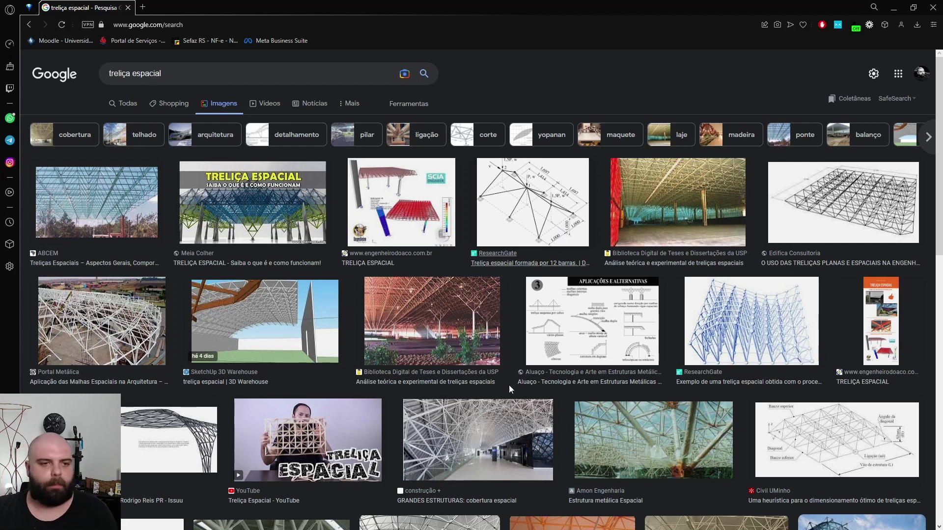
Step: Examine the space truss reference images in the "treliça espacial" image results, previewing several roof structures and diagrams
scroll(648, 216, down, 1)
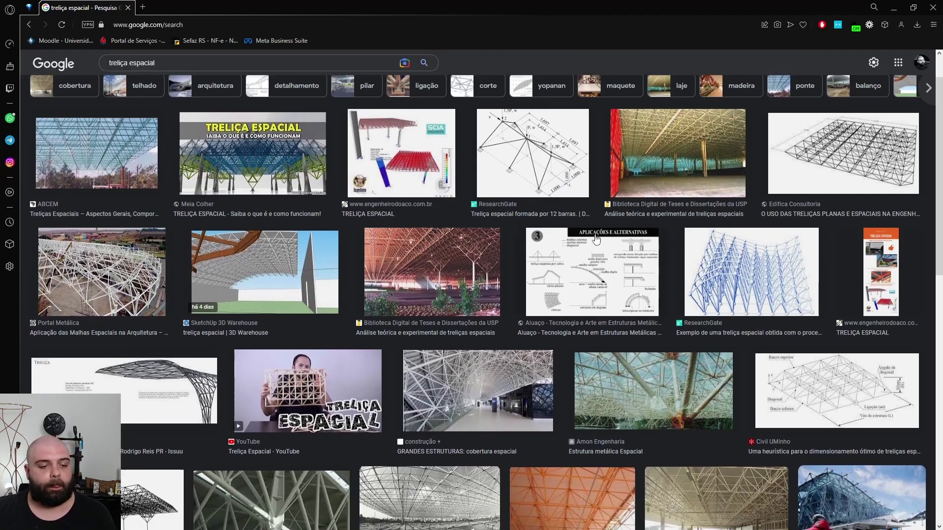
click(877, 159)
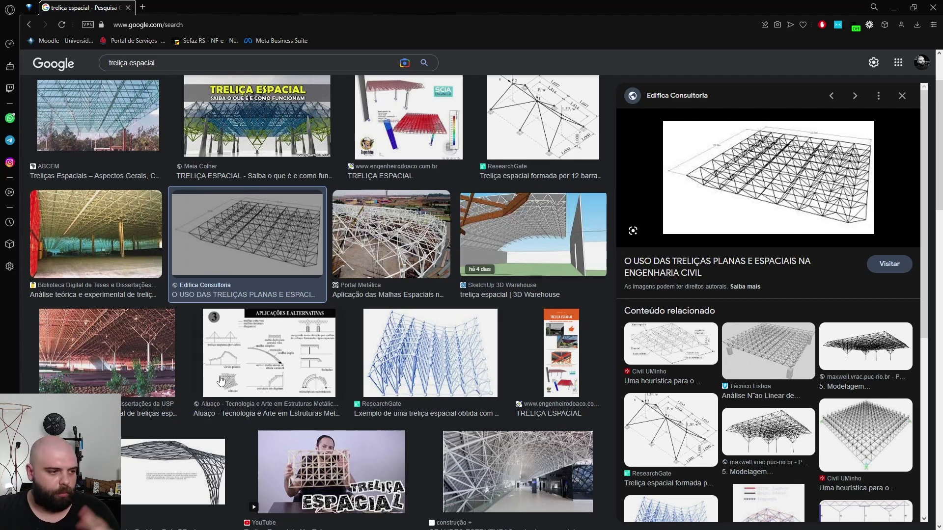
click(144, 349)
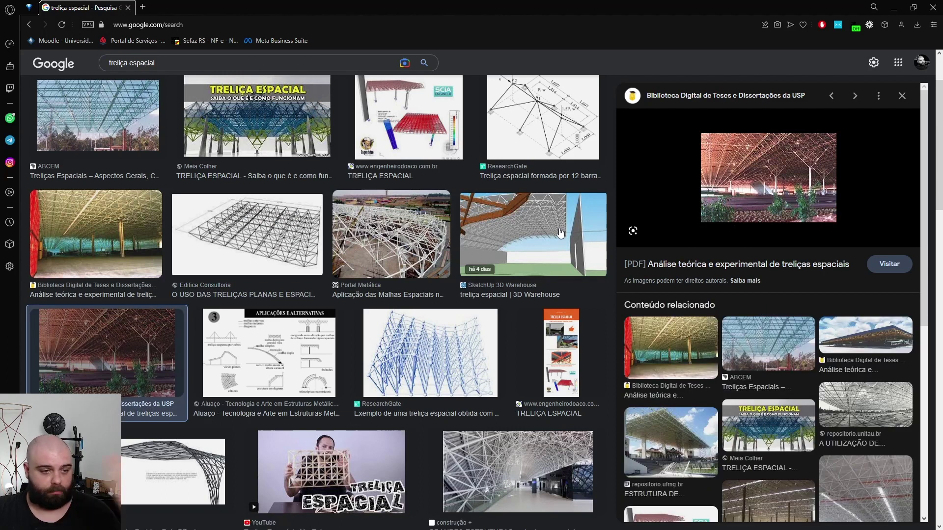
scroll(853, 405, down, 1)
click(689, 337)
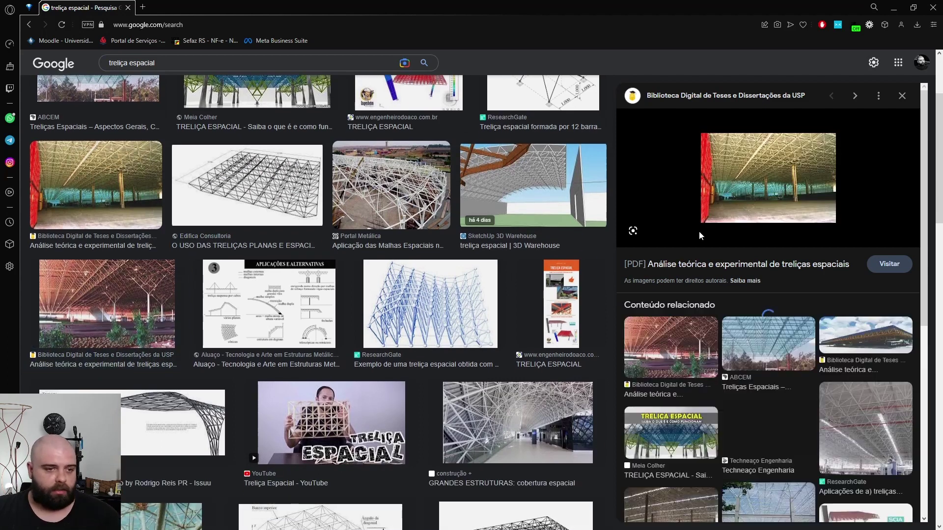
click(772, 349)
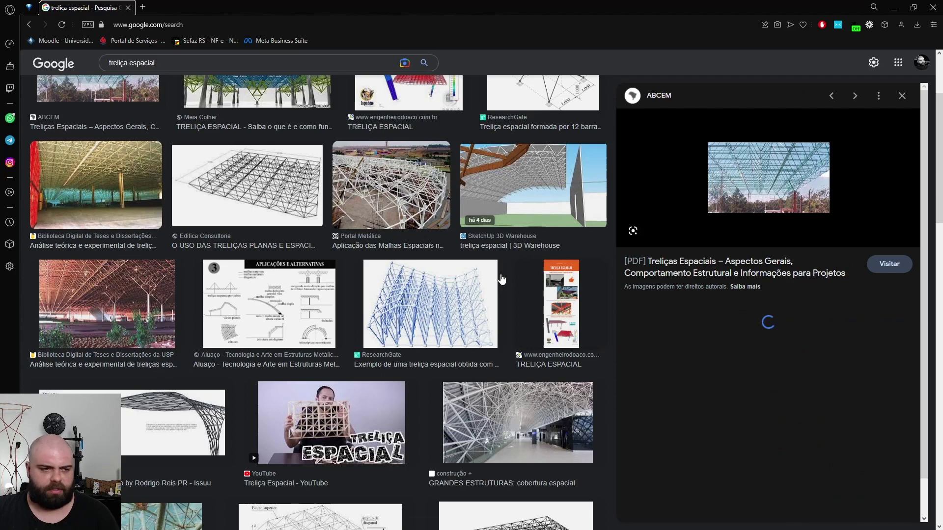
scroll(546, 293, down, 3)
scroll(547, 293, down, 7)
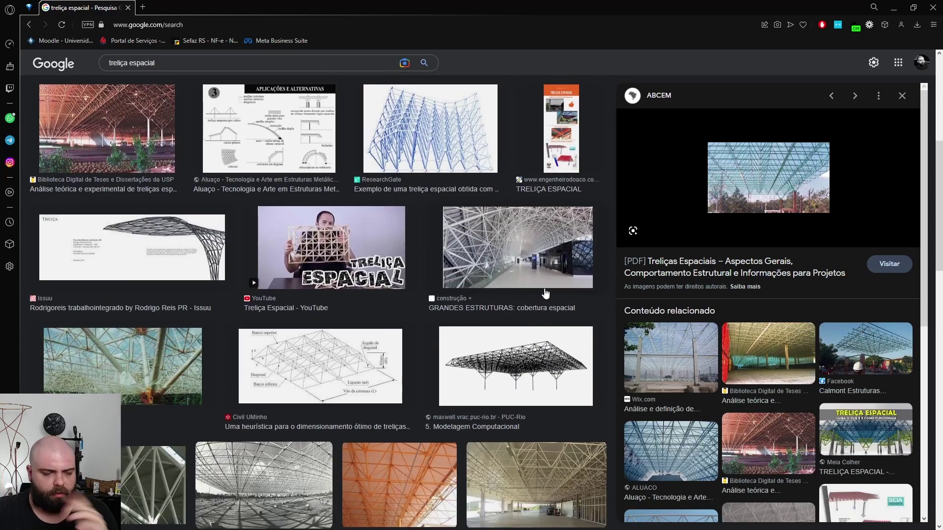
scroll(546, 286, down, 6)
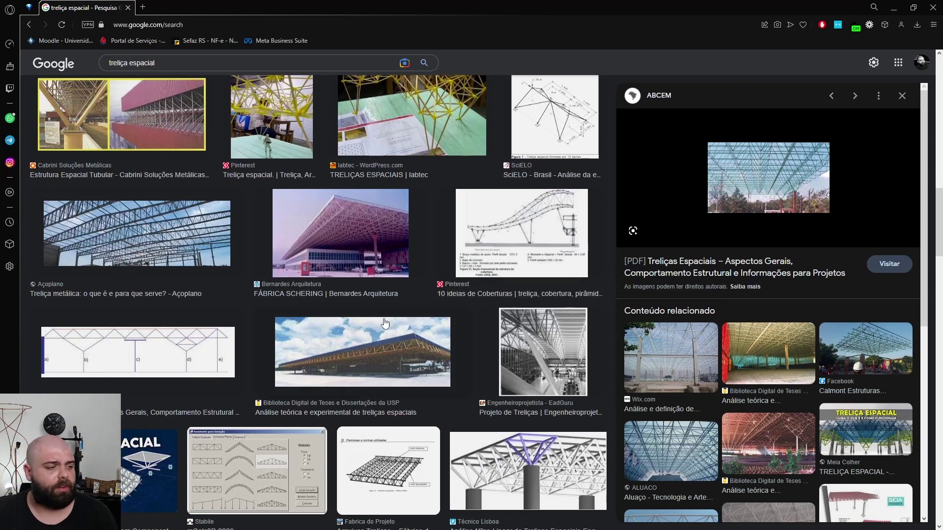
Step: Examine the Fábrica Schering roof photo and the PRANCHA 04 truss node connection images among the results
scroll(401, 321, up, 1)
click(381, 273)
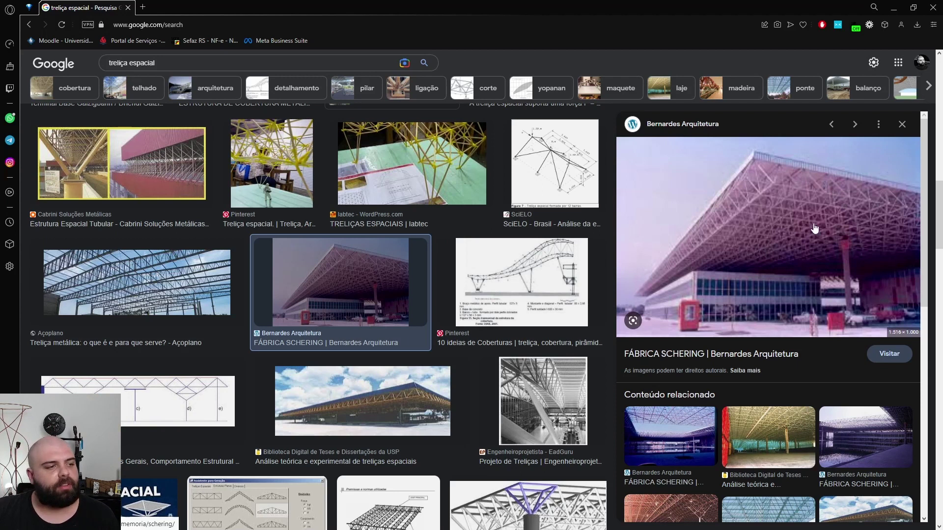
scroll(362, 273, down, 3)
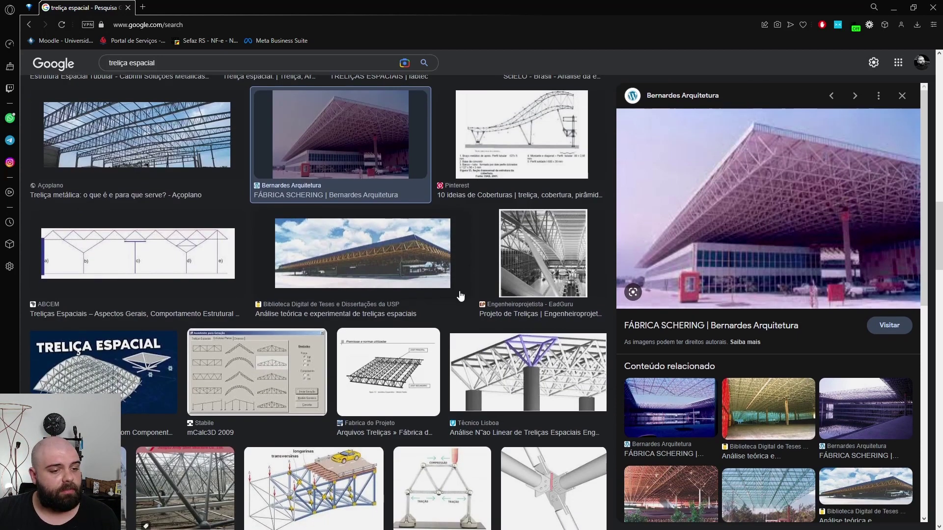
scroll(460, 295, down, 2)
scroll(332, 281, down, 2)
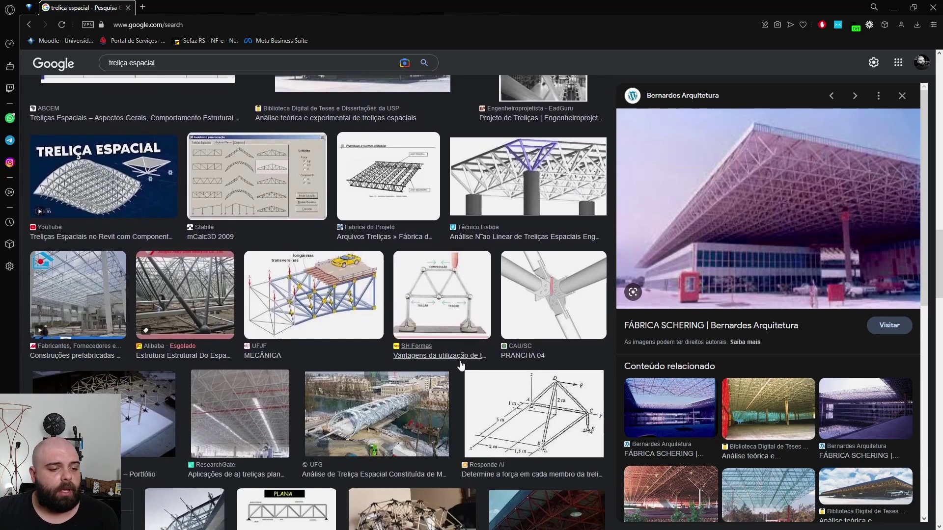
click(532, 316)
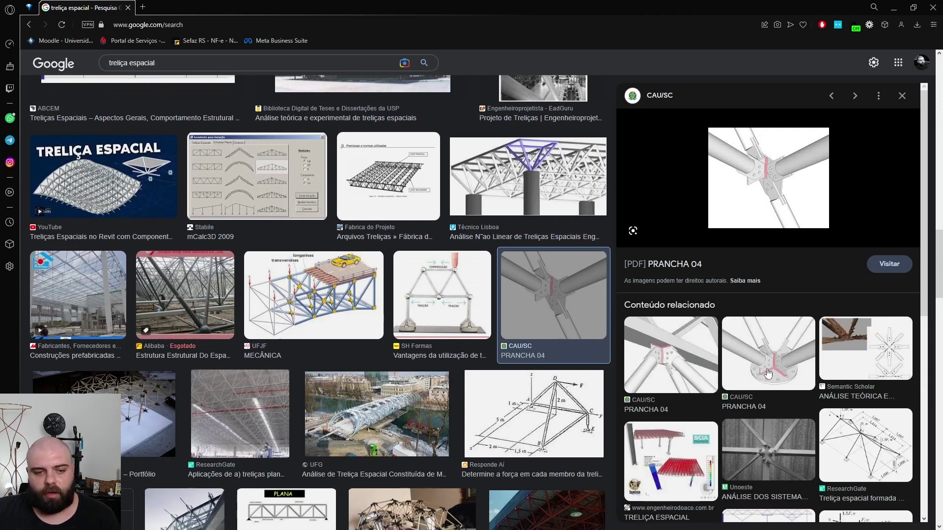
click(768, 354)
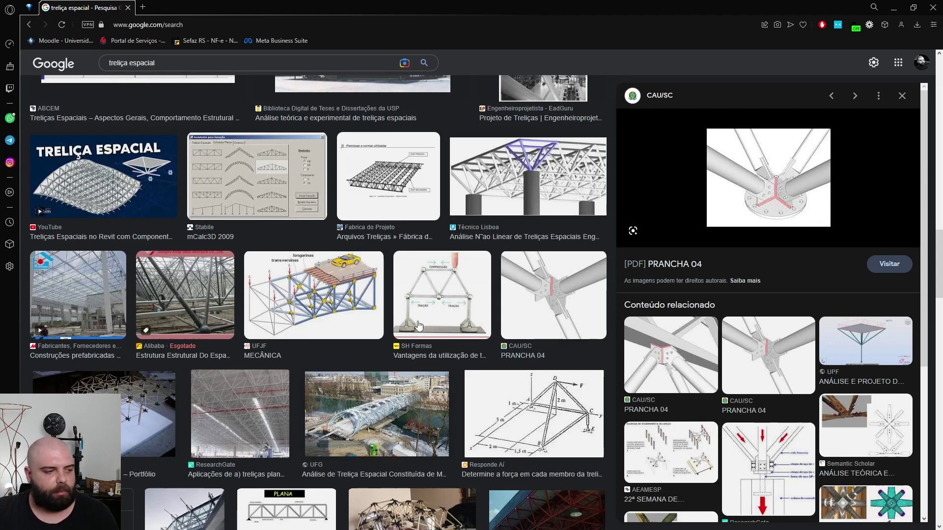
scroll(417, 301, down, 4)
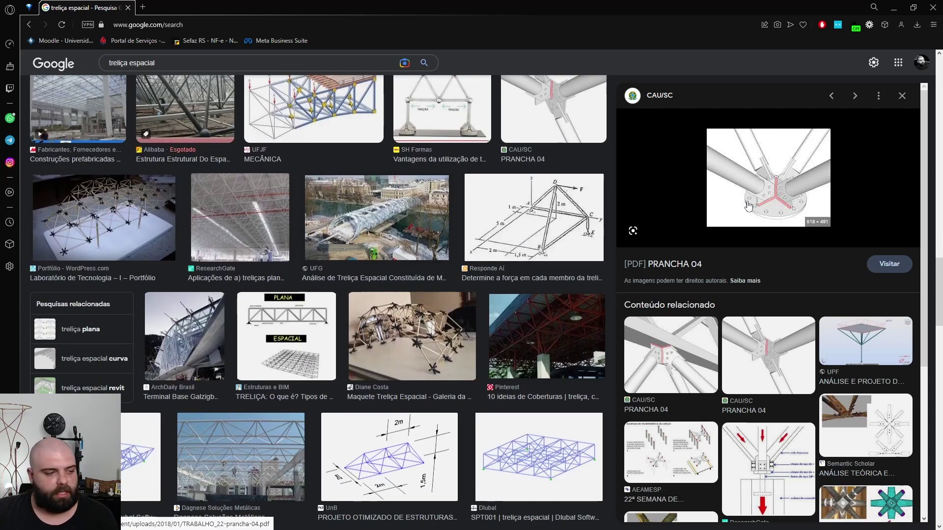
scroll(484, 229, down, 8)
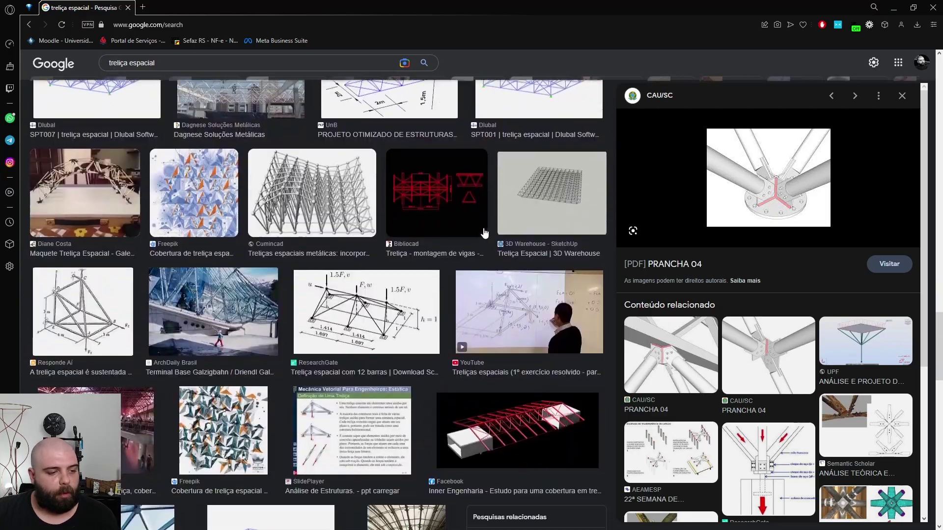
scroll(484, 229, up, 20)
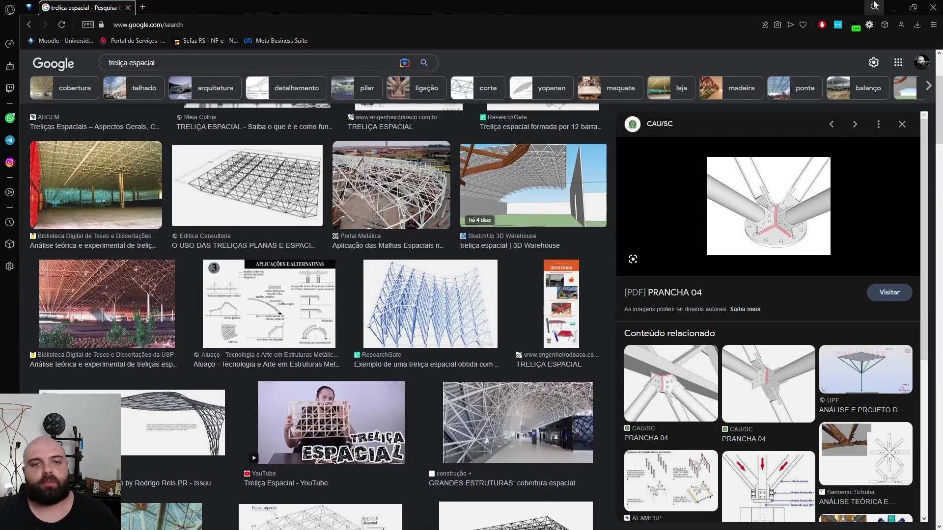
Step: Switch from the browser to Rhino with the Grasshopper window beside it
click(890, 6)
click(418, 257)
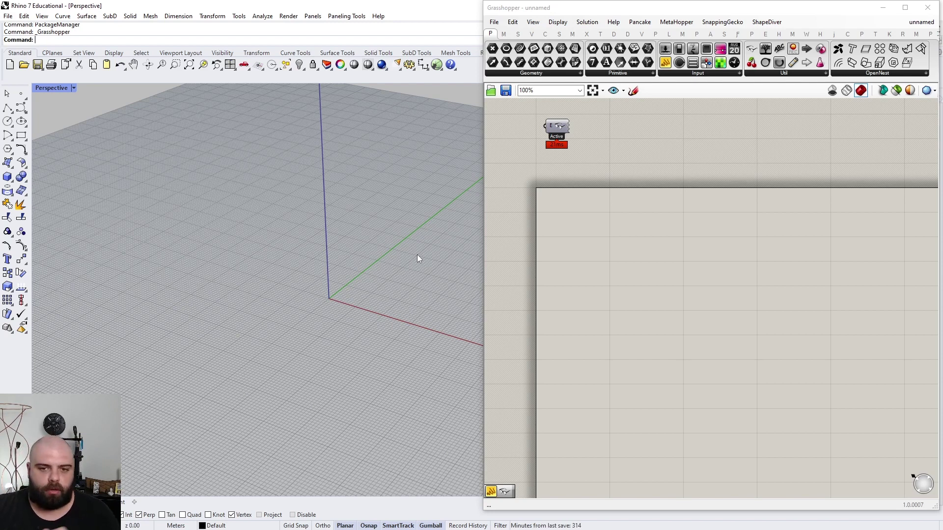
right_drag(169, 305, 276, 306)
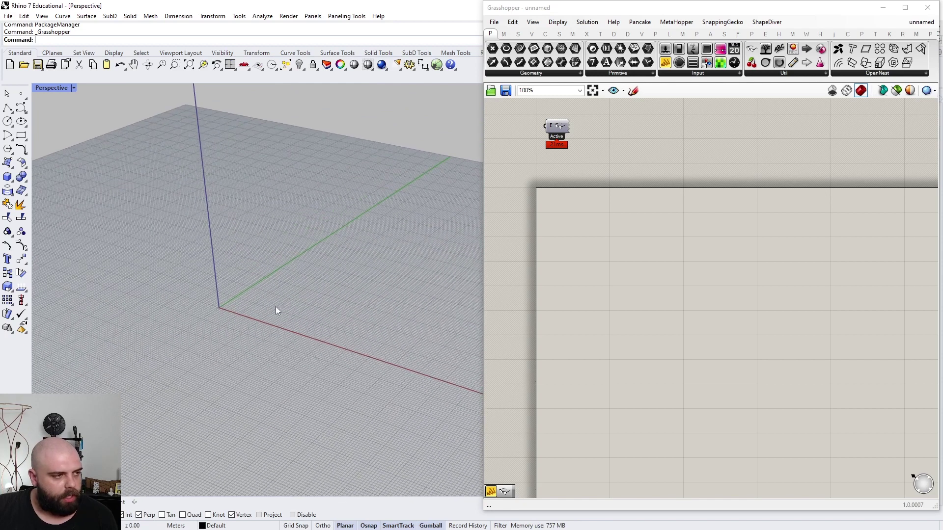
Step: Create a rectangular corner-to-corner plane near the origin on the ground grid, with length 10 m and width 30 m
click(12, 168)
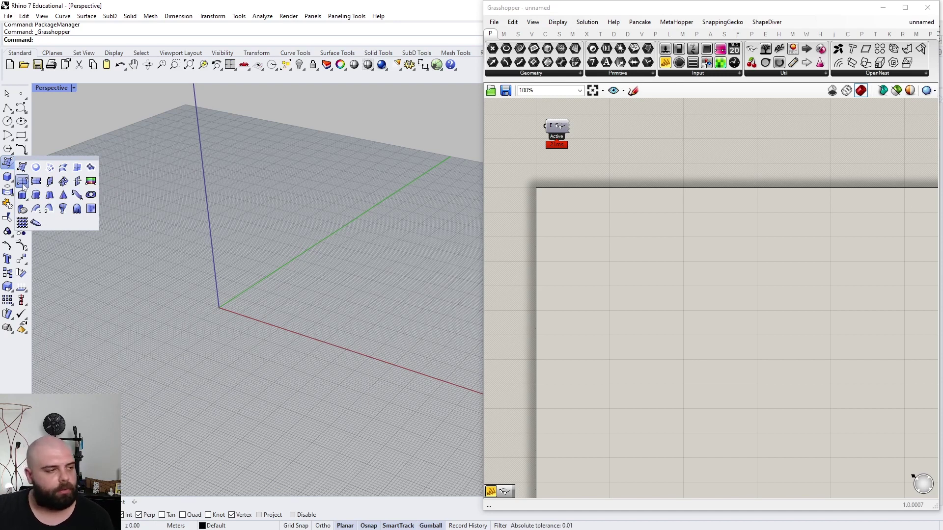
click(22, 186)
right_drag(250, 260, 301, 287)
scroll(304, 289, up, 5)
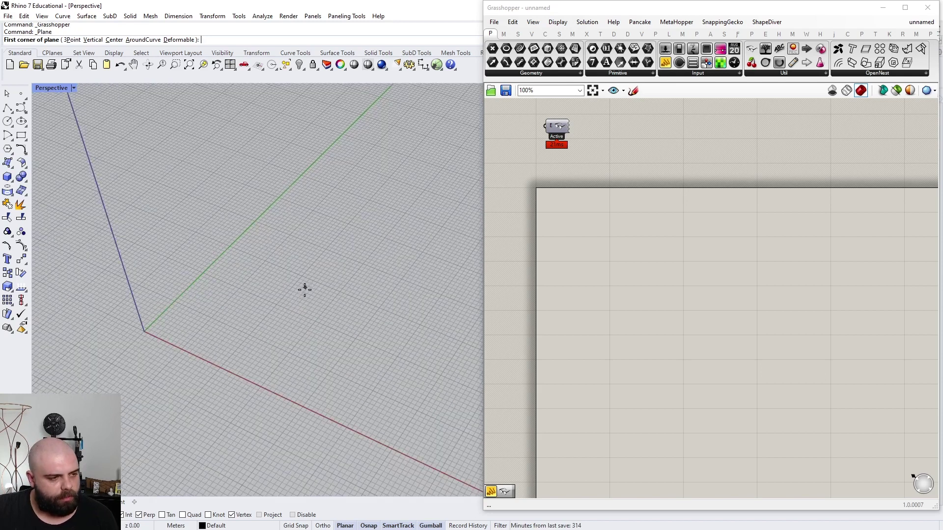
click(223, 328)
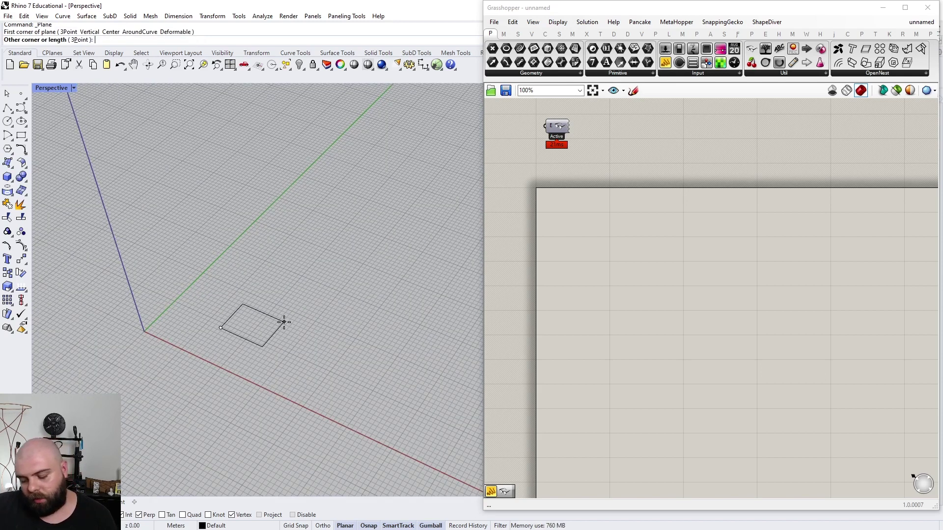
text(10)
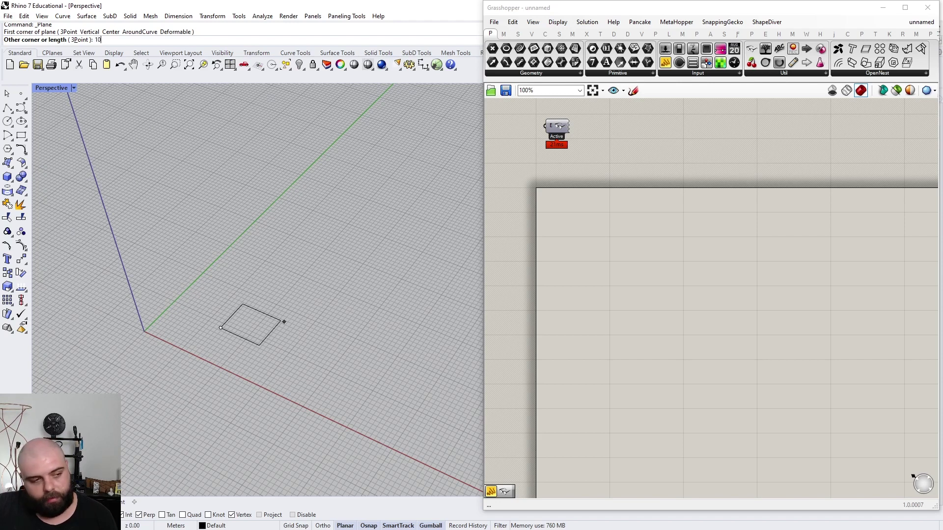
key(Return)
text(30)
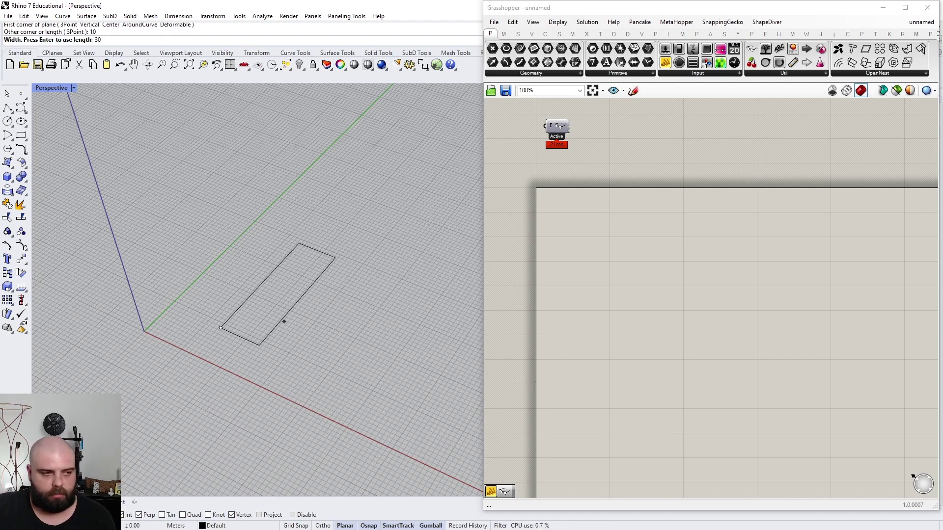
key(Return)
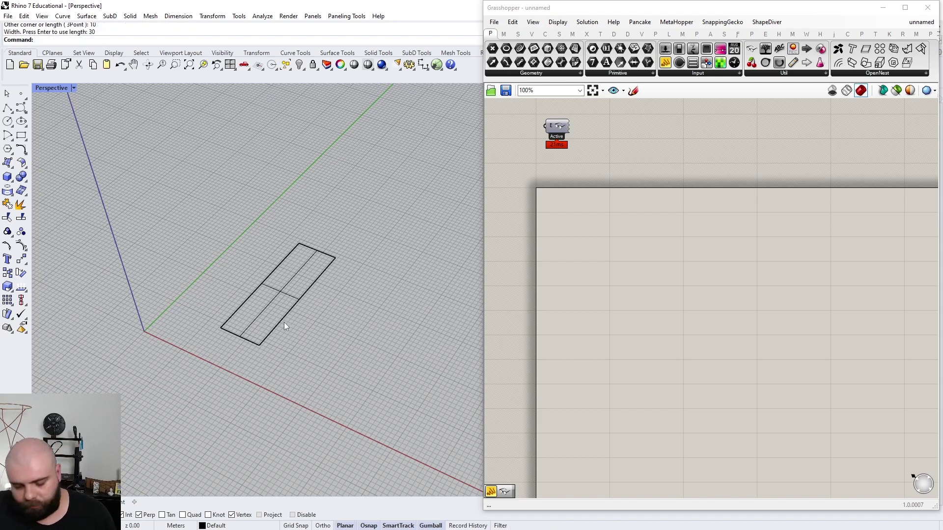
Step: Set the Perspective viewport's display mode to Shaded
right_drag(364, 297, 245, 329)
scroll(245, 329, up, 5)
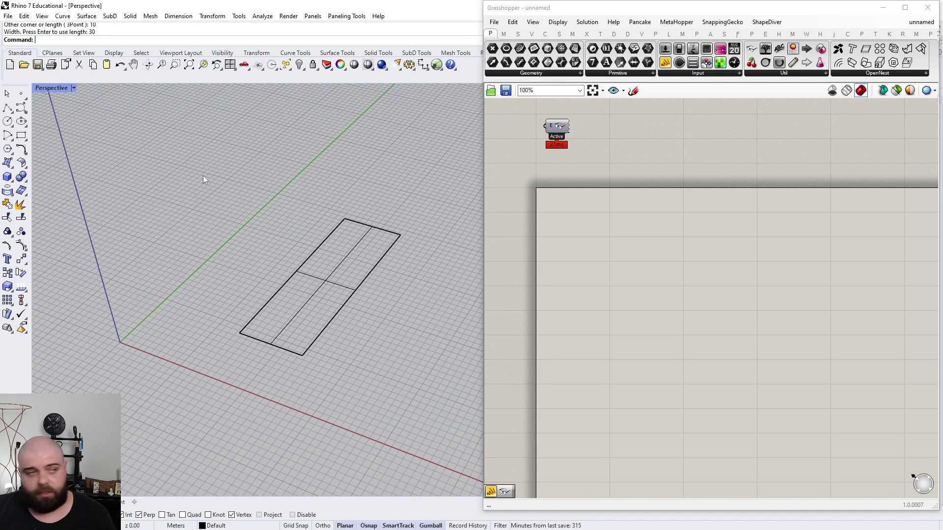
click(65, 89)
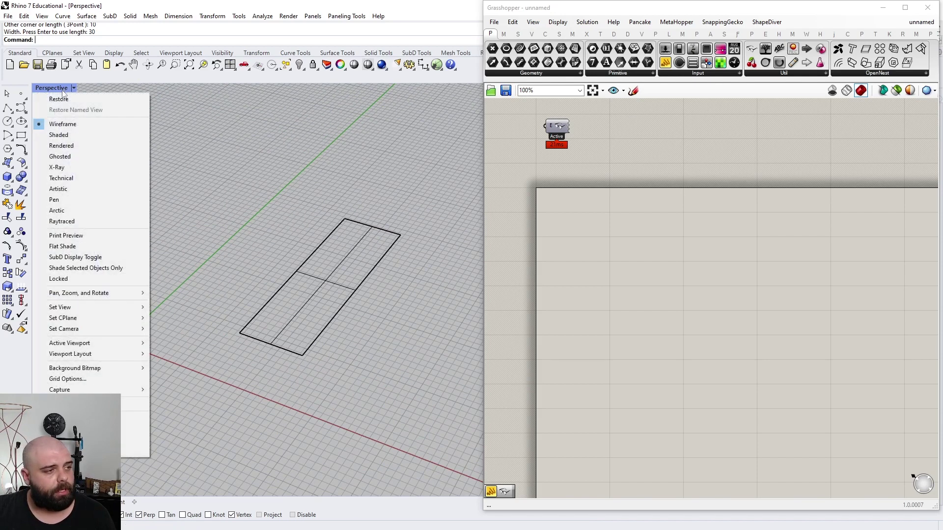
click(64, 133)
scroll(323, 301, up, 2)
mouse_move(322, 297)
right_down()
mouse_move(326, 246)
mouse_move(316, 295)
mouse_move(335, 305)
right_up()
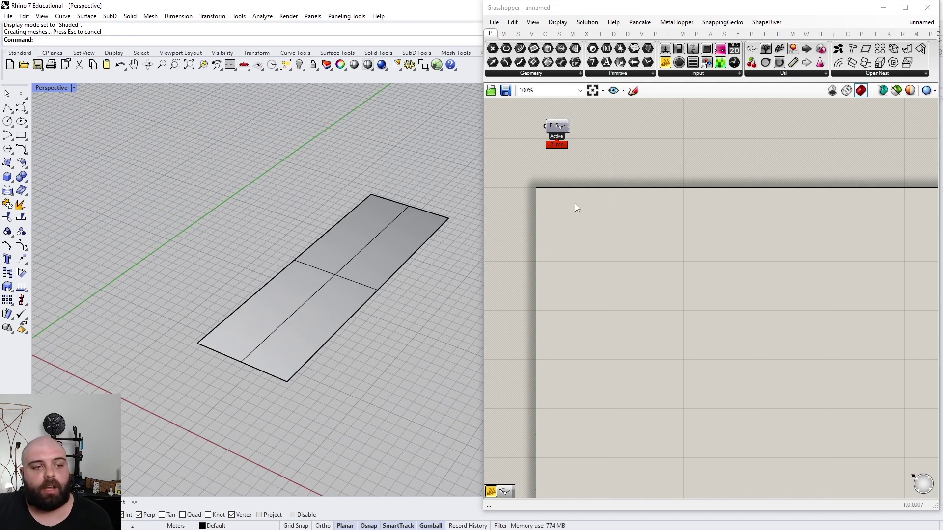
Step: Add a Surface parameter to the Grasshopper canvas and reference the rectangular Rhino plane in it as a single surface
double_click(570, 226)
text(surface)
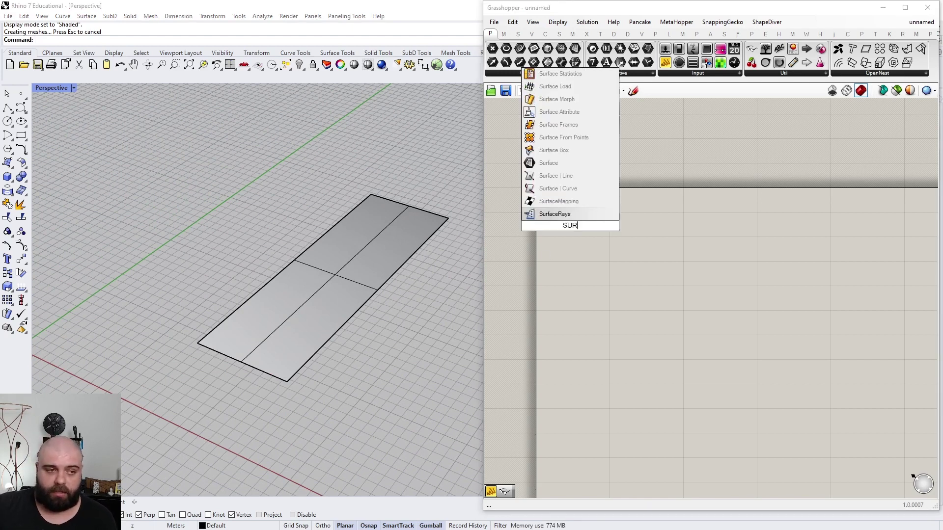
key(Return)
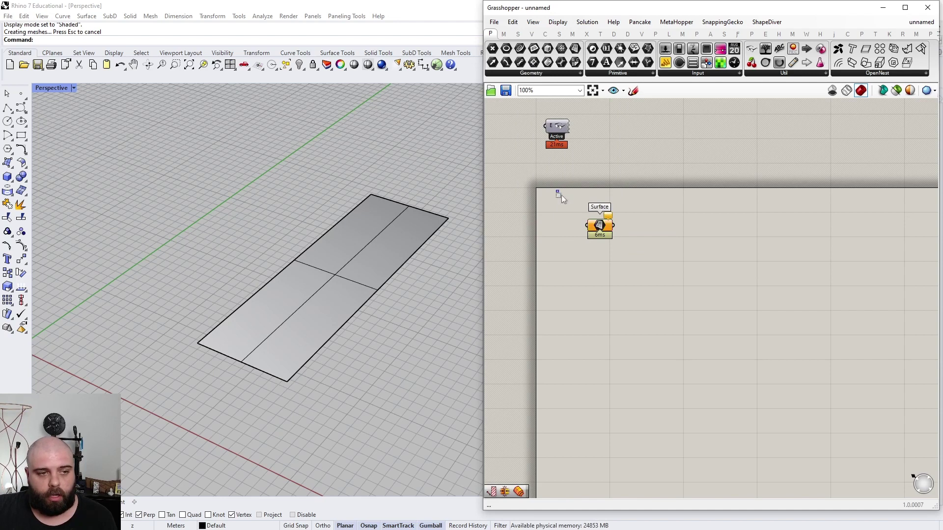
right_click(598, 228)
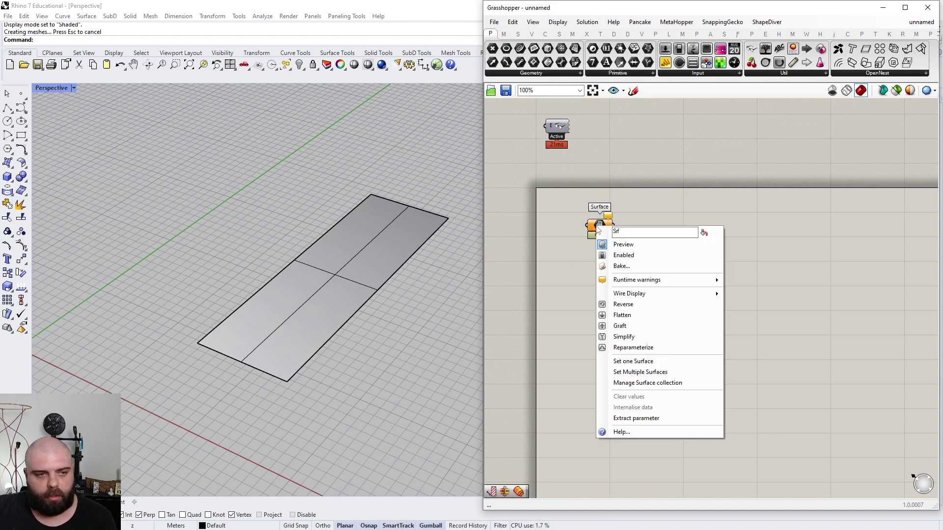
click(664, 364)
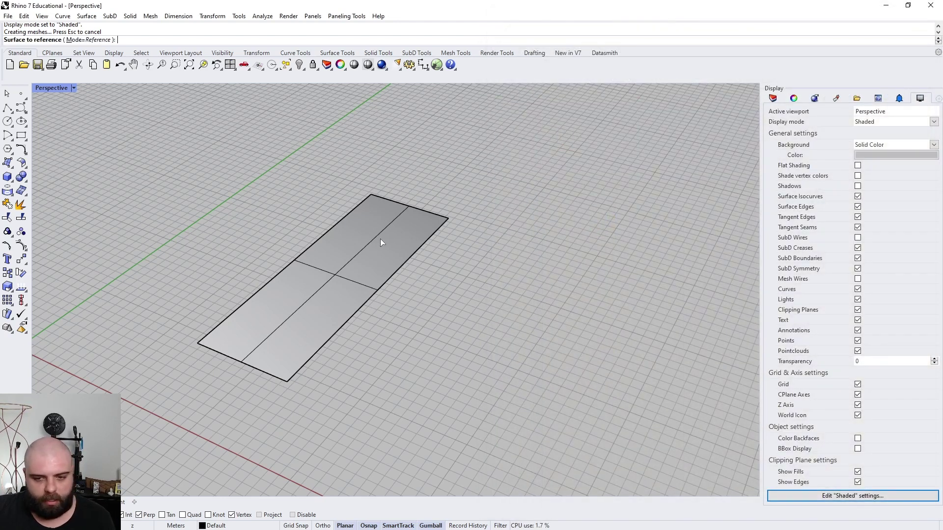
click(382, 241)
Step: Move the rectangular plane vertically upward by 5 m with the gumball and deselect it
mouse_move(369, 309)
right_down()
mouse_move(365, 292)
mouse_move(360, 299)
right_up()
click(373, 305)
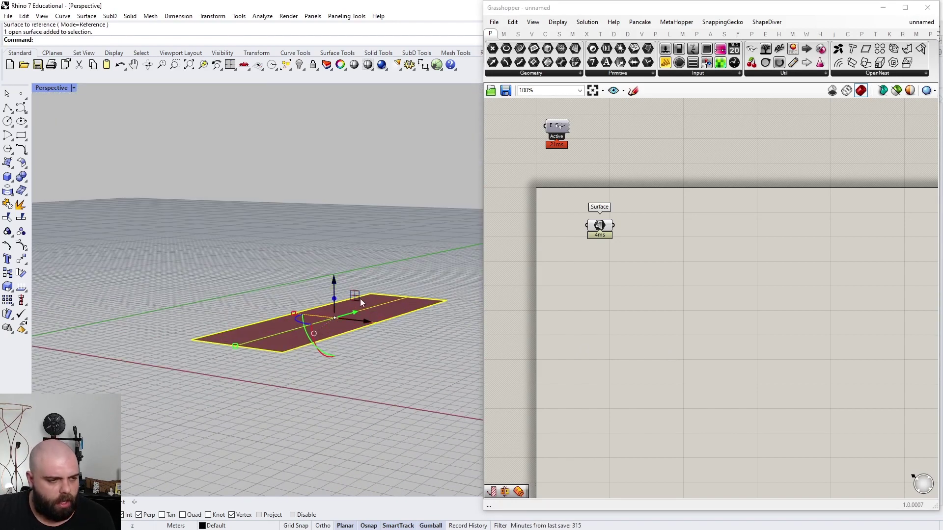
click(335, 283)
text(5)
key(Return)
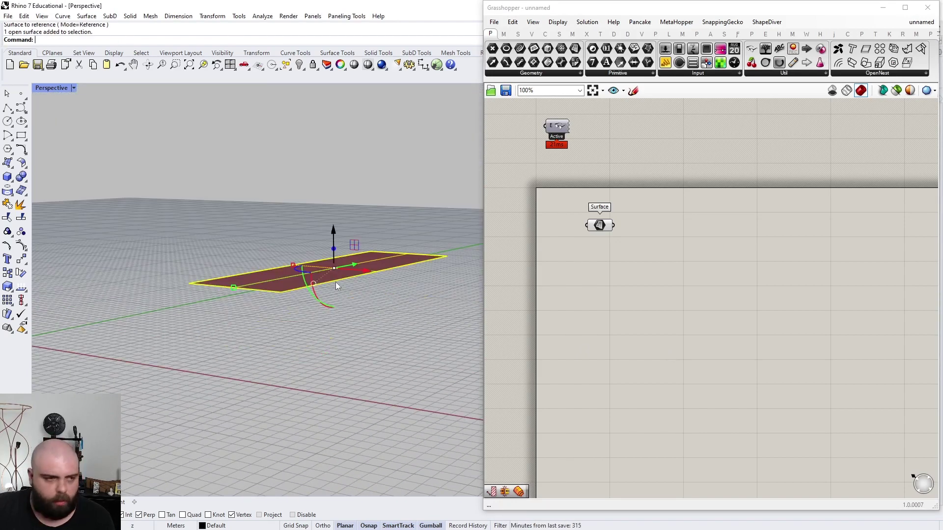
right_drag(336, 283, 361, 286)
key(Escape)
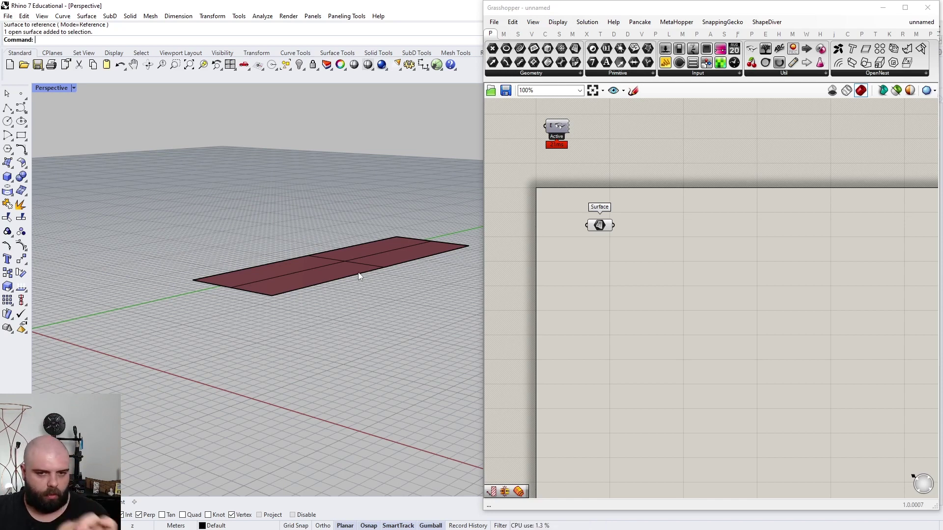
Step: Reposition the Surface parameter slightly lower on the canvas and hide the original plane in Rhino
drag(599, 225, 589, 254)
click(402, 252)
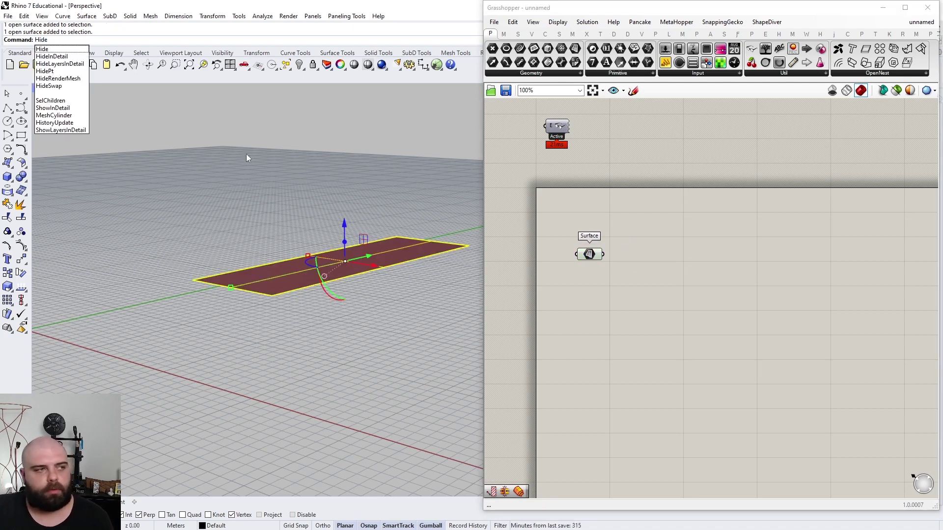
key(Return)
right_drag(185, 179, 415, 250)
right_drag(412, 291, 403, 254)
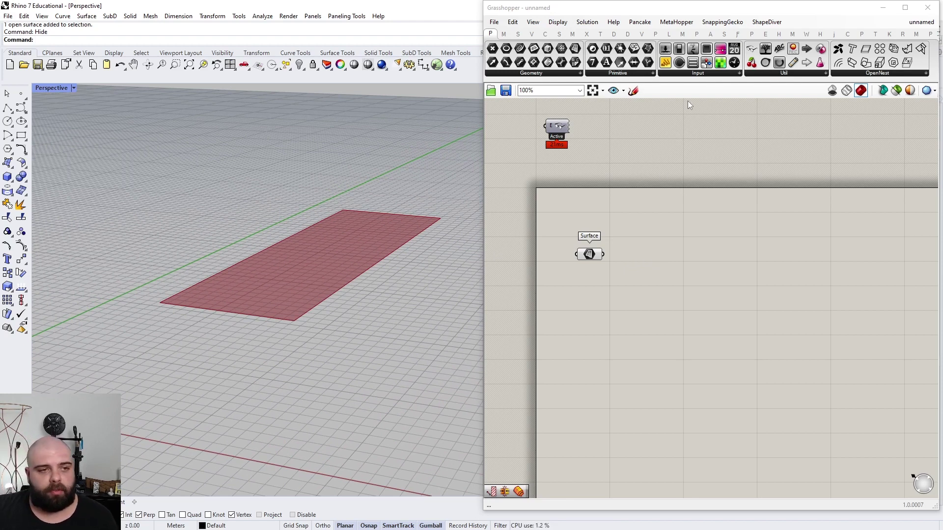
Step: Start a freehand sketch on the Grasshopper canvas and draw the tilted rectangular outline of the roof surface in black
click(634, 91)
scroll(770, 276, down, 2)
mouse_move(706, 211)
mouse_down()
mouse_move(630, 294)
mouse_move(711, 360)
mouse_move(808, 298)
mouse_move(864, 230)
mouse_move(733, 178)
mouse_move(701, 217)
mouse_up()
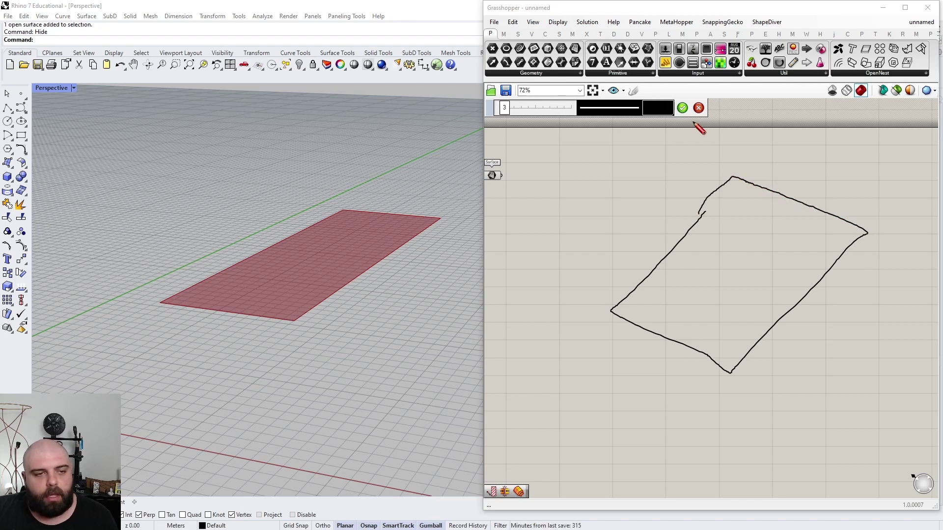
Step: Subdivide the sketched rectangle into a grid with three crosswise lines and two lengthwise lines
scroll(685, 293, up, 2)
drag(639, 279, 776, 346)
drag(684, 231, 830, 292)
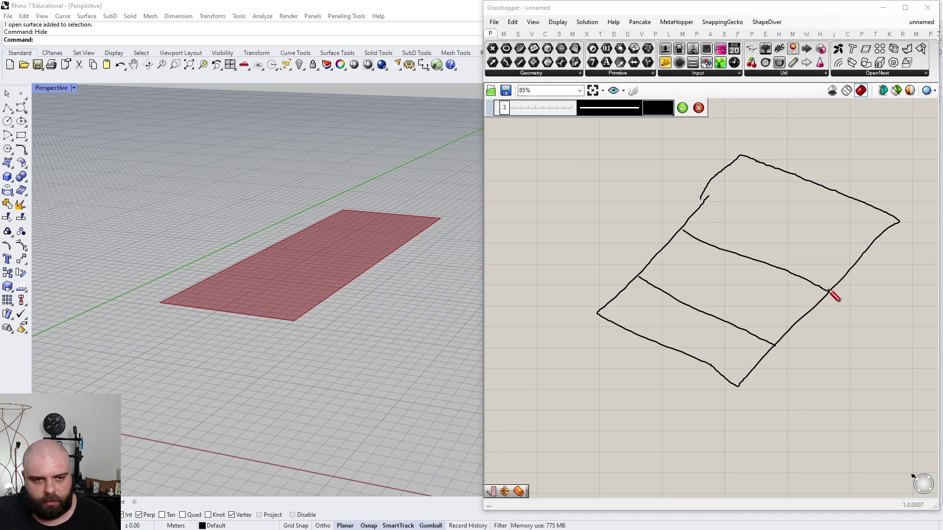
drag(710, 182, 868, 244)
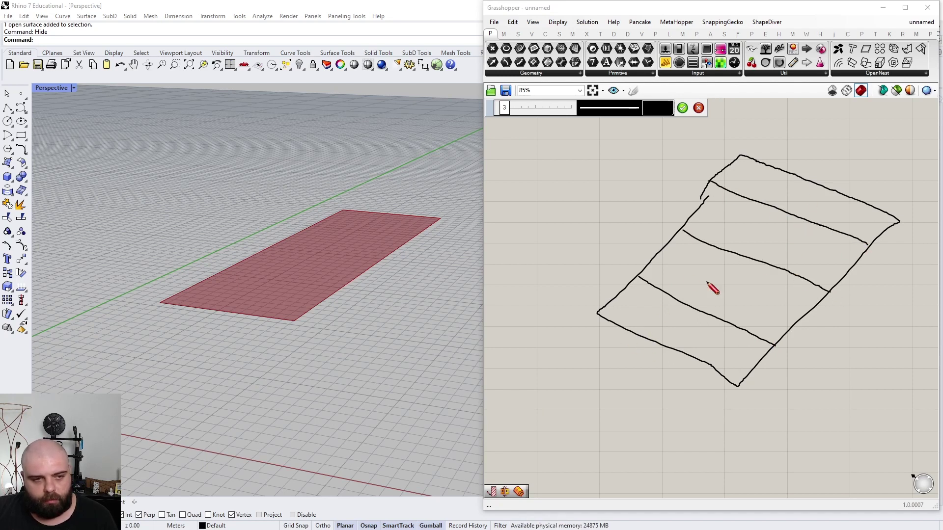
drag(776, 161, 641, 353)
drag(832, 189, 711, 366)
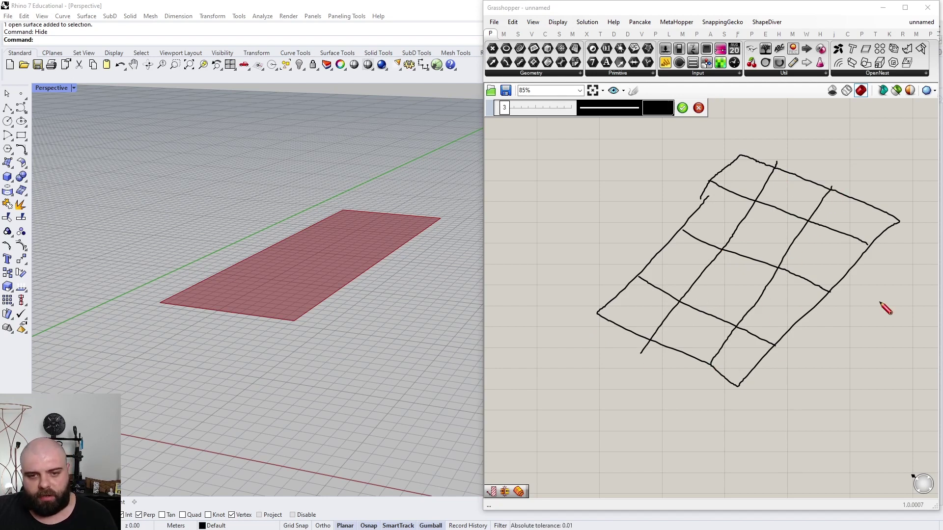
Step: Switch the sketch colour to red, mark the corners of the grid's lowest corner cell and link them to a central point
click(660, 108)
click(668, 134)
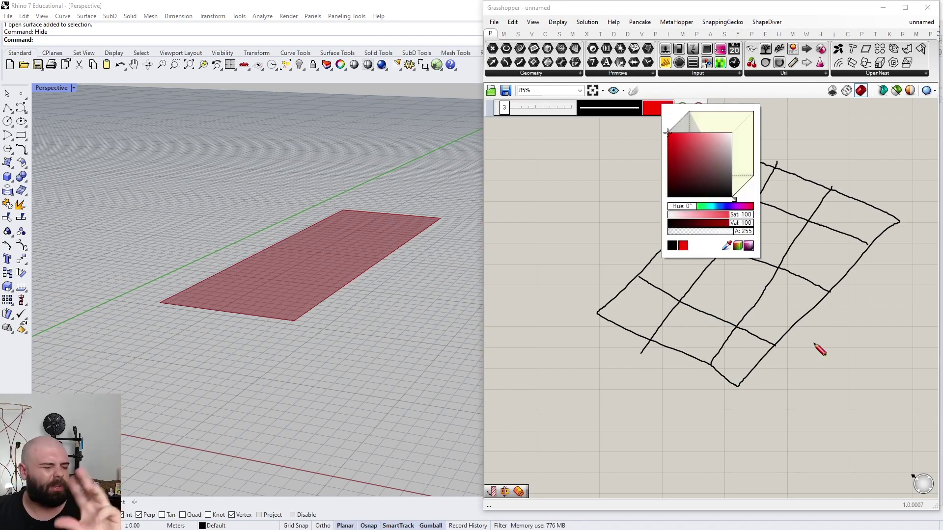
scroll(800, 352, up, 5)
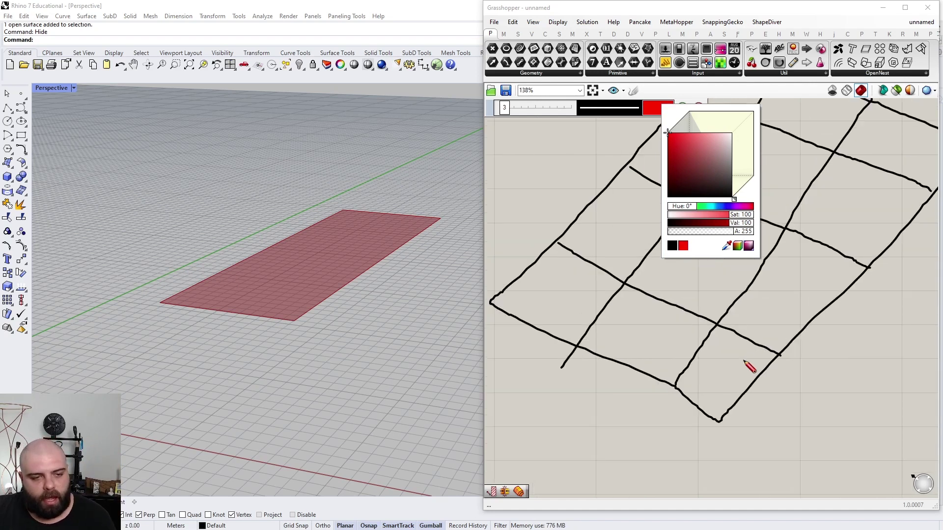
drag(721, 318, 722, 313)
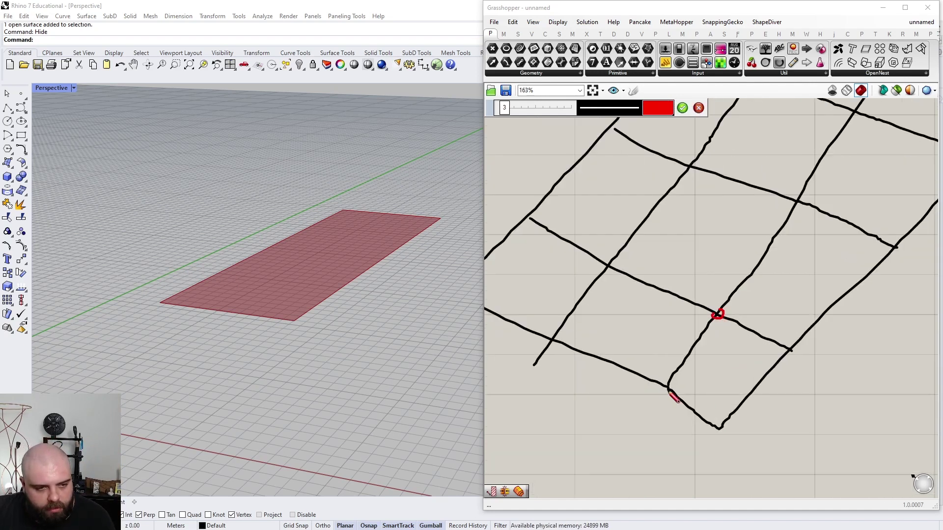
drag(724, 427, 721, 425)
drag(793, 349, 738, 392)
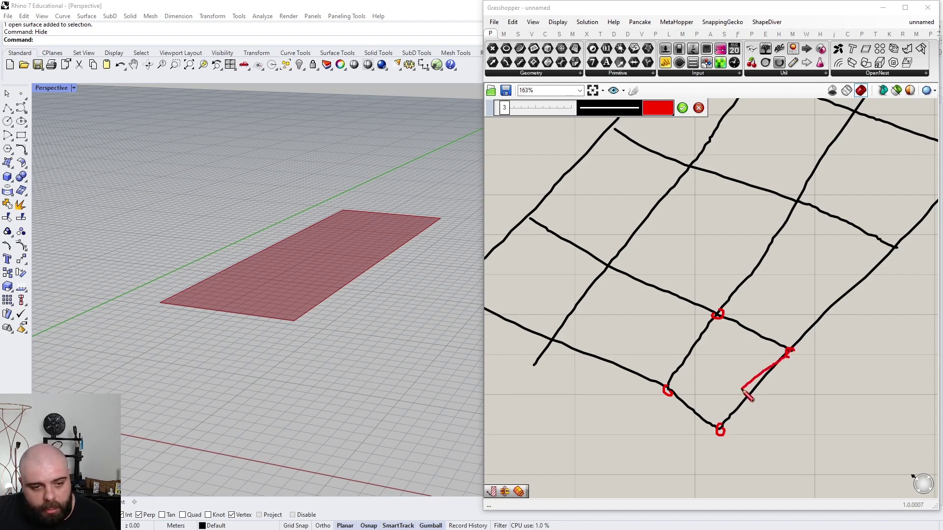
drag(718, 319, 739, 399)
mouse_move(671, 391)
mouse_down()
mouse_move(742, 398)
mouse_move(727, 430)
mouse_move(737, 406)
mouse_move(750, 404)
mouse_up()
Step: Sketch red diagonals from the corners of the adjacent edge cell to a central node, forming a second pyramid
scroll(699, 432, down, 2)
scroll(713, 398, up, 5)
scroll(746, 401, down, 5)
scroll(762, 354, up, 2)
drag(768, 270, 768, 314)
drag(854, 313, 792, 345)
drag(703, 370, 767, 365)
drag(767, 269, 768, 343)
drag(766, 398, 778, 349)
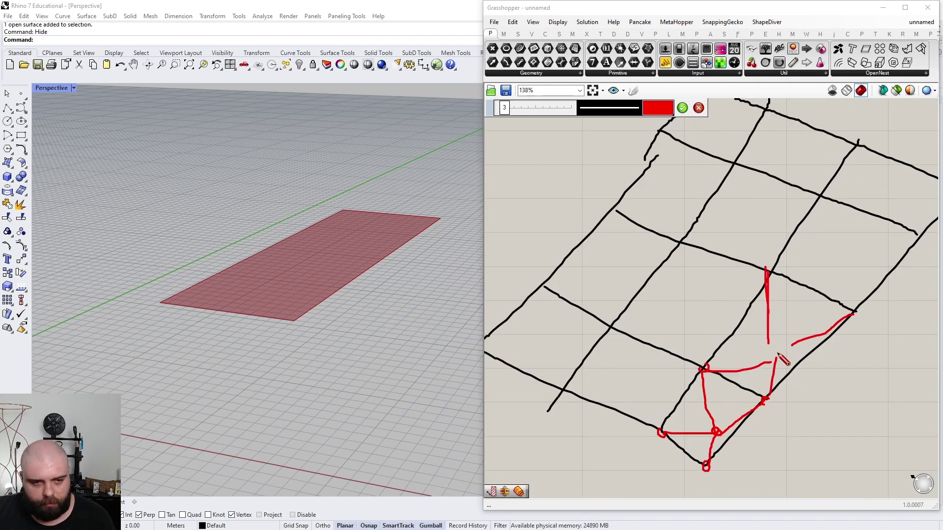
drag(853, 313, 782, 348)
Step: Sketch the offset second-layer grid in red through the cell centres, using lengthwise and crosswise lines, and finish the sketch
drag(716, 429, 915, 193)
mouse_move(787, 149)
mouse_down()
mouse_move(653, 360)
mouse_move(626, 385)
mouse_up()
drag(713, 126, 541, 336)
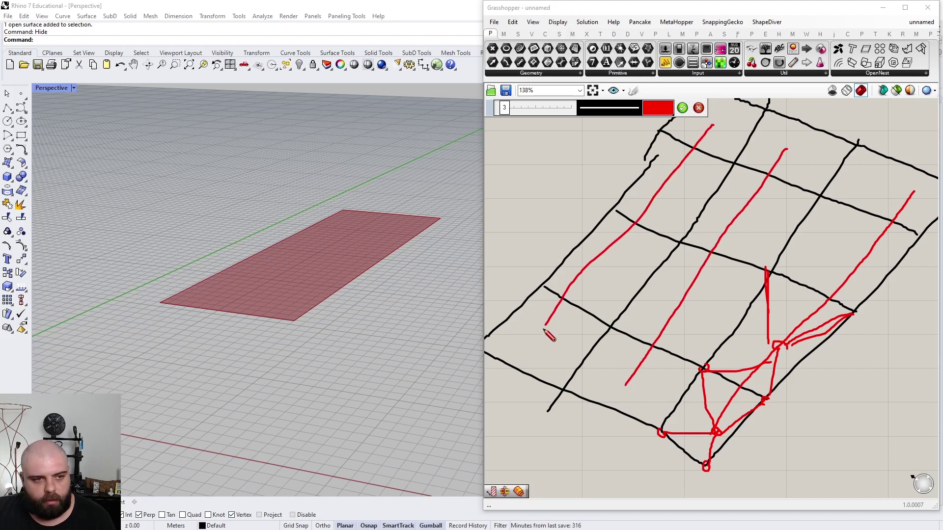
drag(715, 126, 914, 193)
drag(664, 185, 872, 261)
drag(600, 250, 785, 342)
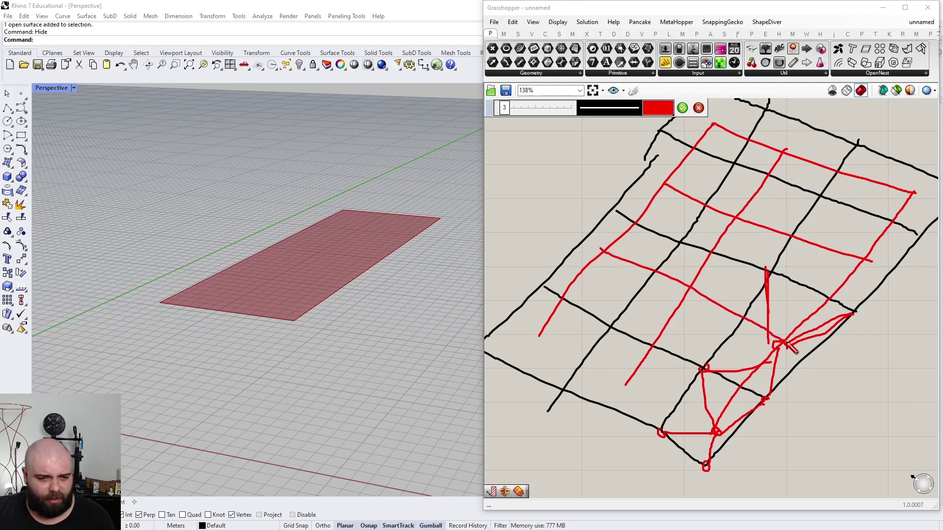
mouse_move(540, 335)
mouse_down()
mouse_move(674, 386)
mouse_move(727, 426)
mouse_up()
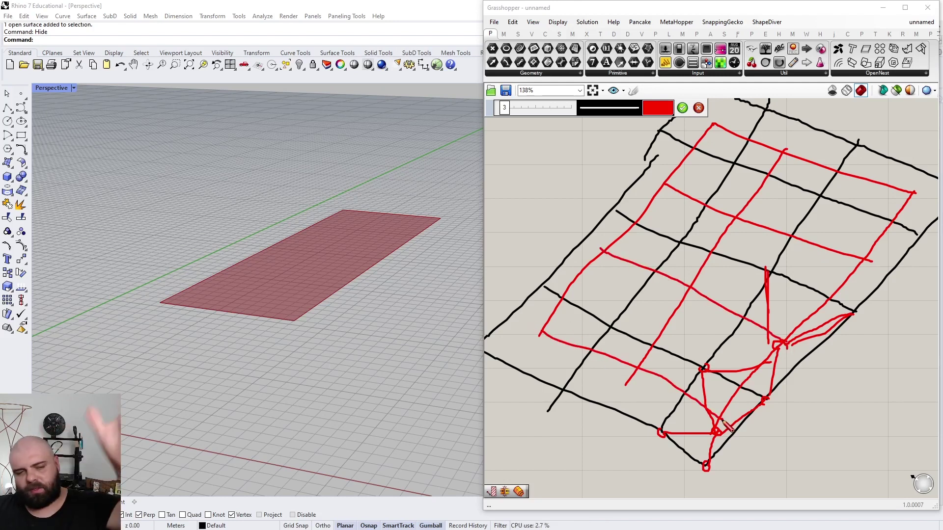
scroll(726, 425, down, 3)
scroll(799, 398, down, 3)
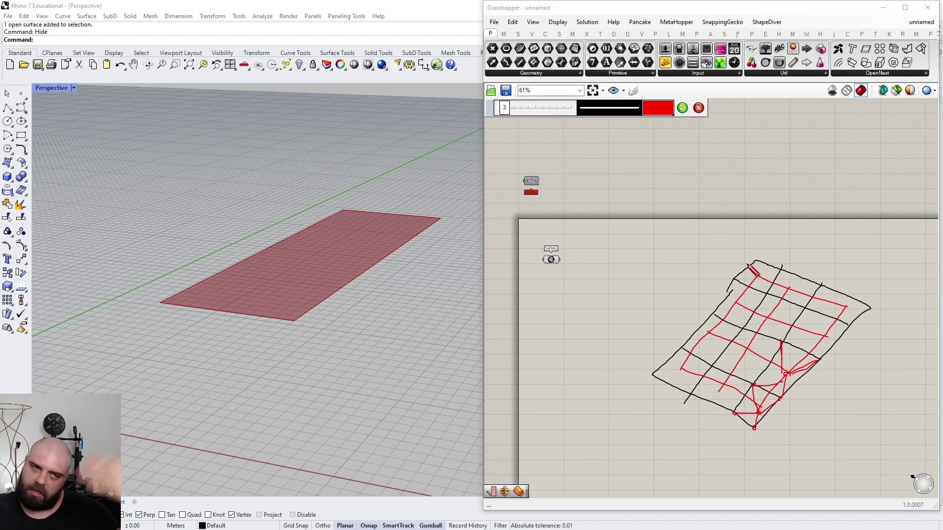
scroll(793, 361, up, 2)
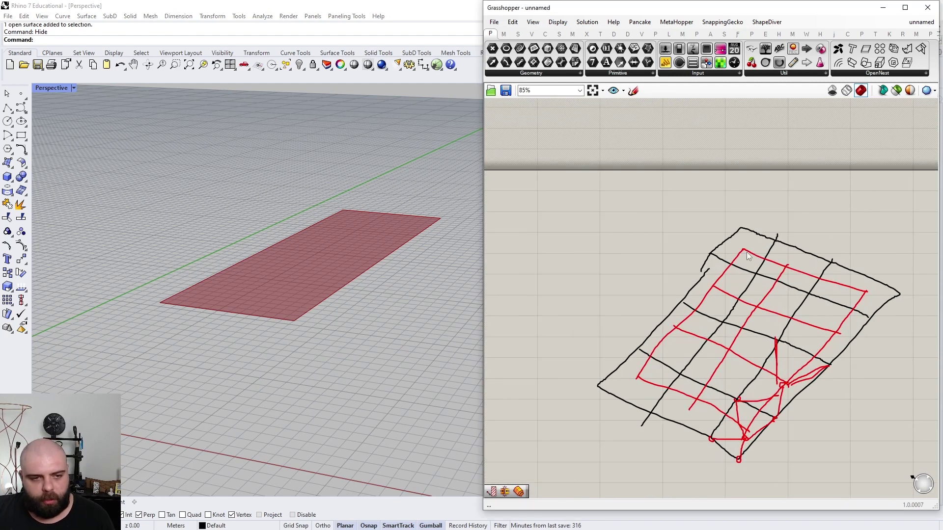
scroll(880, 352, down, 2)
scroll(574, 284, up, 5)
double_click(742, 258)
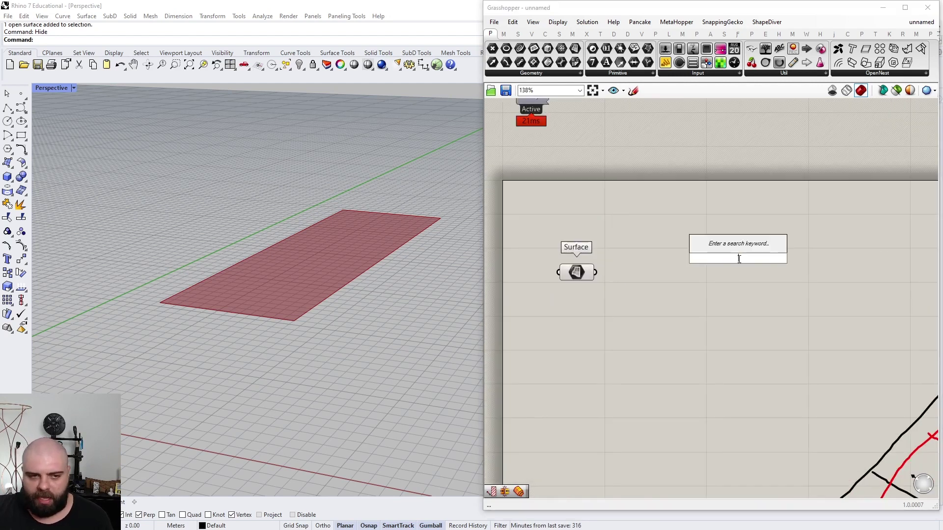
text(ISO)
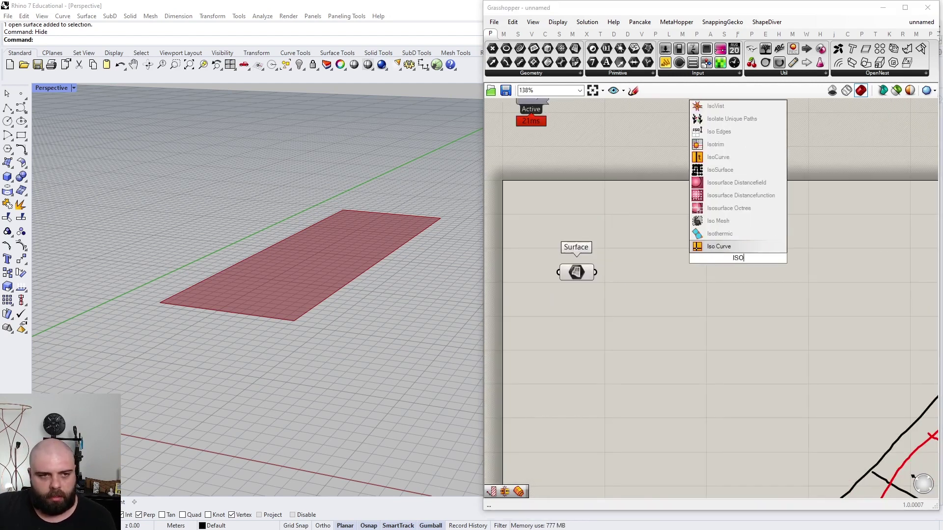
text(TRIM)
key(Return)
key(Delete)
Step: Add an Isotrim component to the canvas and place it to the right of the Surface parameter
double_click(739, 267)
text(ISOTRIM)
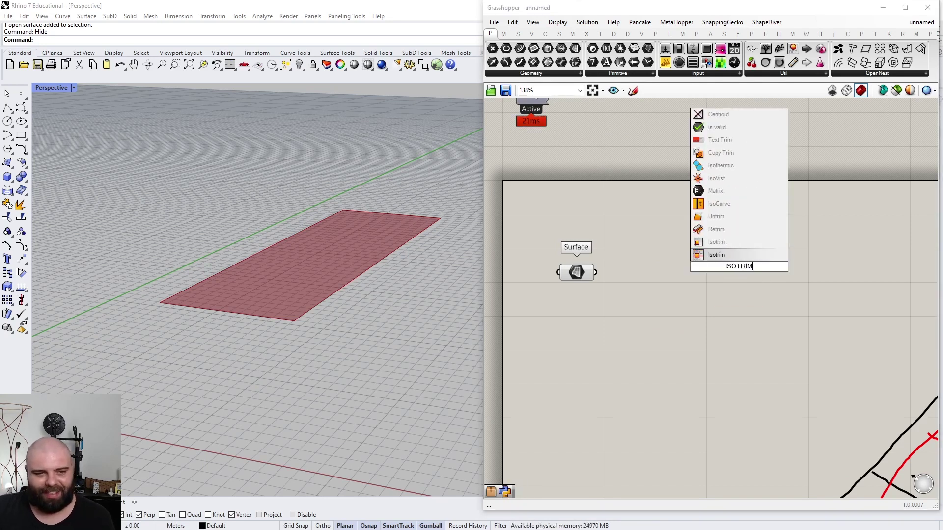
key(Return)
drag(777, 261, 760, 280)
drag(718, 227, 837, 344)
drag(765, 273, 785, 266)
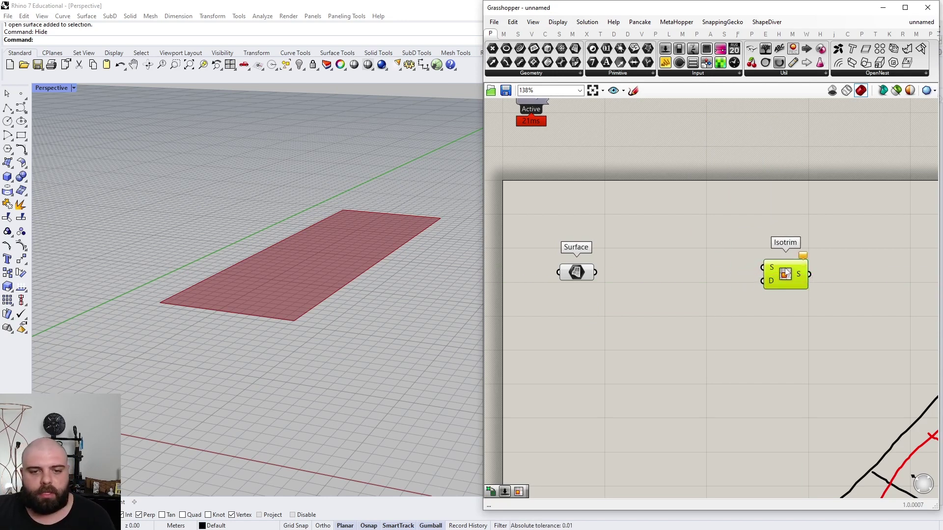
Step: Add a Divide Domain² component below and to the left of Isotrim
scroll(742, 300, up, 2)
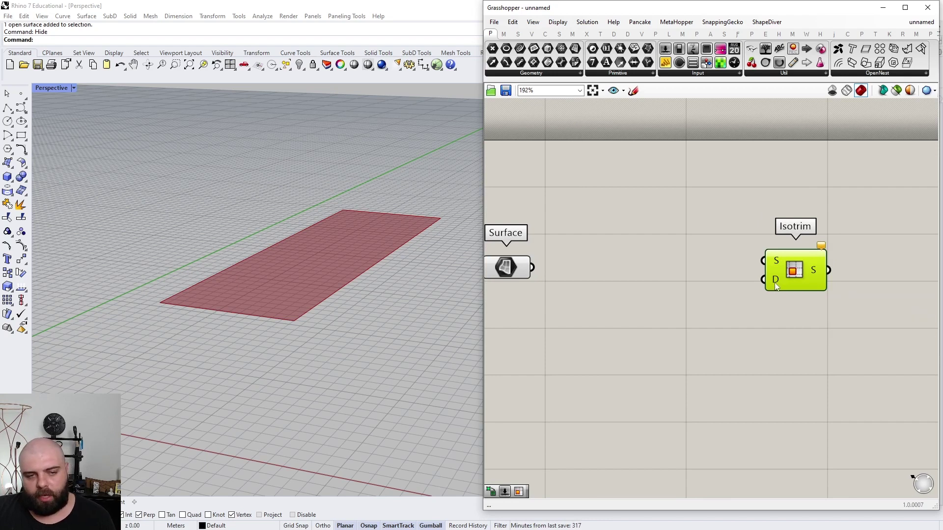
double_click(712, 338)
text(D)
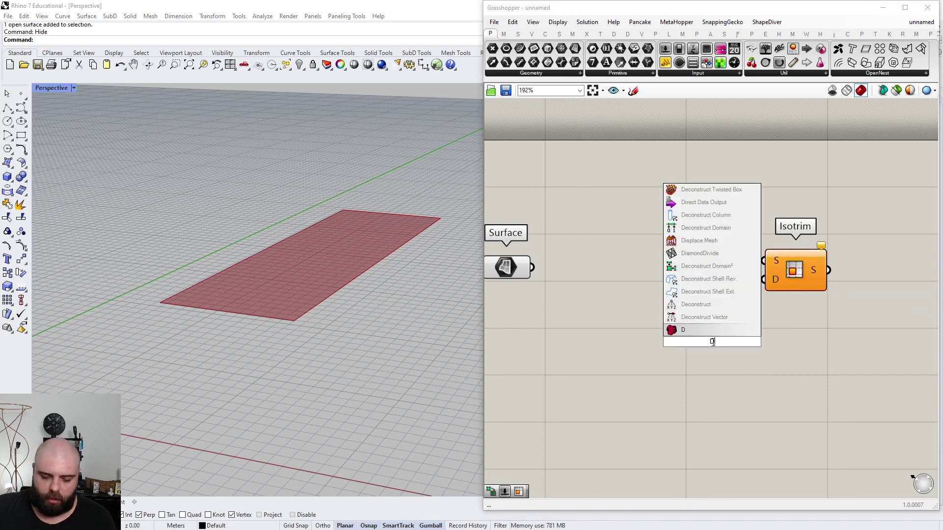
text(IVIDE DOMA)
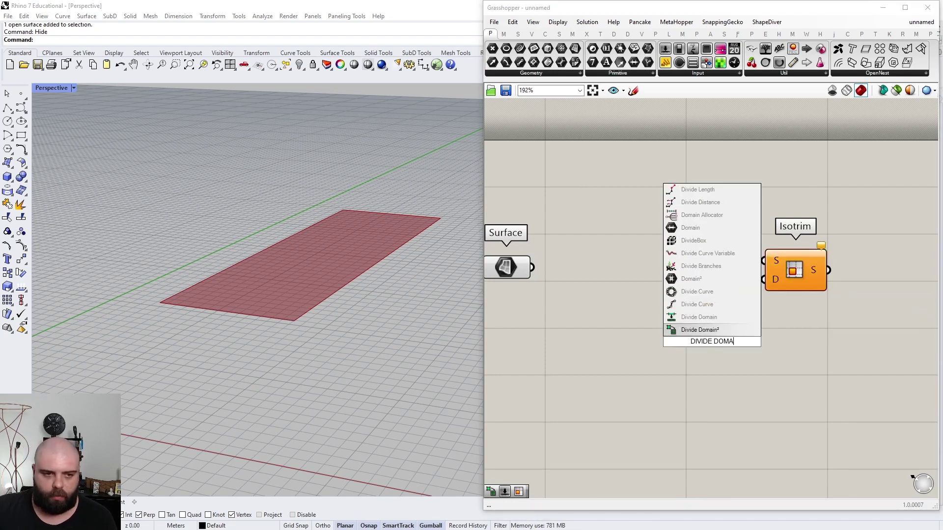
click(710, 331)
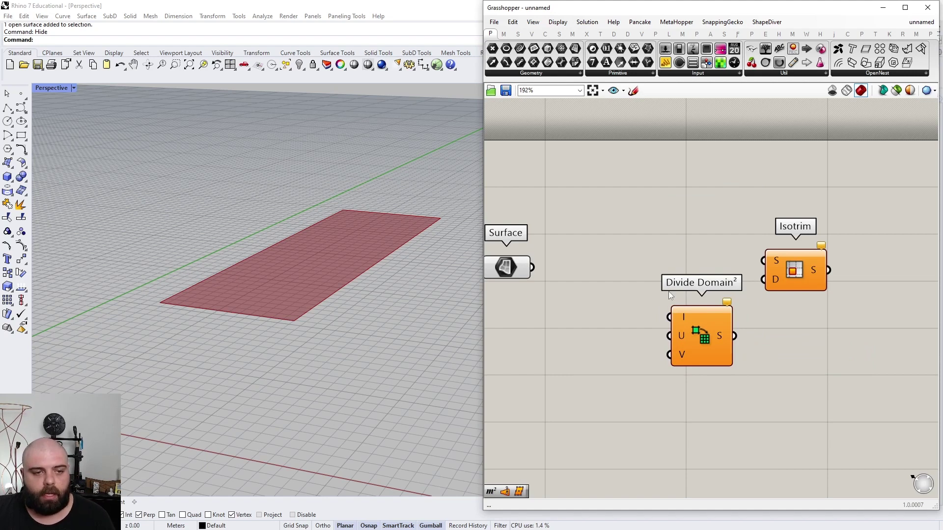
Step: Connect the Surface parameter to Isotrim's surface input and line the parameter up with that input
scroll(756, 290, down, 2)
scroll(540, 269, up, 3)
click(611, 278)
drag(612, 278, 834, 271)
scroll(658, 258, down, 2)
scroll(766, 259, up, 2)
click(797, 284)
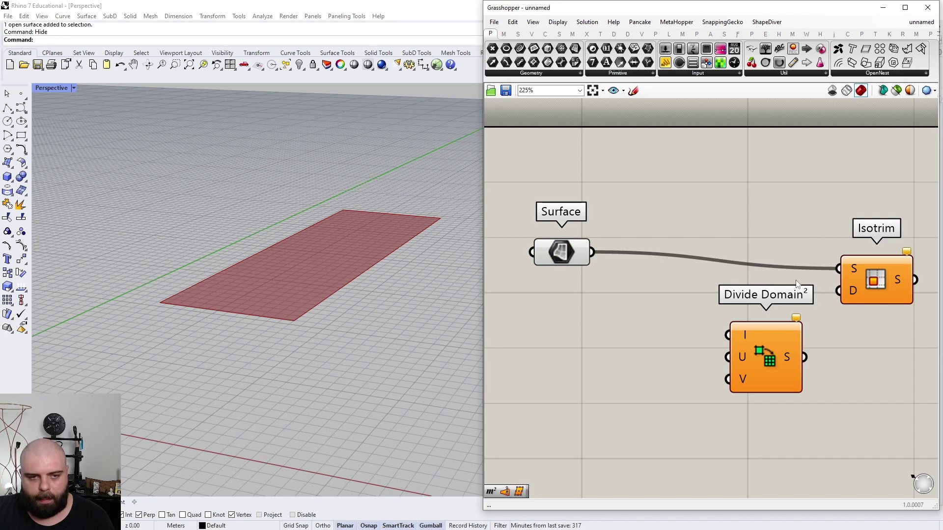
drag(567, 261, 572, 278)
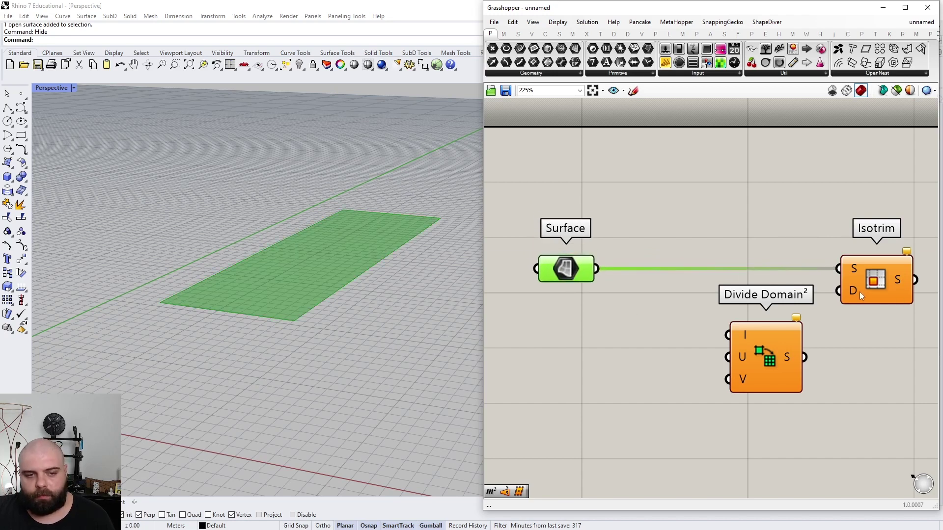
Step: Connect Divide Domain²'s output to Isotrim's domain input and the Surface parameter to Divide Domain²'s base domain input
drag(763, 349, 855, 291)
click(845, 345)
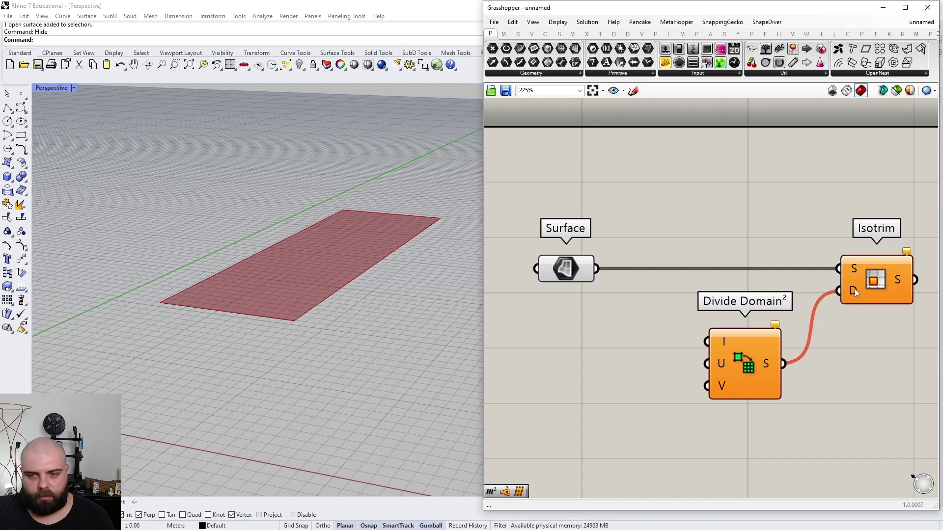
mouse_move(740, 360)
mouse_down()
mouse_move(776, 343)
mouse_move(769, 354)
mouse_move(761, 341)
mouse_move(750, 347)
mouse_up()
click(671, 273)
drag(592, 275, 734, 337)
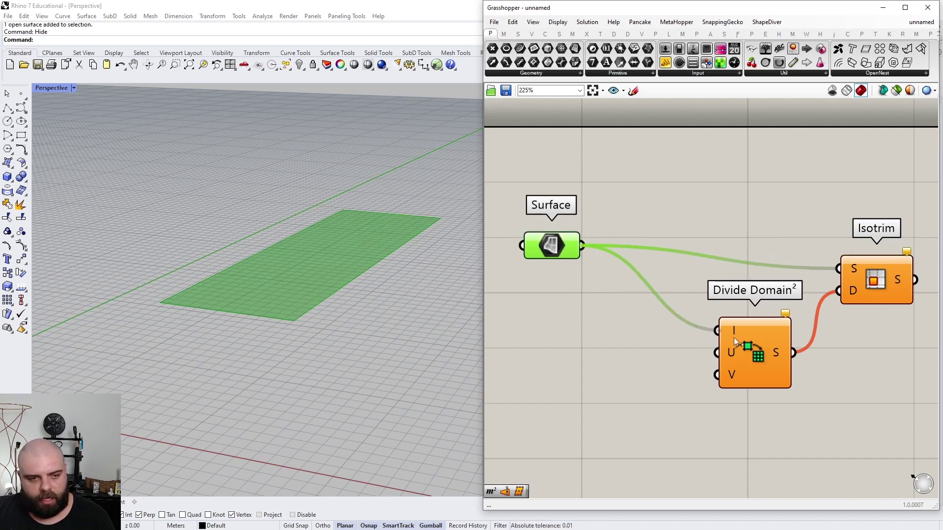
mouse_move(735, 331)
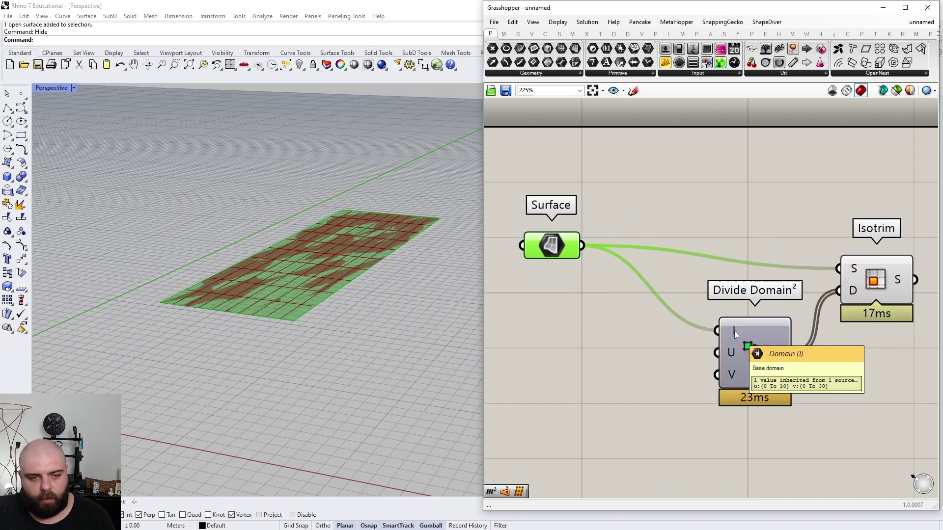
Step: Reposition the Surface parameter, turn off its preview, and inspect the subdivided panels and Isotrim's output data
drag(552, 239, 570, 252)
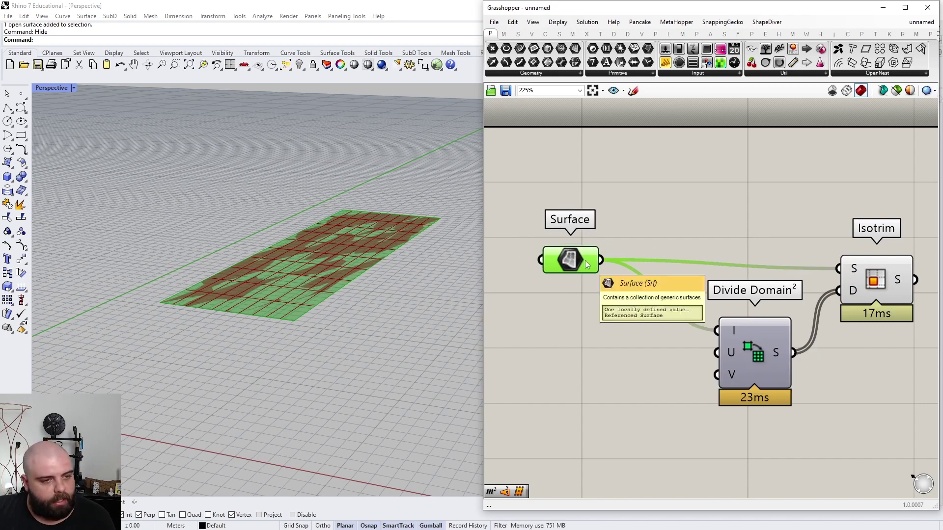
middle_click(585, 265)
click(614, 235)
right_drag(366, 219, 319, 372)
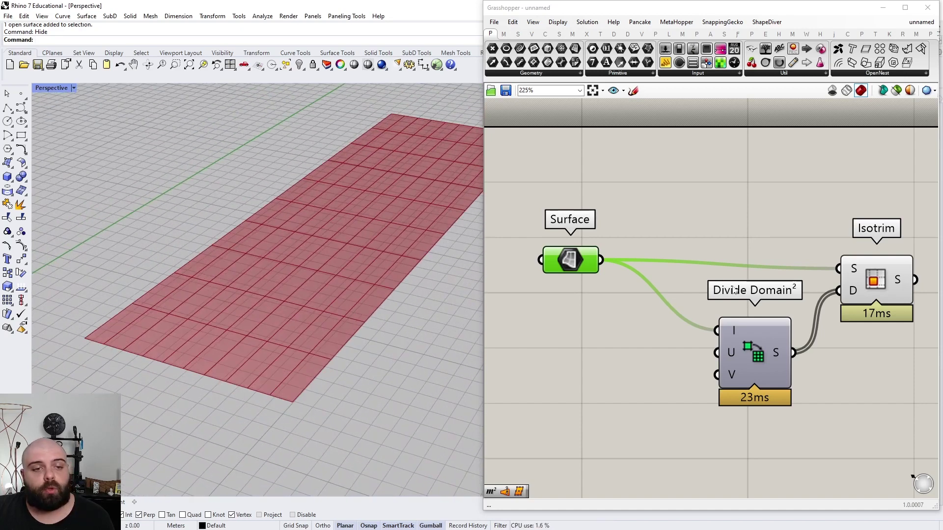
scroll(734, 291, down, 3)
scroll(715, 281, up, 2)
mouse_move(769, 281)
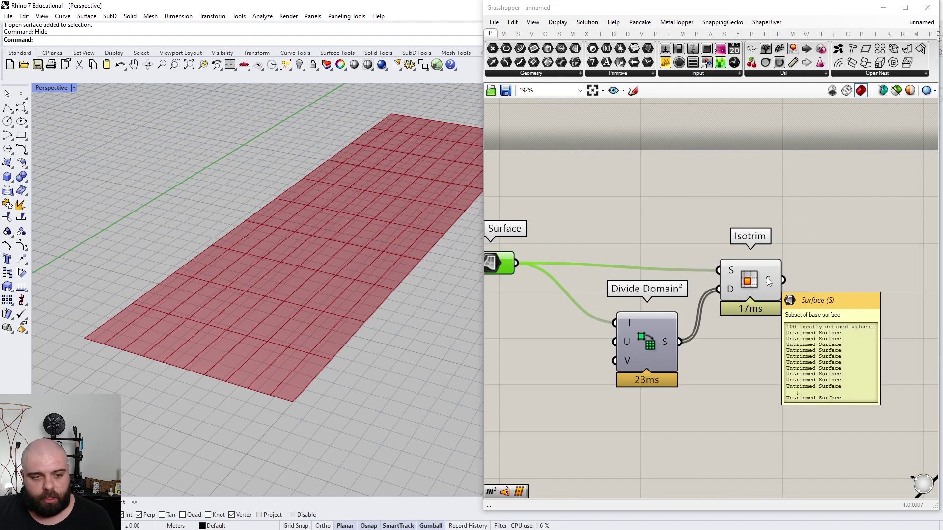
right_drag(452, 299, 428, 339)
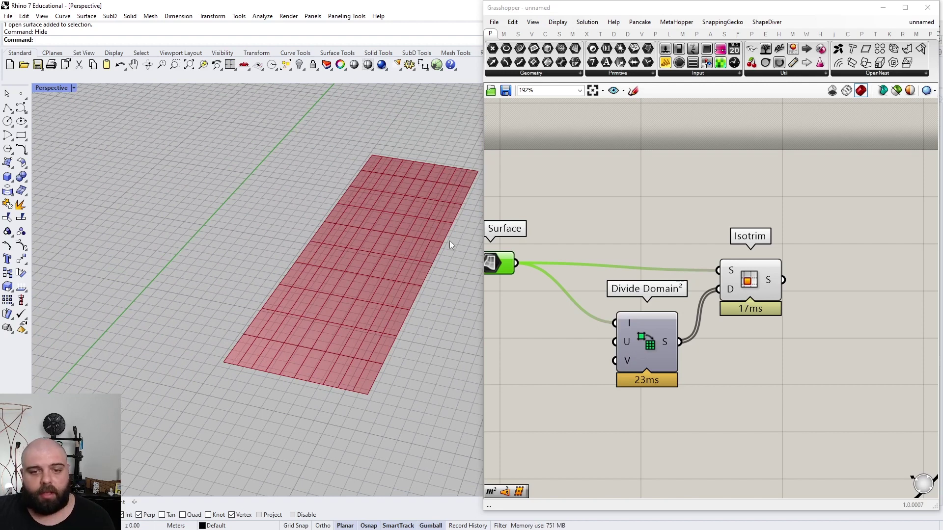
scroll(809, 336, down, 3)
scroll(721, 349, up, 4)
drag(646, 317, 697, 347)
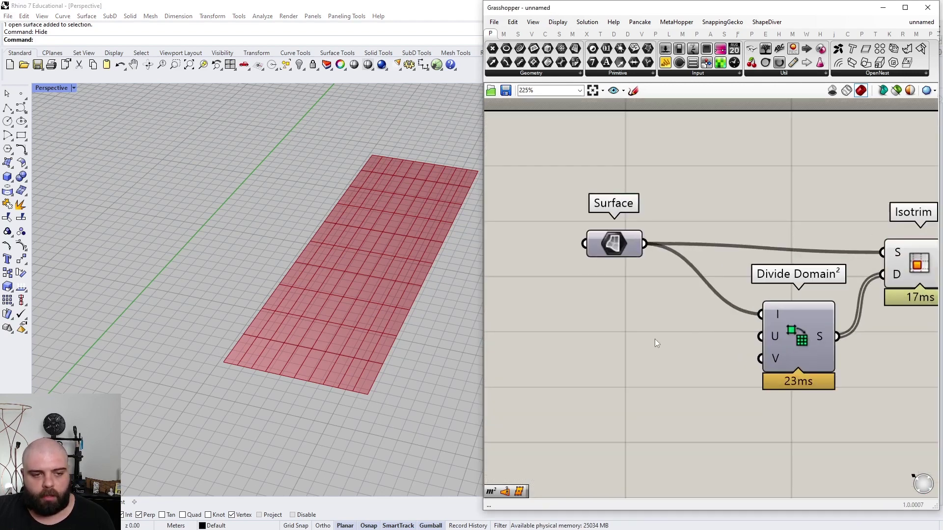
double_click(655, 339)
text(1)
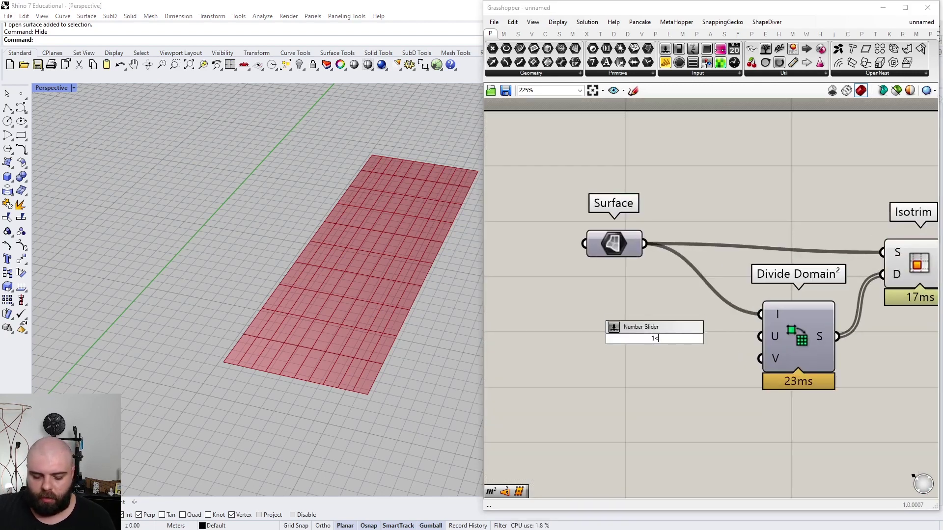
text(<10)
key(Return)
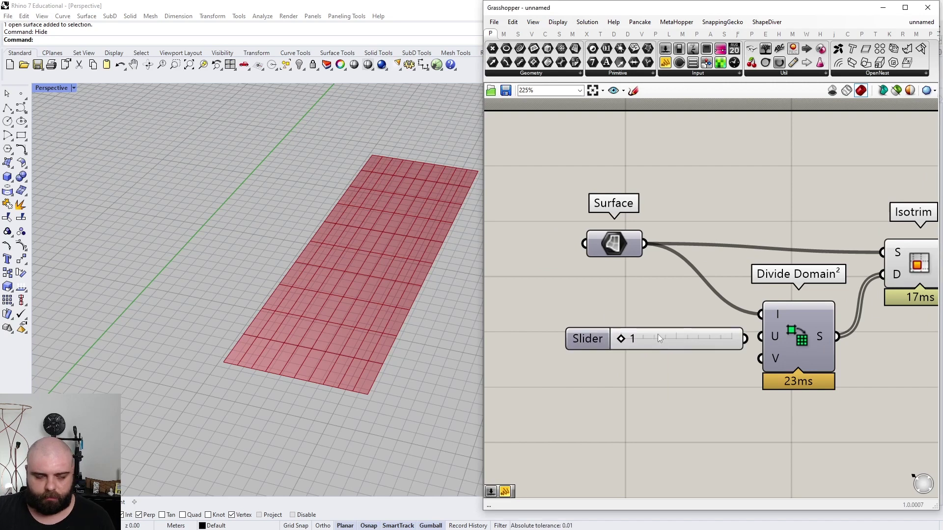
click(653, 334)
key(Delete)
Step: Add a number slider ranging from 1 to 30 beside Divide Domain²'s U and V inputs
double_click(655, 334)
text(1<)
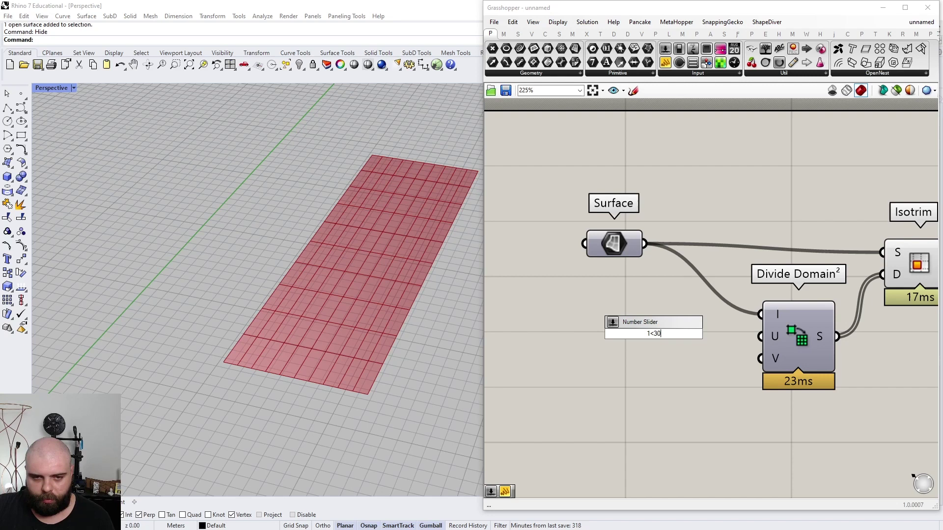
text(30)
key(Return)
click(627, 328)
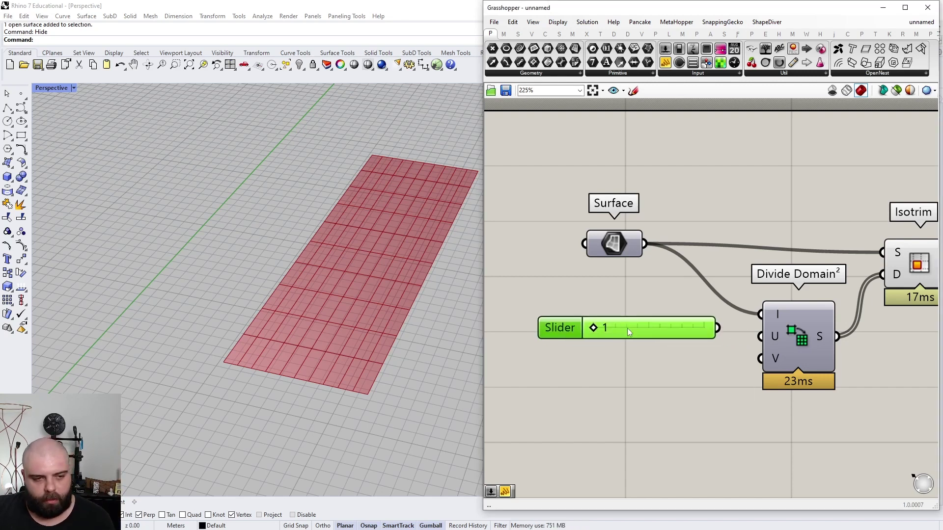
Step: Duplicate the number slider and connect the two sliders to Divide Domain²'s U and V count inputs
drag(627, 328, 650, 363)
drag(717, 408, 661, 326)
drag(661, 326, 761, 337)
click(679, 329)
drag(680, 375, 761, 359)
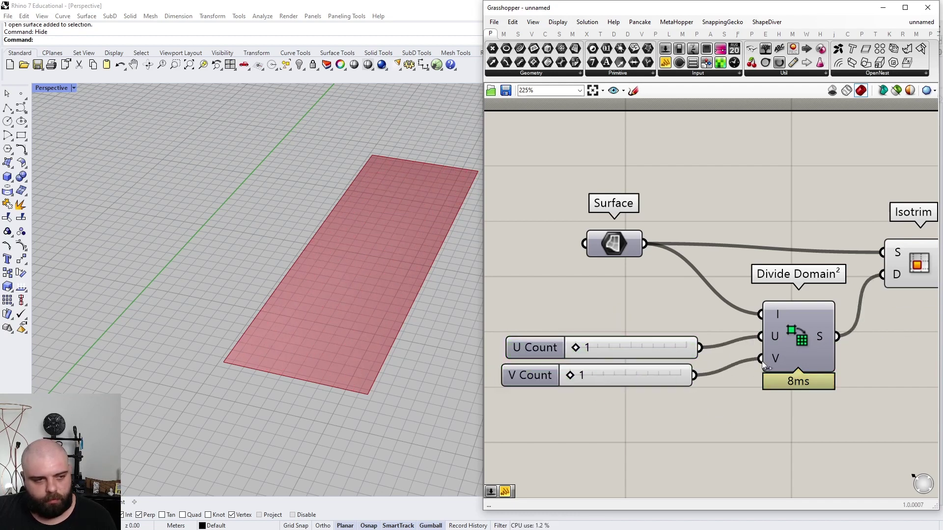
Step: Set the U Count slider to 5 to split the surface across its width
right_drag(342, 311, 324, 303)
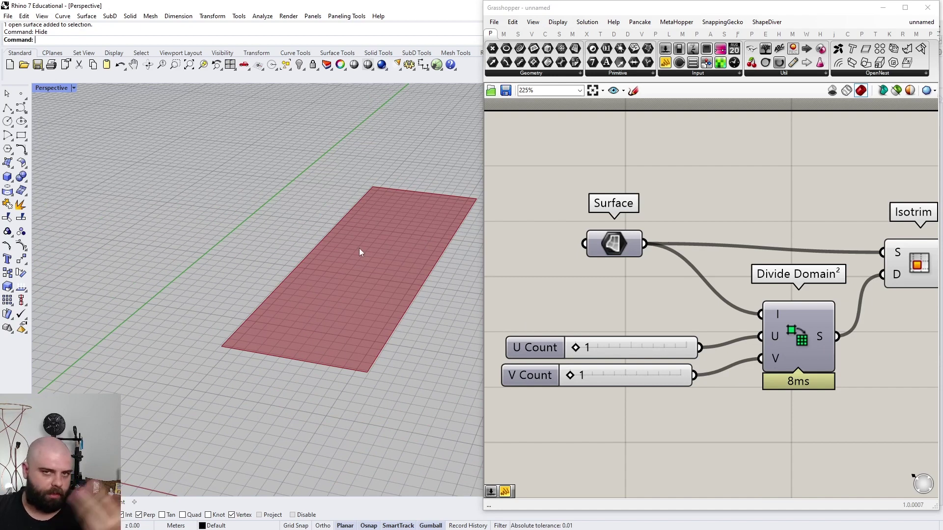
mouse_move(581, 349)
mouse_down()
mouse_move(609, 349)
mouse_move(593, 348)
mouse_up()
right_drag(344, 369, 368, 315)
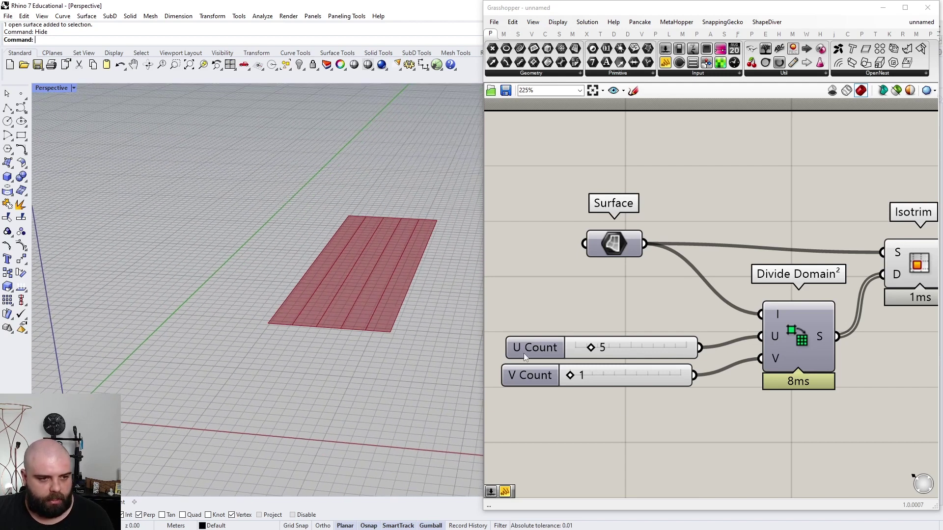
Step: Set the V Count slider to 13 and check the resulting panel grid in the Perspective viewport
scroll(361, 273, up, 3)
mouse_move(361, 273)
right_down()
mouse_move(373, 253)
mouse_move(378, 266)
right_up()
drag(569, 373, 618, 376)
right_drag(371, 249, 224, 281)
scroll(180, 309, down, 5)
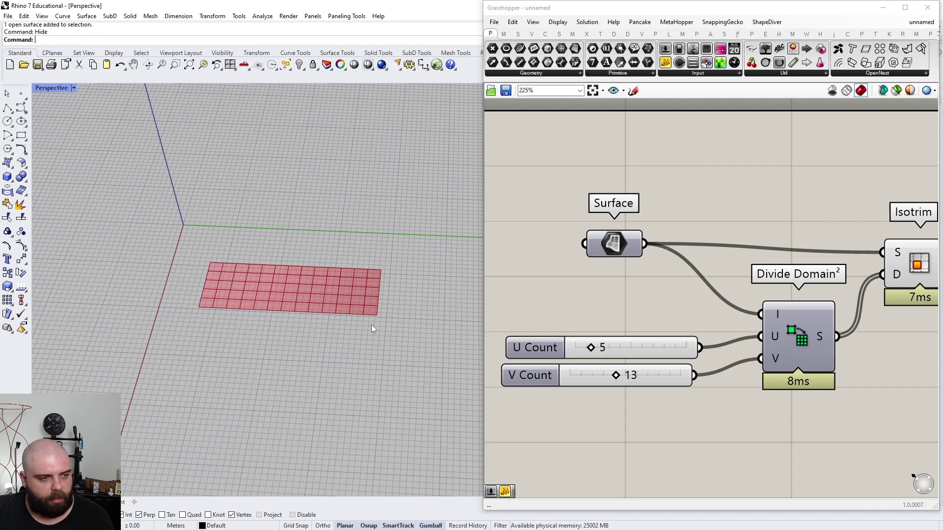
mouse_move(333, 339)
right_down()
mouse_move(391, 311)
mouse_move(397, 296)
right_up()
Step: Sketch a black dimension line with end ticks along the grid drawing's short edge and label it U
click(633, 91)
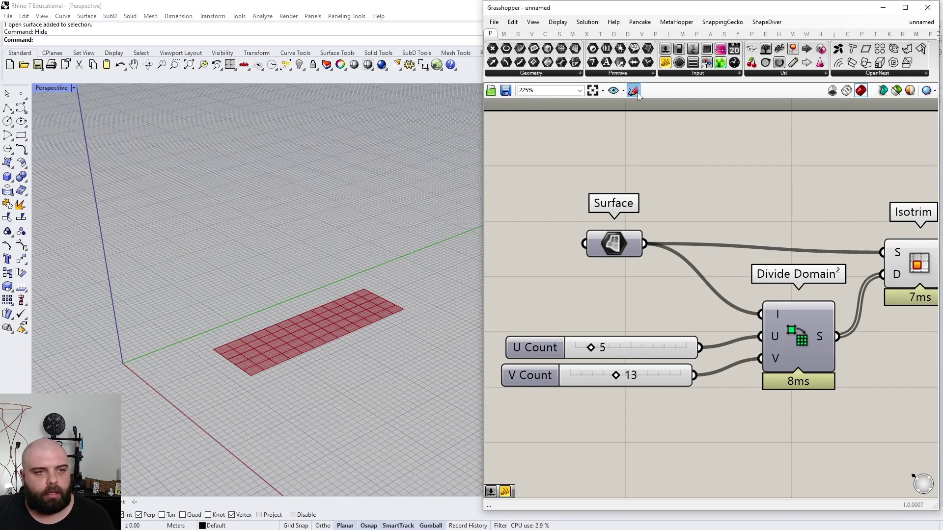
scroll(617, 226, down, 7)
right_drag(760, 315, 708, 288)
scroll(707, 289, up, 2)
mouse_move(628, 354)
mouse_down()
mouse_move(606, 379)
mouse_move(773, 441)
mouse_move(752, 453)
mouse_up()
mouse_move(664, 404)
mouse_down()
mouse_move(656, 426)
mouse_move(683, 410)
mouse_up()
scroll(514, 212, down, 1)
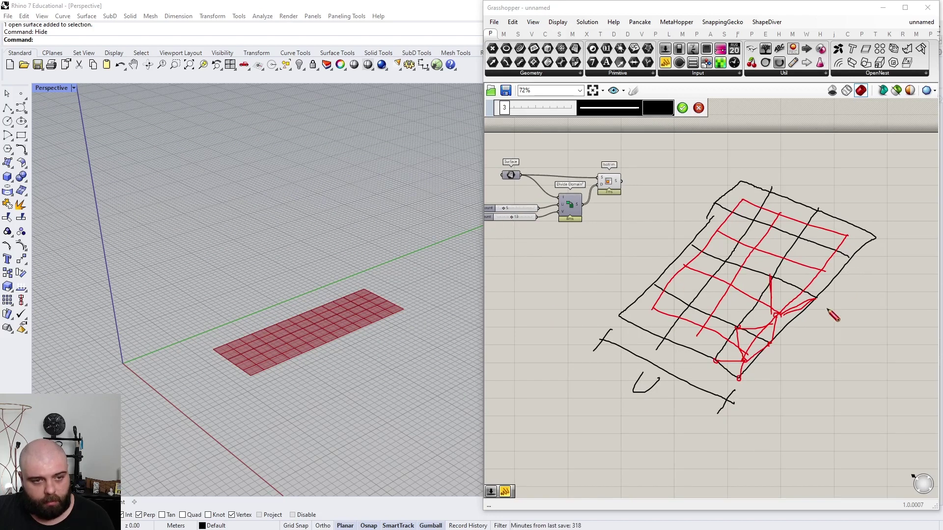
Step: Sketch a black dimension line along the grid drawing's long edge, label it V, and finish the sketch
mouse_move(884, 240)
mouse_down()
mouse_move(908, 251)
mouse_move(873, 278)
mouse_move(787, 380)
mouse_move(786, 396)
mouse_up()
drag(848, 324, 870, 338)
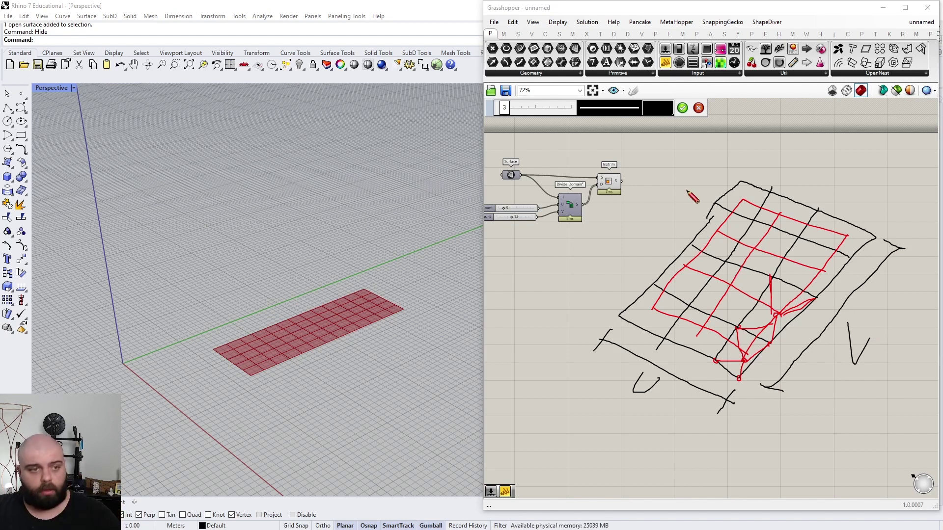
click(682, 108)
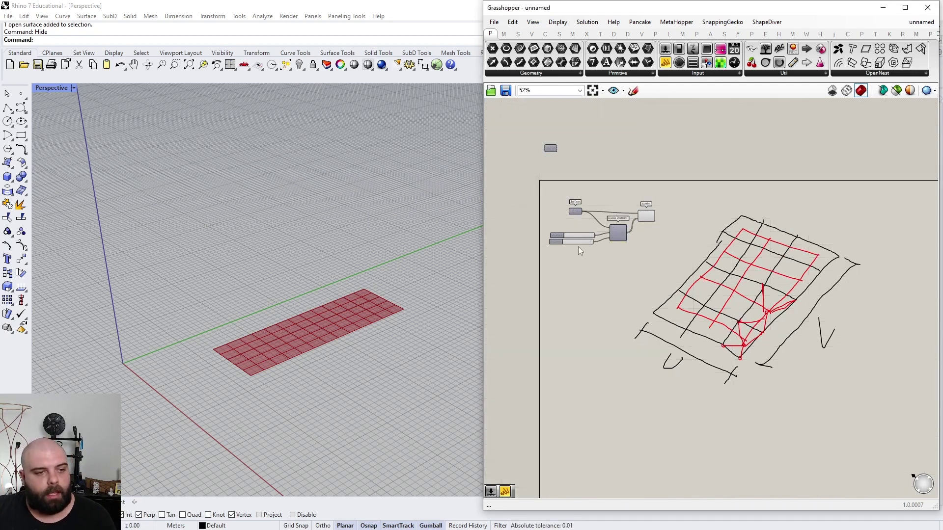
Step: Move the U Count slider up to line up with Divide Domain²'s U input and inspect the panel grid
scroll(579, 247, up, 5)
drag(620, 256, 618, 243)
right_drag(352, 257, 364, 248)
scroll(380, 364, up, 5)
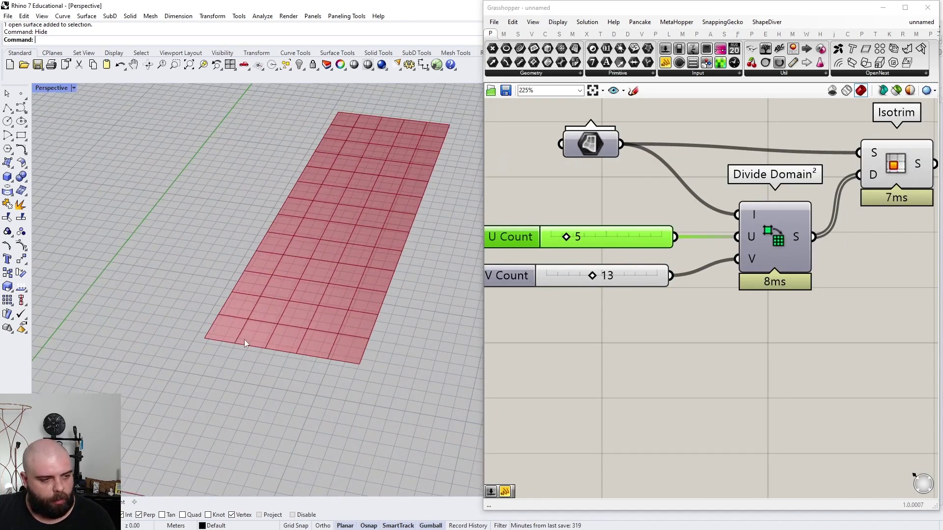
scroll(265, 339, up, 2)
scroll(157, 304, down, 5)
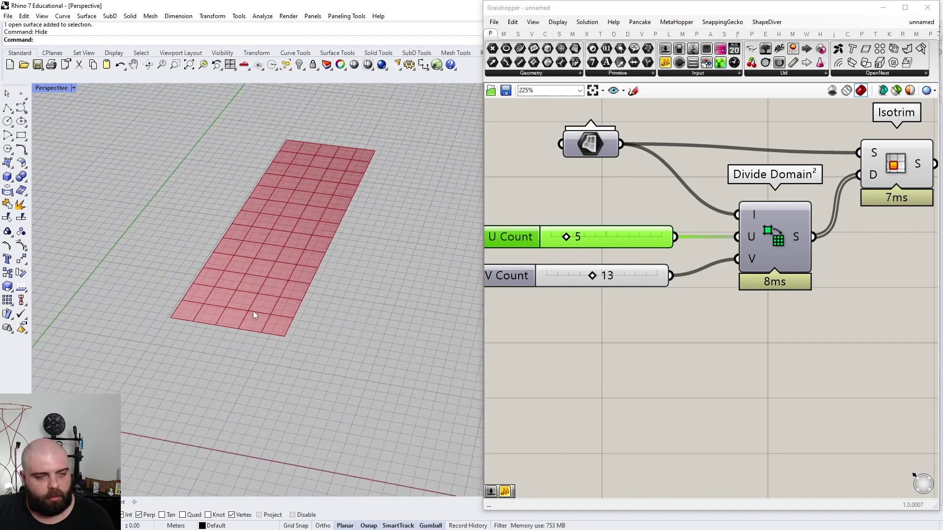
click(304, 70)
click(313, 79)
click(8, 109)
click(170, 318)
click(285, 337)
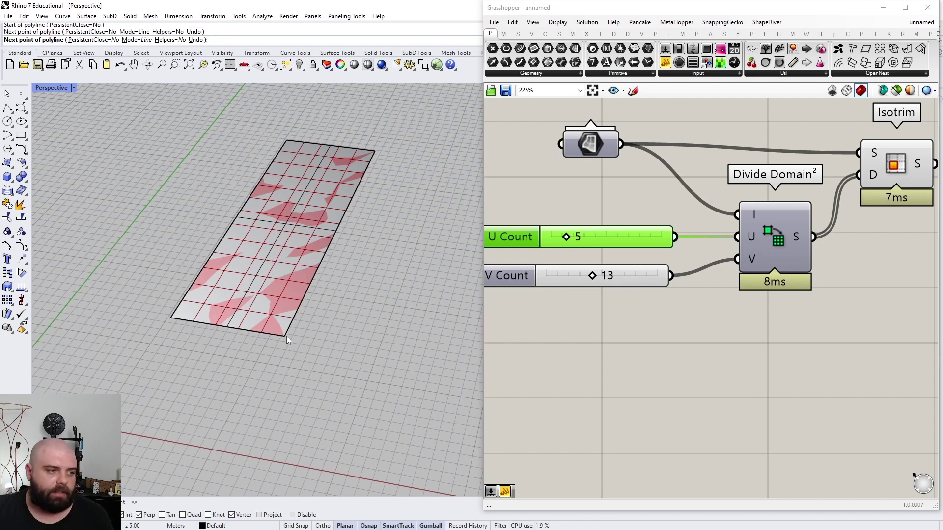
key(Escape)
key(ctrl+z)
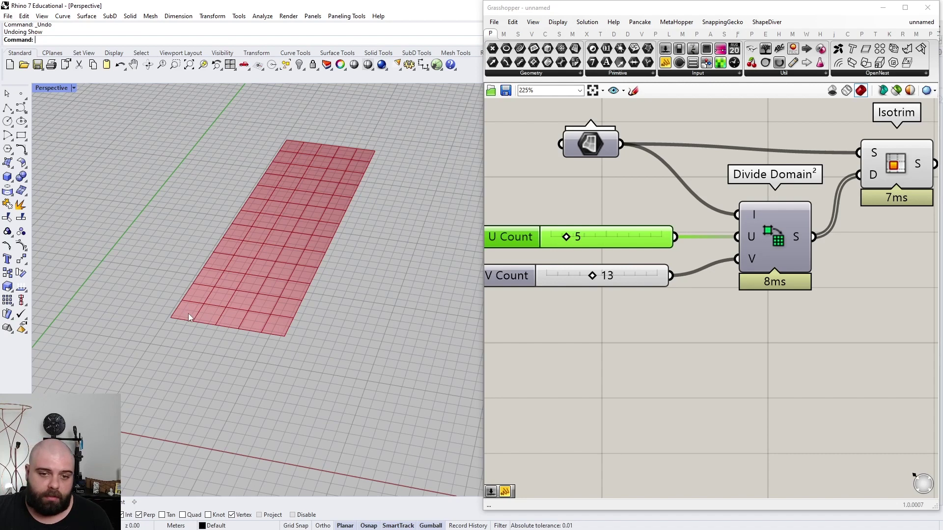
scroll(181, 315, up, 8)
scroll(220, 345, down, 9)
right_drag(376, 338, 202, 290)
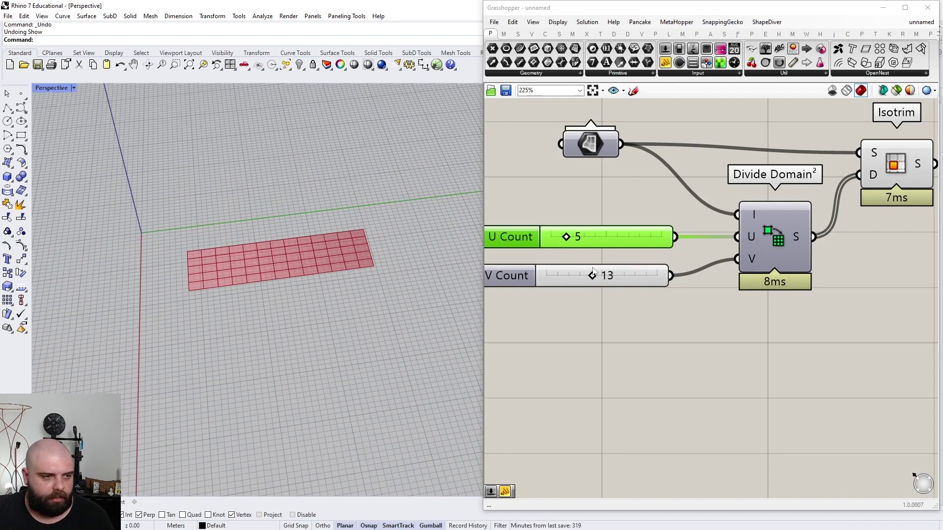
right_drag(357, 309, 393, 301)
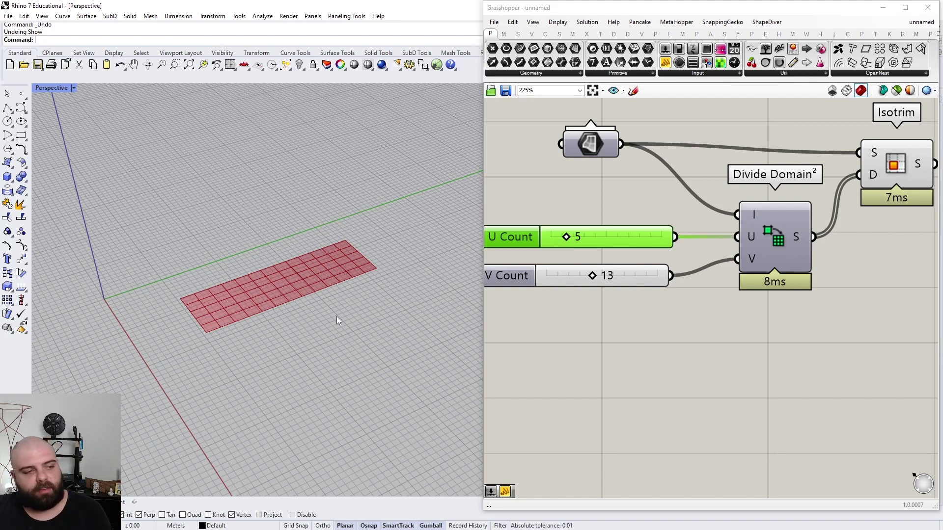
right_drag(337, 318, 368, 276)
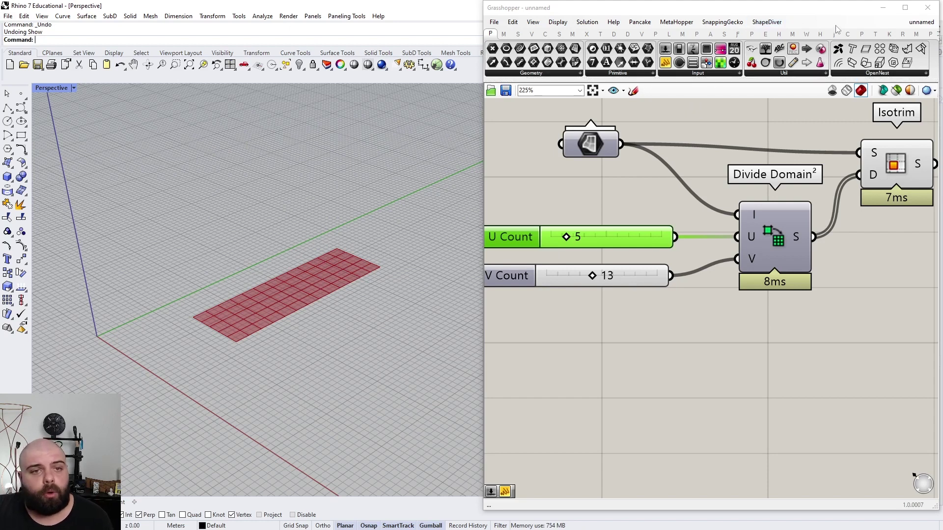
click(862, 34)
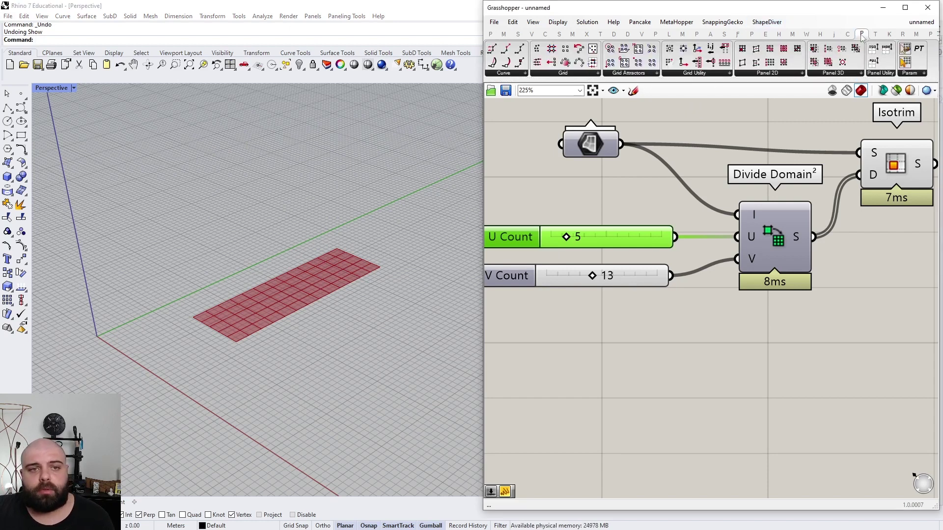
mouse_move(863, 36)
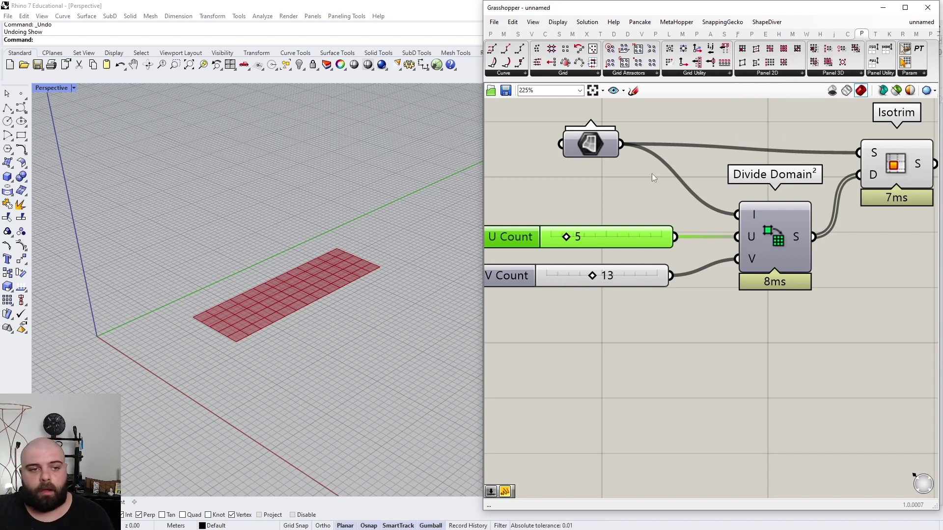
click(491, 34)
Step: Switch the sketch colour to green and outline one panel of the black grid, adding two short strokes beyond it
scroll(806, 220, down, 5)
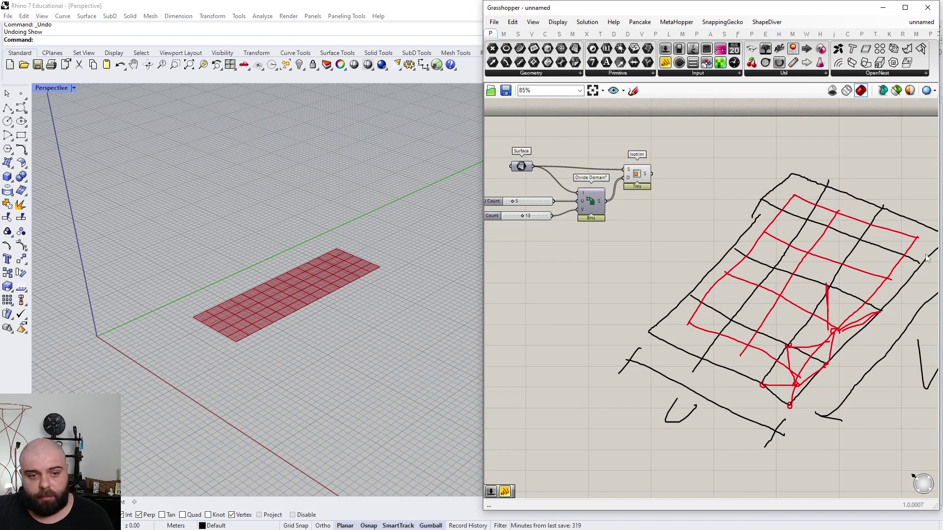
scroll(813, 284, up, 1)
scroll(843, 305, up, 4)
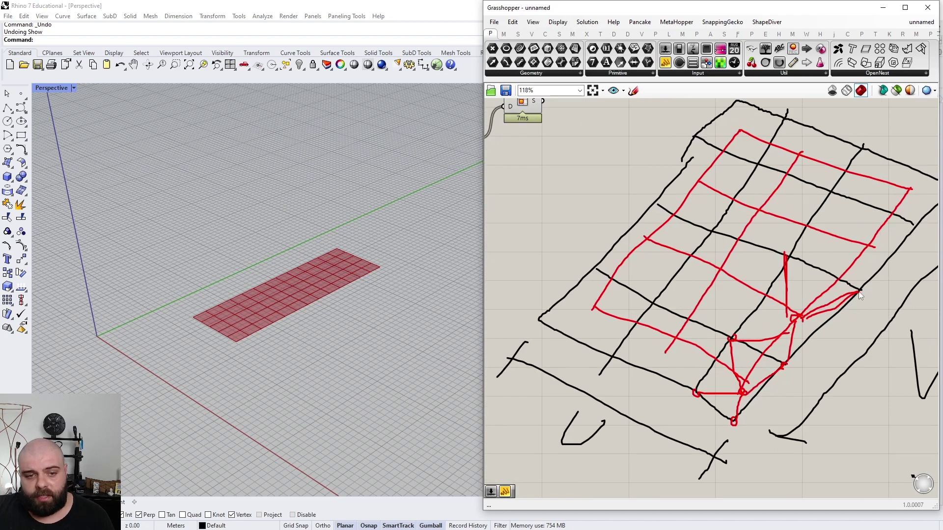
click(633, 90)
click(658, 108)
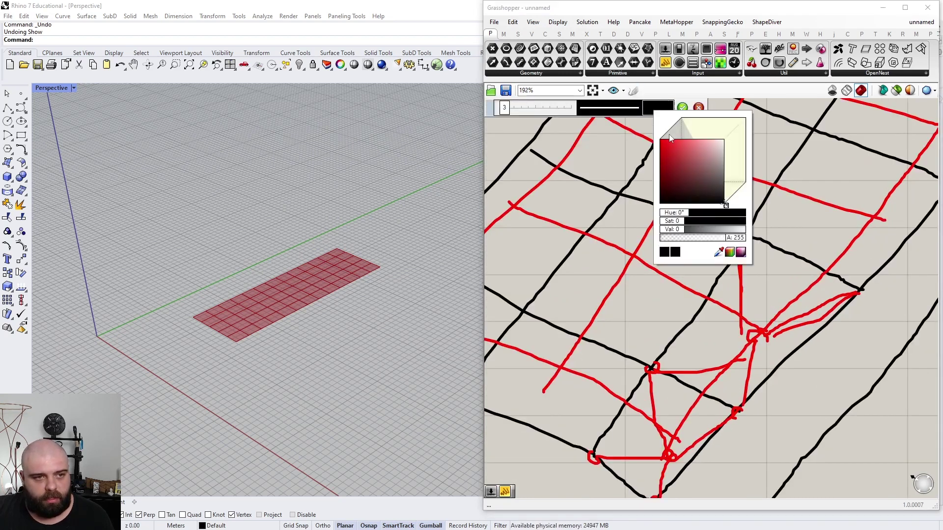
click(683, 213)
mouse_move(747, 236)
mouse_down()
mouse_move(663, 350)
mouse_move(717, 396)
mouse_move(770, 375)
mouse_move(857, 294)
mouse_move(744, 240)
mouse_up()
drag(852, 149, 842, 191)
drag(756, 141, 729, 175)
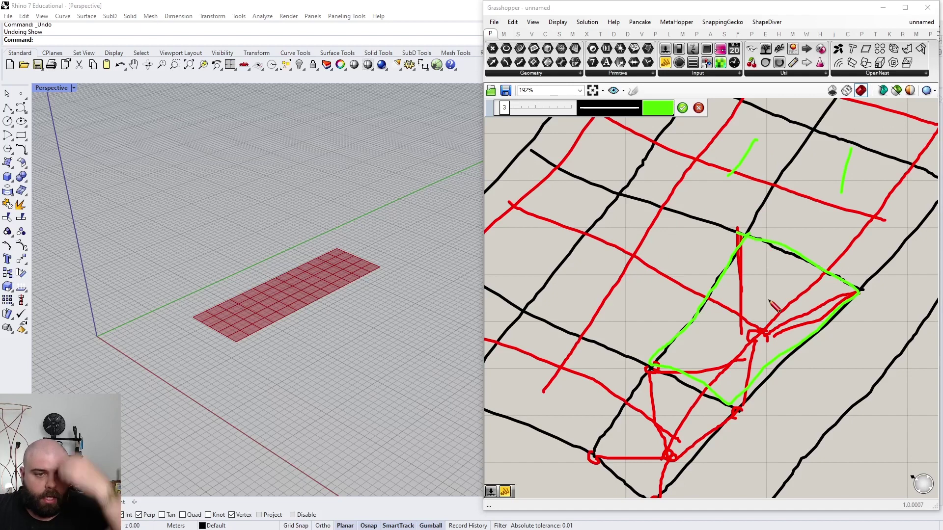
Step: Sketch green lines from the outlined panel's four corners to the red node at its centre and finish the sketch
scroll(770, 301, up, 2)
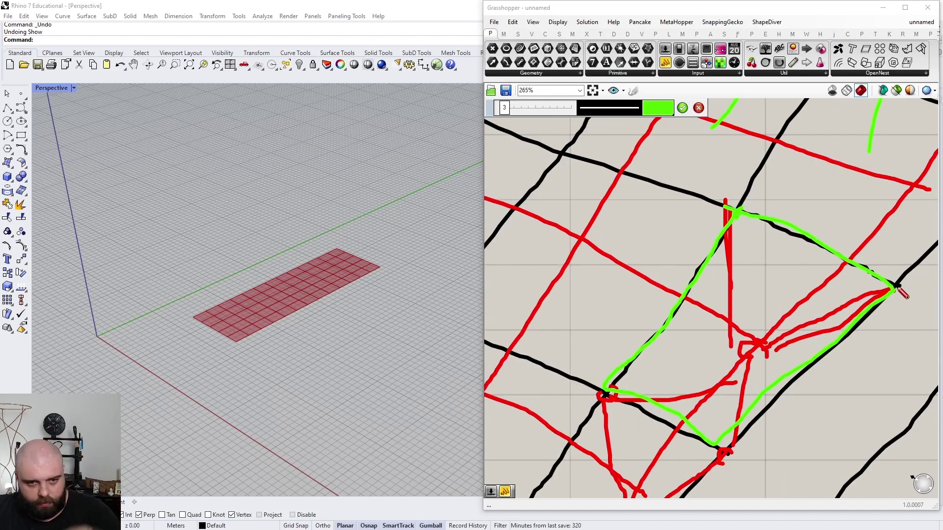
drag(735, 214, 751, 343)
drag(760, 348, 736, 447)
drag(893, 291, 757, 344)
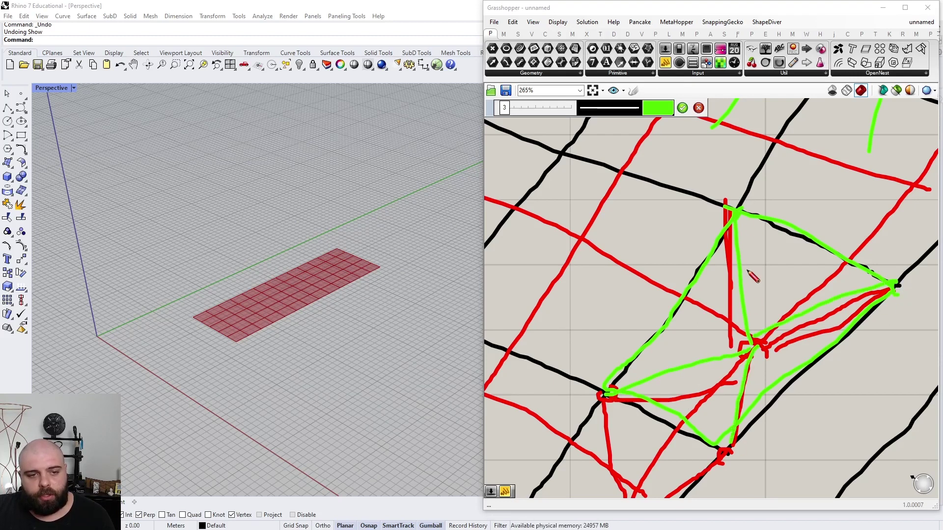
click(682, 108)
Step: Select the whole grid sketch and move it down, farther away from the component chain
scroll(795, 260, down, 9)
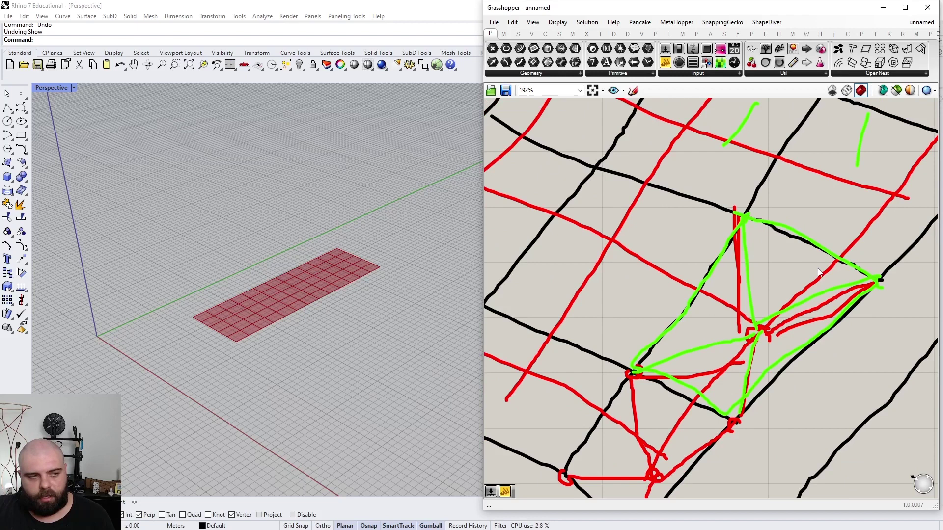
drag(922, 439, 732, 203)
scroll(766, 329, up, 4)
drag(776, 292, 760, 394)
scroll(755, 387, down, 2)
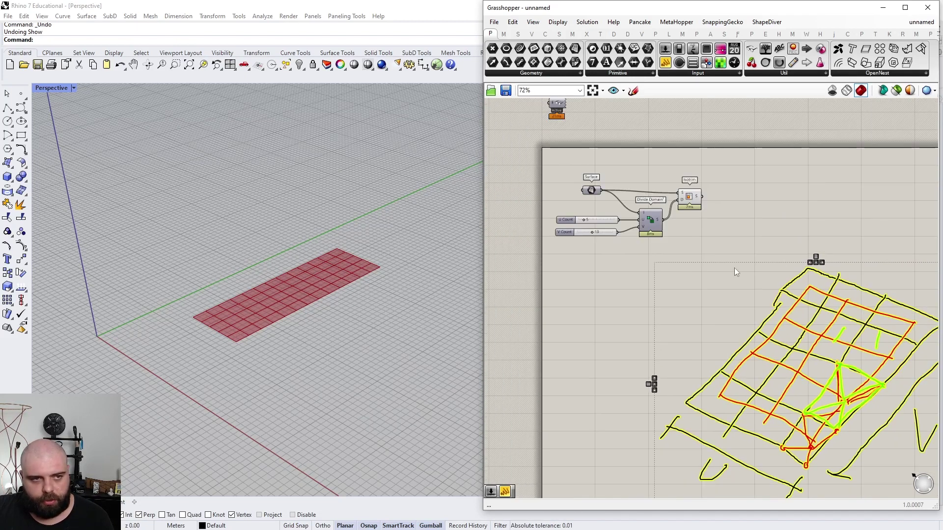
Step: Add a Curve parameter to the right of Isotrim
scroll(706, 191, up, 5)
drag(677, 209, 675, 203)
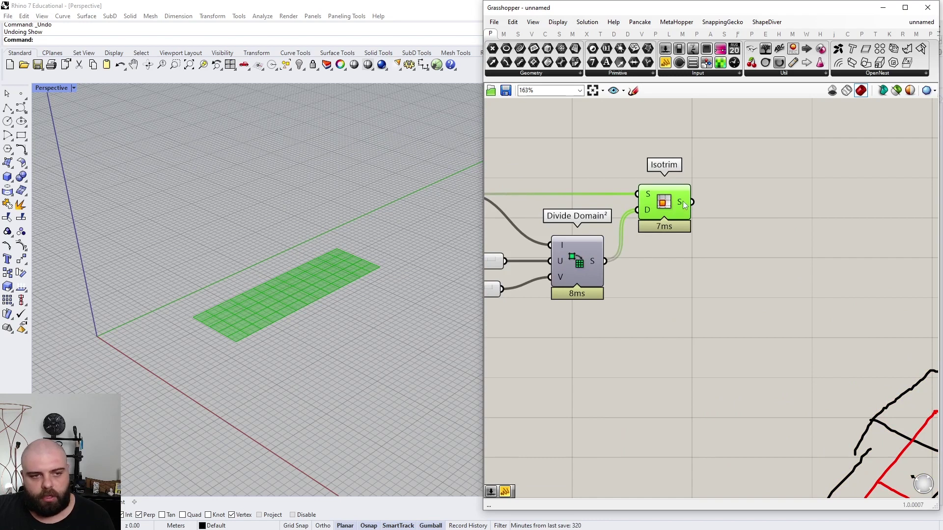
mouse_move(685, 204)
double_click(763, 206)
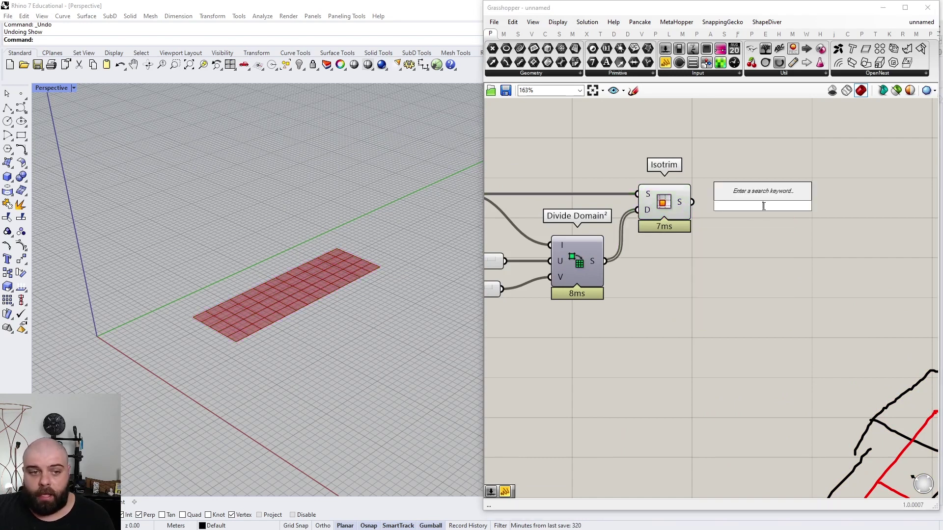
text(CURVE)
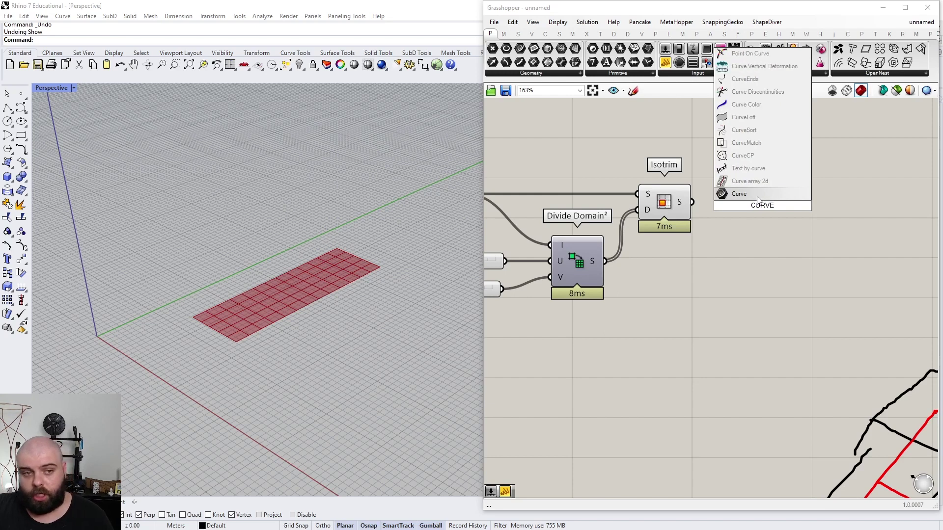
click(747, 194)
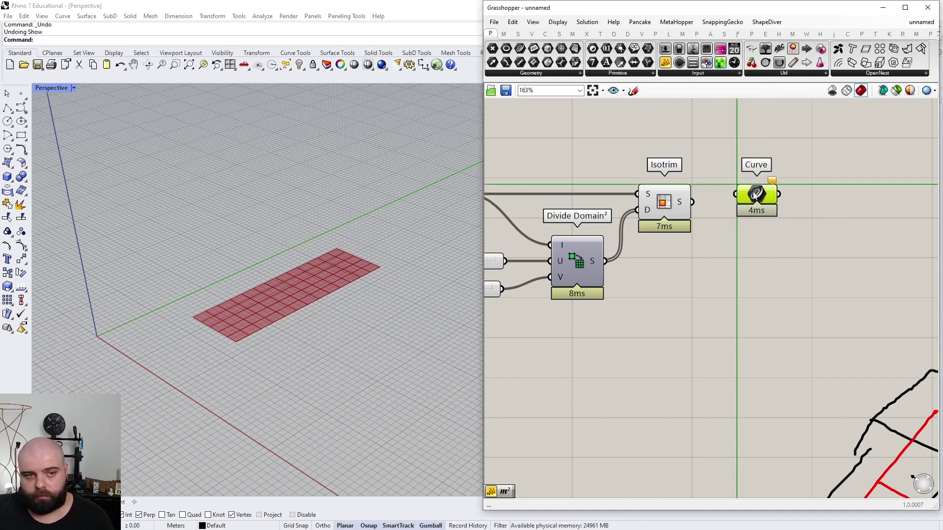
Step: Connect Isotrim's surface output to the Curve parameter and line the parameter up with that output
scroll(717, 187, up, 3)
click(624, 231)
drag(676, 225, 778, 222)
scroll(320, 301, up, 4)
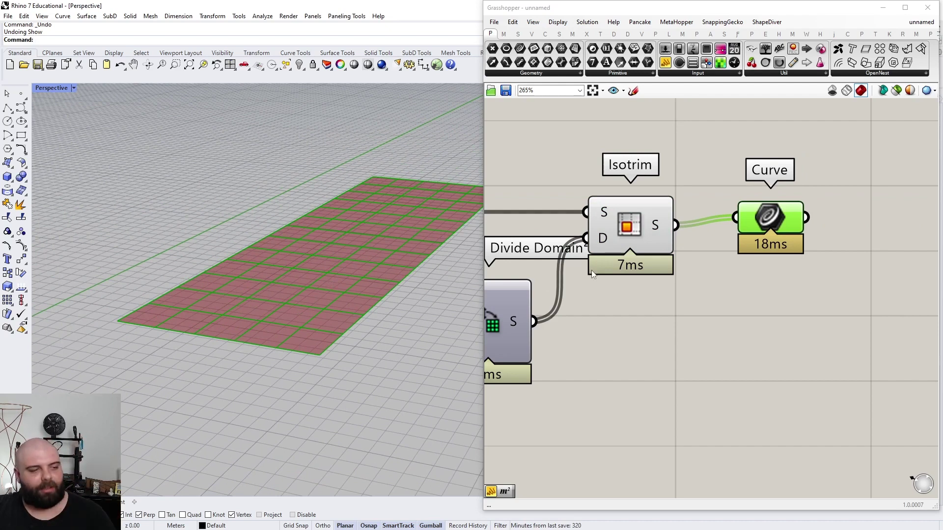
scroll(285, 246, down, 4)
right_drag(275, 240, 313, 260)
drag(775, 223, 780, 231)
mouse_move(802, 231)
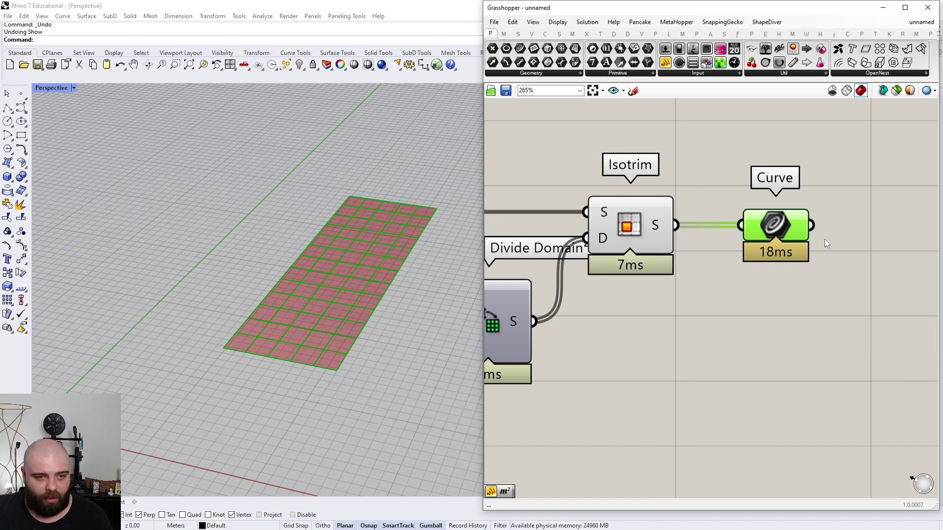
Step: Place a text Panel to the right of the Curve parameter and feed it the curve output
scroll(819, 257, down, 3)
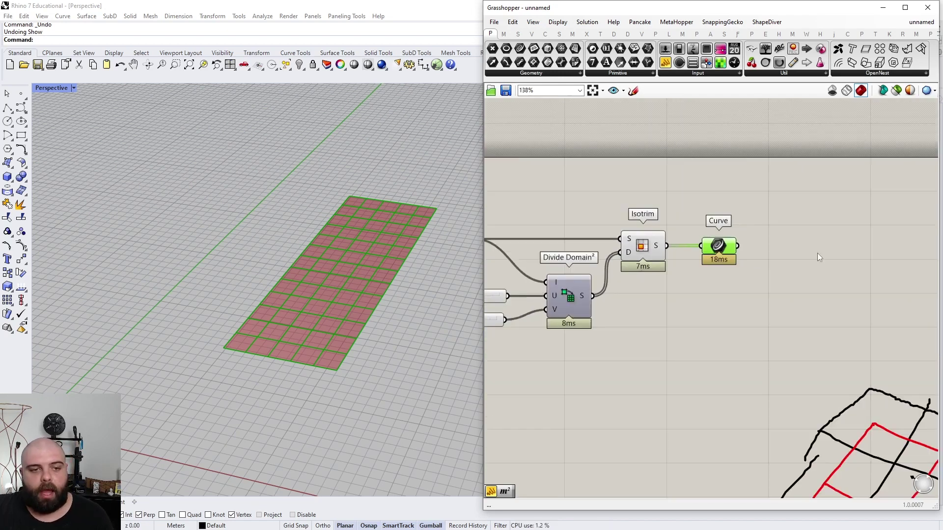
drag(668, 72, 819, 211)
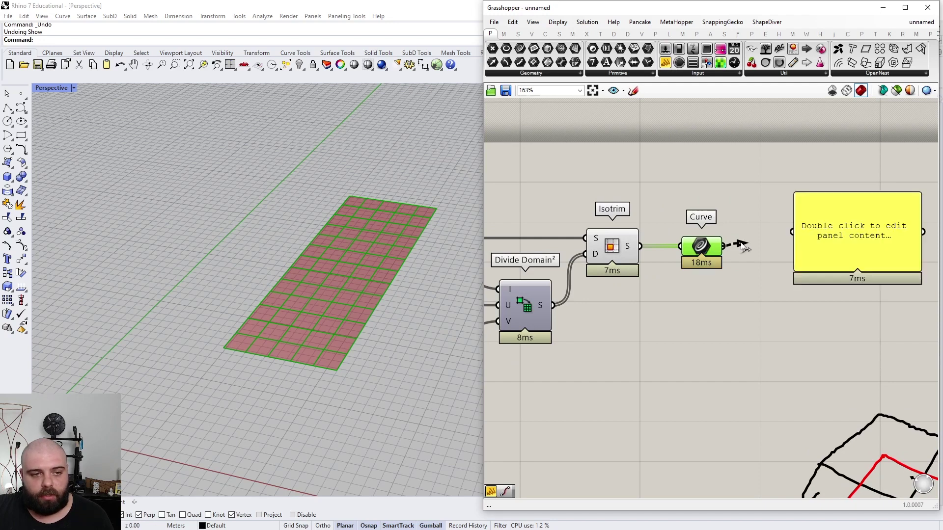
drag(745, 247, 852, 241)
scroll(853, 240, down, 4)
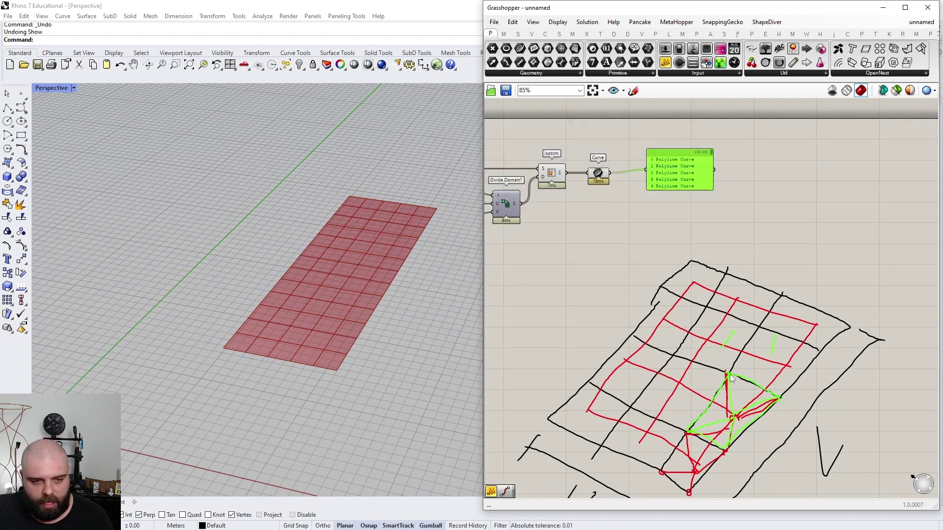
click(659, 445)
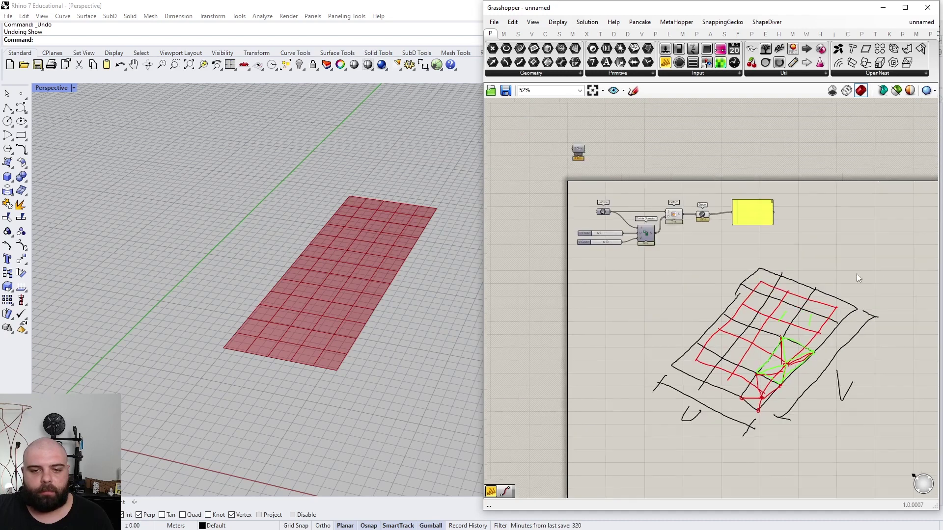
Step: Add the curve Explode component below the Curve parameter and connect the Curve output to its C input
scroll(857, 274, up, 4)
double_click(667, 298)
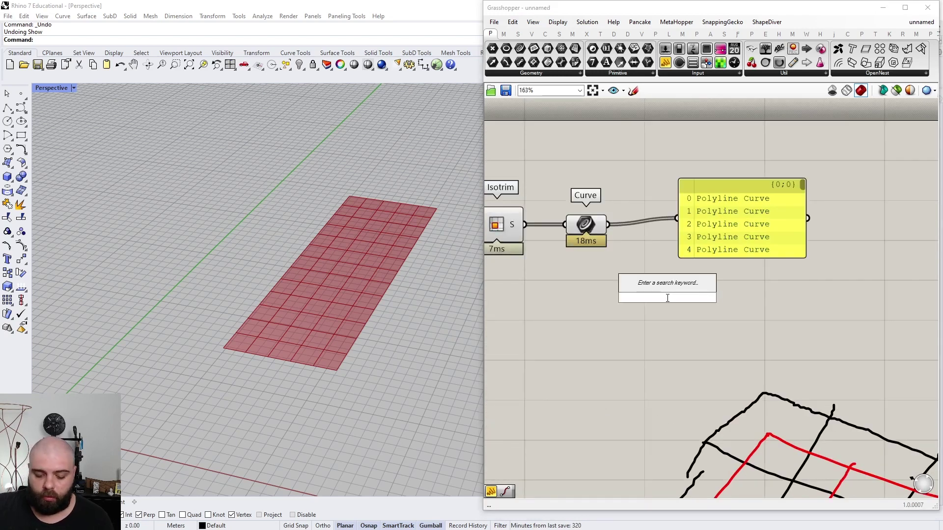
text(explode)
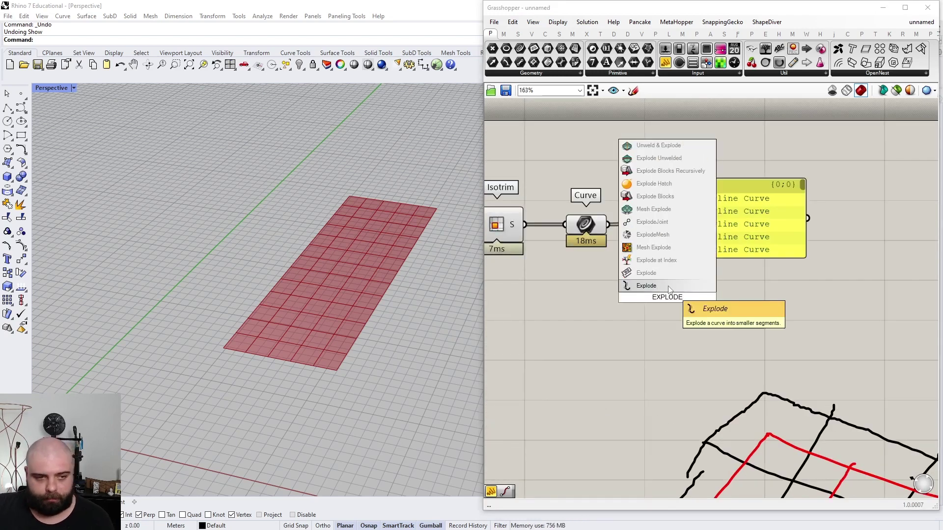
key(Return)
drag(764, 208, 780, 186)
scroll(638, 195, up, 2)
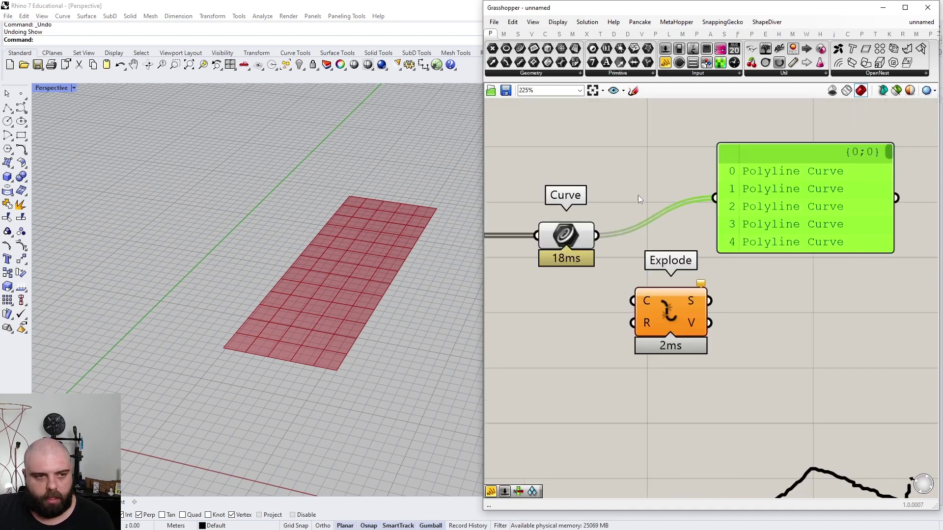
click(586, 235)
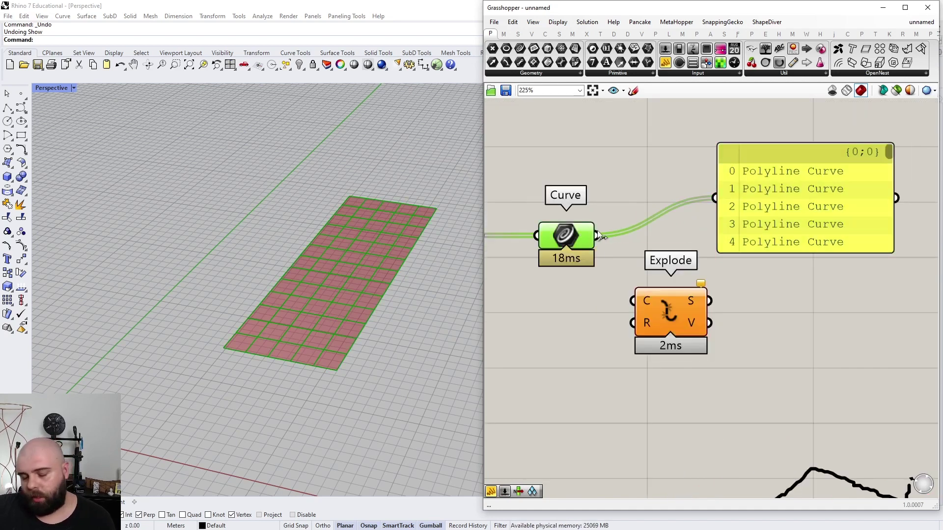
drag(599, 236, 660, 307)
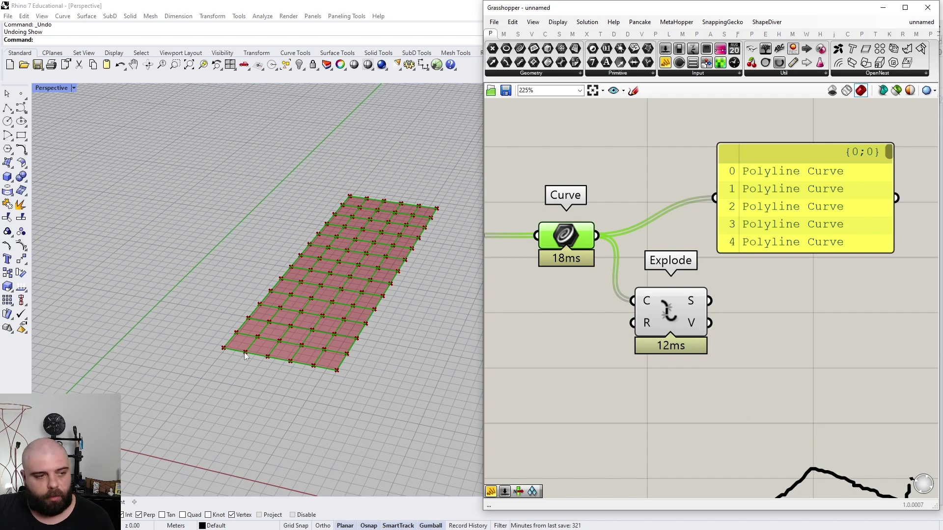
Step: Examine the exploded panel corner points across the whole grid in the perspective view with Explode selected
scroll(379, 314, up, 6)
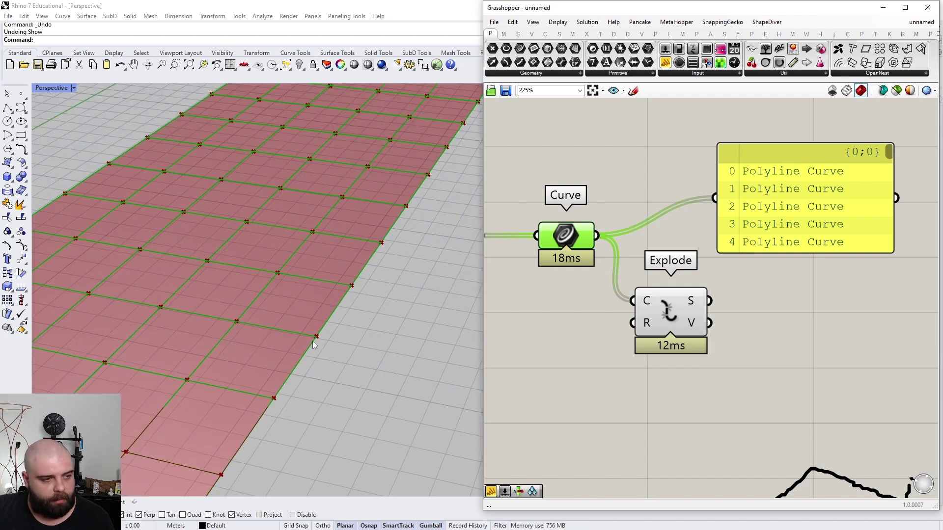
scroll(350, 291, down, 5)
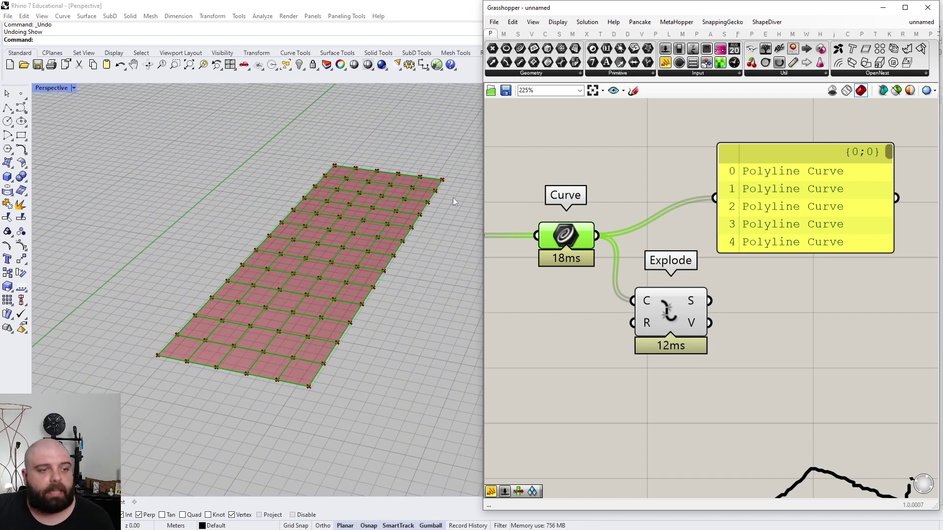
drag(753, 224, 731, 176)
drag(668, 332, 667, 336)
right_drag(371, 364, 368, 339)
scroll(717, 422, down, 5)
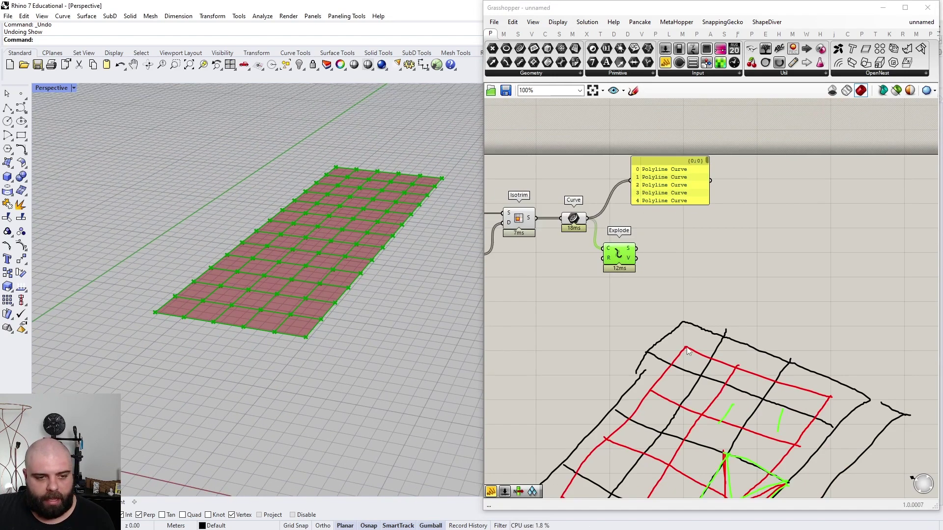
Step: Sketch a single black four-sided panel on the empty canvas beside the grid sketch
scroll(723, 431, up, 3)
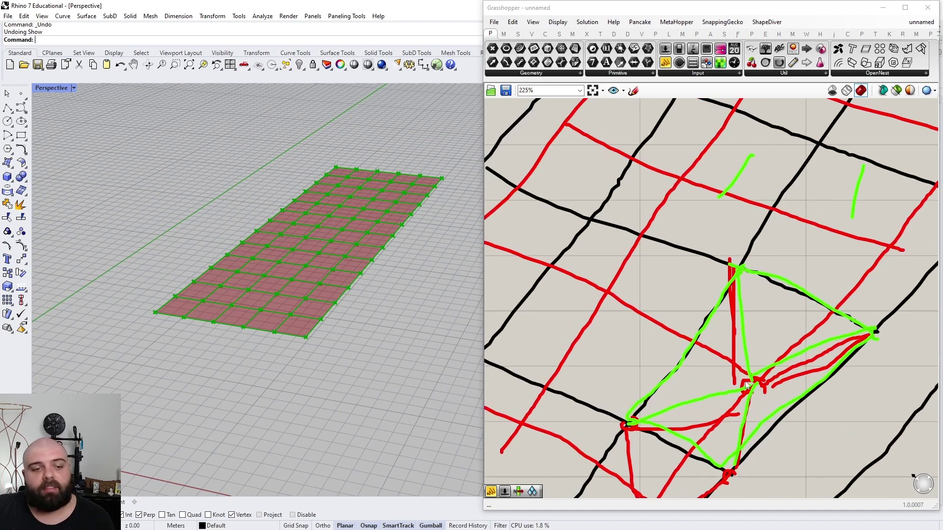
right_drag(703, 323, 664, 257)
click(634, 91)
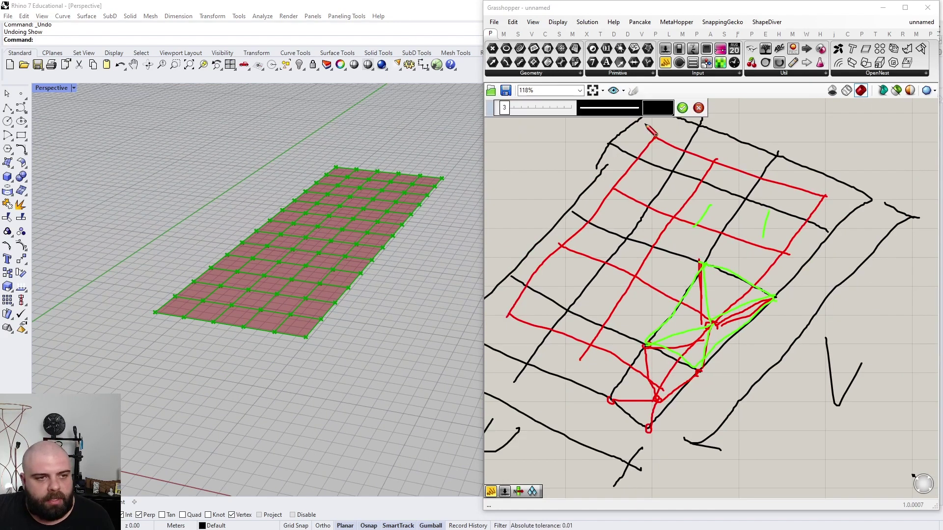
scroll(838, 267, down, 3)
scroll(783, 216, up, 2)
mouse_move(722, 216)
mouse_down()
mouse_move(808, 308)
mouse_move(837, 241)
mouse_move(732, 204)
mouse_up()
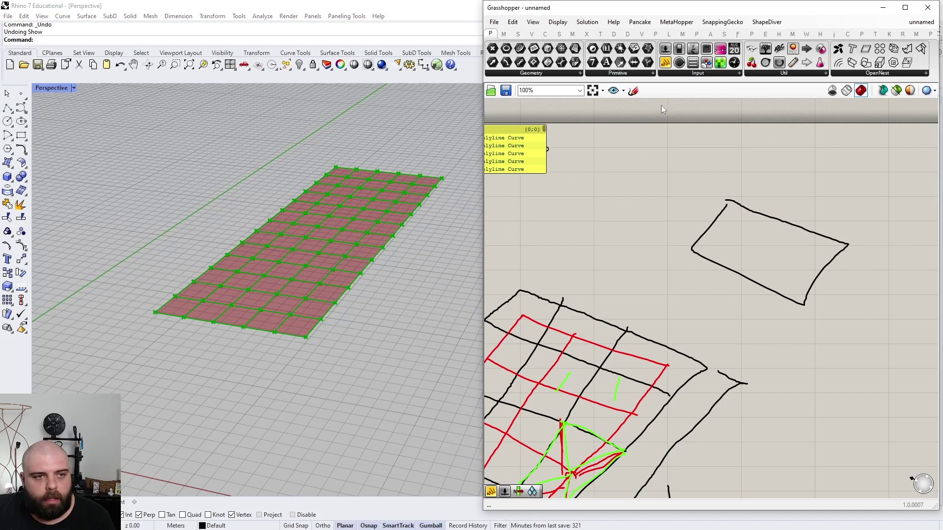
Step: In red, sketch a downward arrow from one corner of the single-panel sketch and handwrite a Z beside it
click(658, 108)
click(675, 160)
click(664, 146)
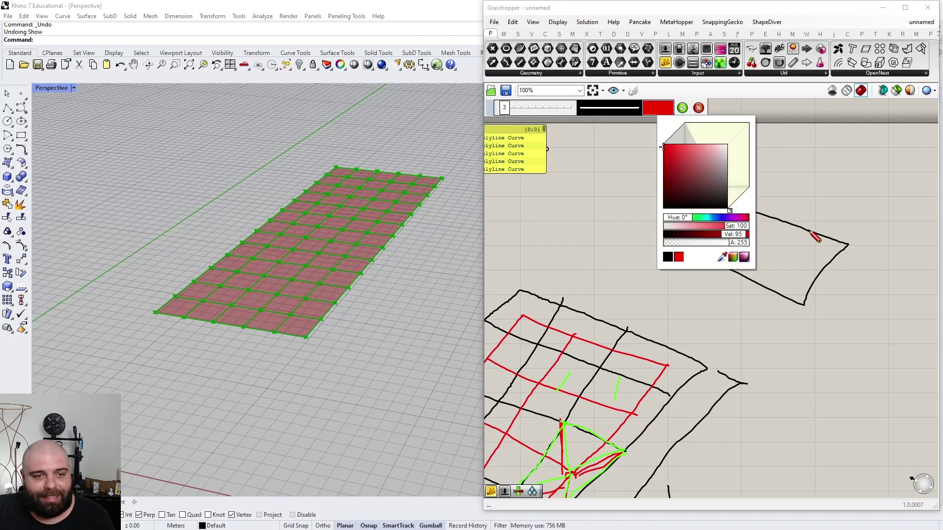
scroll(857, 248, up, 5)
drag(864, 244, 850, 325)
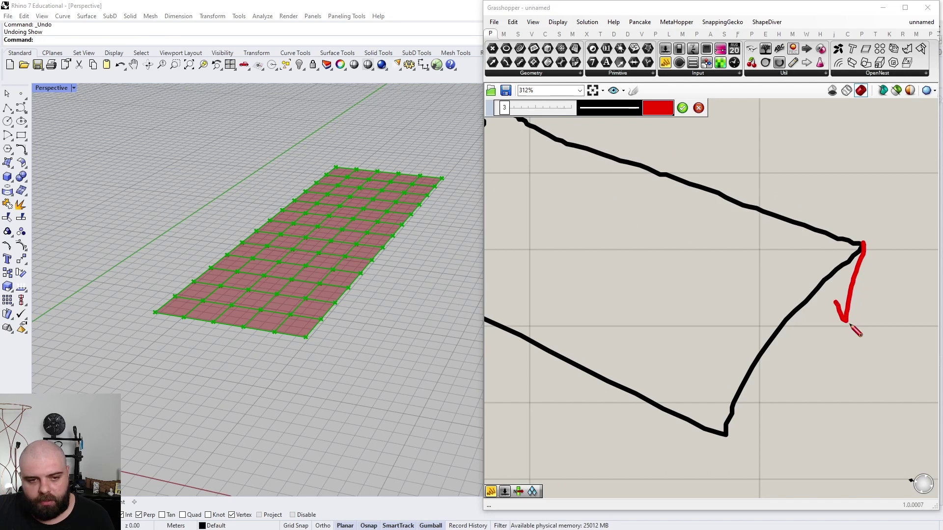
right_drag(880, 345, 846, 333)
mouse_move(831, 312)
mouse_down()
mouse_move(849, 363)
mouse_move(860, 343)
mouse_move(901, 358)
mouse_up()
scroll(806, 326, down, 2)
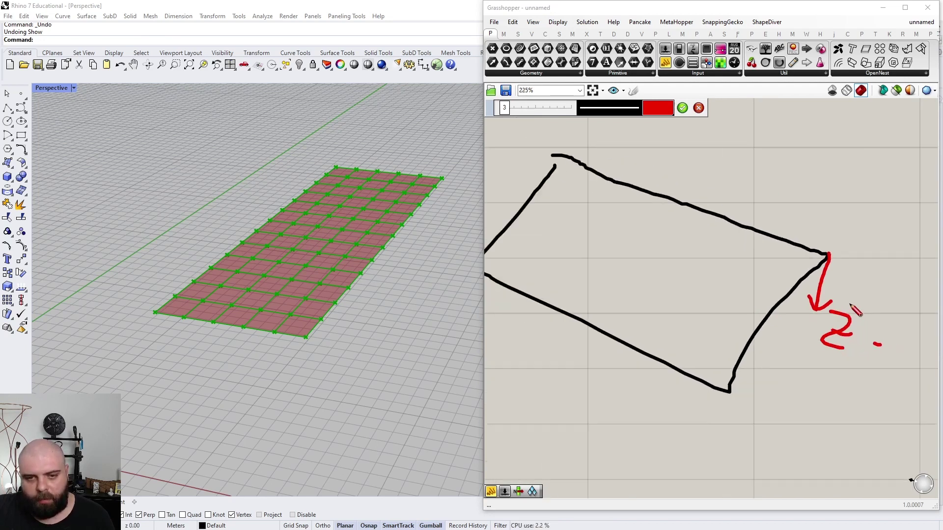
Step: Mark the centre of the single-panel sketch with a red dot and draw red lines joining it to all four corners
scroll(642, 211, up, 1)
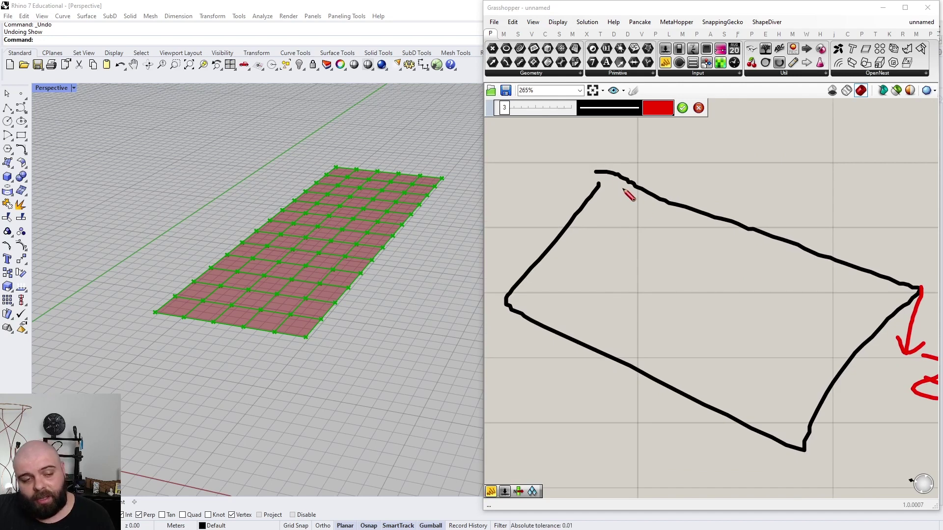
drag(717, 311, 720, 314)
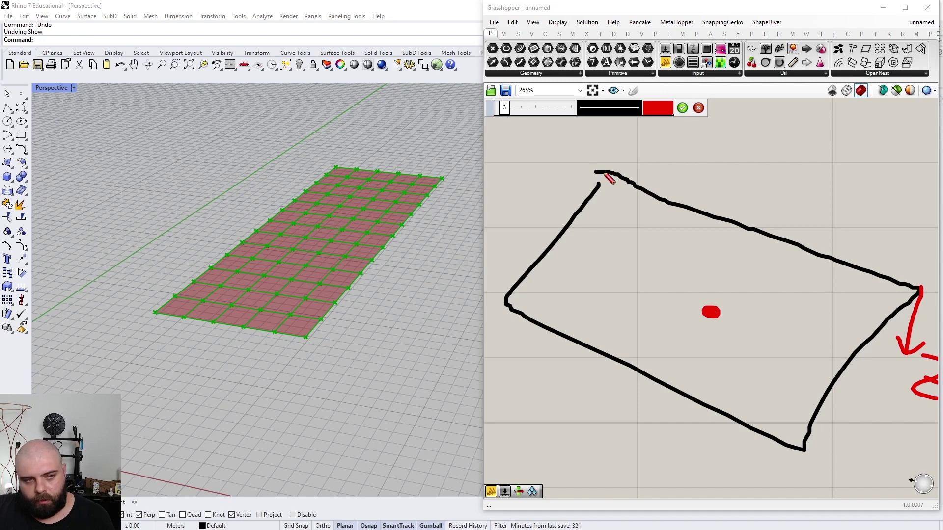
drag(606, 172, 697, 300)
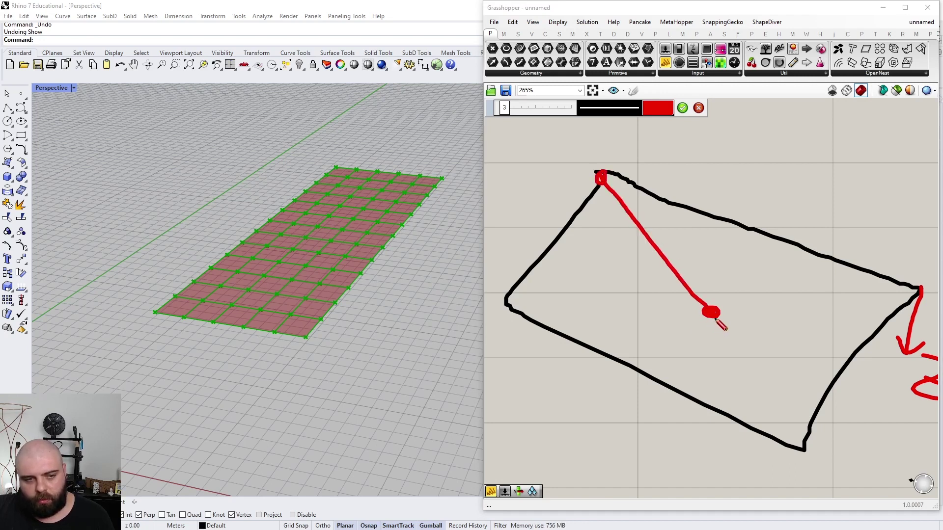
mouse_move(924, 290)
mouse_down()
mouse_move(796, 296)
mouse_move(716, 314)
mouse_up()
drag(497, 303, 713, 314)
drag(804, 439, 714, 317)
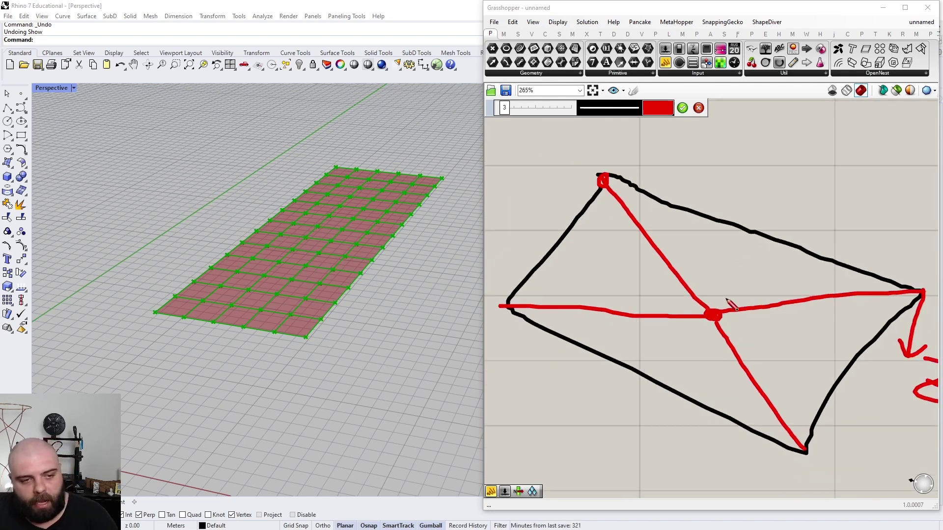
Step: Cross the central red dot with short red strokes and finish the sketch
scroll(724, 302, down, 2)
mouse_move(725, 294)
mouse_down()
mouse_move(697, 337)
mouse_move(745, 346)
mouse_up()
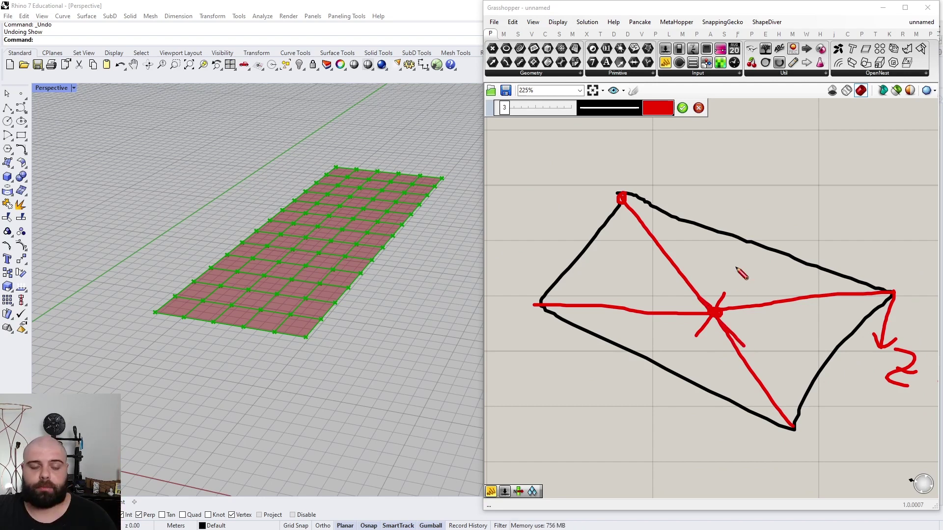
click(682, 109)
Step: Move the Explode component farther from the Curve parameter and delete the text Panel listing the curves
scroll(872, 317, down, 7)
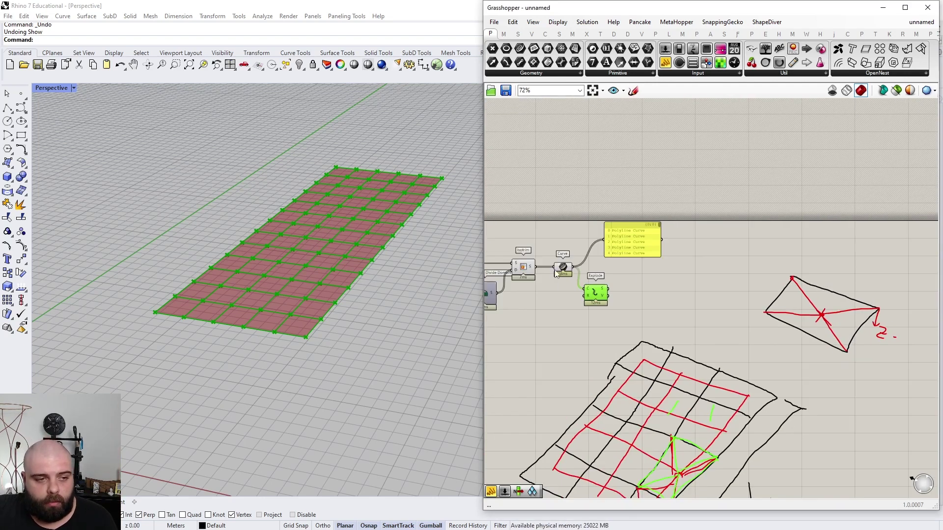
scroll(556, 270, up, 4)
drag(637, 312, 746, 345)
drag(723, 214, 700, 190)
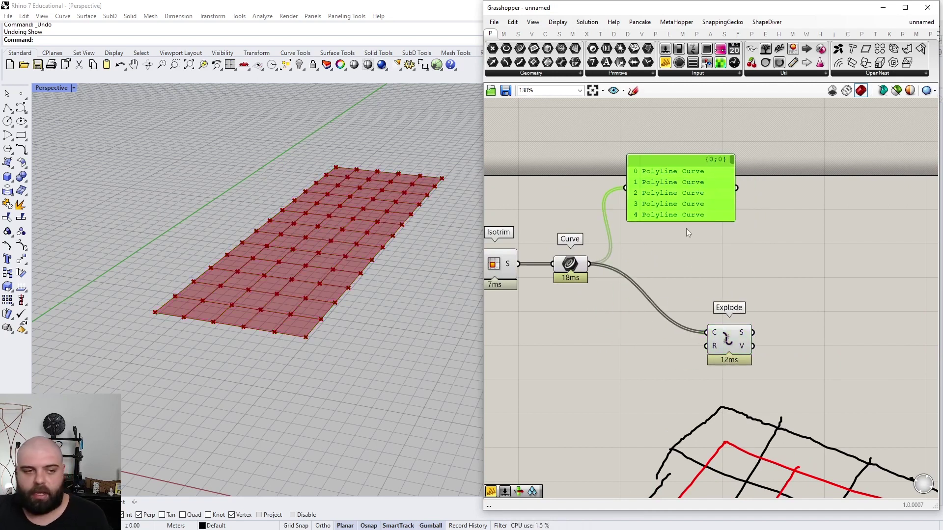
key(Delete)
Step: Open the component search on the empty canvas above the wire from Curve to Explode
scroll(639, 246, up, 2)
click(599, 266)
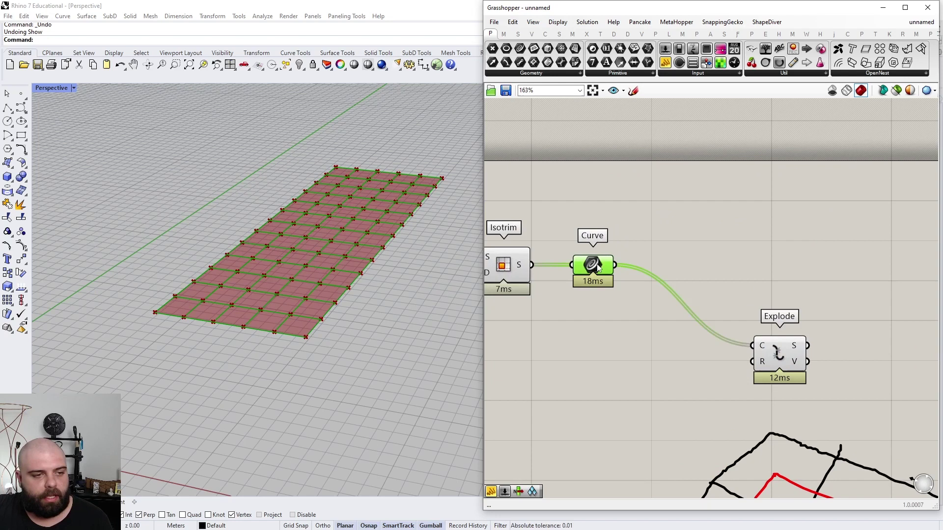
double_click(667, 221)
text(POLYGON)
key(BackSpace)
key(BackSpace)
key(BackSpace)
key(BackSpace)
key(BackSpace)
key(BackSpace)
key(BackSpace)
Step: Add an Area component, connect the Curve output to its G input, and check the panel centroids in the viewport
text(AREA)
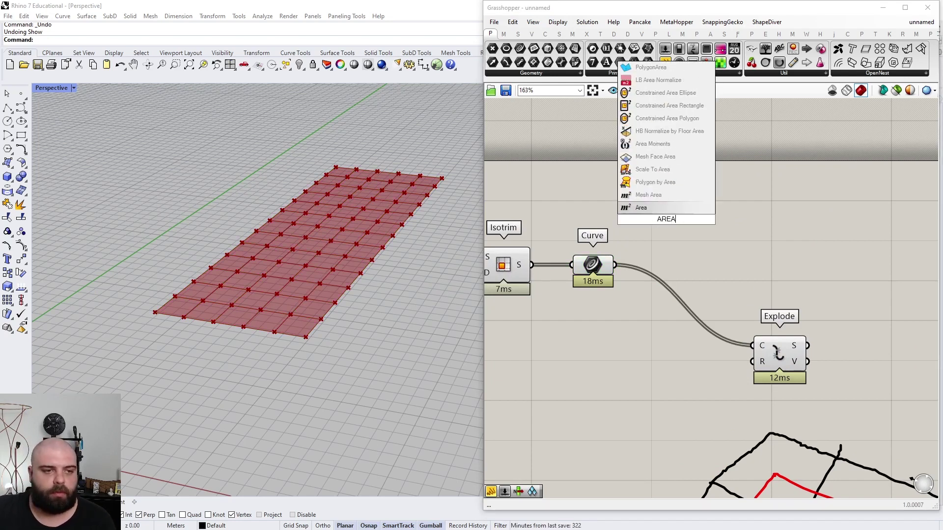
click(667, 211)
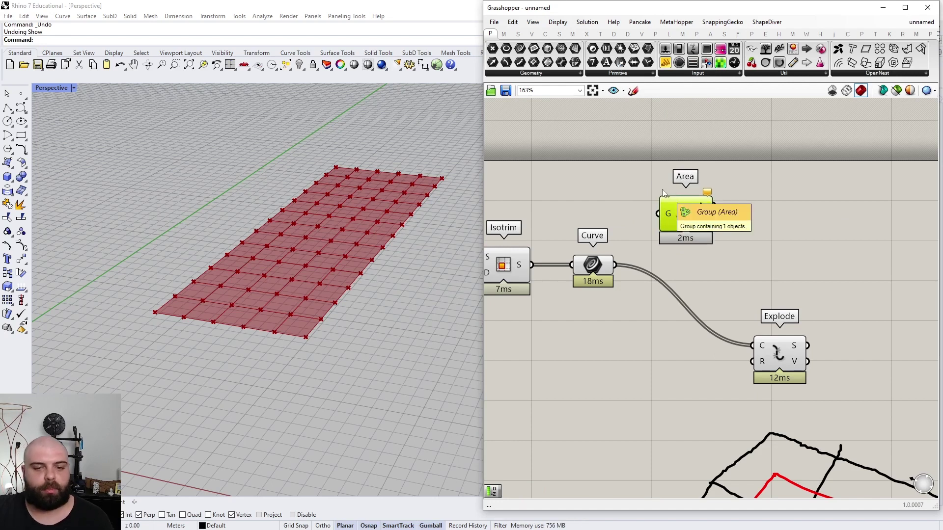
drag(591, 267, 658, 216)
scroll(400, 226, up, 5)
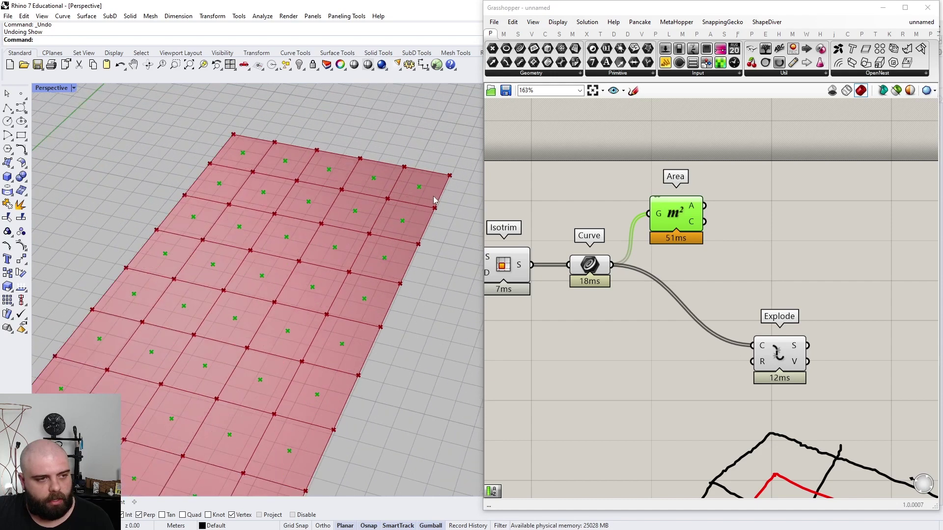
scroll(408, 178, up, 6)
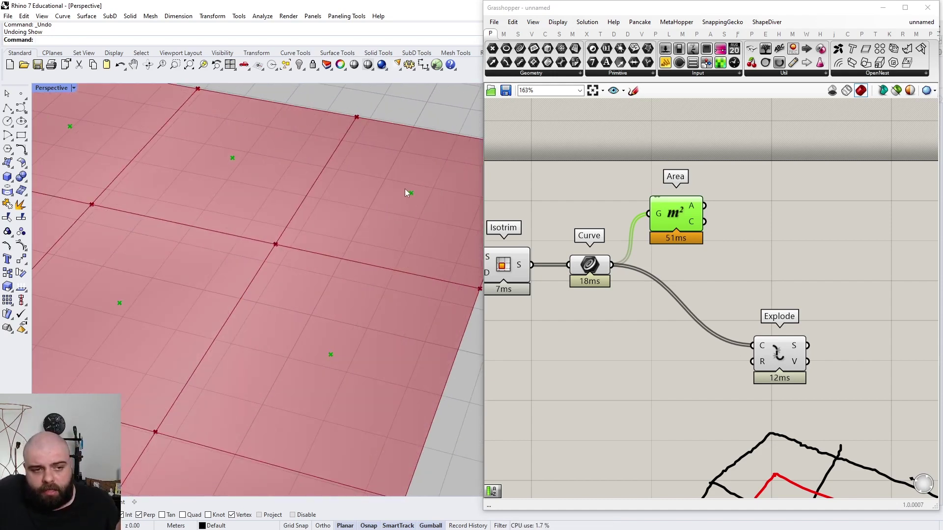
Step: Add a Move component to the right of Area and connect Area's centroid output to its G input
double_click(799, 230)
text(MOVE)
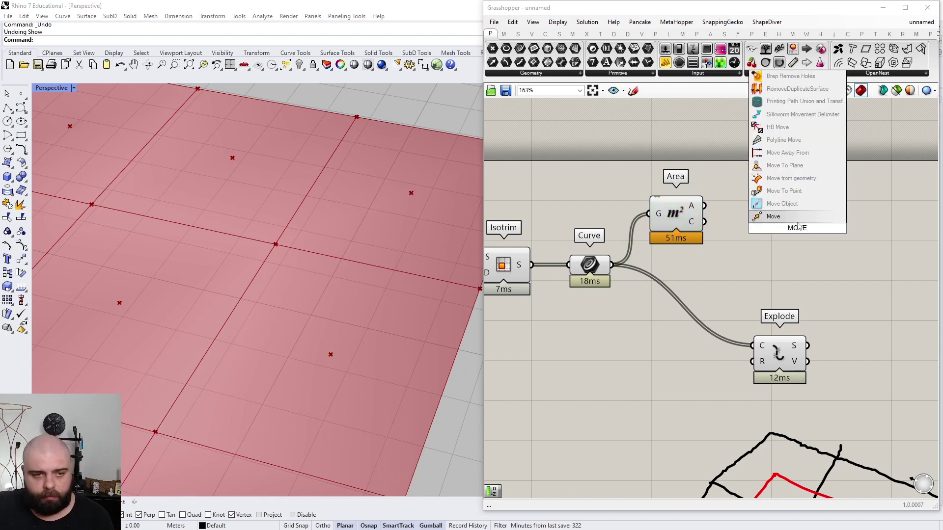
key(Return)
drag(760, 222, 770, 220)
scroll(629, 237, down, 7)
scroll(702, 237, up, 5)
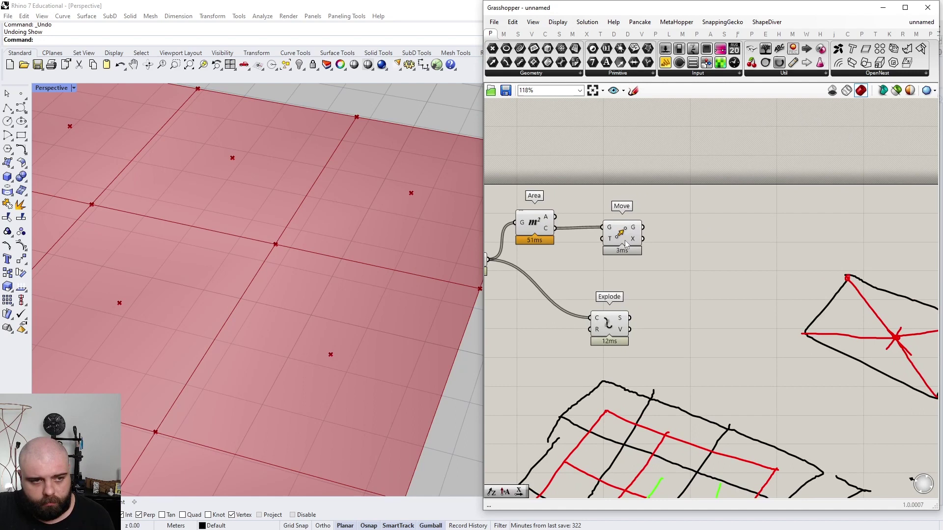
Step: Shift the Move component farther from Area and add a Unit Z vector component in the gap
drag(622, 235, 680, 237)
double_click(622, 247)
text(Z)
key(Return)
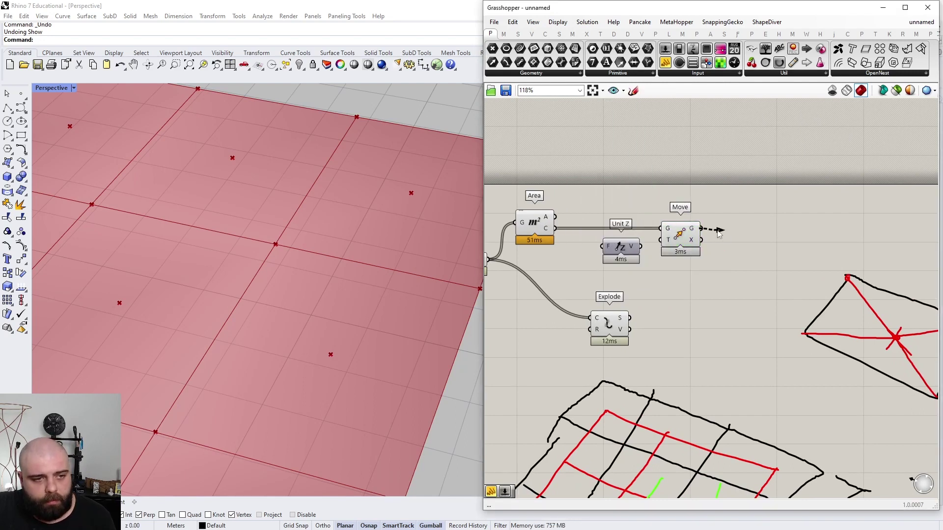
Step: Add a Negative component, shift Move away to make room, and line Unit Z and Negative up ahead of Move
double_click(660, 293)
text(neg)
key(Return)
drag(620, 247, 597, 268)
drag(684, 239, 751, 227)
drag(659, 293, 660, 262)
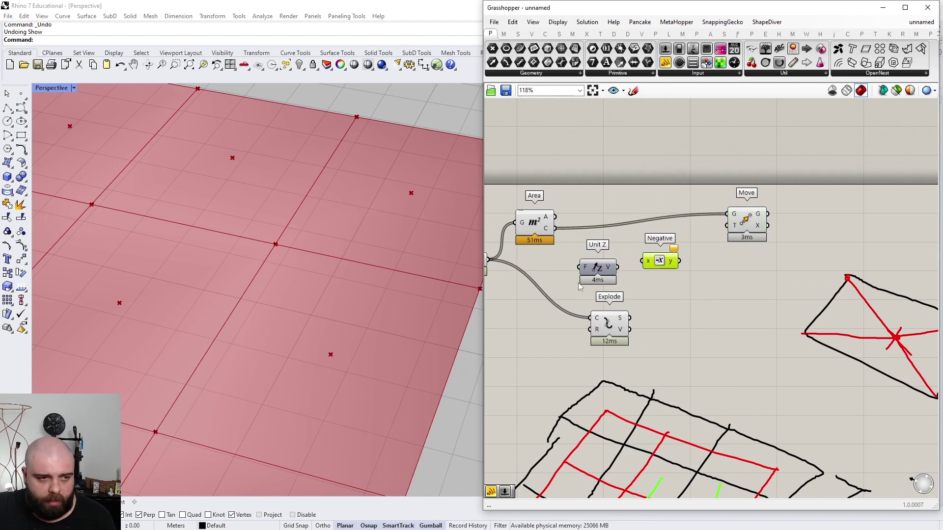
drag(593, 273, 604, 267)
scroll(211, 217, down, 10)
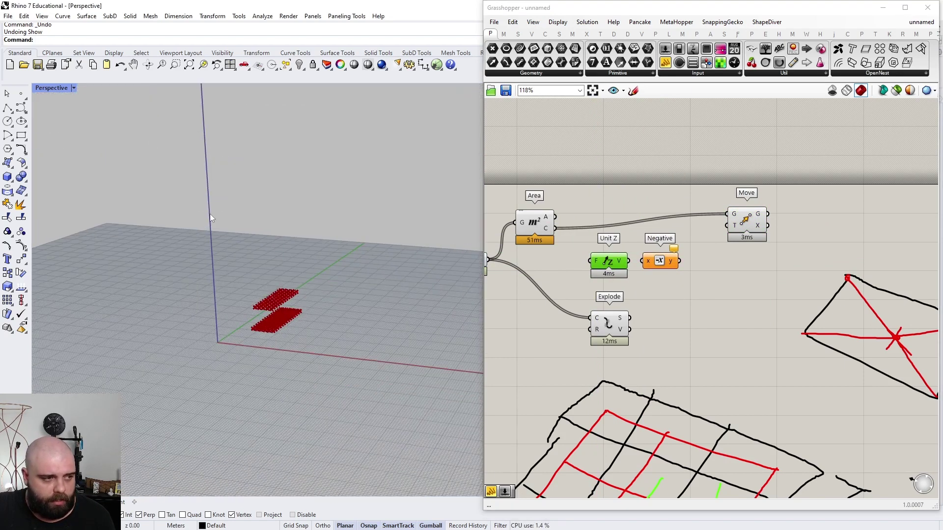
Step: Connect Unit Z to Negative and Negative to Move's T input, then check the lowered centroids in the viewport
scroll(636, 260, up, 3)
drag(625, 264, 647, 264)
drag(707, 263, 785, 205)
scroll(295, 320, up, 10)
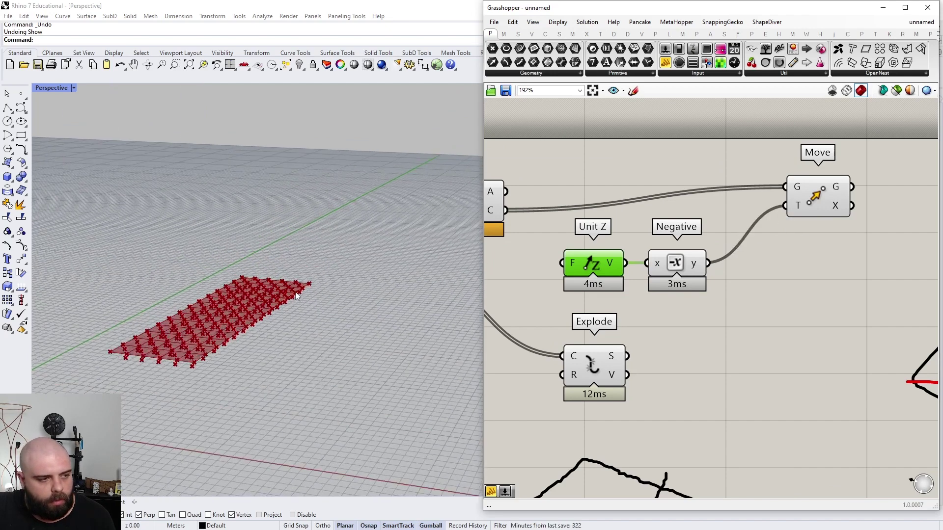
scroll(422, 191, up, 5)
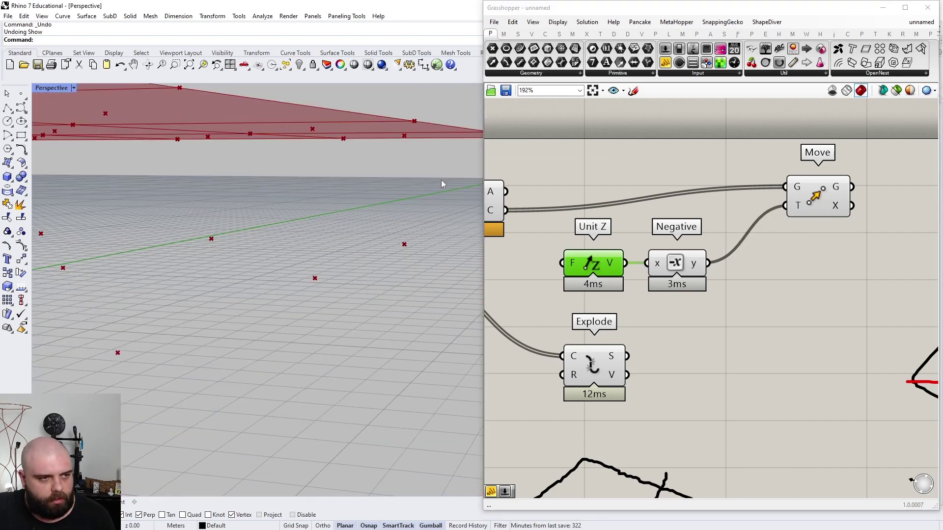
click(837, 184)
scroll(440, 184, down, 3)
scroll(796, 231, down, 2)
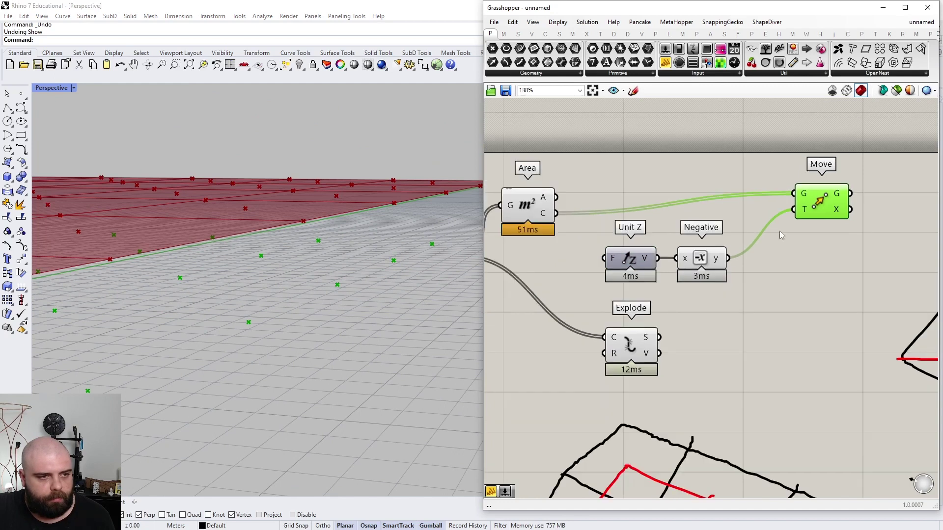
Step: Hide the Area component's preview and shift Unit Z, Negative and Move farther away from Area
click(565, 211)
drag(564, 211, 562, 205)
drag(920, 278, 659, 176)
drag(657, 258, 705, 254)
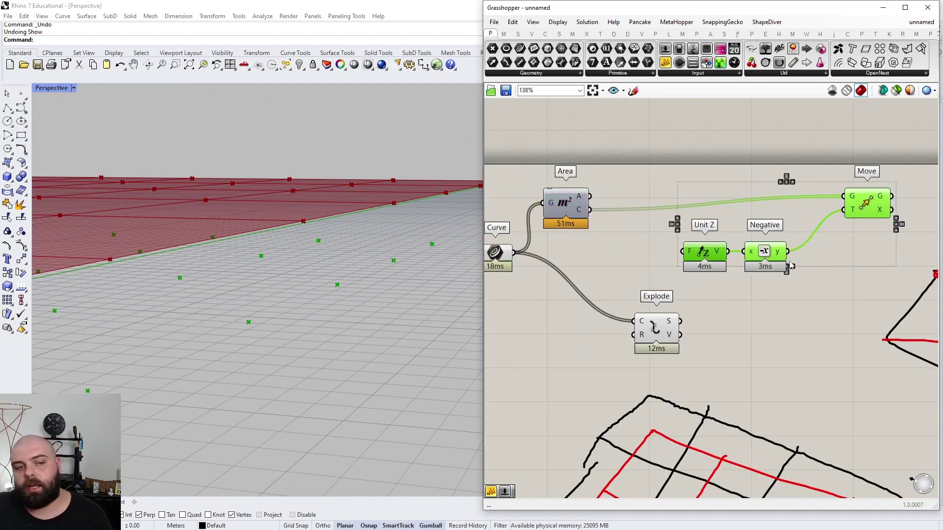
Step: Add a 0 to 2.0 decimal number slider, connect it to Unit Z's F input, and set it to 1.0
scroll(688, 254, up, 2)
double_click(677, 260)
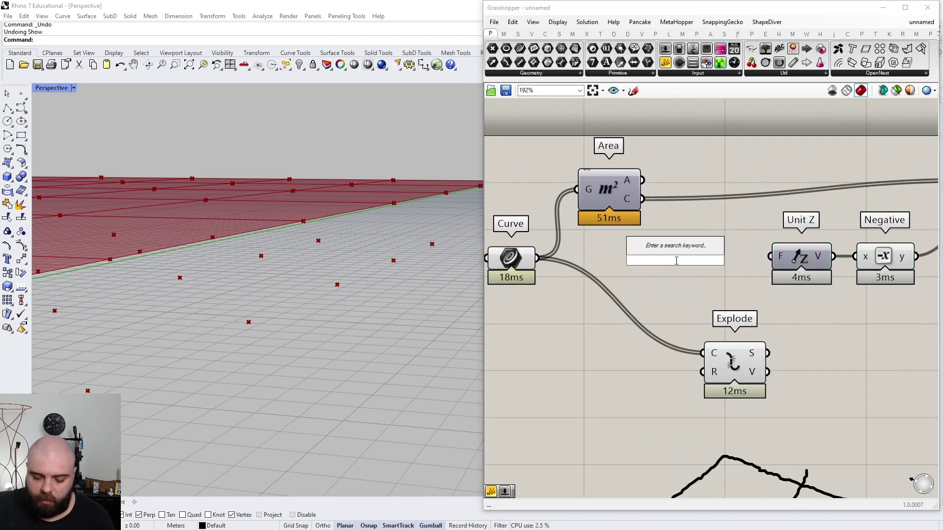
text(0<2.0)
key(Return)
drag(755, 260, 781, 257)
scroll(716, 279, down, 4)
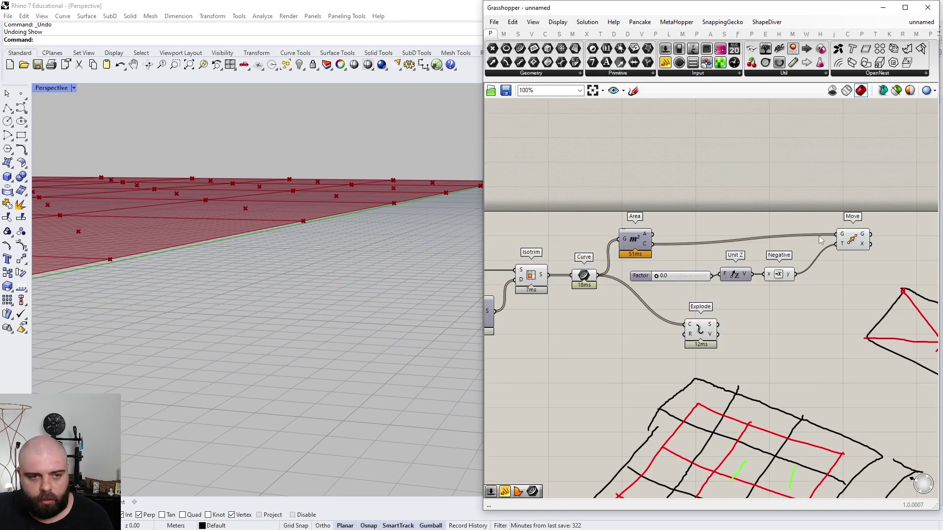
scroll(817, 235, up, 3)
drag(556, 302, 595, 324)
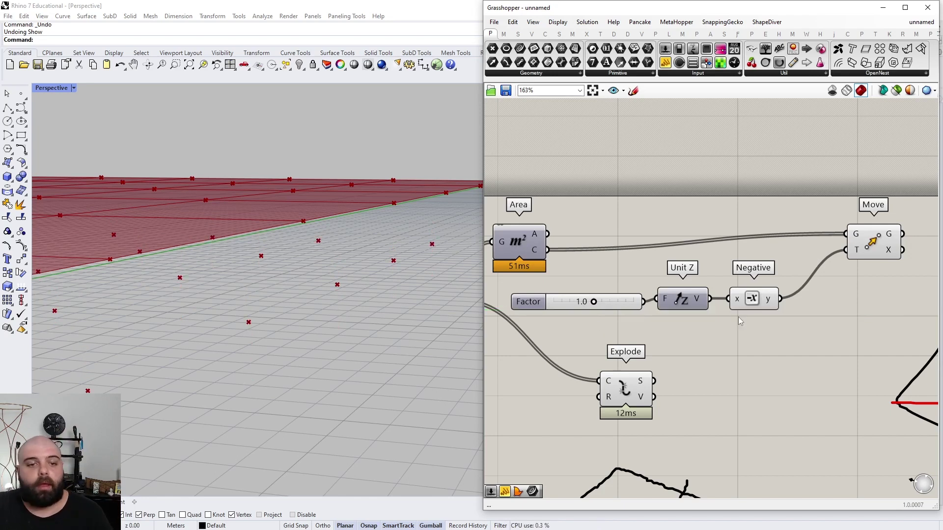
Step: Shift Explode closer to Move, add a Point parameter after it, and connect Explode's V output to Point
scroll(738, 317, down, 4)
scroll(806, 318, up, 2)
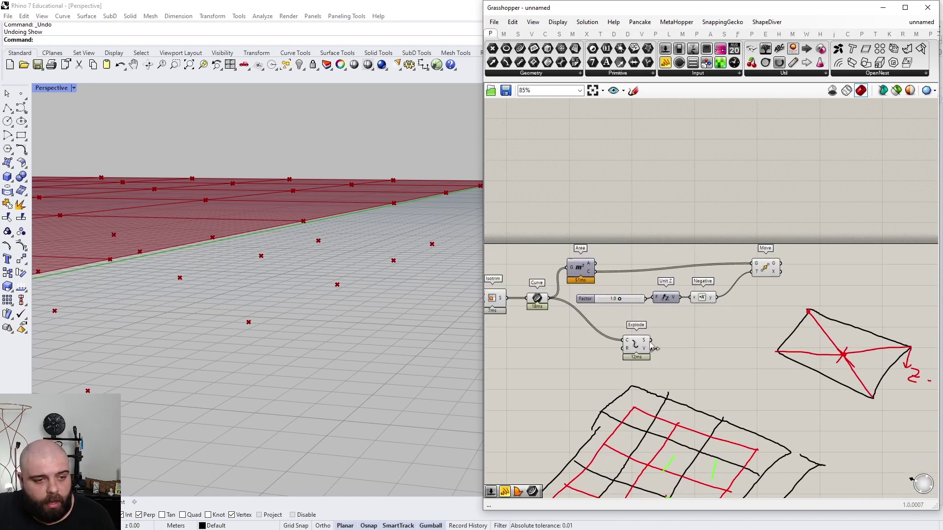
drag(647, 352, 738, 335)
scroll(746, 341, up, 2)
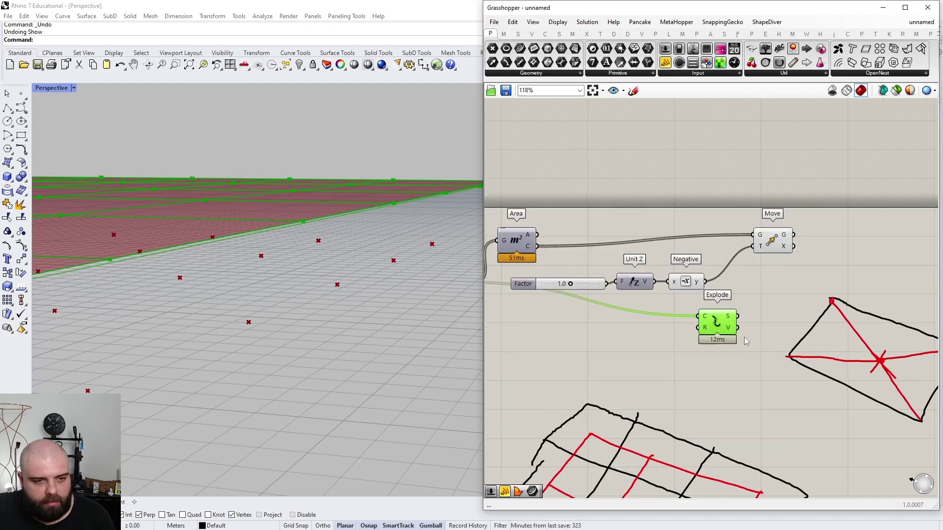
scroll(746, 342, up, 2)
double_click(712, 323)
text(point)
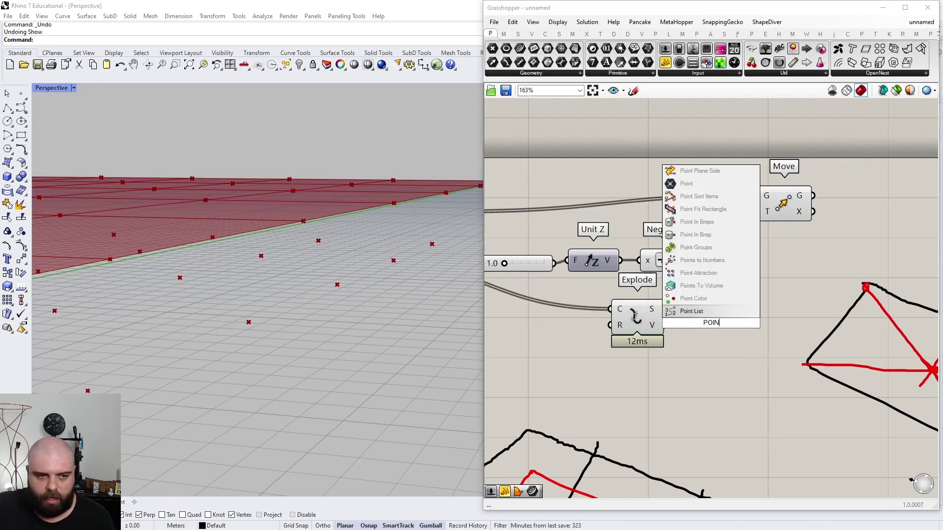
key(Return)
scroll(668, 333, up, 3)
drag(665, 328, 777, 324)
Step: Hide the Explode component's preview, line Point up with the V output, and inspect the panel corner points in the viewport
drag(614, 323, 592, 329)
middle_click(595, 325)
click(627, 307)
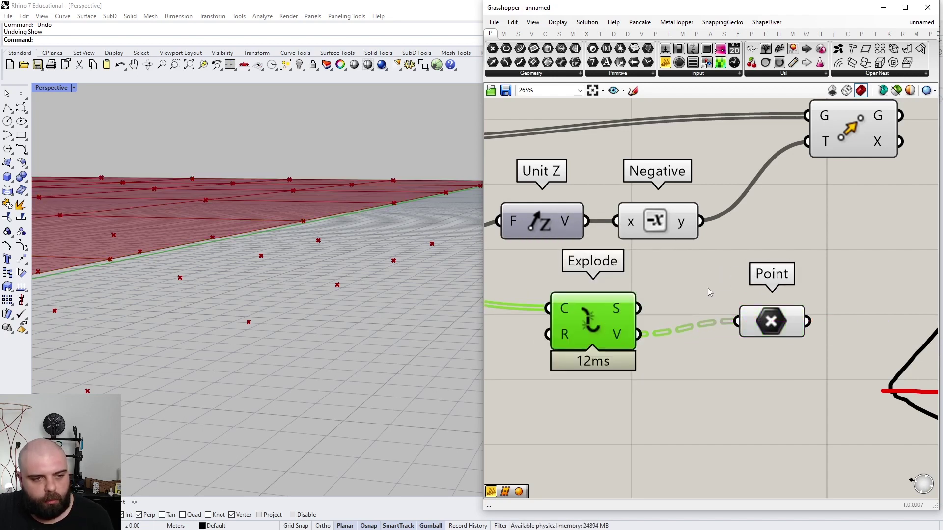
scroll(709, 292, down, 6)
scroll(781, 286, up, 3)
drag(780, 315, 781, 322)
scroll(414, 184, down, 5)
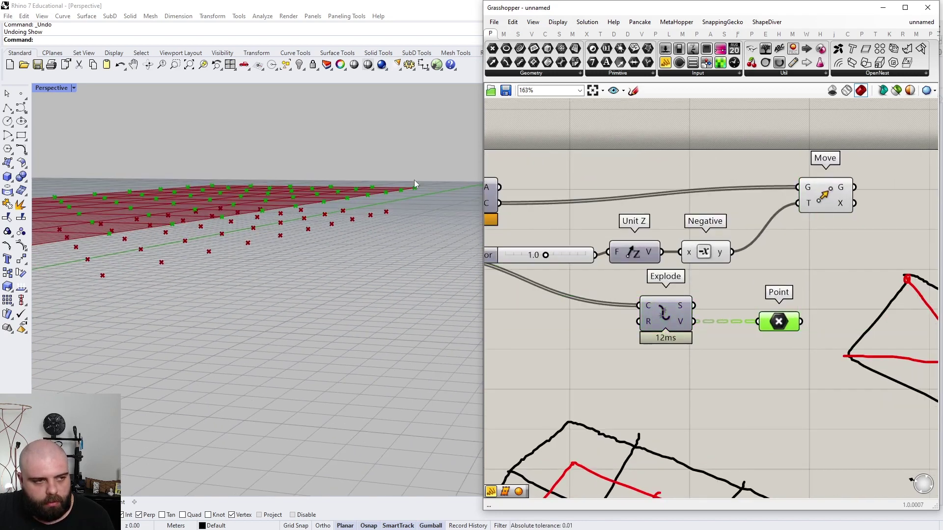
right_drag(414, 185, 411, 202)
scroll(394, 219, up, 5)
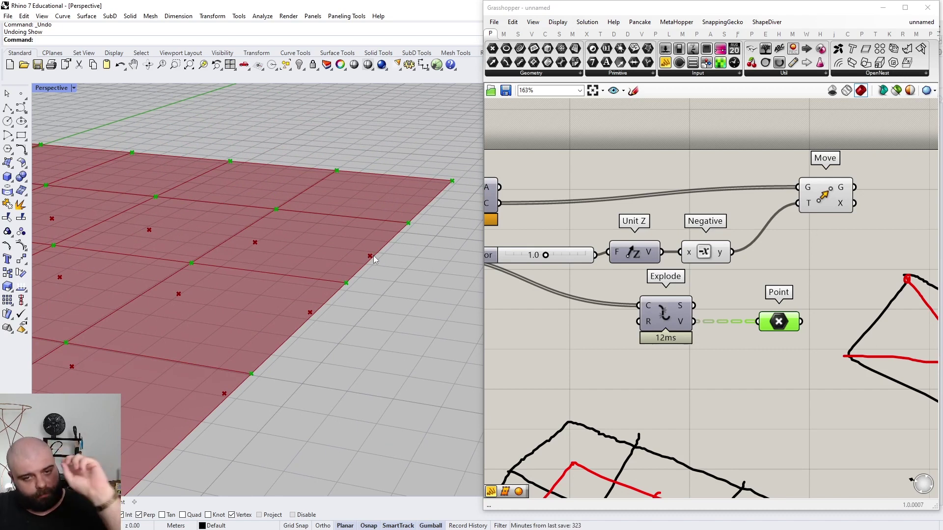
Step: Add a two-point Line component after Move and Point, shifting it and the panel sketch down to make room
scroll(827, 169, down, 4)
scroll(809, 240, up, 3)
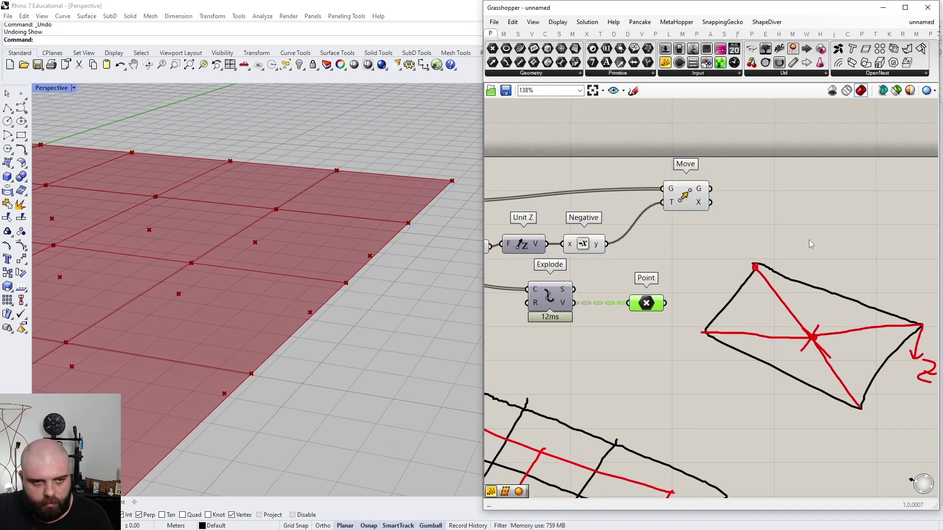
double_click(809, 240)
text(LINE)
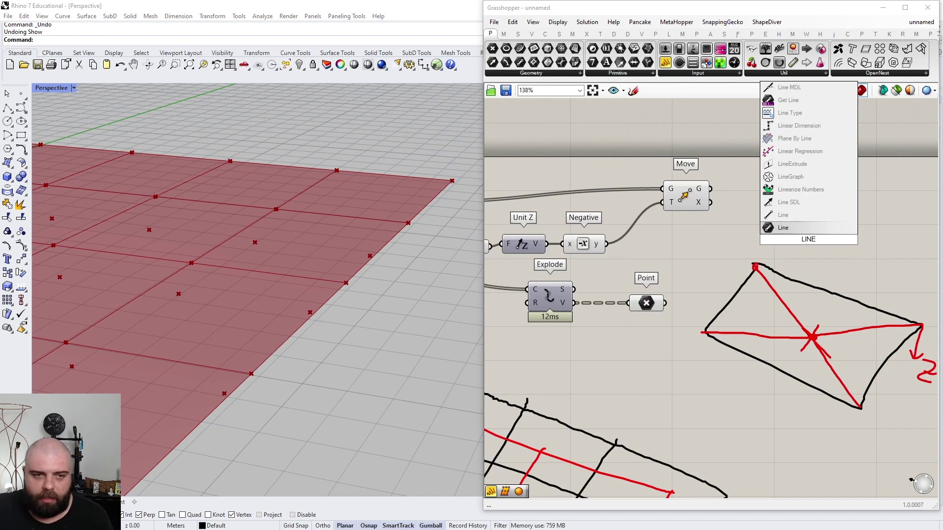
click(808, 216)
drag(886, 424, 728, 260)
drag(806, 241, 804, 299)
click(552, 298)
mouse_move(641, 302)
mouse_down()
mouse_move(626, 288)
mouse_move(650, 290)
mouse_up()
click(707, 248)
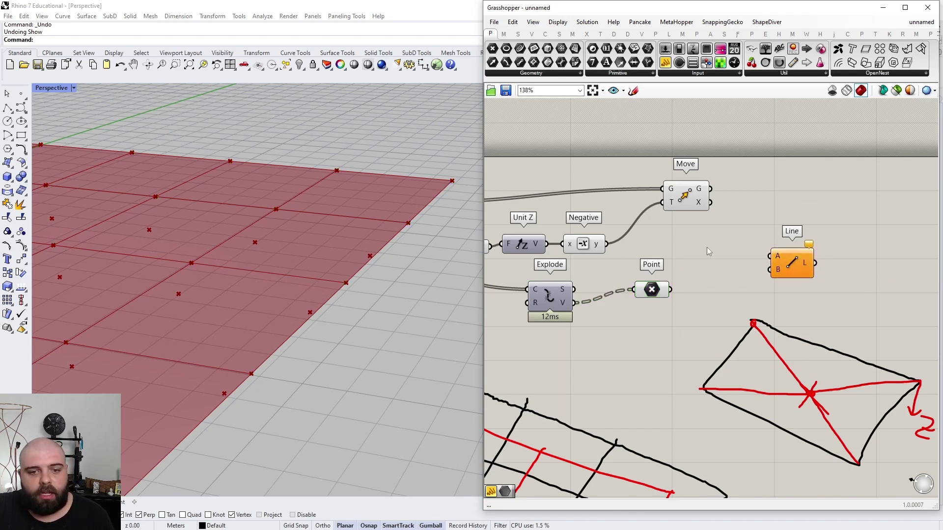
Step: Connect Point to Line's A input and Move's G output to its B input, then inspect the lines in the viewport
click(653, 291)
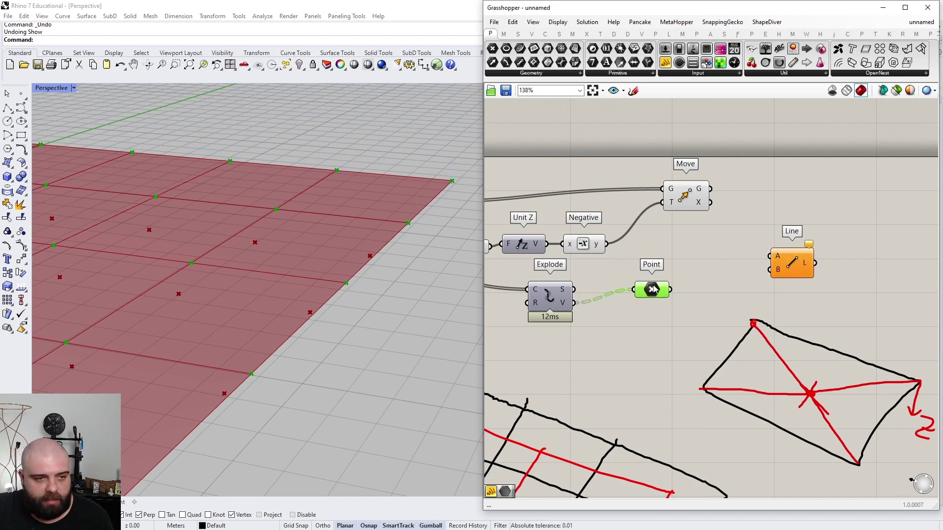
drag(670, 289, 771, 256)
drag(711, 189, 770, 270)
right_drag(426, 241, 392, 317)
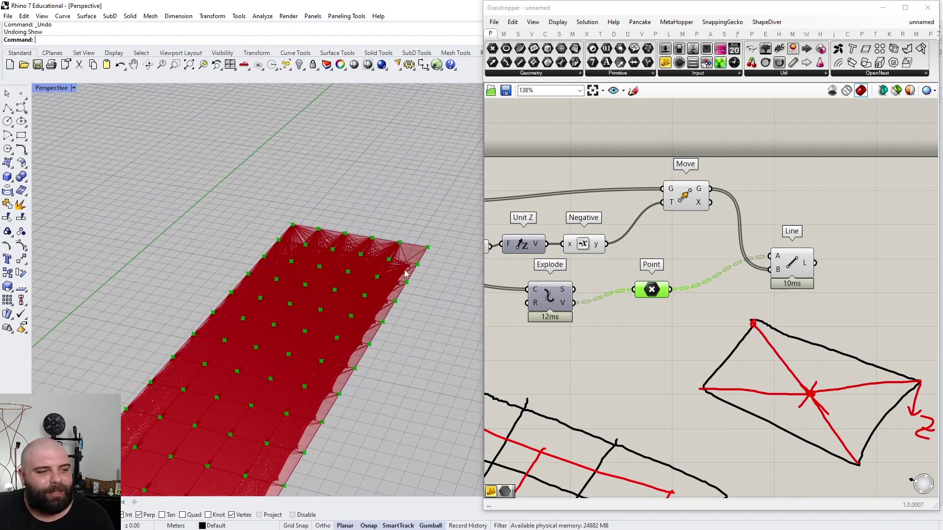
scroll(425, 220, down, 4)
click(781, 233)
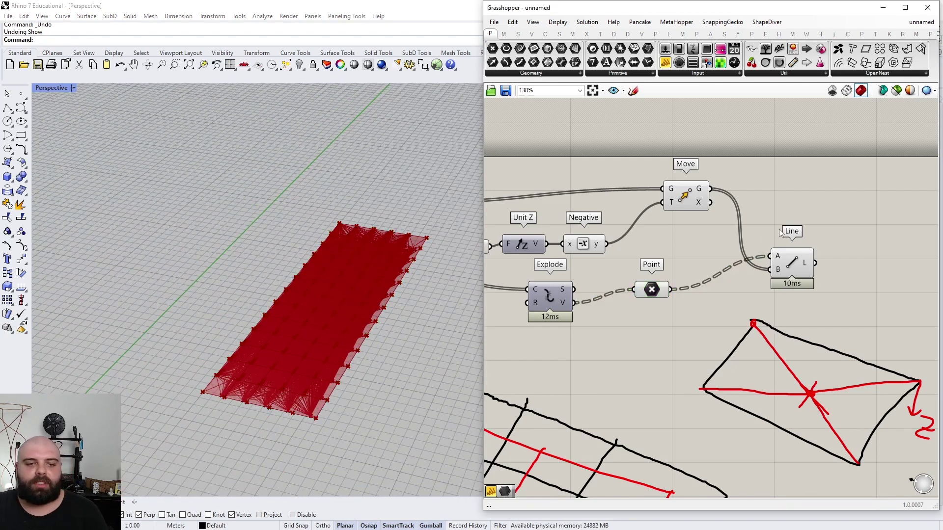
Step: Add a Param Viewer above Line, connect Point to check its data structure, and reposition and resize the viewer
scroll(753, 222, up, 3)
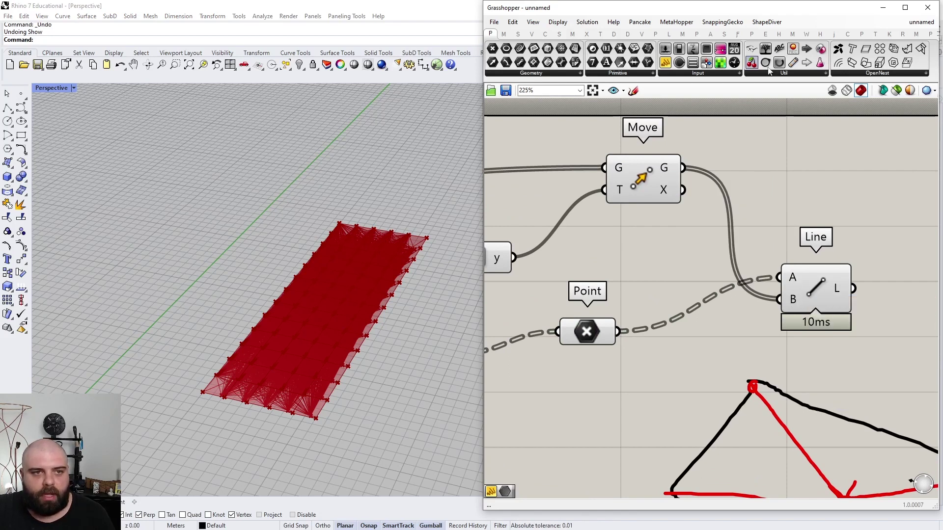
click(819, 192)
drag(618, 332, 707, 192)
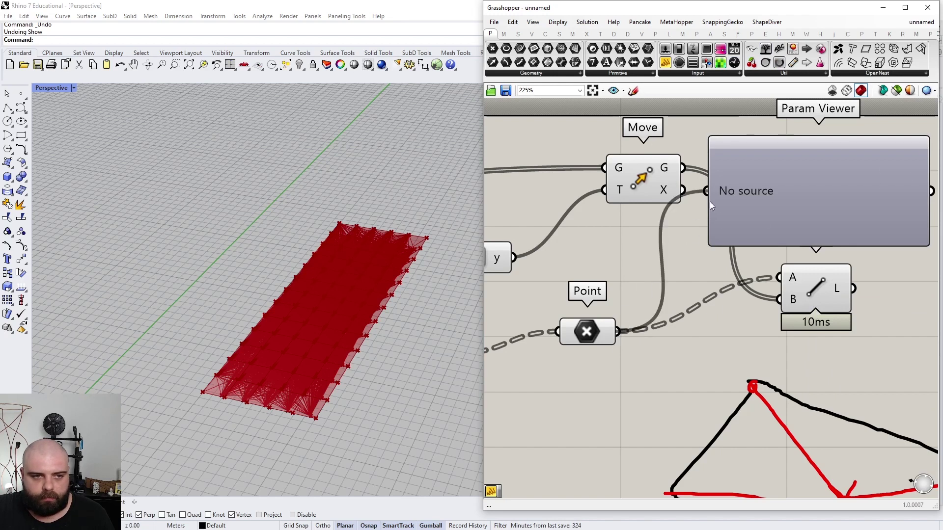
scroll(721, 241, down, 3)
scroll(844, 199, up, 3)
mouse_move(846, 169)
mouse_down()
mouse_move(842, 269)
mouse_move(836, 179)
mouse_up()
drag(782, 213, 814, 209)
Step: Connect Move's G output to the Param Viewer in place of Point and line the viewer up with Move
drag(606, 193, 803, 214)
click(826, 171)
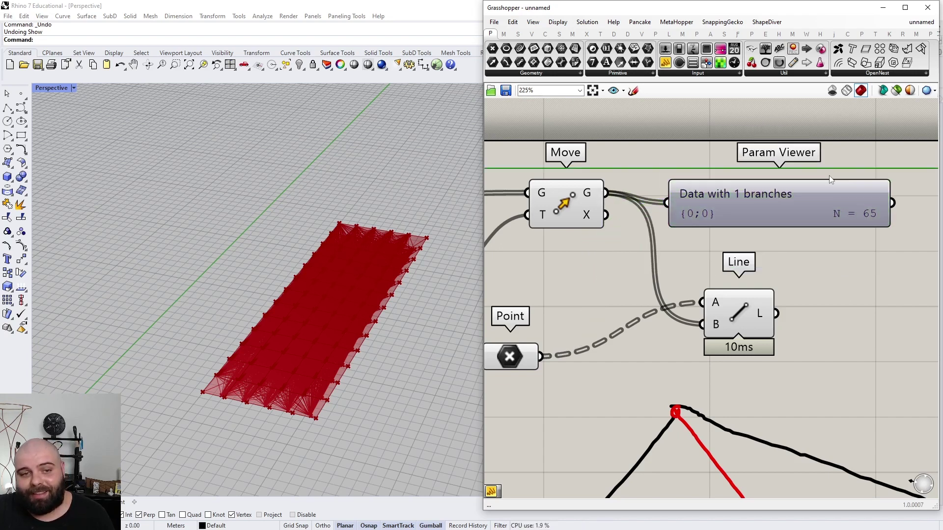
drag(830, 183, 835, 175)
click(829, 162)
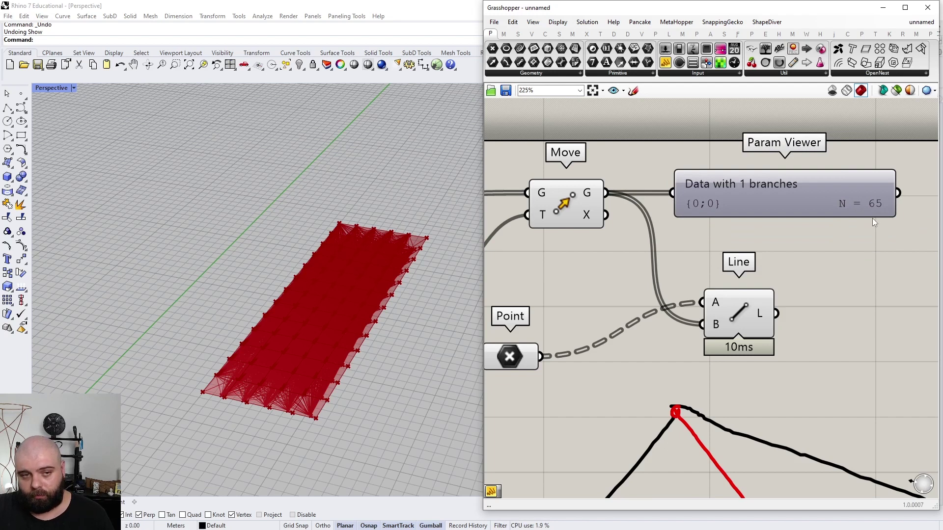
Step: Select Move and examine the lowered centroids from a low side view in the viewport
click(553, 189)
right_drag(346, 371, 347, 344)
scroll(404, 221, up, 6)
mouse_move(416, 250)
right_down()
mouse_move(423, 270)
mouse_move(419, 249)
right_up()
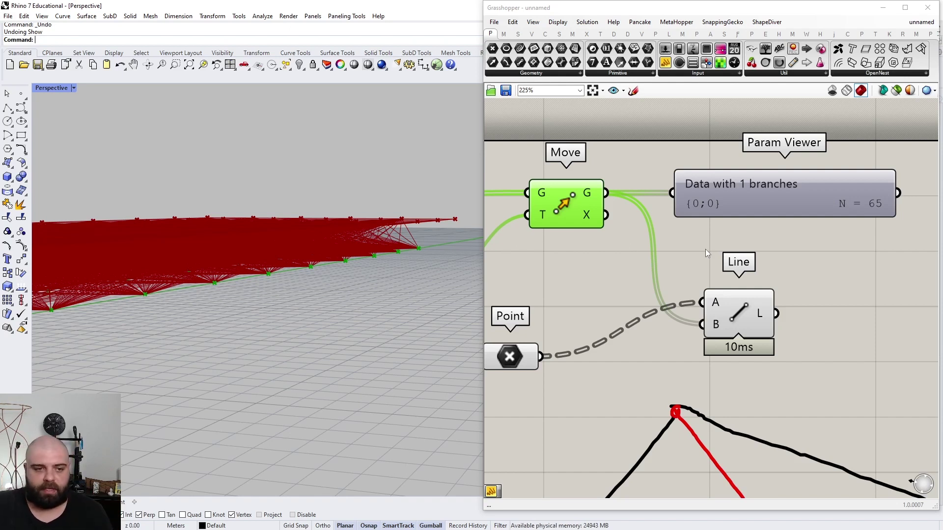
Step: Graft Move's G output, enlarge the Param Viewer to list its branches, and check the lines in the viewport
click(732, 208)
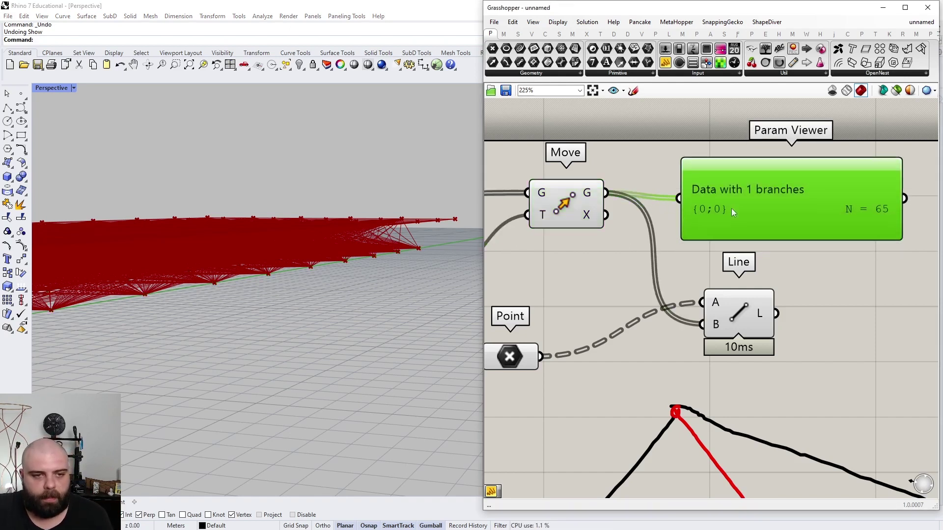
drag(812, 214, 810, 207)
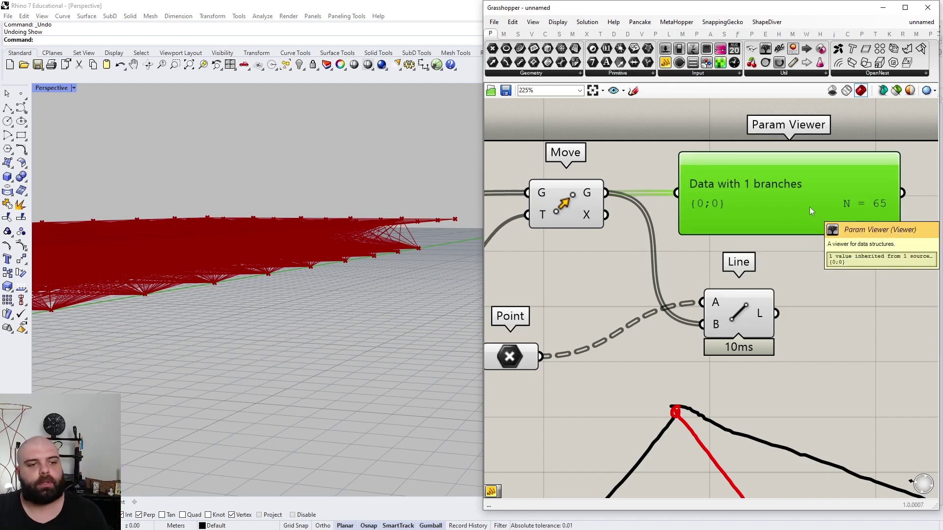
right_click(596, 194)
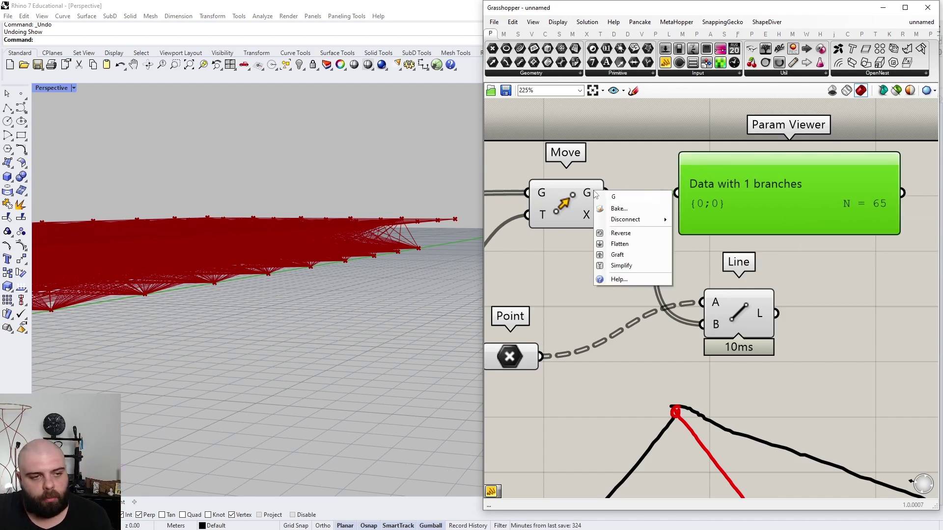
click(618, 255)
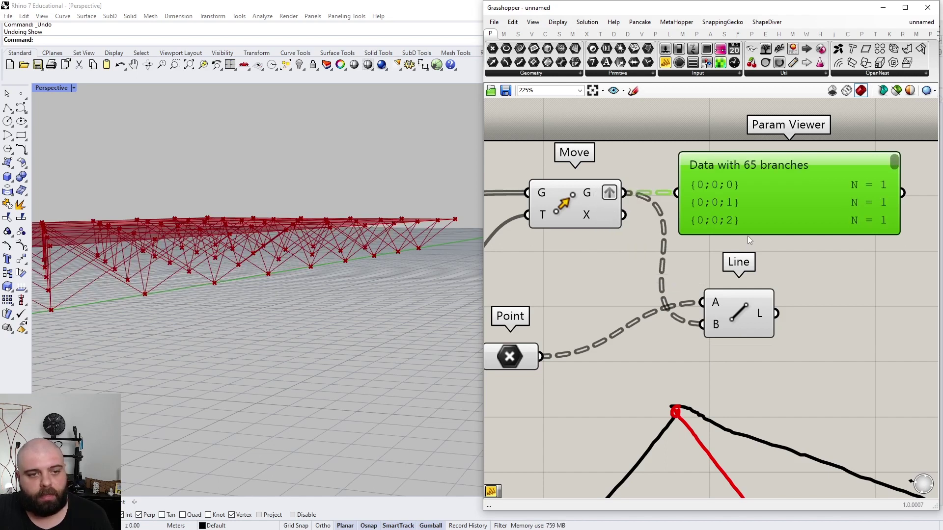
drag(747, 233, 746, 382)
right_drag(377, 328, 400, 343)
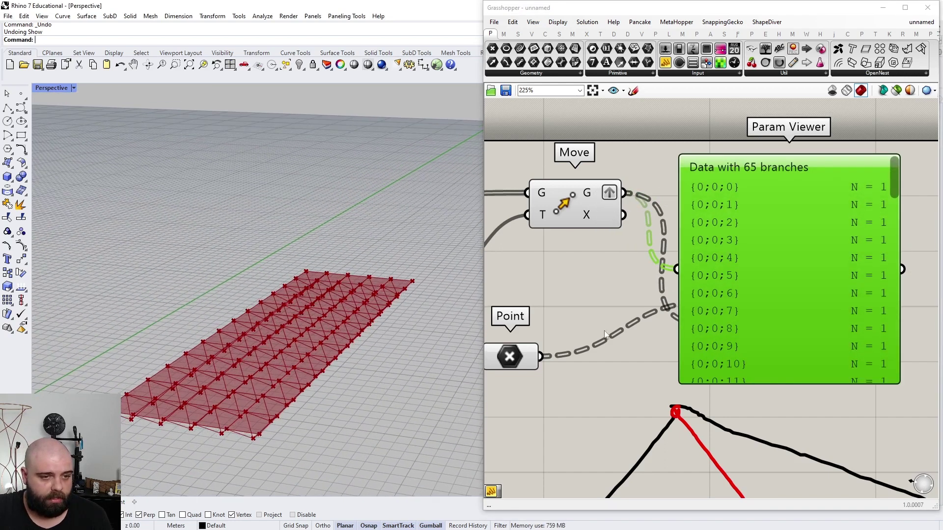
Step: Move the Param Viewer up clear of Line, add a Panel beside it, and connect Move's G output to the Panel
scroll(830, 331, down, 5)
drag(792, 308, 812, 230)
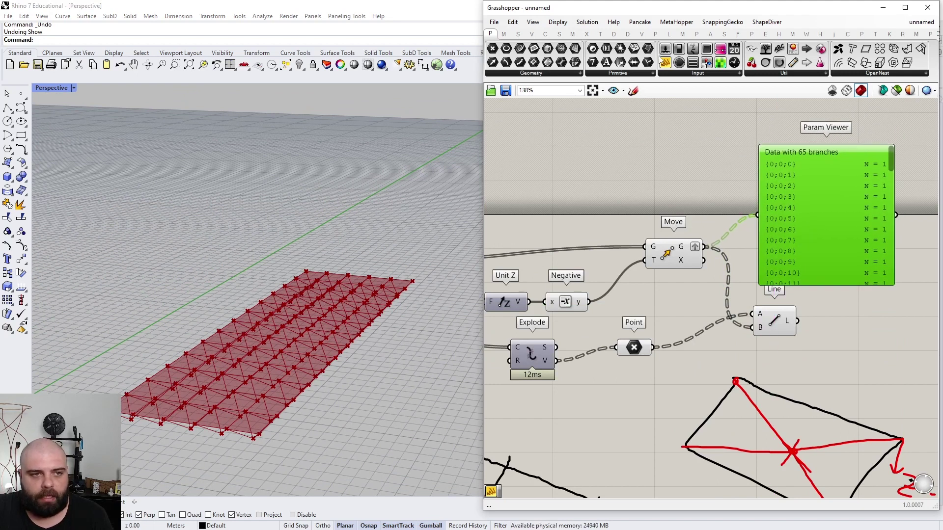
drag(739, 164, 741, 161)
drag(705, 248, 690, 161)
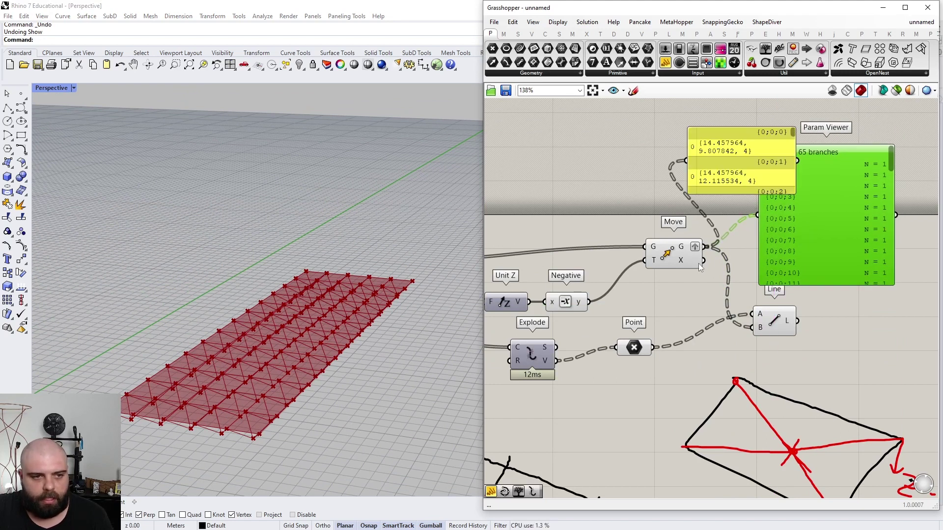
Step: Undo and redo the graft on Move's G output to compare the Panel's data structure in both states
scroll(807, 128, up, 2)
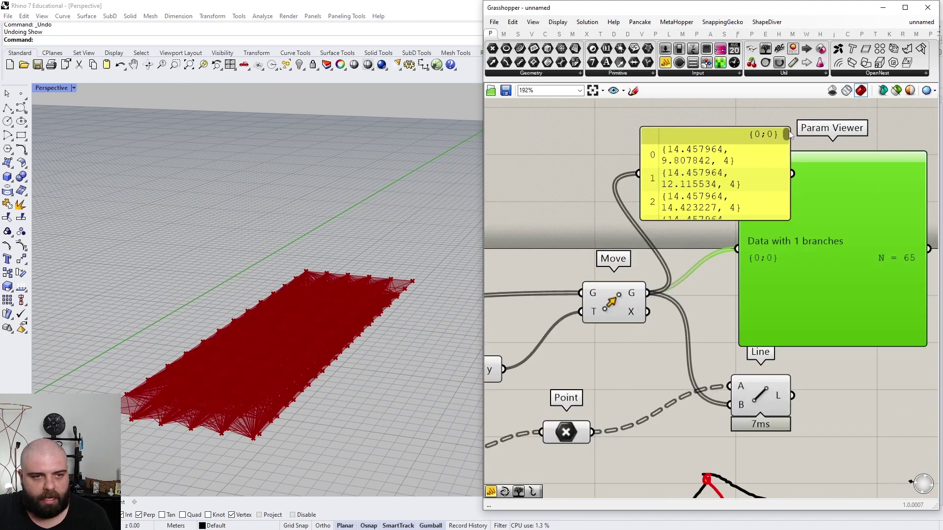
mouse_move(789, 131)
mouse_down()
mouse_move(788, 201)
mouse_move(784, 120)
mouse_up()
key(ctrl+y)
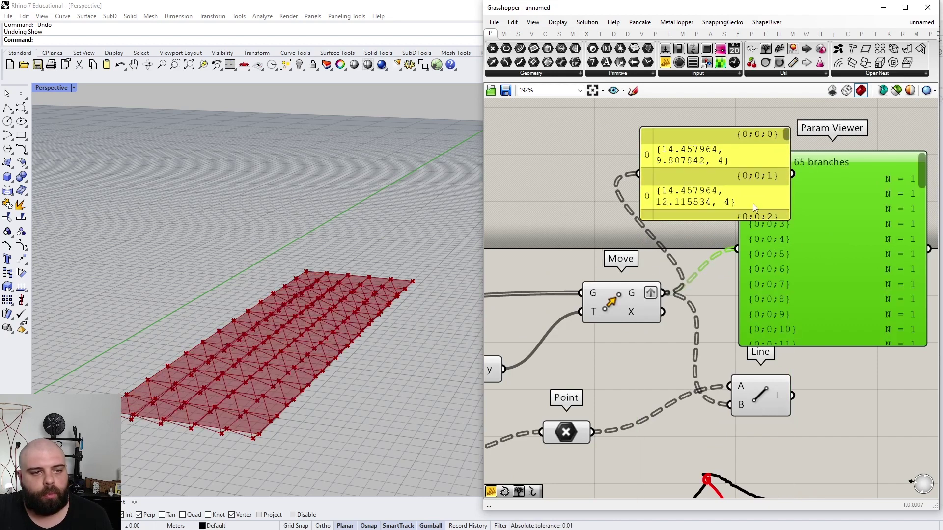
Step: Widen the Panel, move the Param Viewer clear of it, and switch the viewer to its tree diagram
drag(790, 218, 928, 235)
scroll(865, 192, down, 4)
scroll(863, 196, up, 3)
drag(757, 289, 862, 249)
double_click(861, 248)
scroll(851, 225, up, 2)
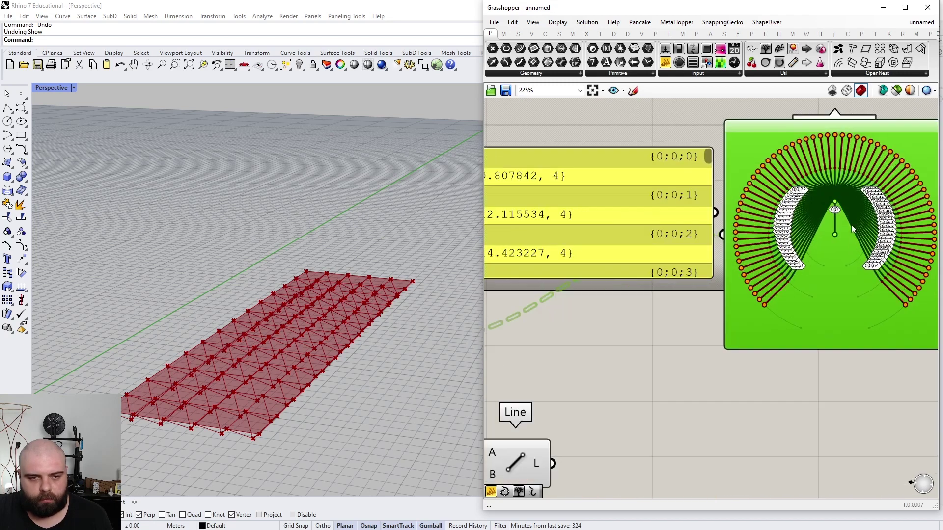
scroll(899, 226, down, 3)
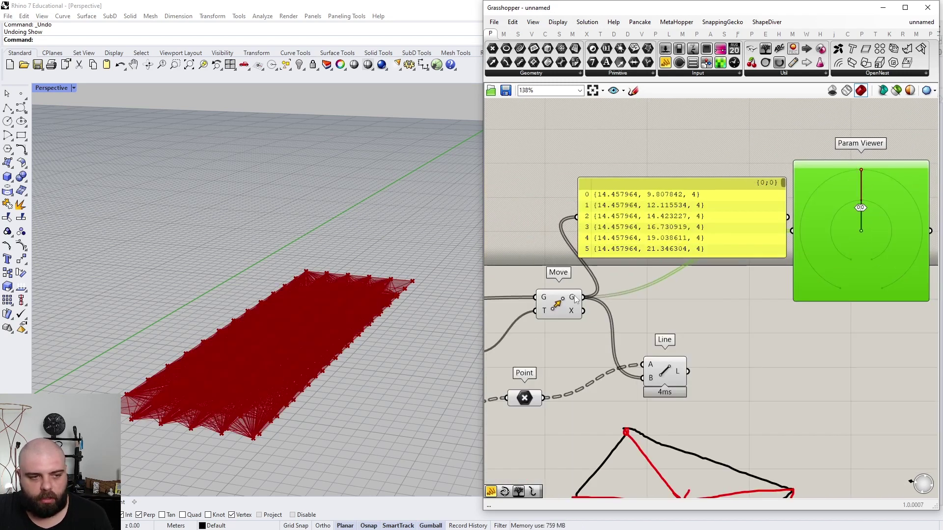
Step: Redo the graft on Move's G output and feed Point's output into a duplicate Param Viewer to compare both data trees
key(ctrl+y)
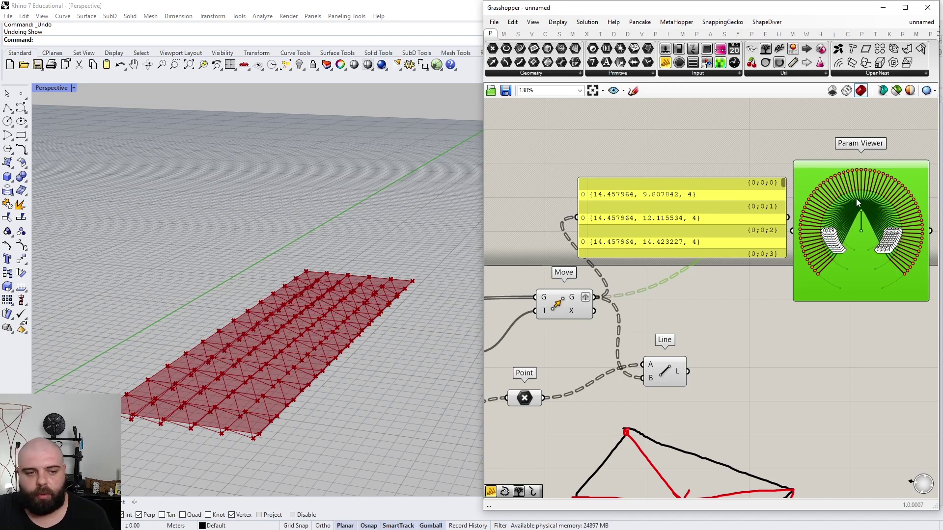
alt+drag(854, 203, 854, 347)
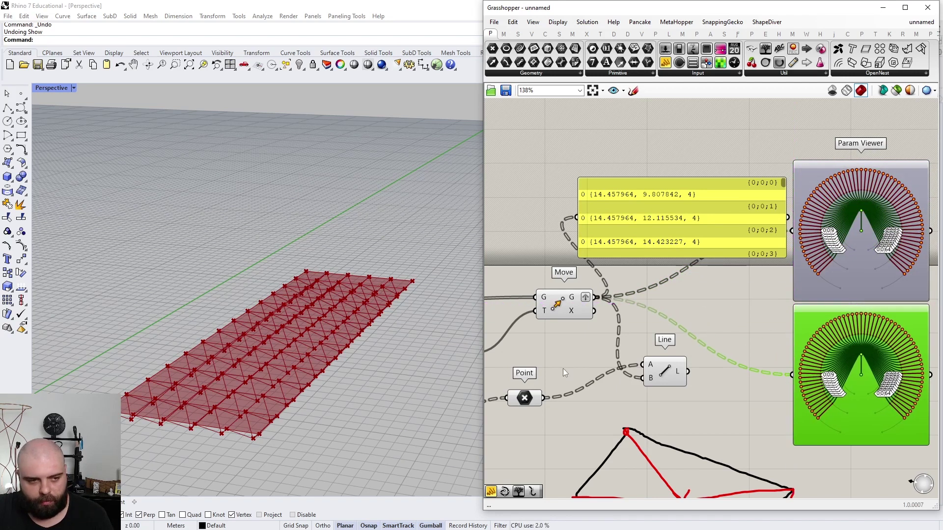
drag(551, 402, 884, 402)
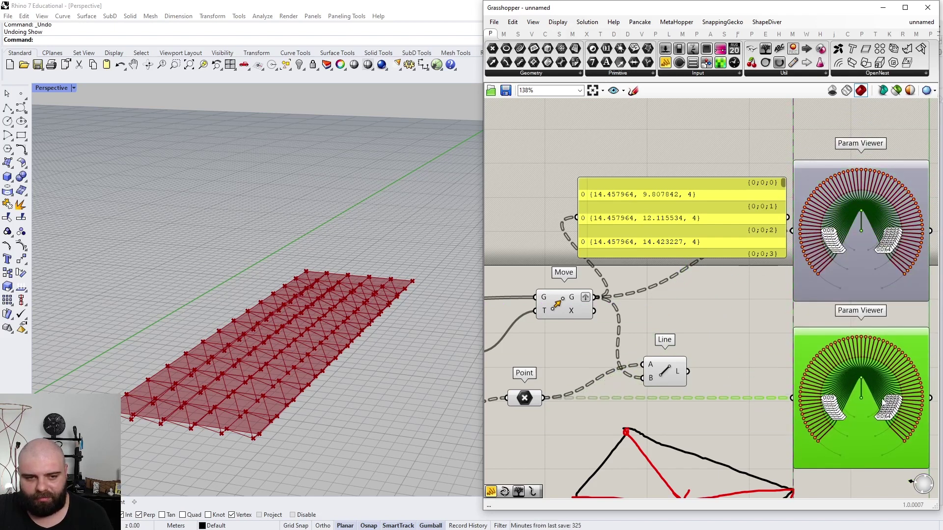
click(668, 377)
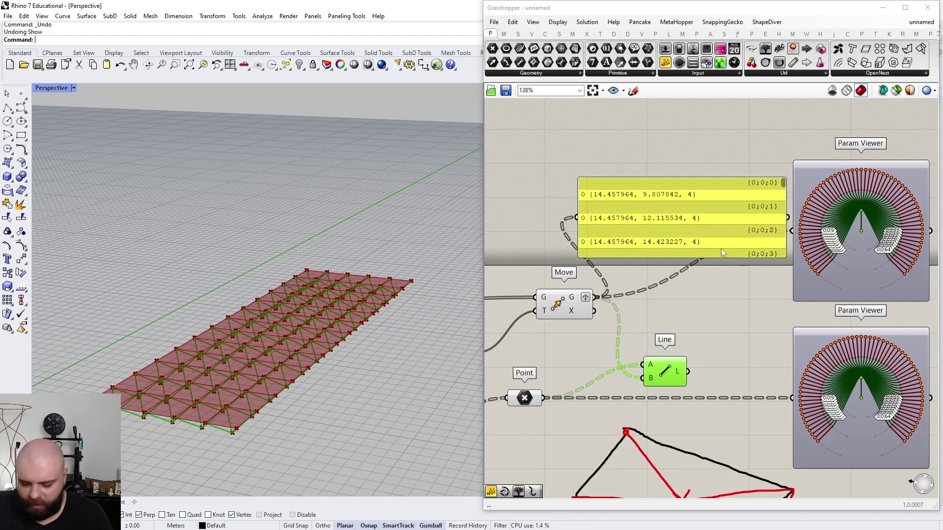
Step: Delete both Param Viewers and the Panel, leaving Move, Point and Line connected
scroll(720, 252, down, 2)
drag(867, 150, 718, 377)
key(Delete)
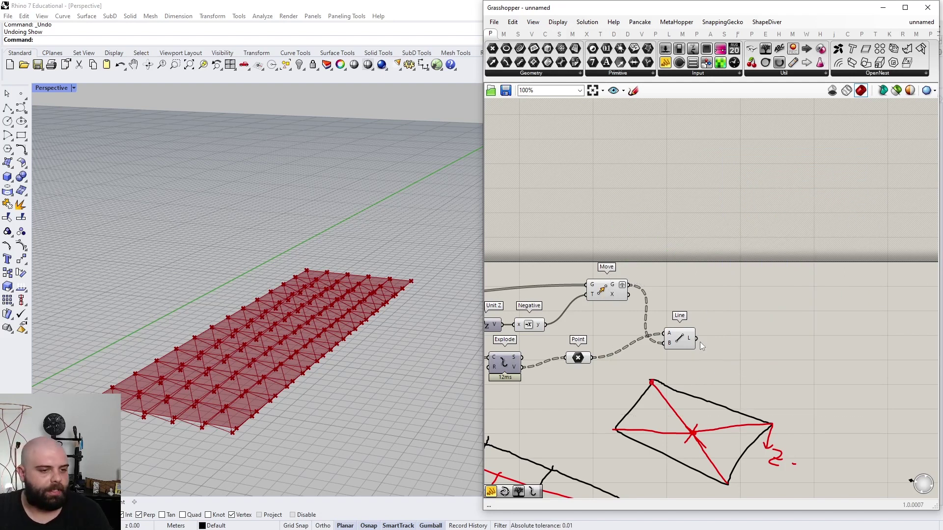
Step: Add a Param Viewer beside Line and connect Line's L output to it to list the branches
scroll(699, 342, up, 2)
scroll(659, 347, down, 3)
scroll(721, 296, up, 3)
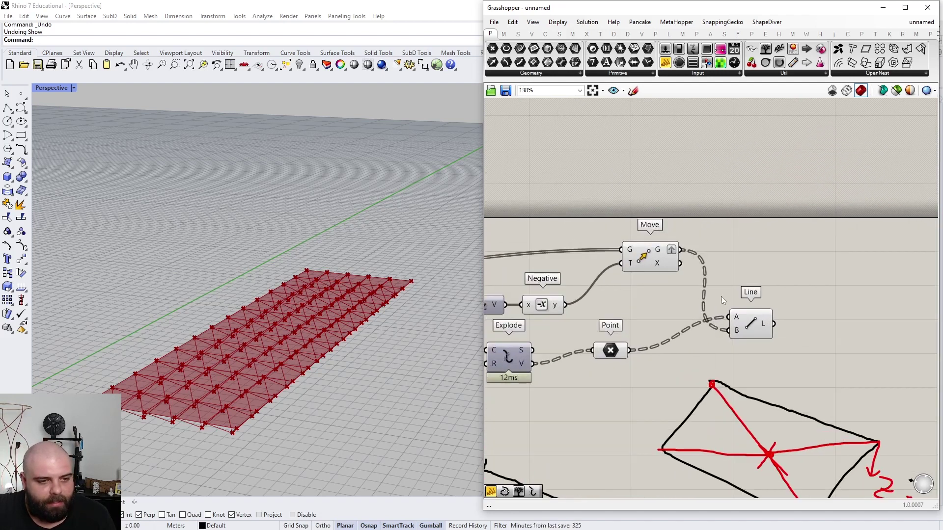
scroll(798, 328, down, 2)
scroll(797, 329, up, 3)
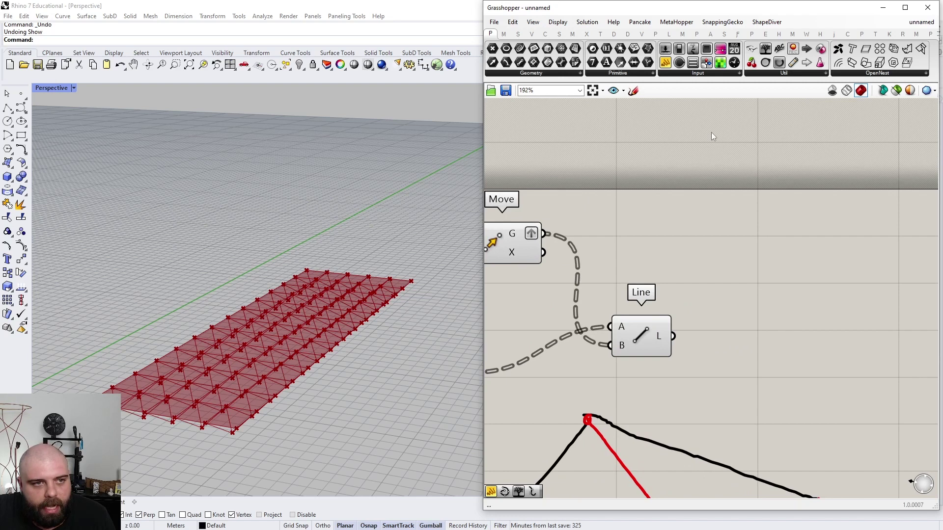
drag(780, 49, 792, 287)
drag(672, 337, 699, 285)
scroll(829, 247, up, 2)
scroll(829, 247, up, 2)
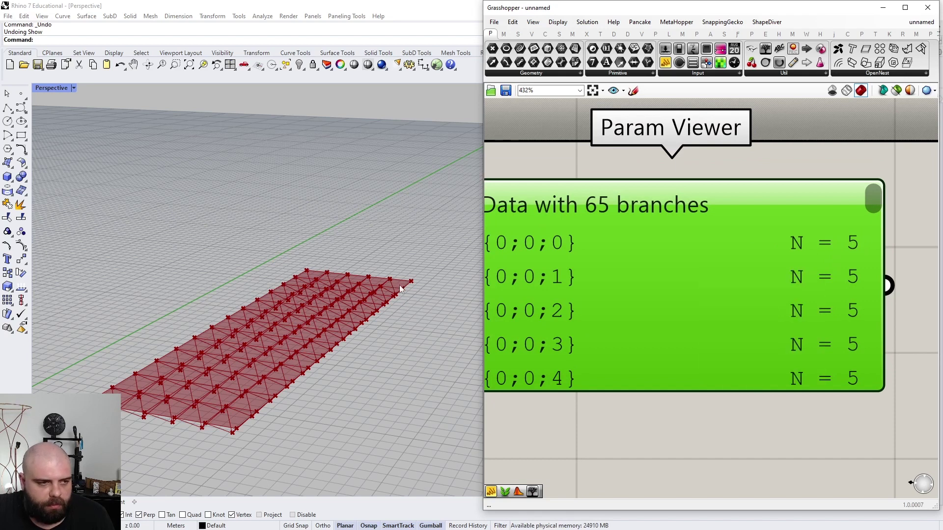
Step: Examine the lines meeting at the roof's corner panel in the viewport and trace their points back to Explode's vertex output
scroll(400, 288, up, 5)
scroll(400, 267, down, 2)
scroll(401, 249, up, 2)
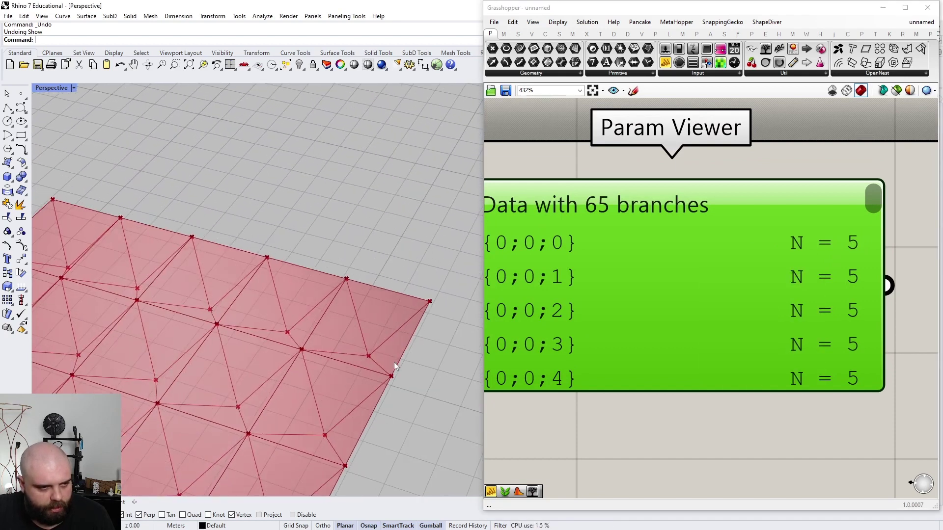
scroll(394, 363, up, 2)
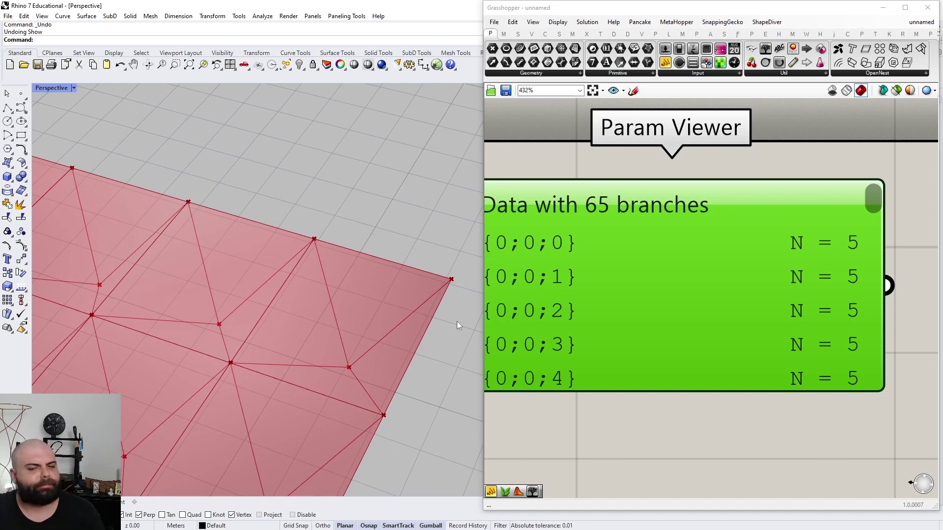
scroll(796, 273, down, 6)
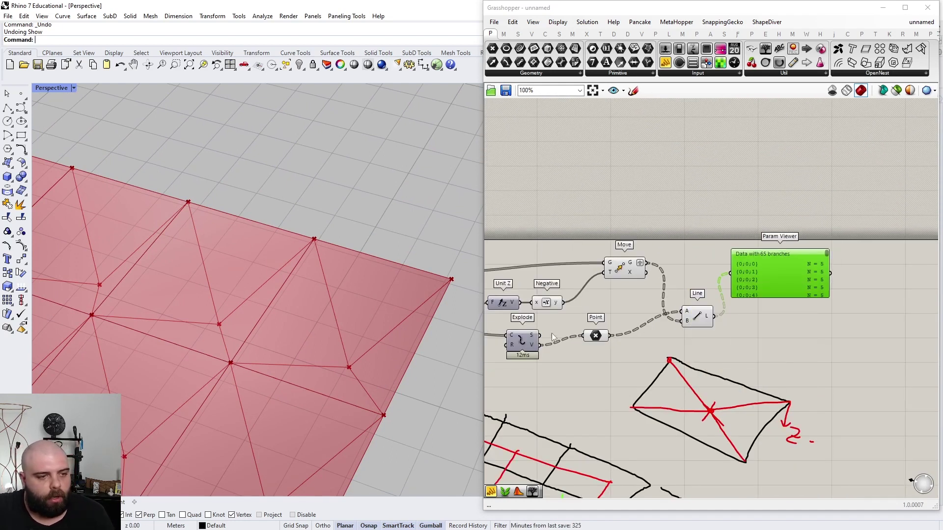
click(597, 339)
scroll(667, 322, down, 2)
scroll(570, 327, up, 5)
drag(592, 335, 592, 331)
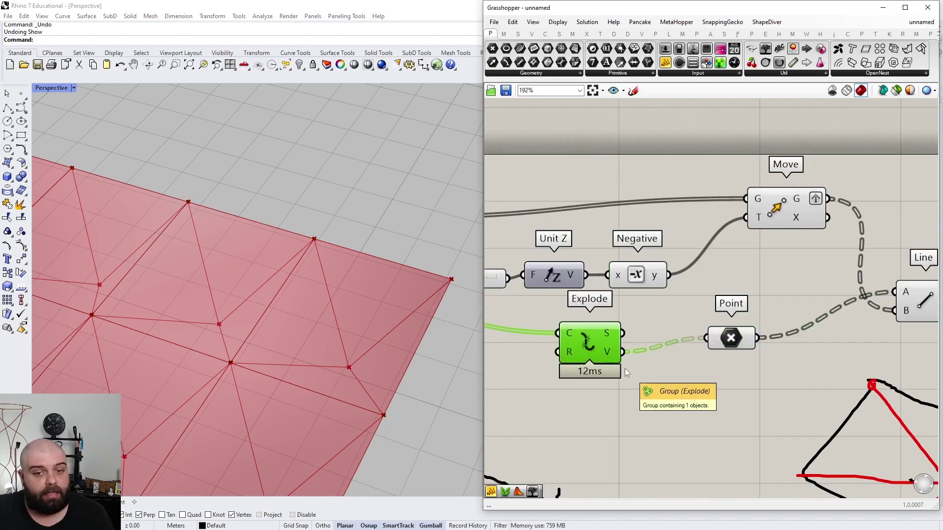
Step: Sketch a black freehand rectangle on the empty canvas beside the existing panel sketch
click(633, 91)
scroll(592, 294, down, 6)
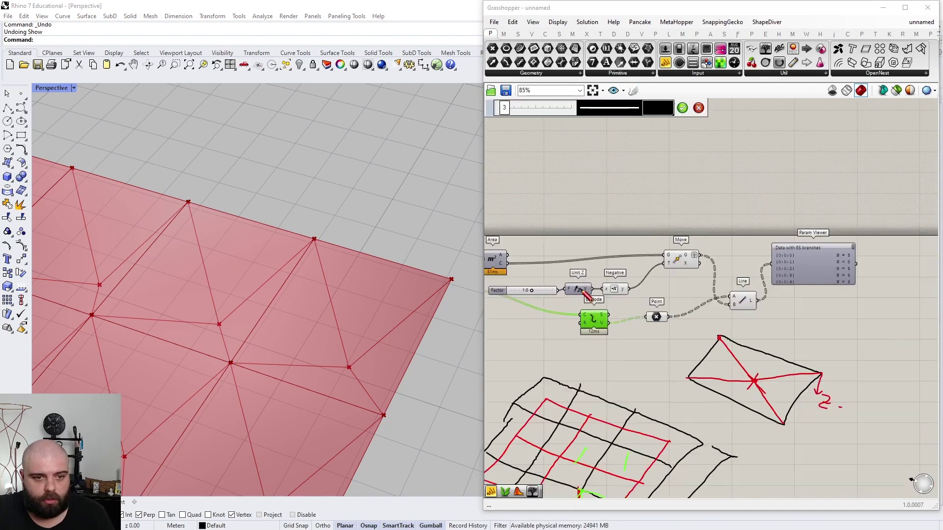
scroll(810, 322, up, 4)
mouse_move(720, 305)
mouse_down()
mouse_move(802, 306)
mouse_move(794, 383)
mouse_move(709, 363)
mouse_move(718, 309)
mouse_up()
click(682, 108)
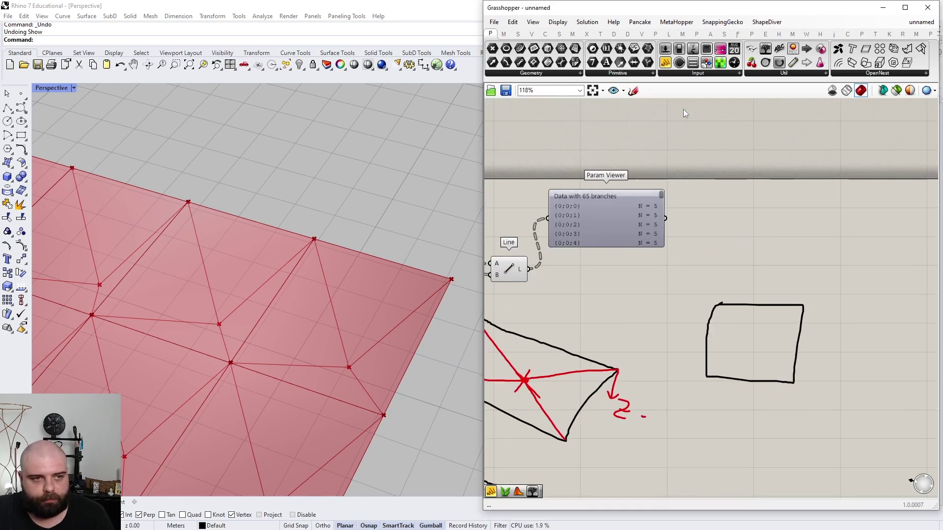
Step: Mark every corner of the sketched rectangle with a red cross, crossing the starting corner a second time
click(633, 92)
click(647, 106)
click(665, 140)
scroll(749, 331, up, 5)
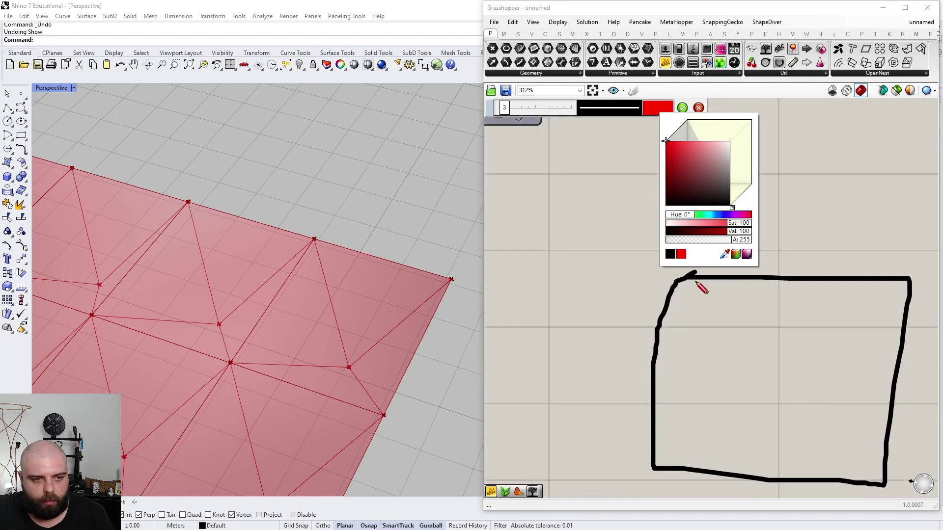
scroll(695, 283, down, 2)
drag(695, 262, 685, 301)
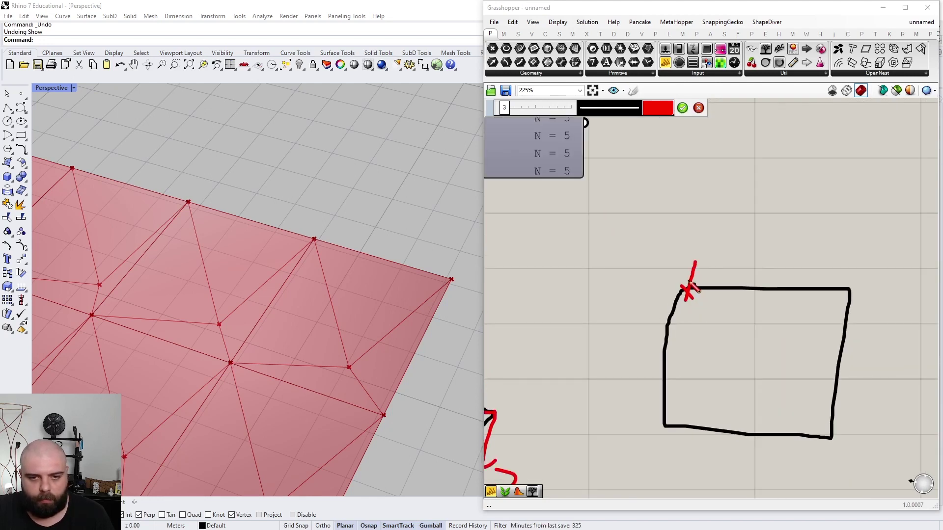
drag(851, 276, 842, 305)
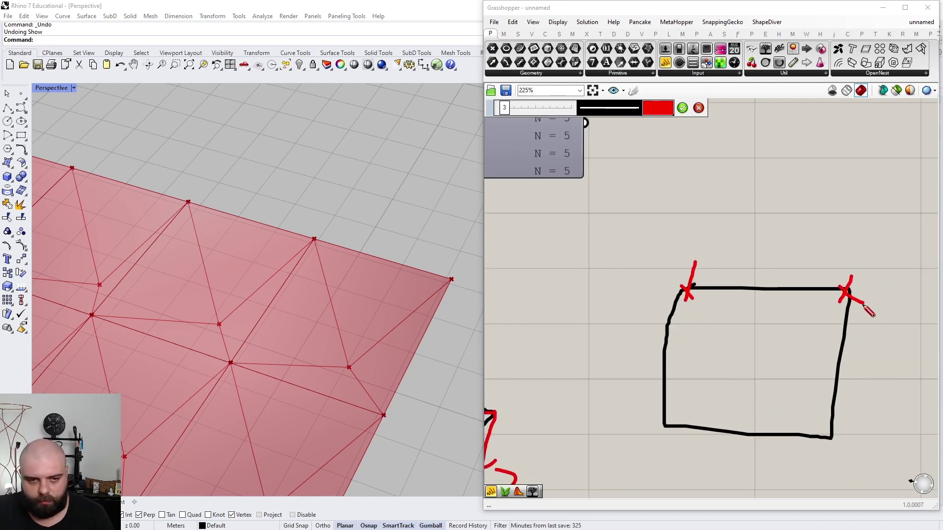
mouse_move(836, 432)
mouse_down()
mouse_move(827, 446)
mouse_move(842, 458)
mouse_up()
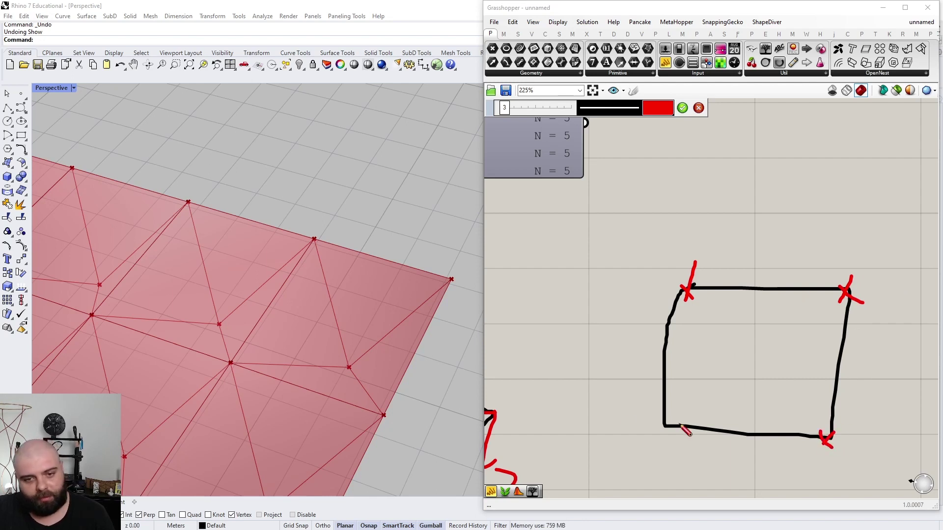
drag(675, 416, 659, 439)
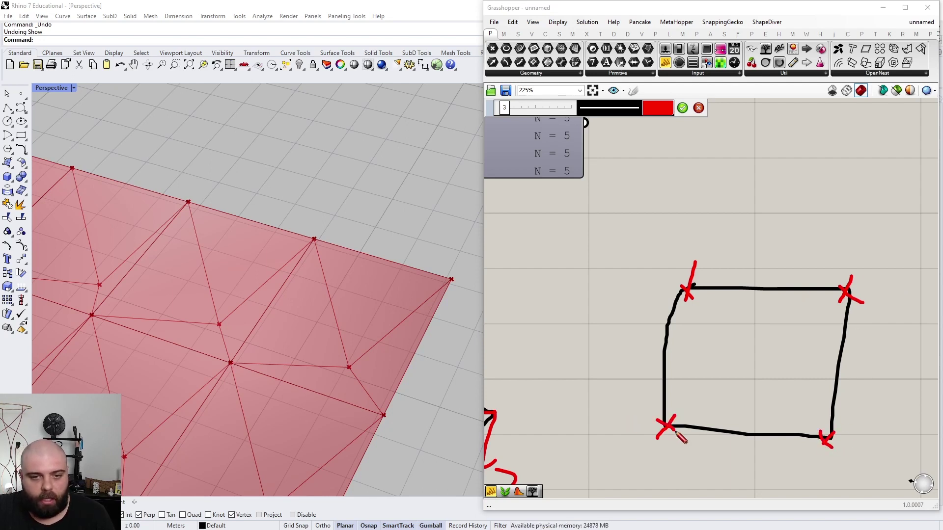
drag(688, 293, 676, 318)
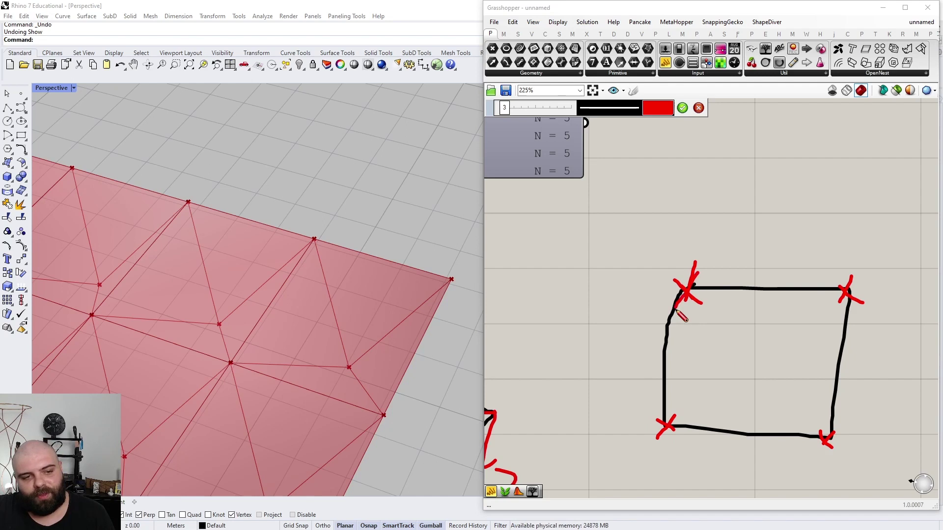
Step: Write "DUP" in red above the doubly crossed corner and accept the sketch
scroll(679, 310, up, 3)
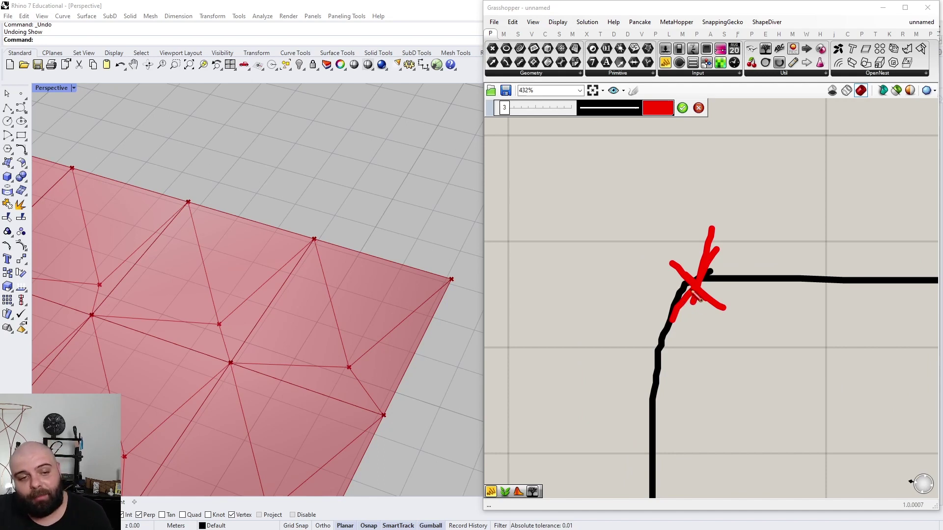
mouse_move(664, 203)
mouse_down()
mouse_move(688, 164)
mouse_move(669, 201)
mouse_up()
drag(698, 164, 722, 165)
mouse_move(737, 203)
mouse_down()
mouse_move(749, 165)
mouse_move(735, 195)
mouse_up()
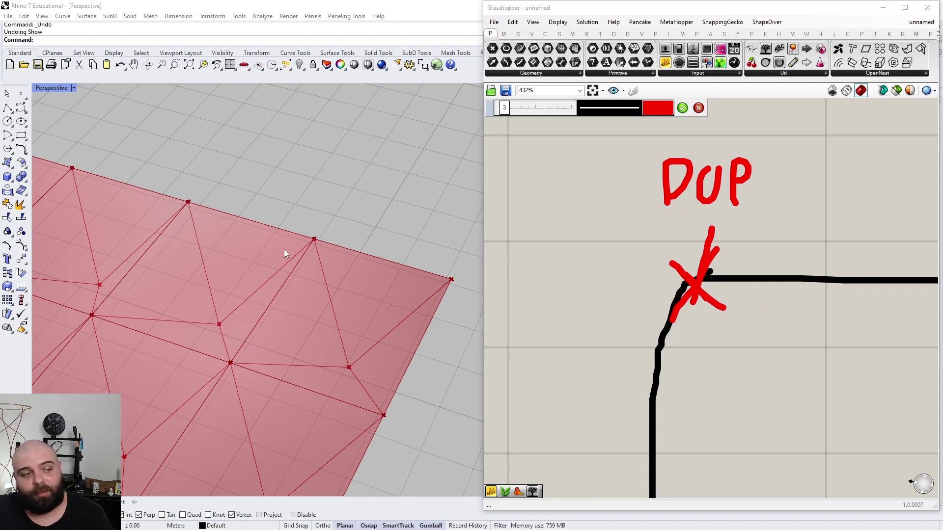
scroll(700, 314, down, 5)
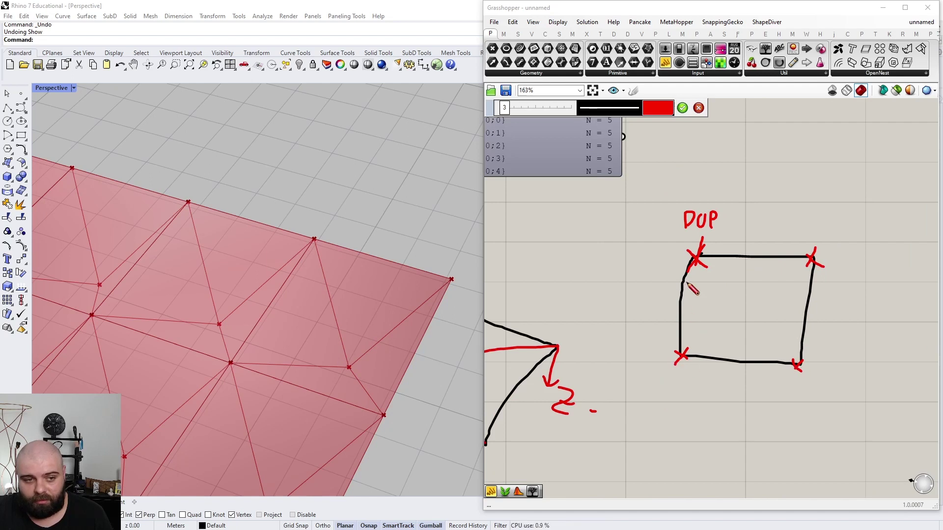
click(682, 108)
Step: Connect Point's output to a new Panel and enlarge the Panel to read all vertices of branch {0;0;0}
scroll(786, 241, down, 4)
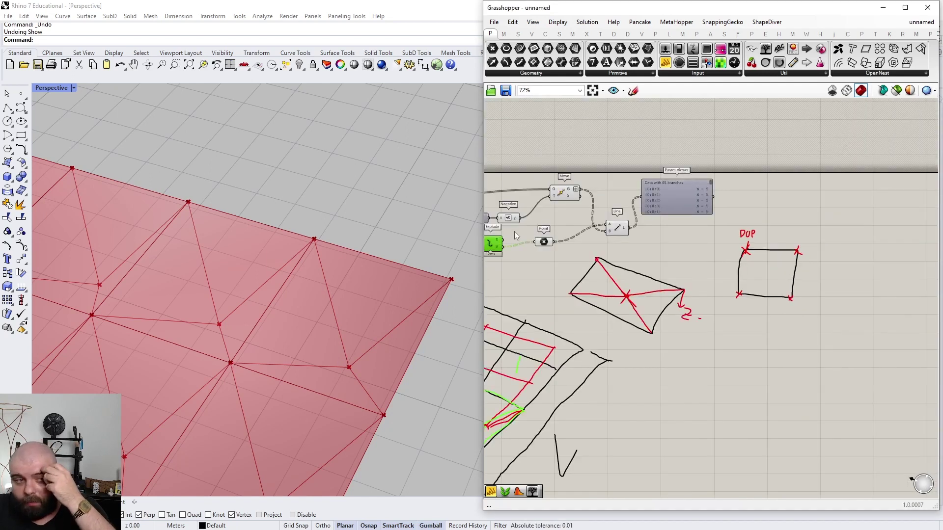
scroll(544, 241, up, 5)
click(564, 275)
mouse_move(569, 280)
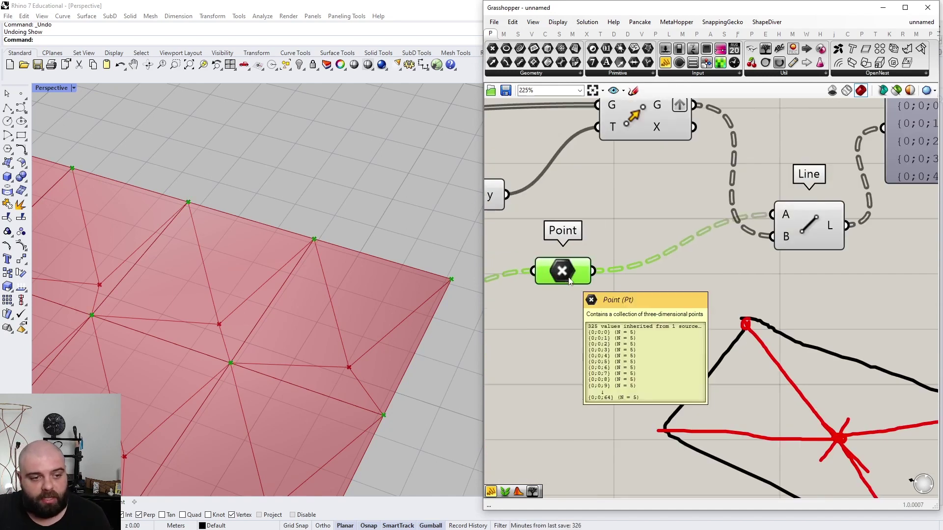
scroll(569, 280, down, 2)
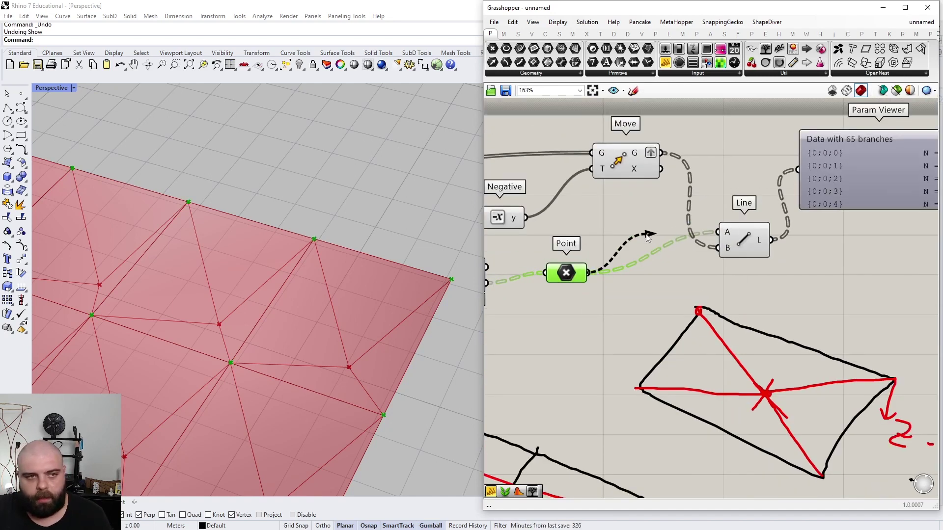
drag(665, 63, 707, 243)
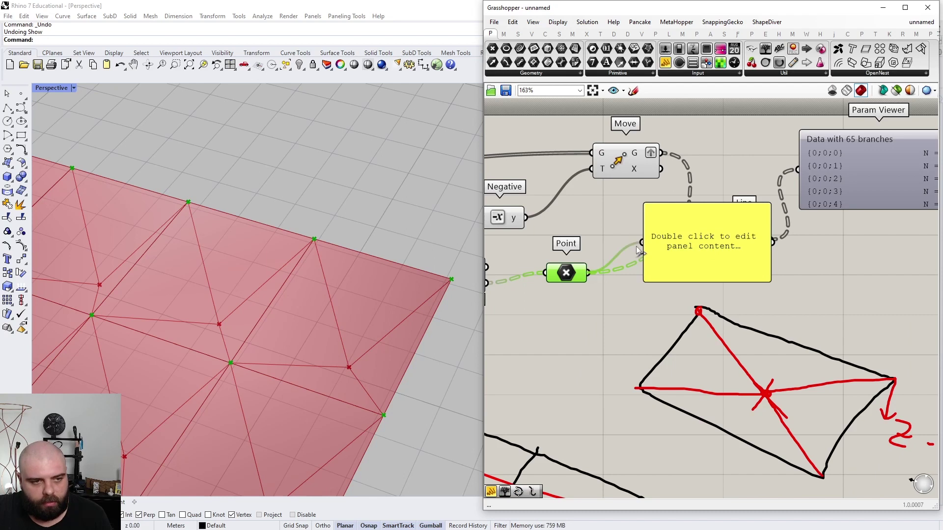
drag(636, 247, 642, 243)
drag(661, 294, 658, 333)
scroll(713, 224, up, 3)
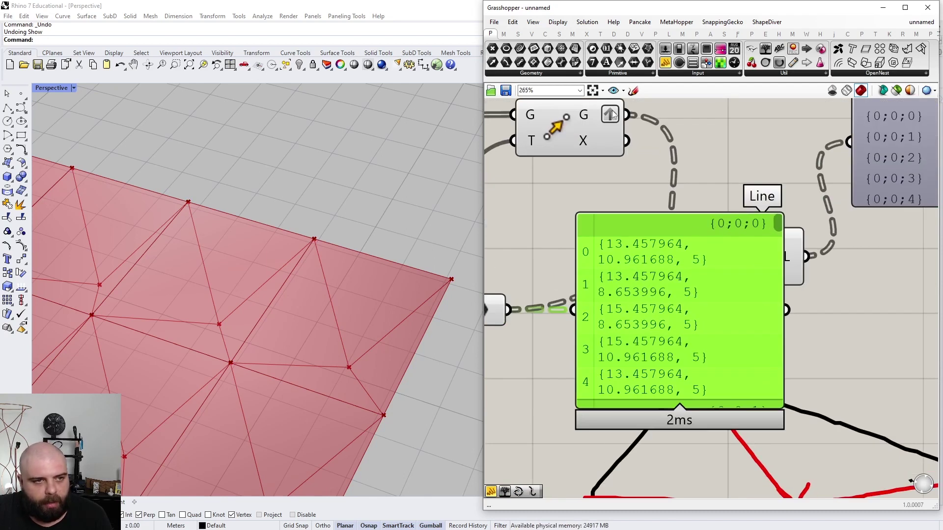
Step: Sketch black marks beside indices 0 to 4 in the Panel to compare the vertices, and discard the sketch
click(634, 90)
mouse_move(568, 224)
mouse_down()
mouse_move(567, 243)
mouse_move(593, 275)
mouse_up()
drag(565, 358, 559, 416)
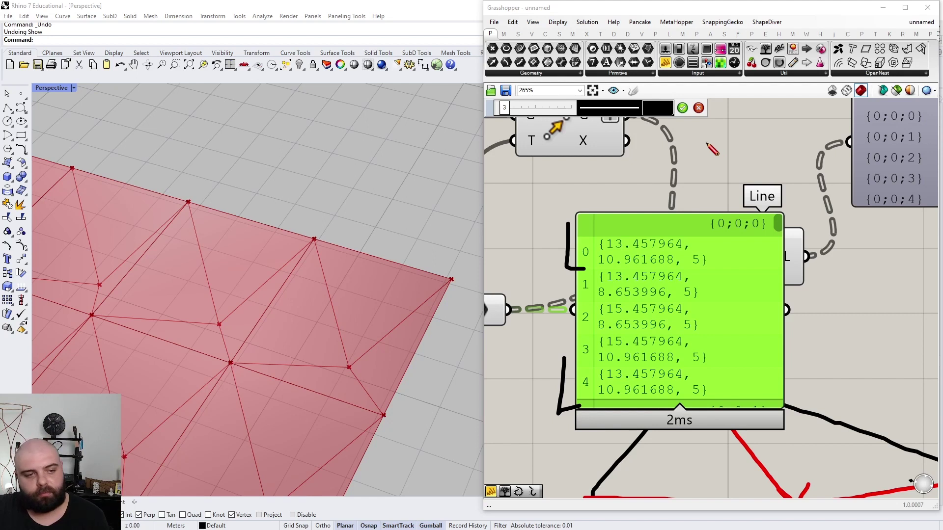
scroll(562, 255, up, 2)
drag(502, 254, 568, 256)
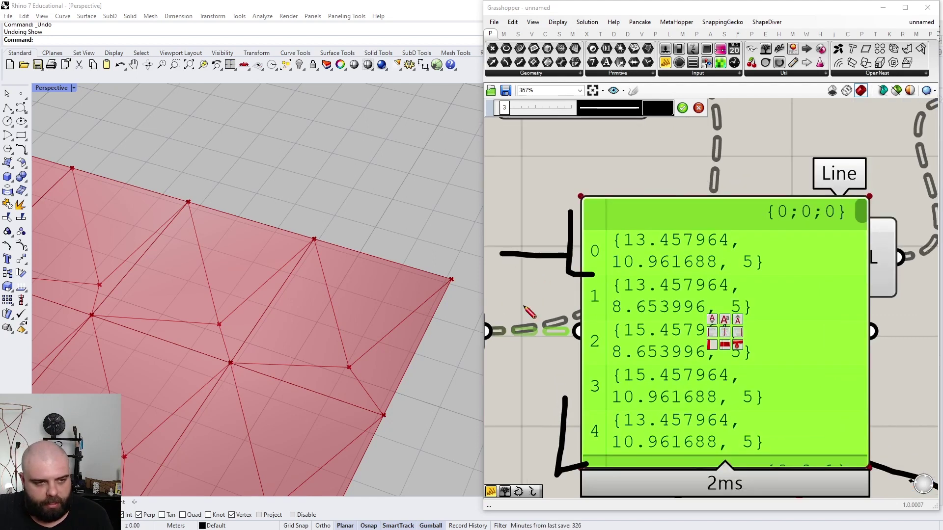
drag(516, 305, 583, 305)
drag(527, 347, 579, 347)
drag(531, 384, 582, 384)
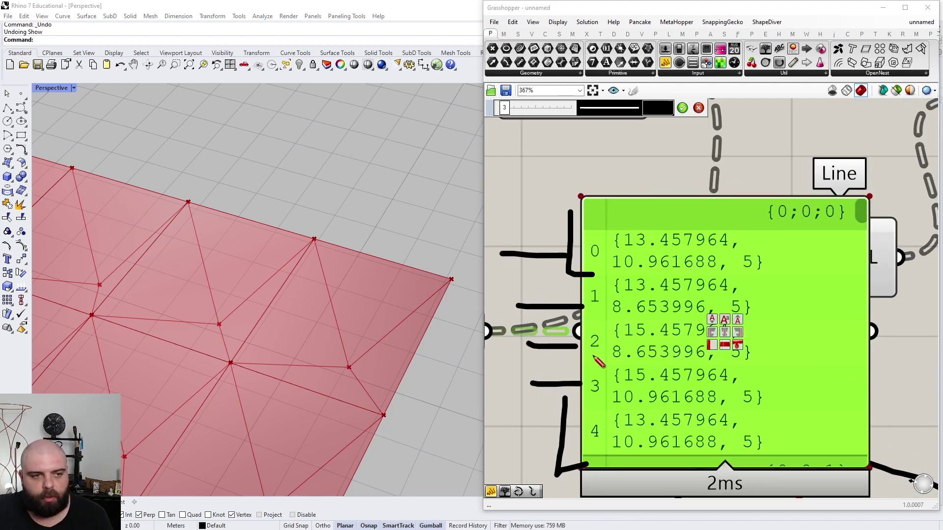
click(698, 108)
Step: Delete the Panel connected to Point's output
scroll(751, 171, down, 3)
click(669, 219)
key(Delete)
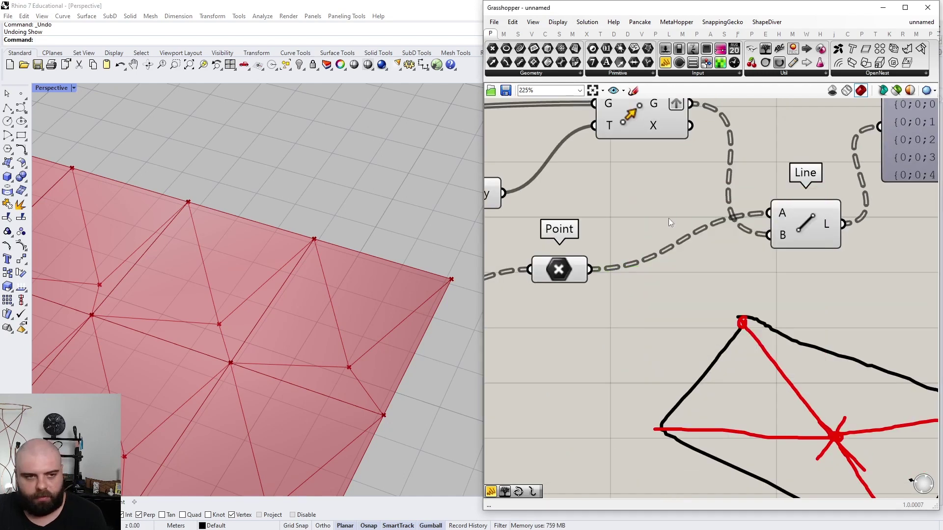
Step: Add a List Item component, connect Point's output to its L input, and place it below the wire to Line
double_click(669, 222)
text(list item)
key(Return)
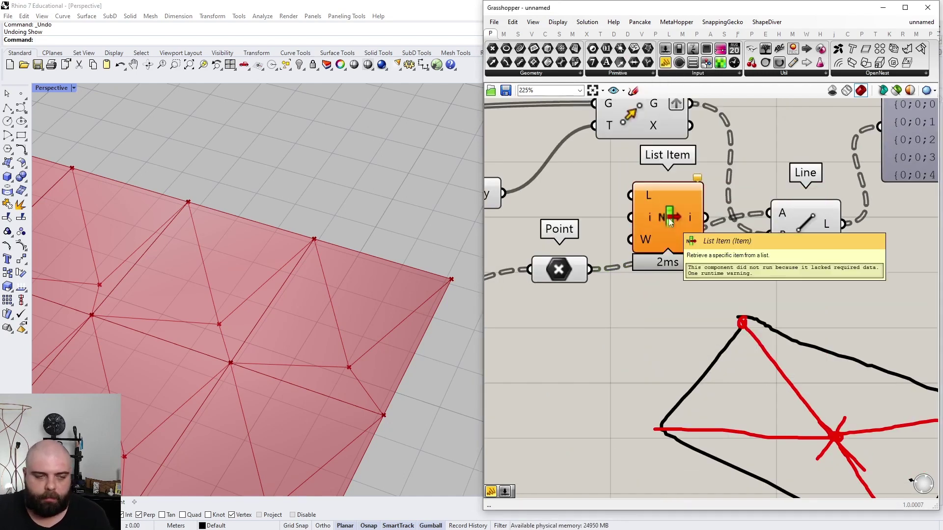
drag(668, 218, 686, 271)
drag(591, 270, 648, 248)
drag(674, 251, 666, 288)
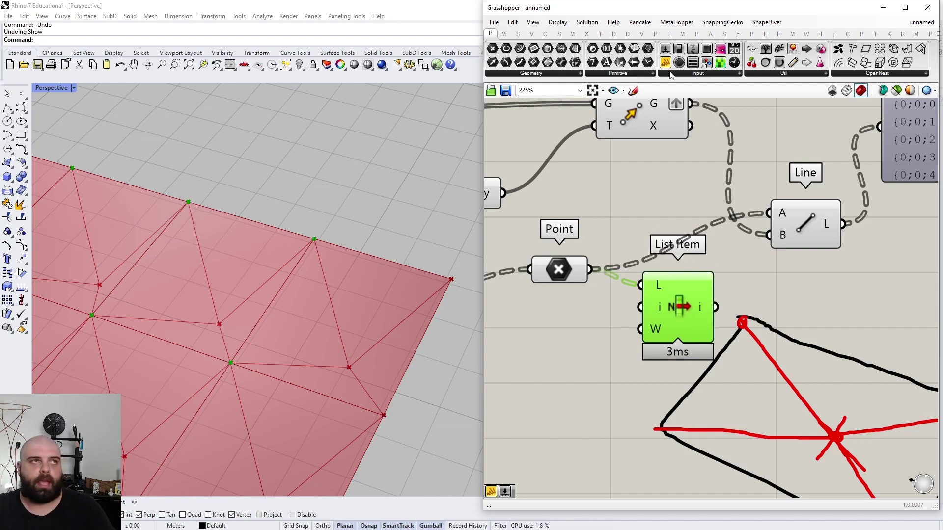
Step: Add a Panel below Point listing the values 0, 1, 2 and 3 on separate lines
double_click(568, 327)
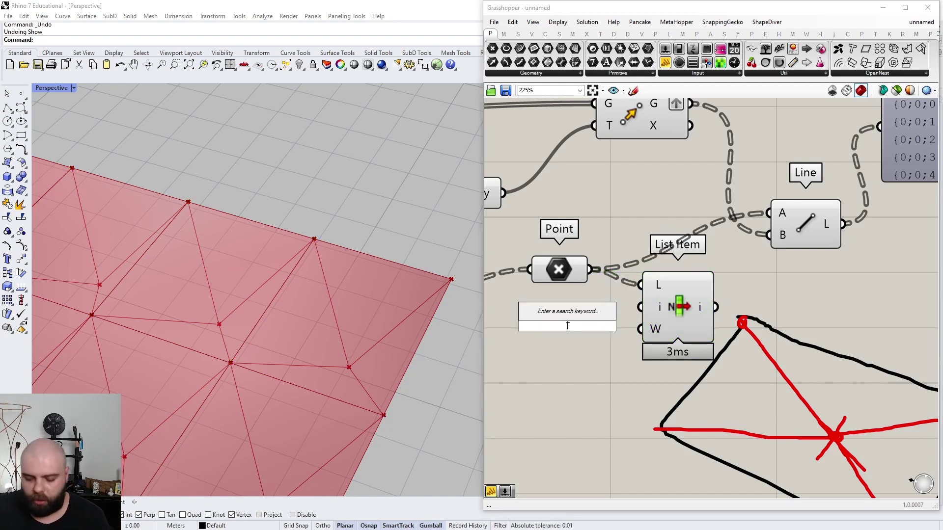
text(//)
key(Return)
double_click(568, 327)
text(0)
key(Return)
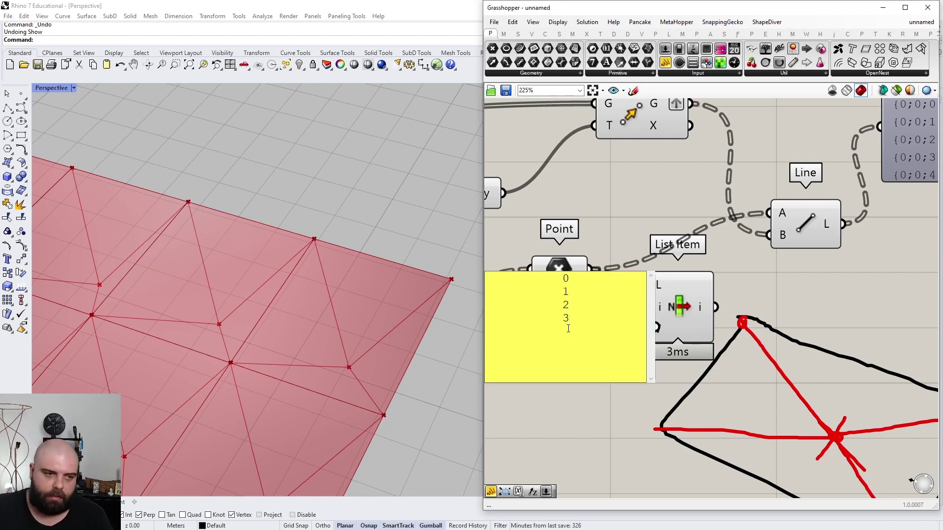
click(575, 385)
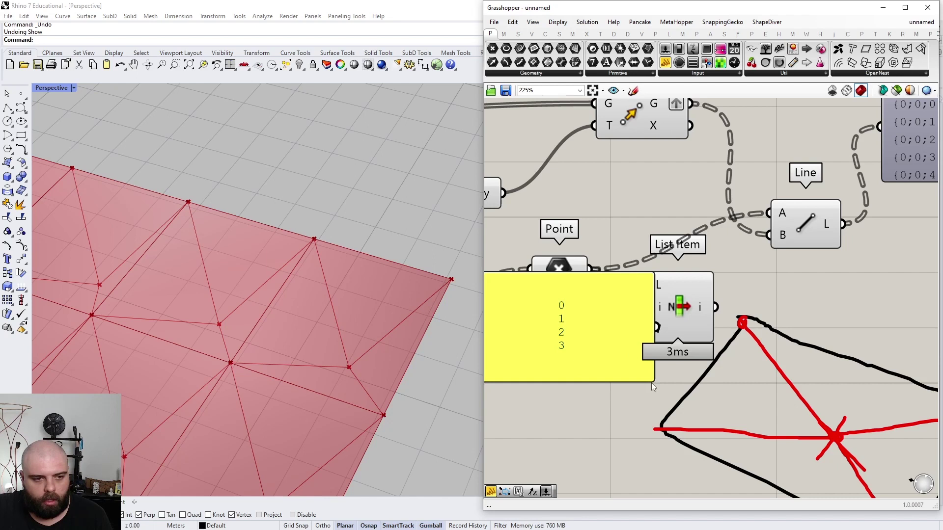
Step: Narrow the index Panel, turn off its multiline data option, and connect it to List Item's i input
drag(653, 383, 591, 379)
right_click(569, 330)
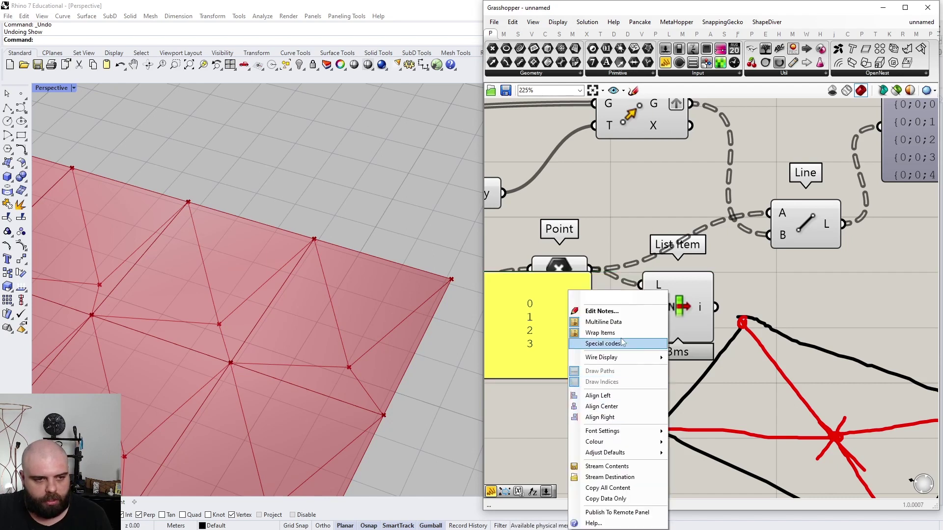
click(613, 323)
mouse_move(551, 339)
mouse_down()
mouse_move(580, 357)
mouse_move(646, 310)
mouse_up()
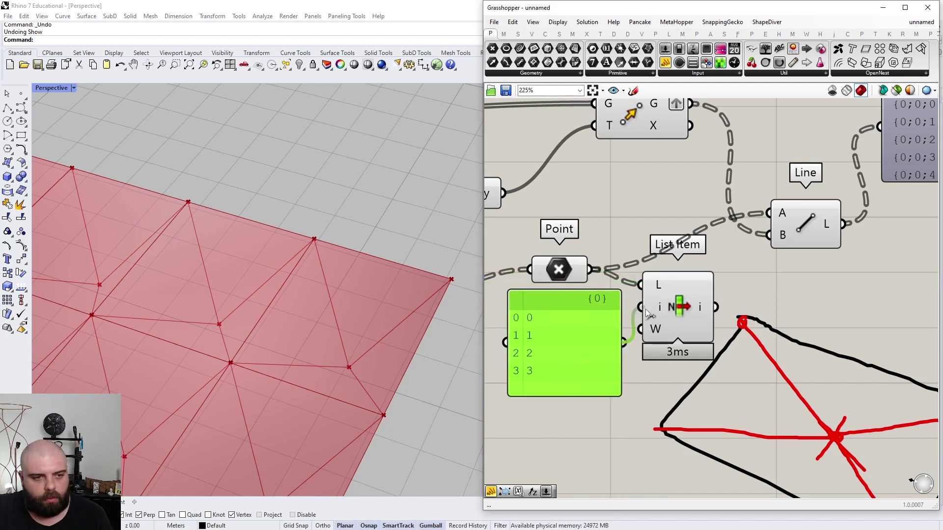
Step: Connect List Item's i output to Line's A input in place of Point, and check the branch counts in the Param Viewer
click(686, 307)
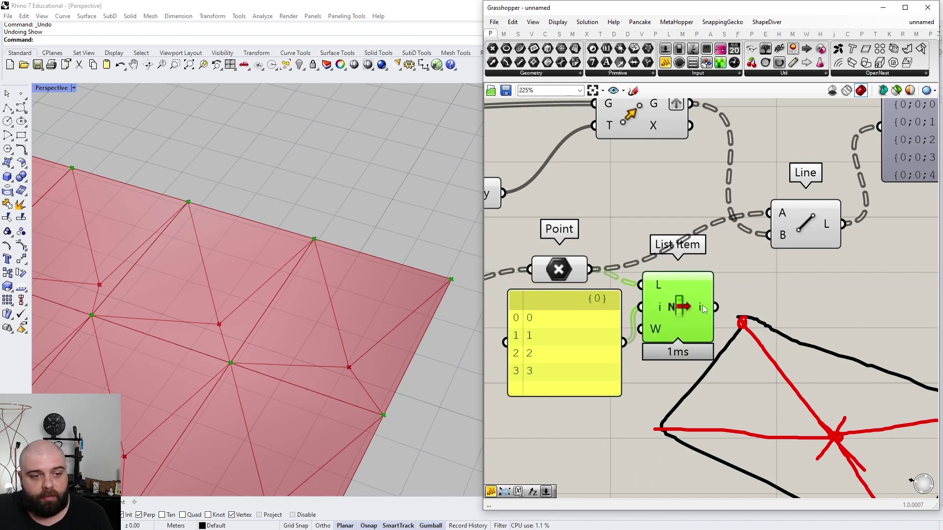
mouse_move(705, 308)
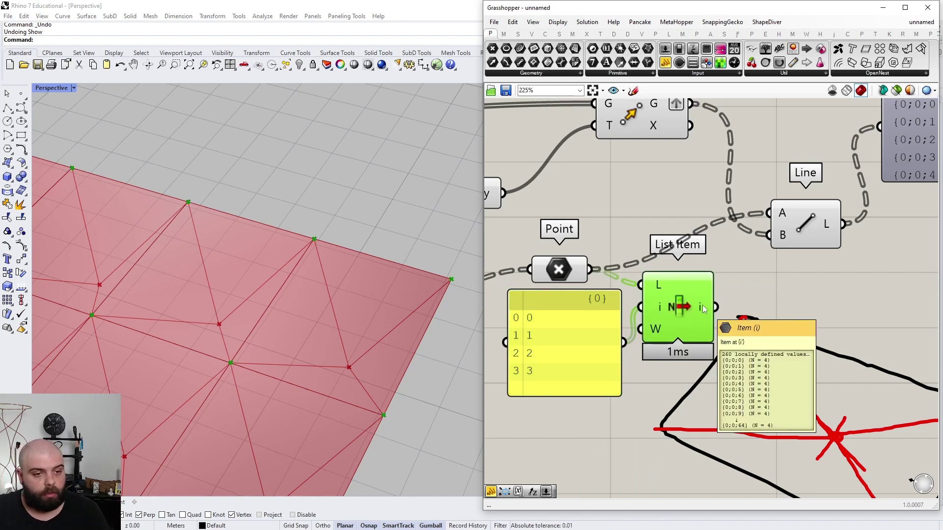
drag(716, 307, 730, 261)
drag(678, 248, 623, 279)
scroll(571, 326, down, 5)
scroll(674, 288, up, 4)
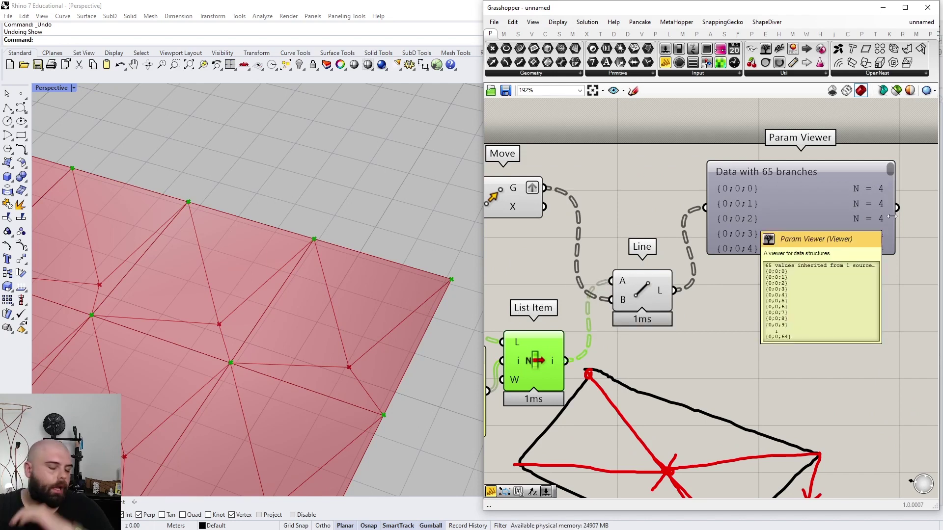
scroll(888, 311, down, 4)
scroll(663, 315, up, 5)
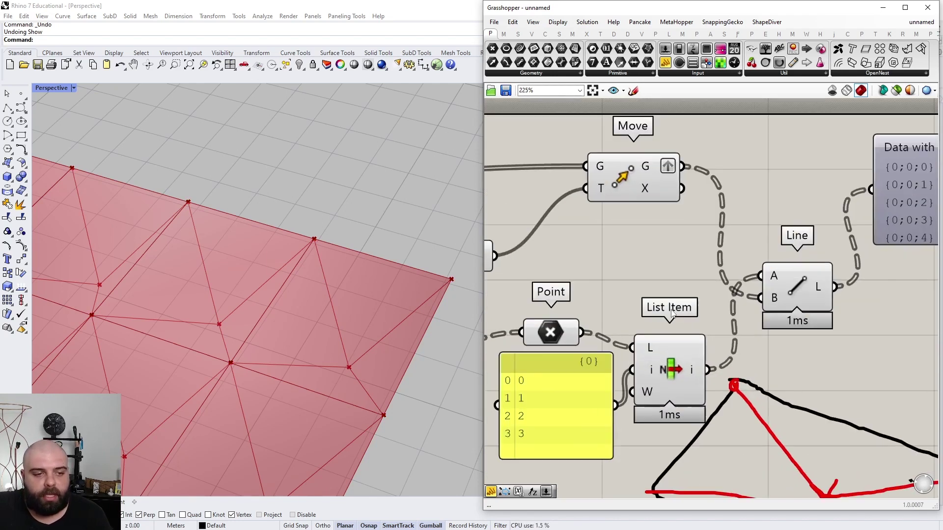
Step: Restore Point's wire to Line's A input and bake the lines to check the corner panel for overlapping curves in Rhino
click(803, 290)
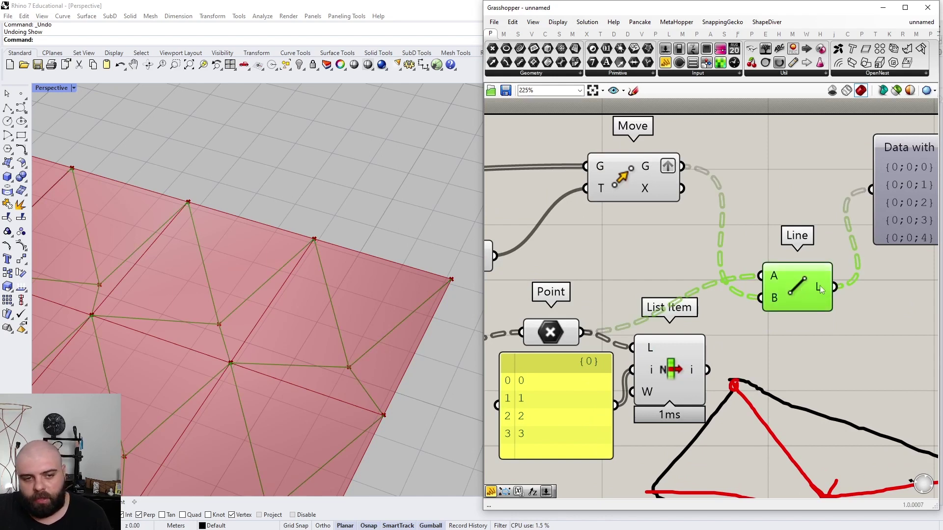
middle_click(820, 288)
right_drag(432, 340, 427, 297)
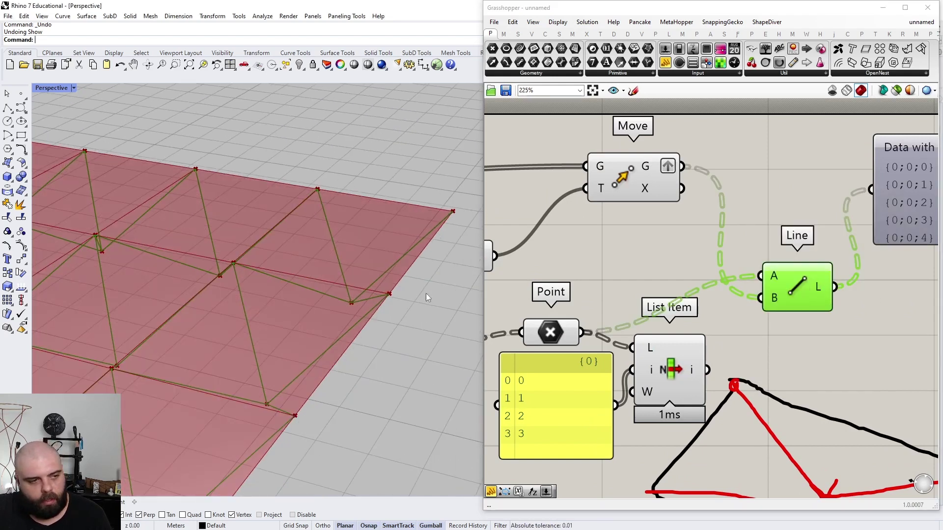
click(410, 252)
right_drag(410, 252, 353, 382)
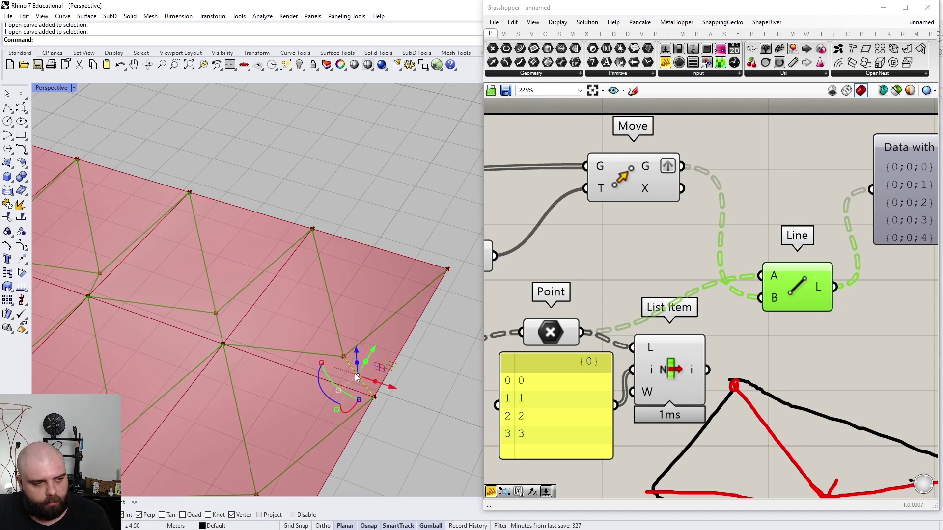
click(324, 276)
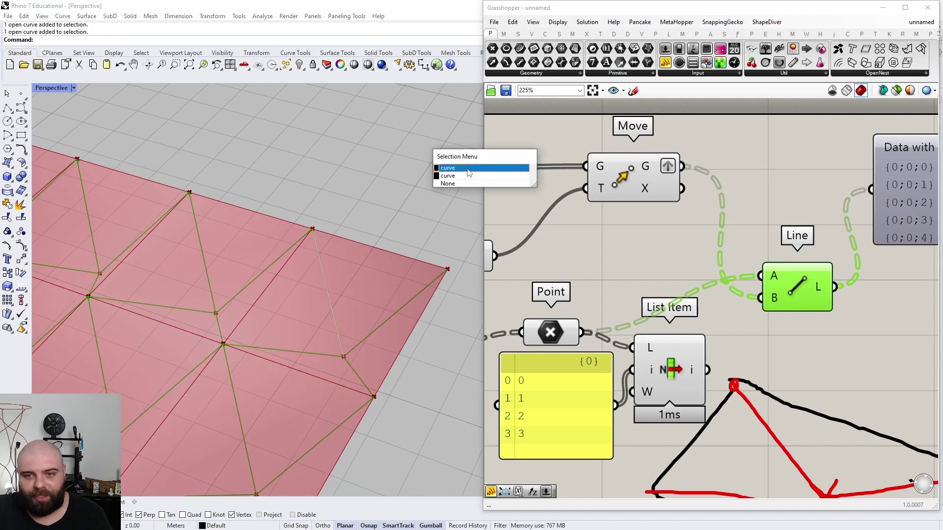
Step: Undo the bake of the lines and connect the List Item output to the Line component's A input
key(Escape)
key(ctrl+z)
drag(703, 370, 761, 277)
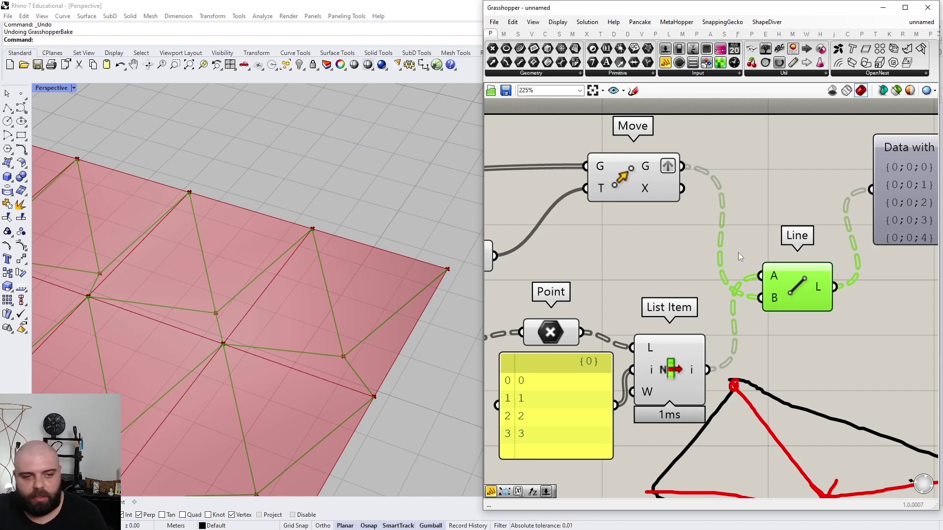
Step: Narrow the index panel and hide the previews of the Point, List Item and Move components
scroll(738, 253, down, 4)
scroll(691, 388, up, 3)
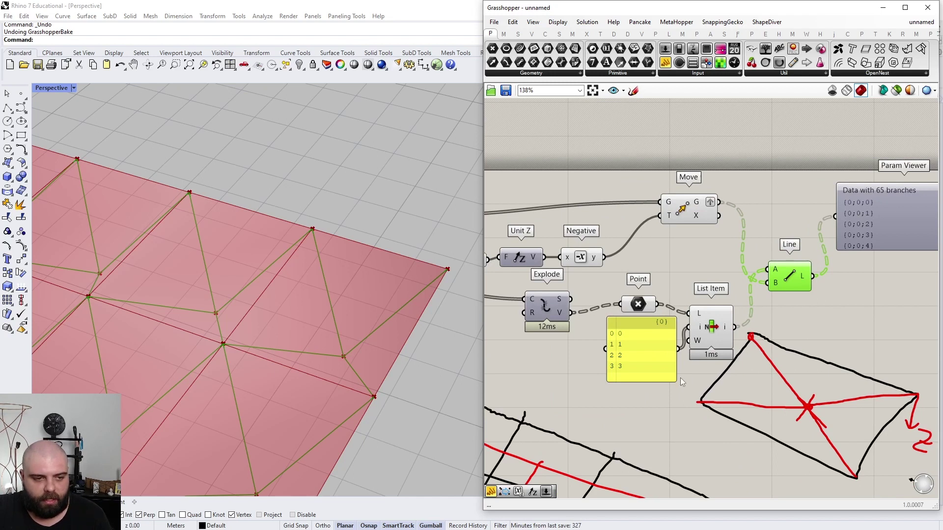
drag(673, 379, 645, 354)
drag(600, 283, 745, 412)
middle_click(733, 390)
click(762, 367)
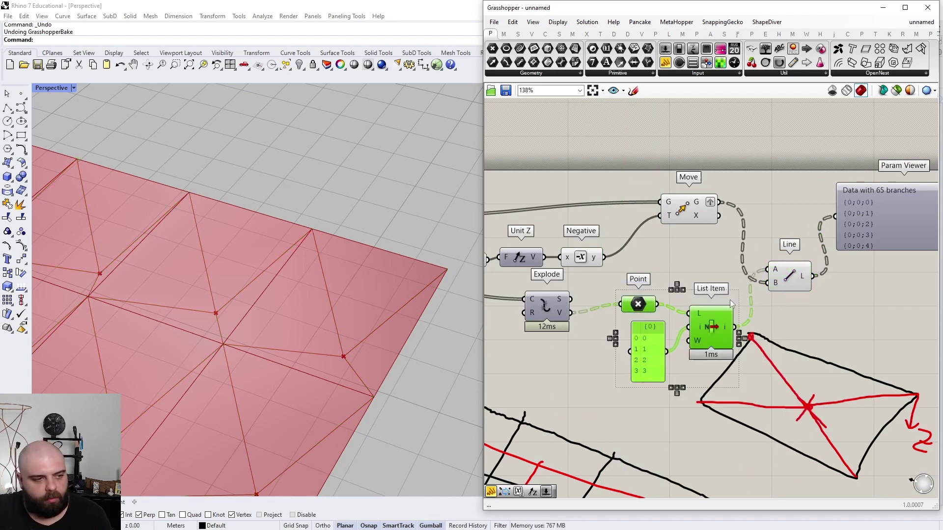
click(691, 207)
middle_click(691, 209)
scroll(439, 283, down, 5)
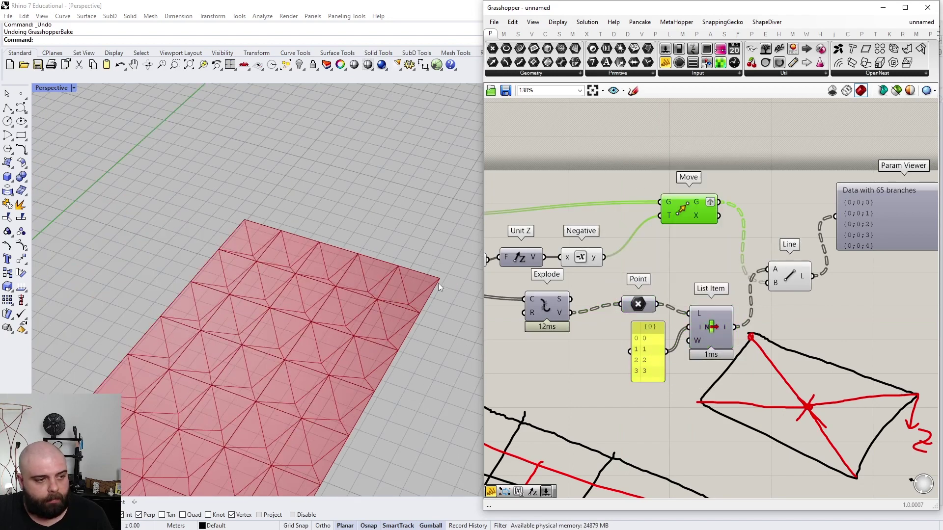
mouse_move(416, 299)
right_down()
mouse_move(429, 267)
mouse_move(447, 267)
mouse_move(419, 298)
mouse_move(421, 274)
mouse_move(364, 362)
mouse_move(429, 248)
mouse_move(417, 295)
right_up()
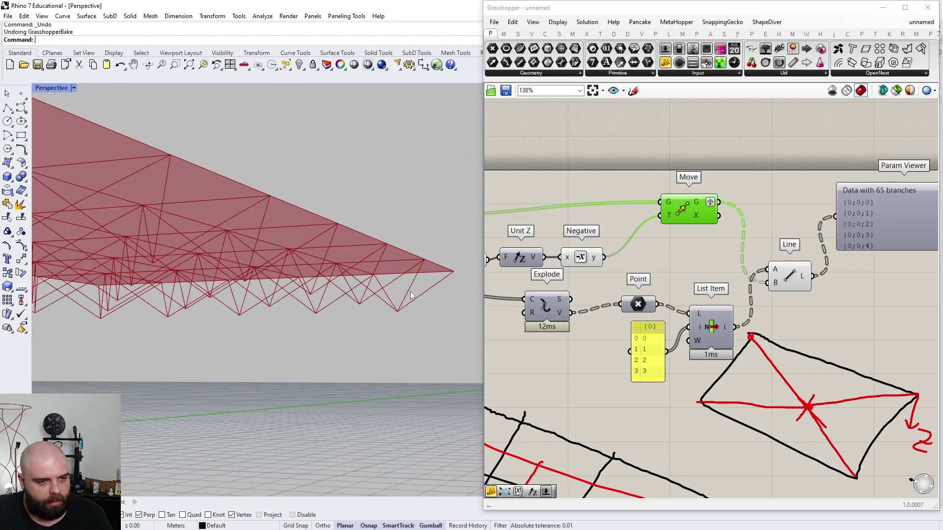
Step: Try other divisions with the U Count and V Count sliders, ending at 5 and 13
scroll(880, 293, down, 3)
scroll(650, 271, up, 6)
mouse_move(680, 268)
mouse_down()
mouse_move(719, 268)
mouse_move(647, 269)
mouse_move(699, 269)
mouse_move(655, 276)
mouse_move(680, 275)
mouse_up()
scroll(885, 214, down, 7)
scroll(680, 243, up, 4)
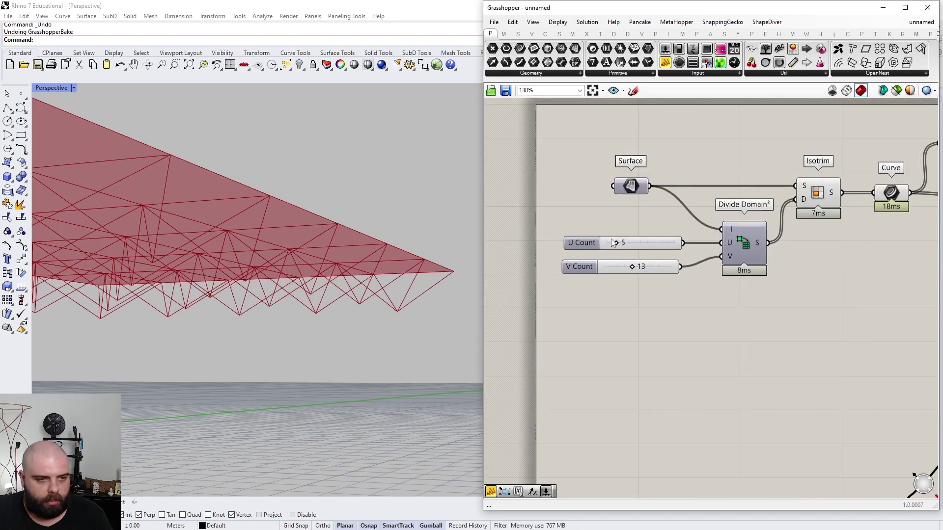
drag(634, 245, 618, 247)
right_drag(422, 177, 521, 276)
mouse_move(631, 269)
mouse_down()
mouse_move(650, 269)
mouse_move(632, 270)
mouse_up()
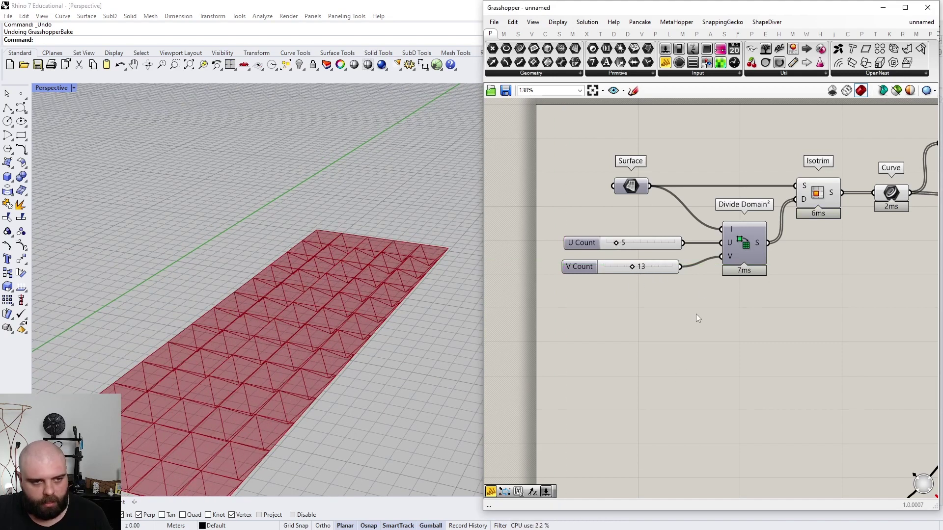
Step: Show the Move component's preview again and inspect the lowered grid points from beneath the truss
scroll(640, 274, down, 8)
scroll(743, 293, up, 6)
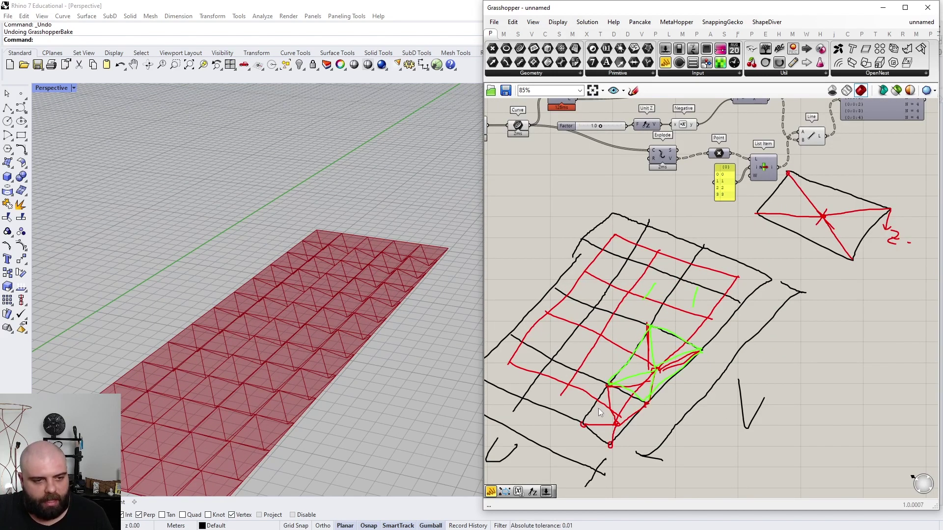
right_drag(467, 314, 425, 308)
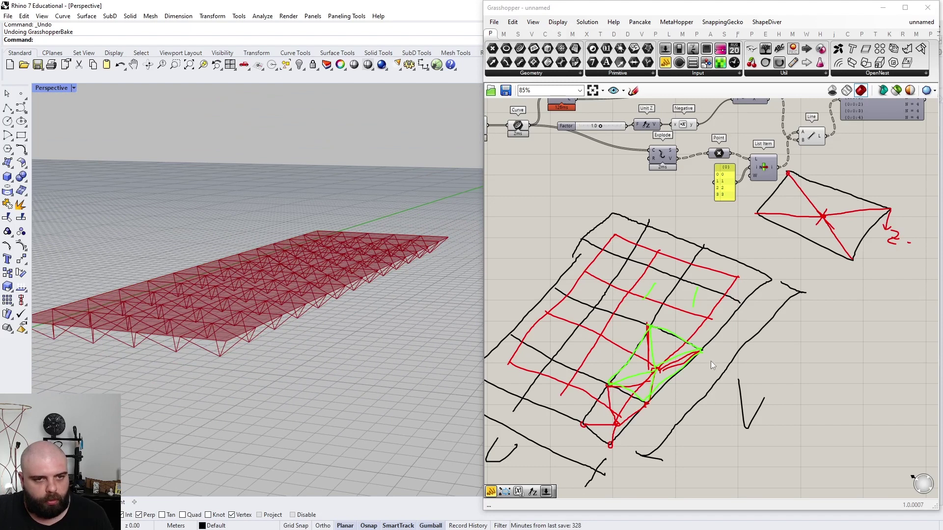
scroll(712, 361, down, 2)
scroll(746, 169, up, 4)
click(738, 164)
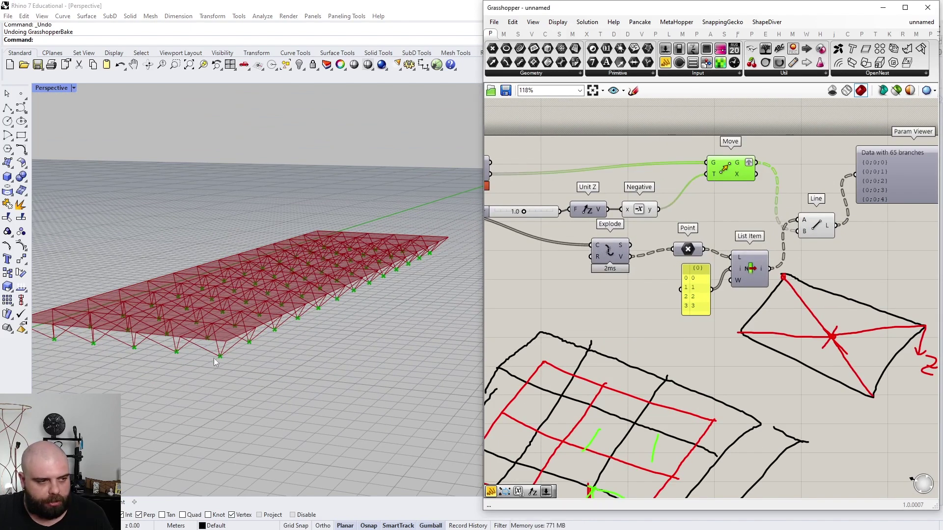
right_drag(400, 301, 414, 158)
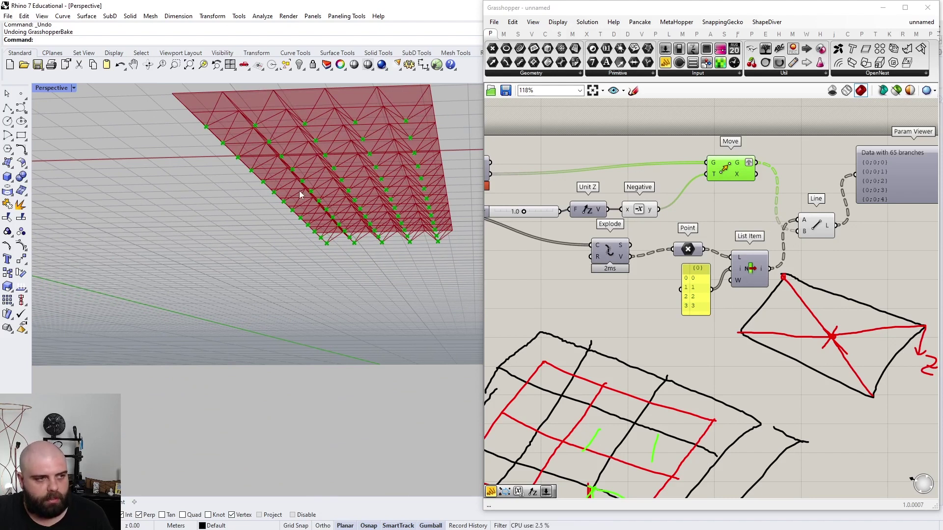
right_drag(312, 258, 232, 148)
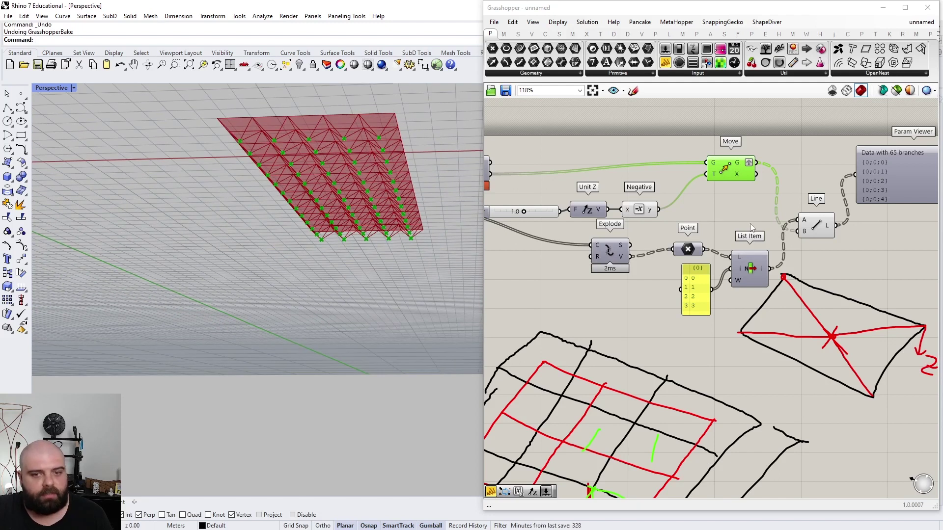
Step: Delete the Param Viewer attached to the Line component
scroll(663, 222, down, 2)
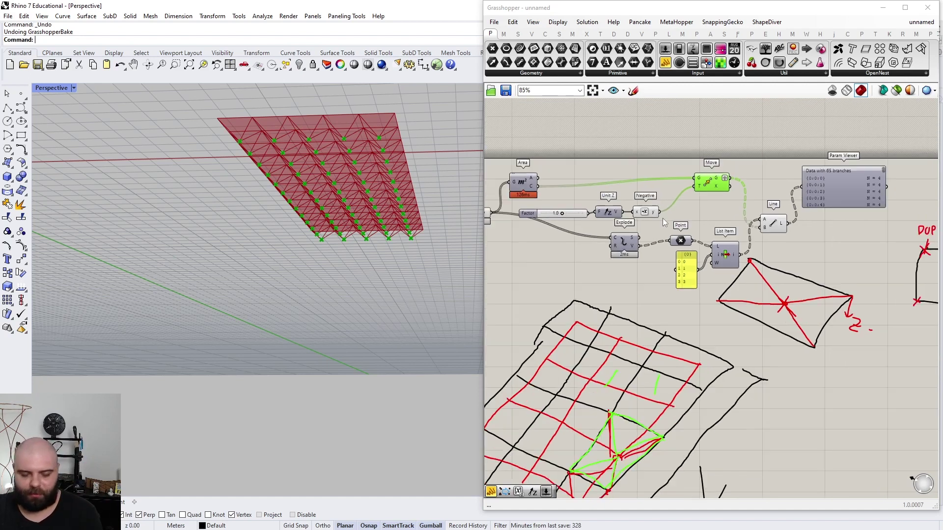
click(826, 205)
key(Delete)
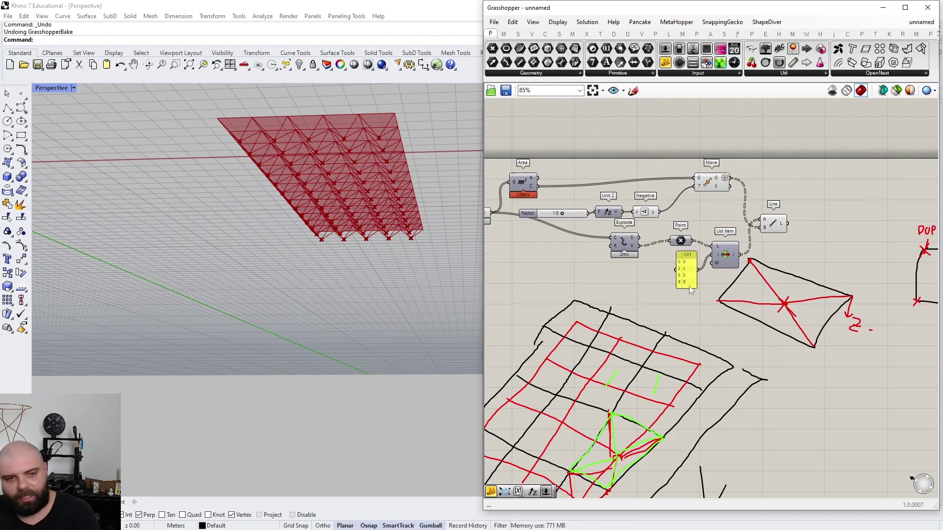
Step: Shift the quad-with-diagonals sketch and the DUP square sketch slightly down, away from the Line component
right_drag(927, 292, 848, 306)
drag(886, 394, 707, 261)
mouse_move(705, 321)
mouse_down()
mouse_move(728, 373)
mouse_move(727, 356)
mouse_up()
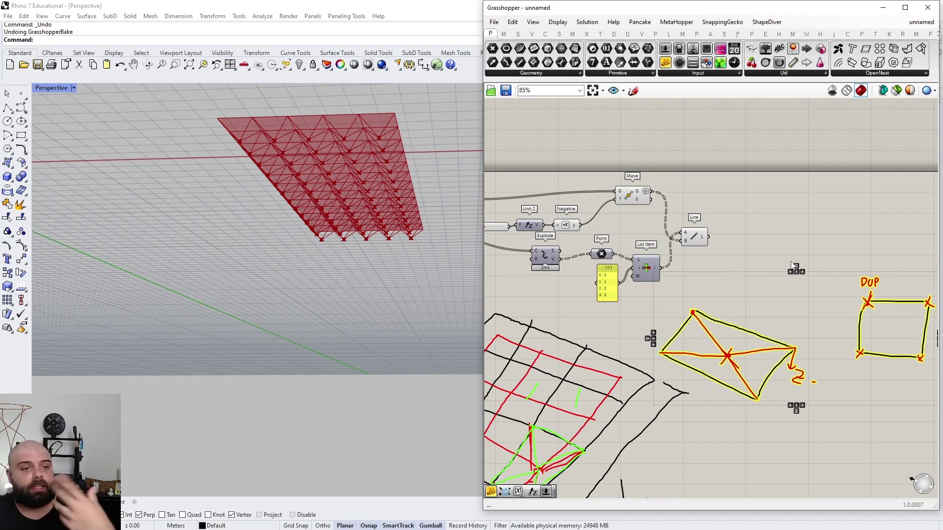
click(794, 240)
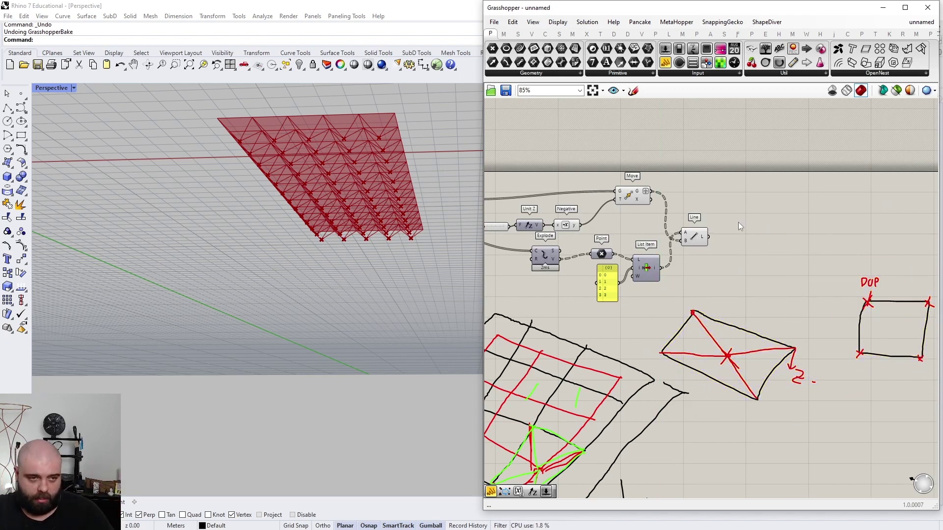
Step: Move the Line component further right, away from Move and List Item, and view its lines in the model
scroll(674, 178, up, 4)
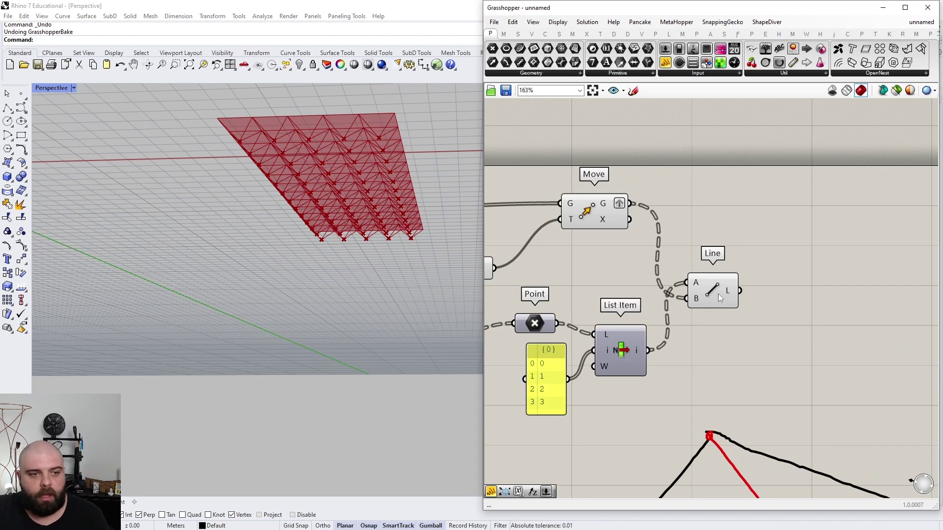
drag(719, 295, 755, 297)
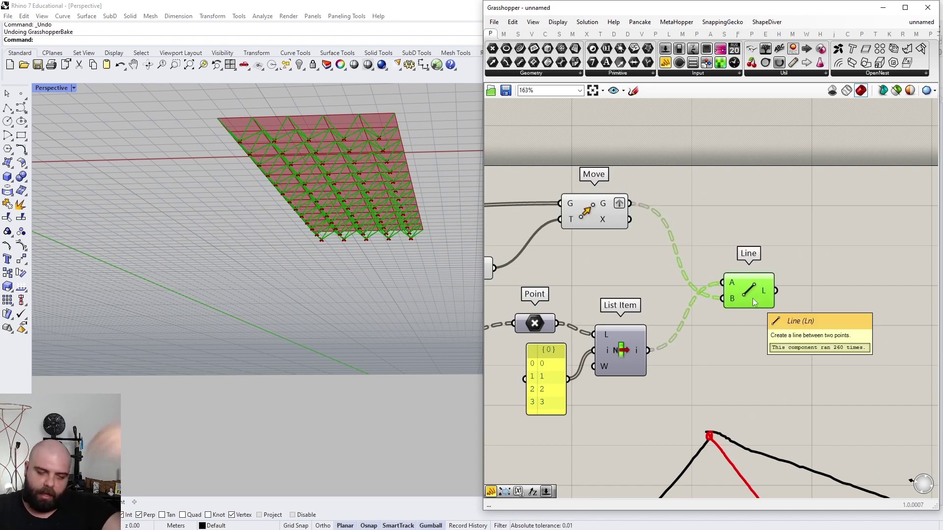
right_drag(756, 187, 751, 191)
right_drag(461, 144, 434, 193)
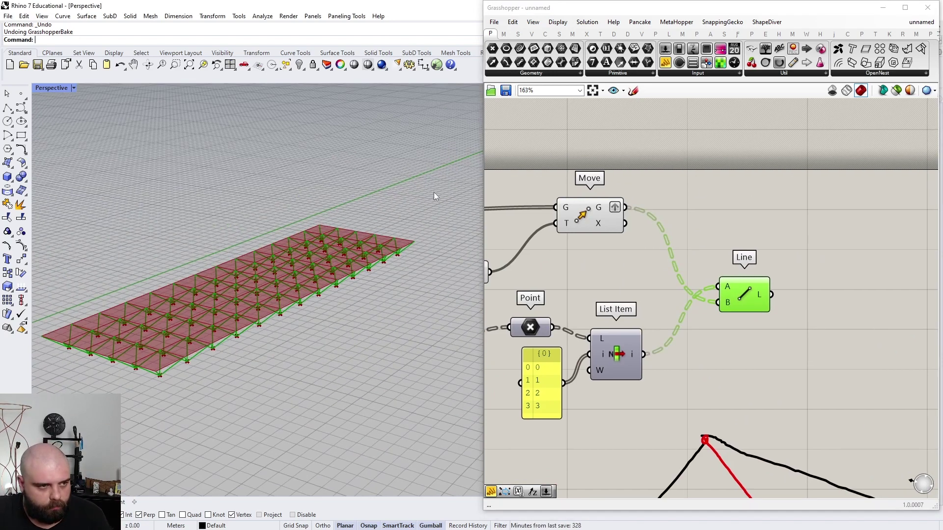
click(776, 157)
Step: Copy the black grid sketch to the empty canvas area right of the other sketches, and move the DUP square sketch below the quad
scroll(776, 157, down, 8)
scroll(746, 215, up, 2)
scroll(745, 216, up, 3)
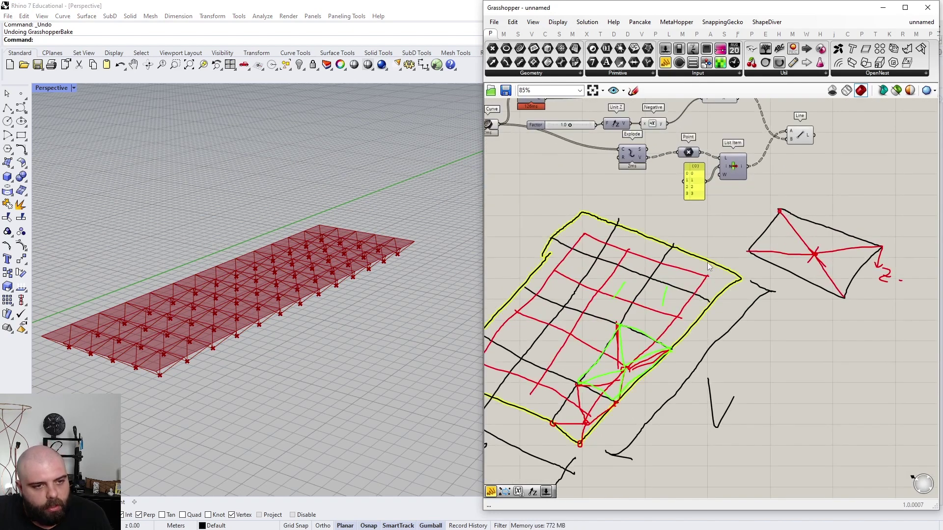
shift+click(671, 249)
key(ctrl+c)
key(ctrl+v)
scroll(673, 252, down, 5)
drag(672, 252, 931, 191)
scroll(932, 195, up, 5)
mouse_move(569, 235)
mouse_down()
mouse_move(710, 357)
mouse_move(584, 460)
mouse_up()
click(619, 442)
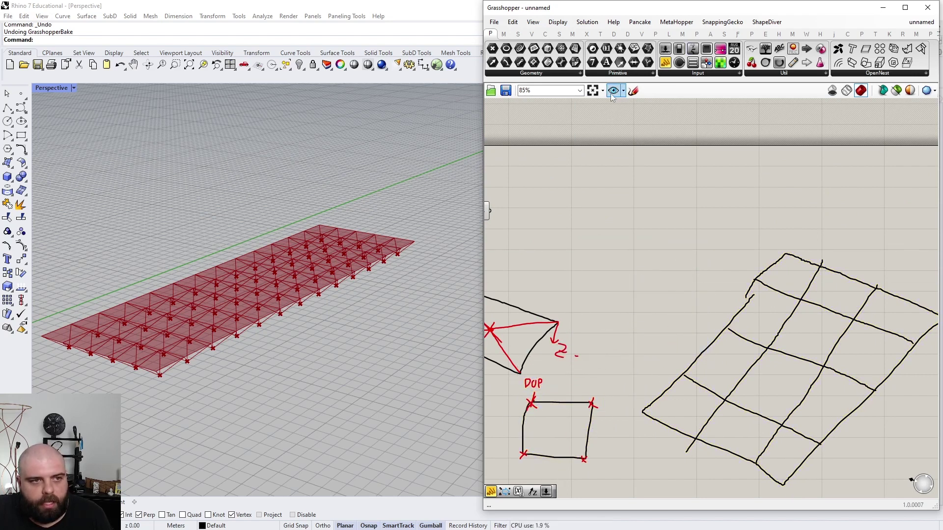
Step: Sketch a short tick mark inside each cell of the copied grid
click(633, 91)
scroll(867, 275, down, 5)
scroll(622, 219, up, 5)
scroll(642, 231, down, 5)
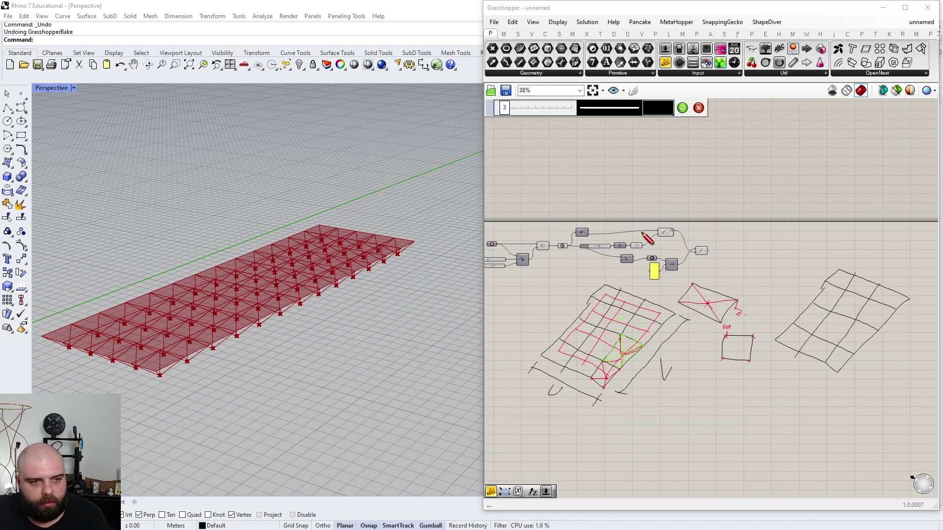
scroll(856, 316, up, 7)
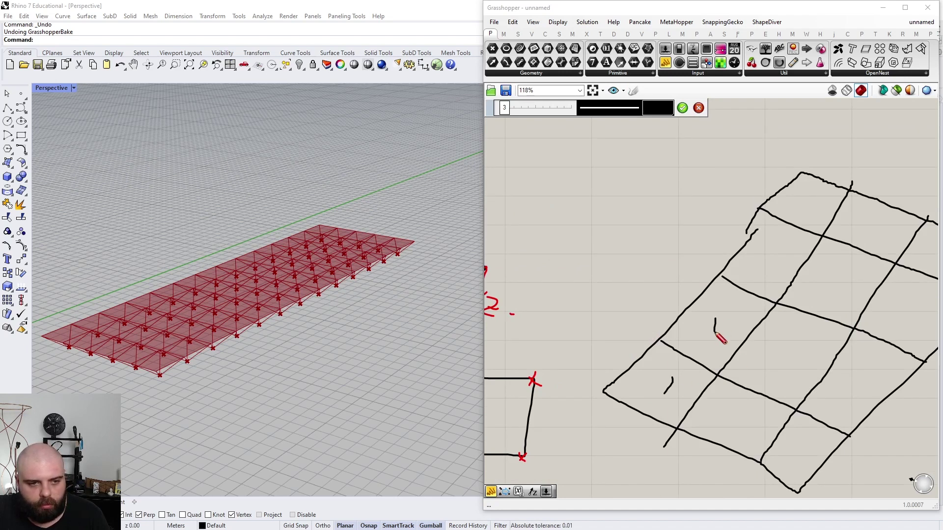
drag(767, 256, 760, 265)
drag(881, 224, 835, 296)
drag(752, 404, 749, 417)
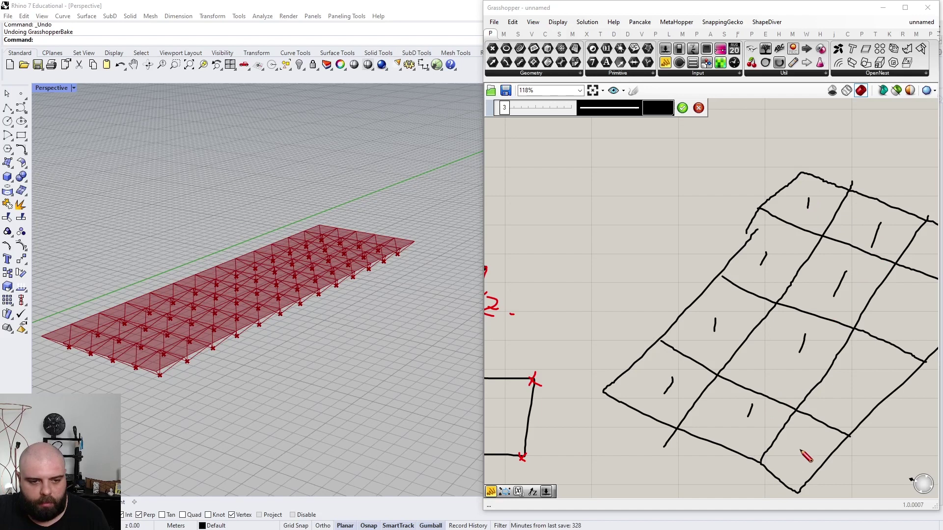
drag(859, 376, 858, 388)
scroll(725, 305, down, 2)
drag(866, 303, 860, 327)
drag(890, 251, 888, 271)
Step: Colour the tick mark sketch red and accept it
click(658, 108)
click(667, 137)
click(684, 108)
scroll(809, 340, down, 3)
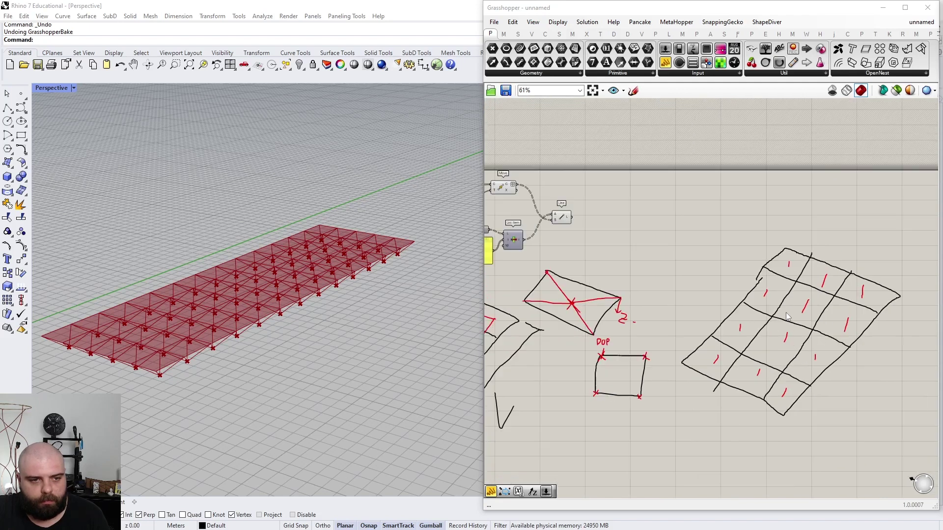
scroll(790, 302, up, 3)
click(633, 90)
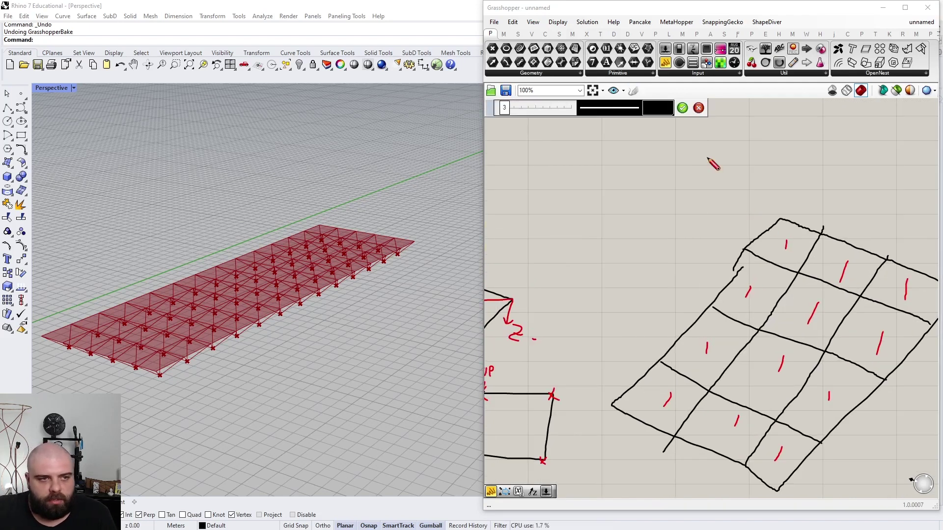
click(658, 108)
mouse_move(754, 134)
mouse_down()
mouse_move(810, 138)
mouse_move(799, 143)
mouse_up()
mouse_move(729, 161)
mouse_down()
mouse_move(787, 162)
mouse_move(795, 179)
mouse_up()
drag(727, 190, 782, 192)
scroll(813, 212, down, 3)
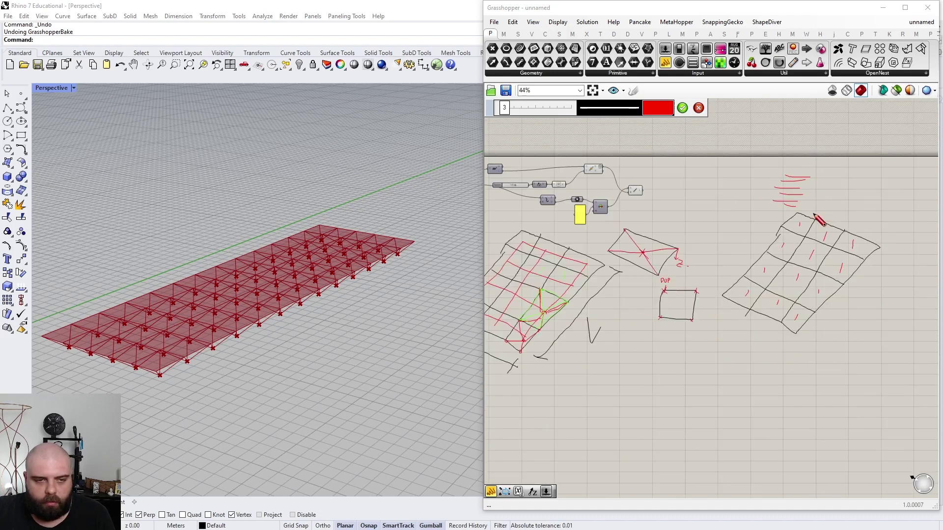
scroll(608, 166, up, 3)
scroll(596, 172, down, 2)
scroll(774, 189, up, 4)
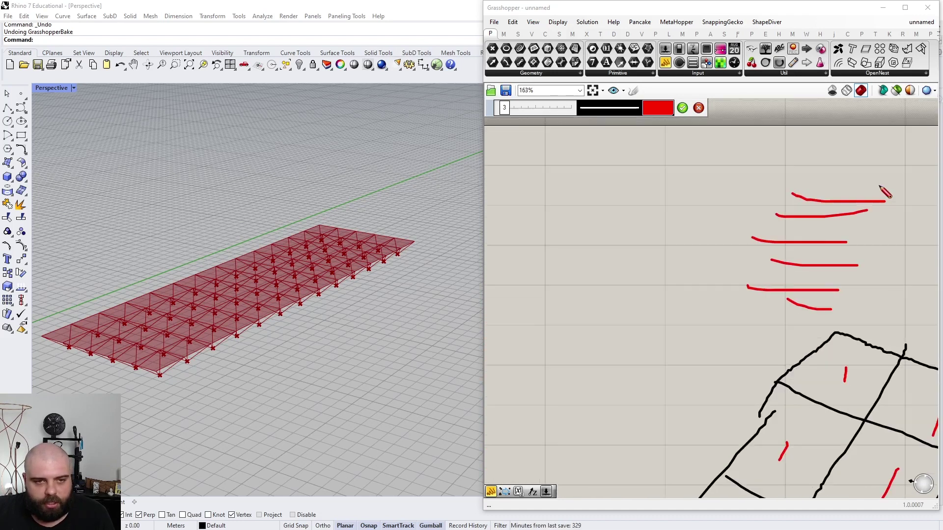
drag(785, 179, 773, 200)
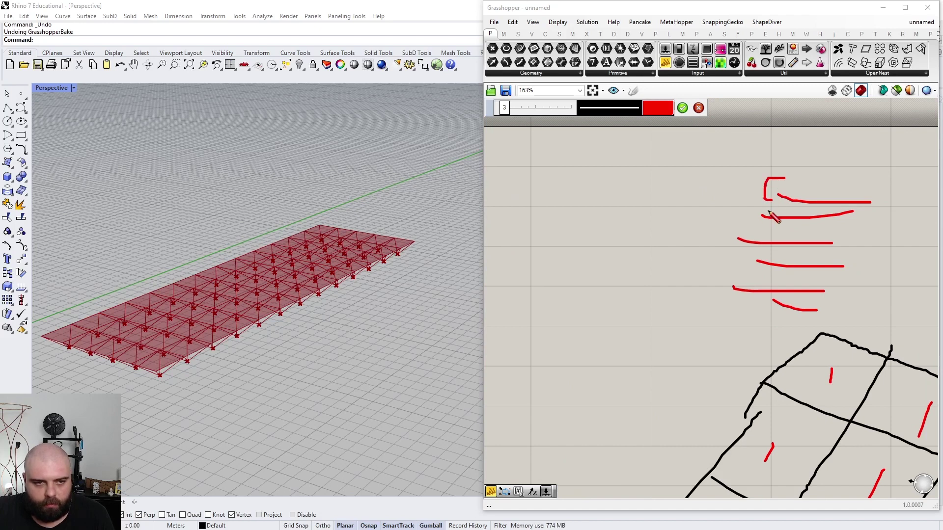
scroll(781, 243, down, 5)
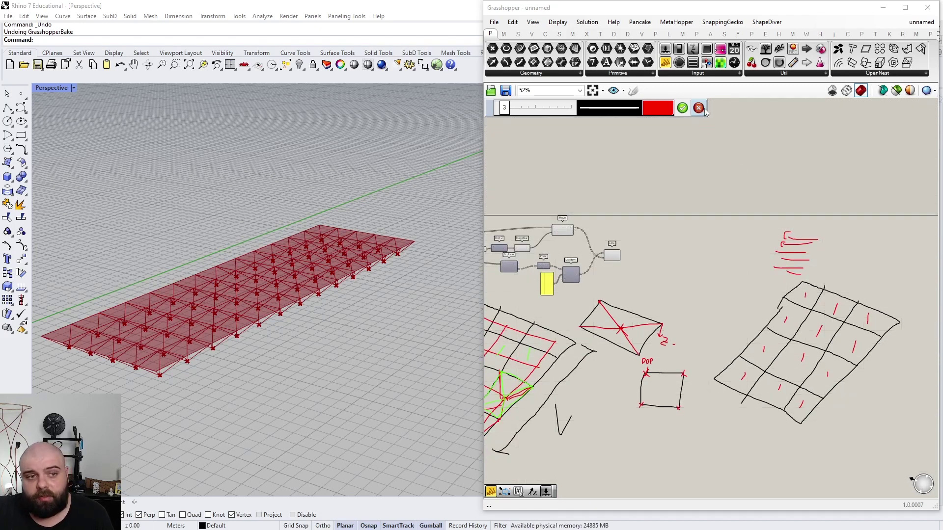
scroll(795, 245, up, 4)
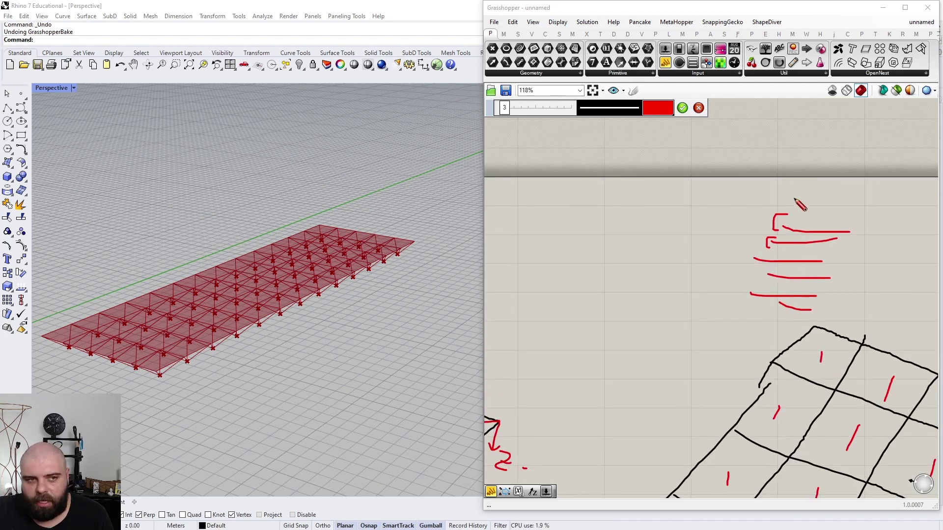
click(699, 111)
Step: Start a new sketch with a stack of five short horizontal lines above the copied grid, and colour it red
click(634, 92)
scroll(771, 228, down, 4)
scroll(776, 302, up, 4)
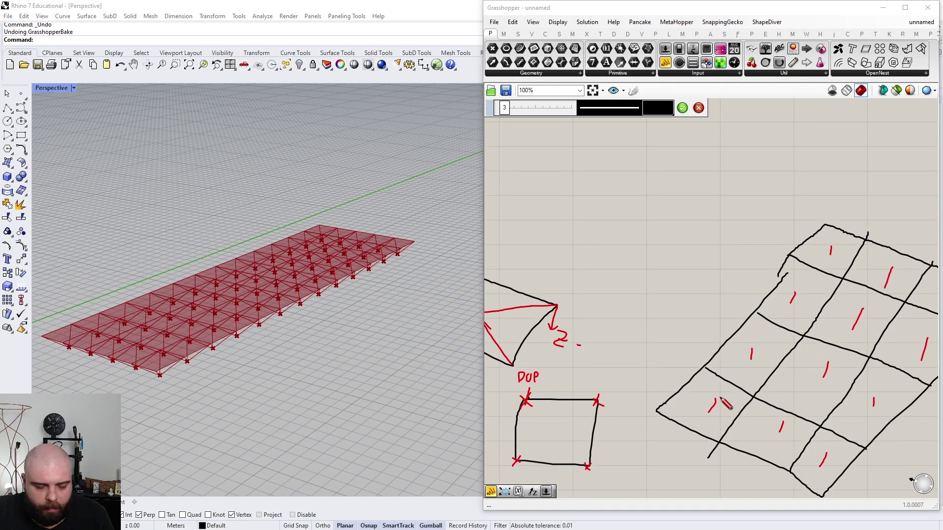
scroll(721, 399, down, 2)
scroll(912, 399, up, 2)
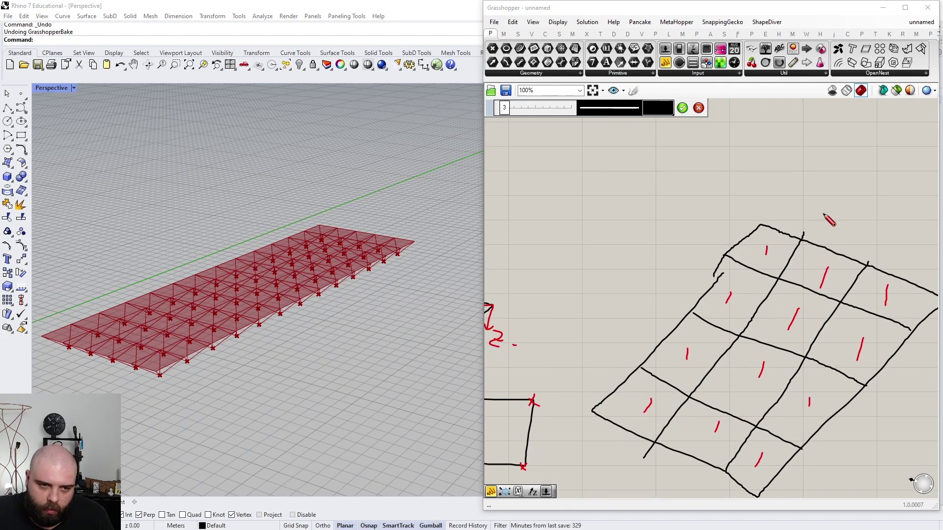
scroll(821, 215, down, 3)
scroll(724, 243, up, 4)
drag(717, 238, 776, 238)
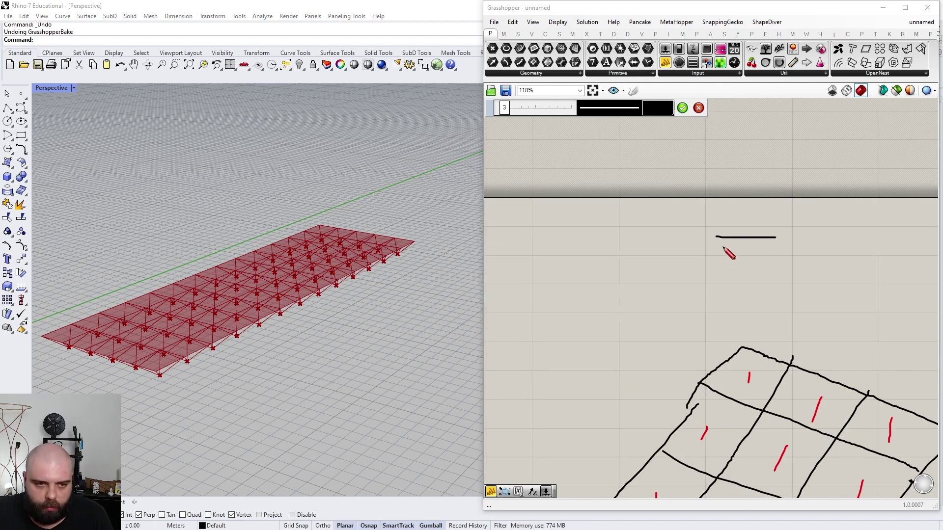
drag(718, 267, 765, 267)
drag(710, 286, 750, 287)
drag(698, 303, 756, 307)
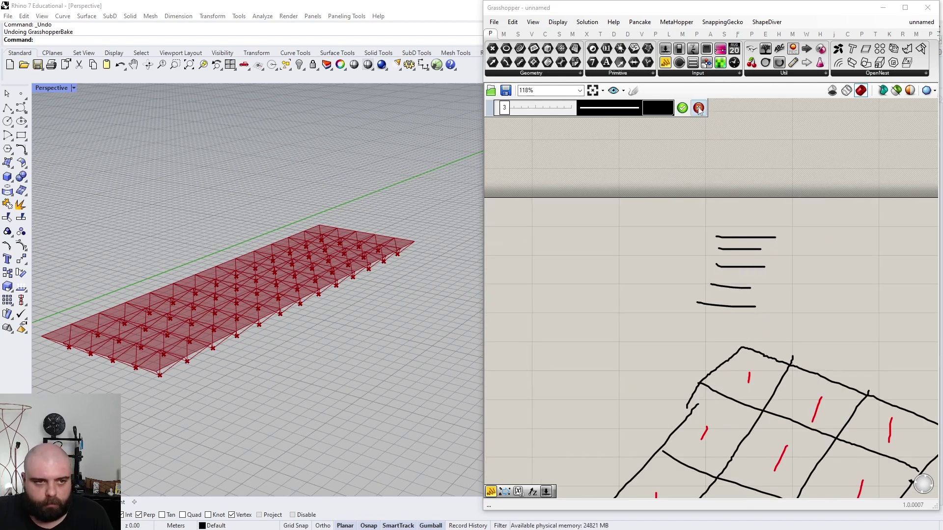
click(663, 107)
click(664, 134)
scroll(865, 249, down, 4)
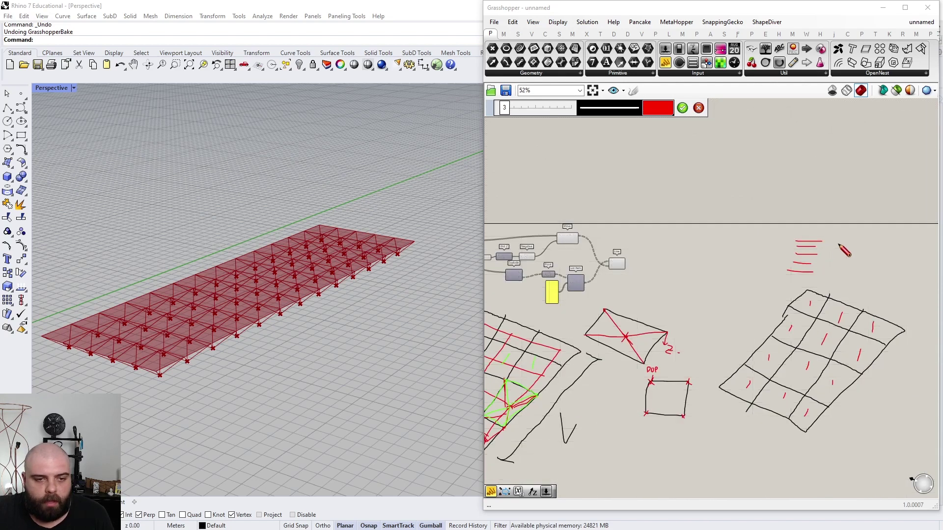
Step: Sketch a square bracket and a closing brace around the first four lines of the red stack
scroll(804, 253, up, 6)
scroll(864, 217, down, 6)
scroll(890, 265, up, 3)
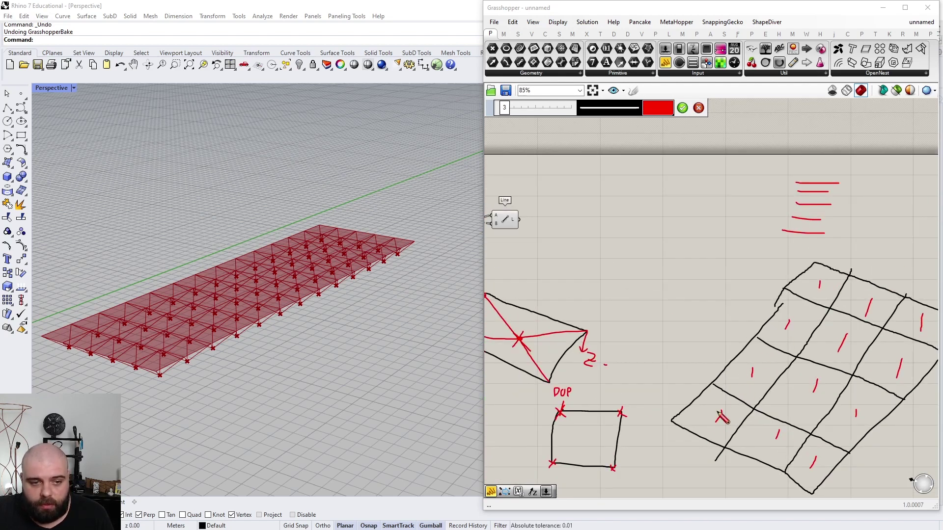
scroll(813, 189, up, 4)
drag(745, 160, 740, 265)
scroll(659, 293, down, 3)
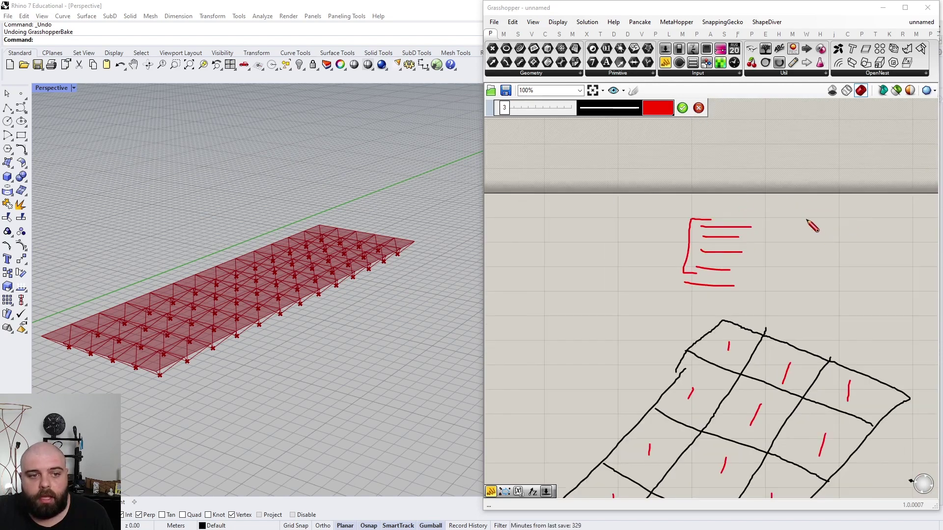
scroll(796, 224, up, 2)
mouse_move(745, 217)
mouse_down()
mouse_move(762, 288)
mouse_move(735, 299)
mouse_up()
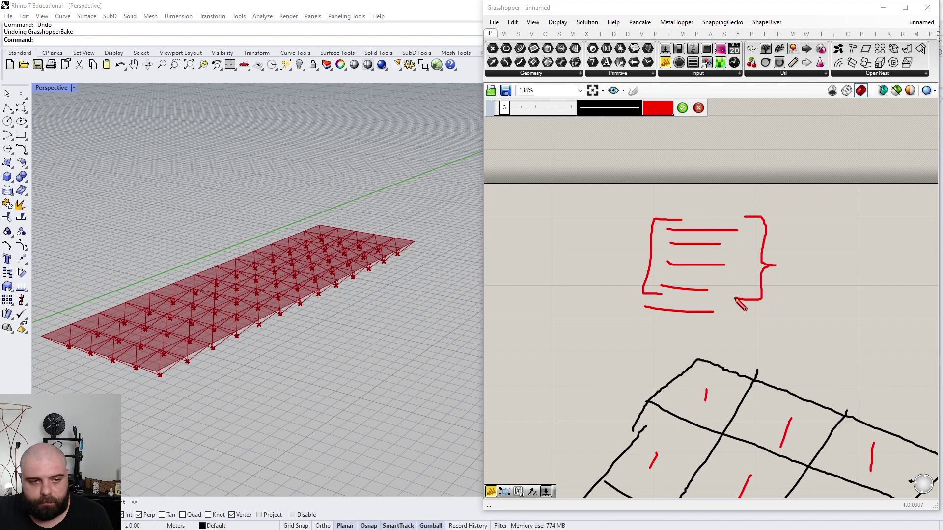
scroll(765, 211, down, 3)
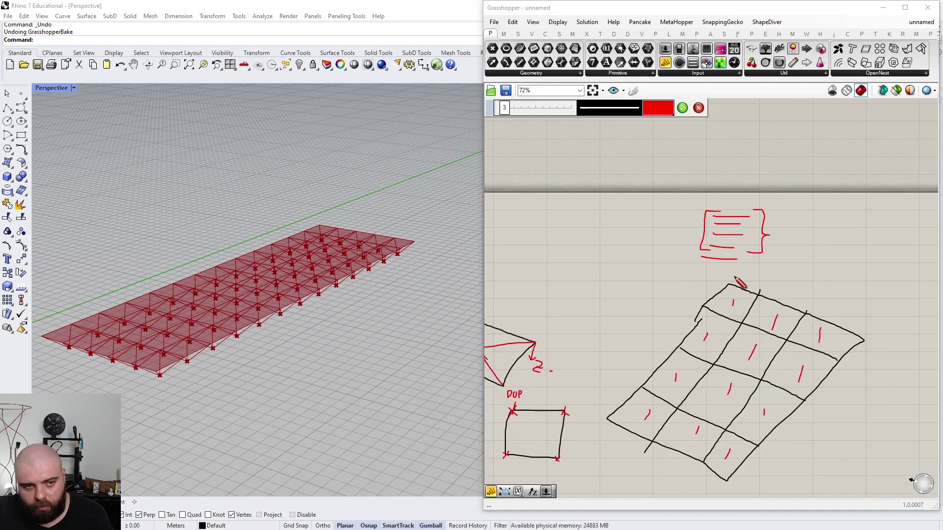
Step: Add three more short lines below the stack and group the lower four lines with a second brace
scroll(745, 288, up, 3)
mouse_move(664, 246)
mouse_down()
mouse_move(751, 247)
mouse_move(733, 259)
mouse_up()
mouse_move(677, 276)
mouse_down()
mouse_move(786, 277)
mouse_move(753, 305)
mouse_up()
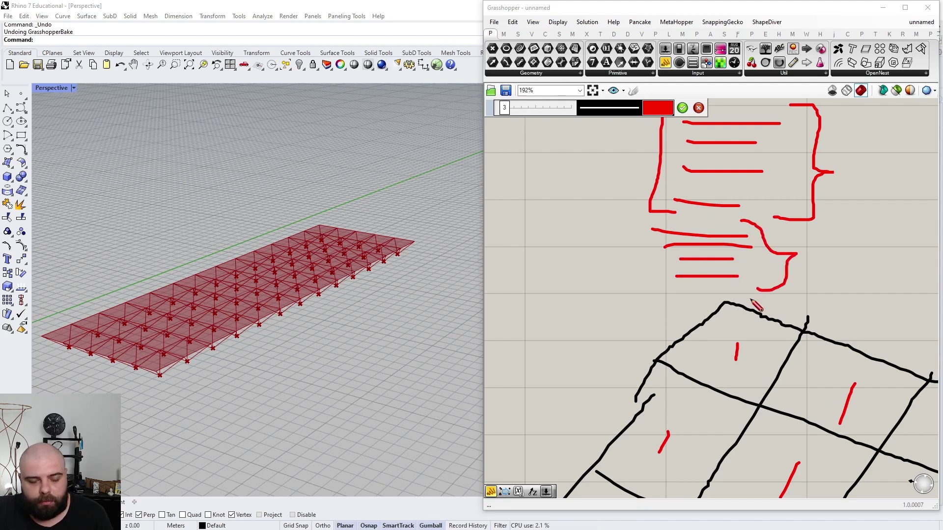
scroll(747, 305, down, 3)
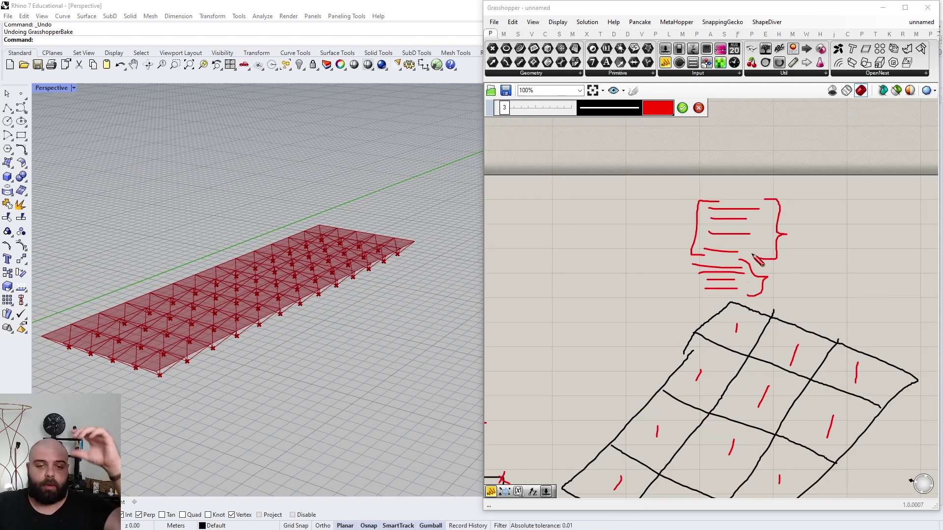
Step: Write the label POLY beside the upper brace and accept the sketch
scroll(805, 213, up, 3)
mouse_move(793, 278)
mouse_down()
mouse_move(798, 247)
mouse_move(833, 238)
mouse_up()
mouse_move(848, 231)
mouse_down()
mouse_move(869, 274)
mouse_move(873, 218)
mouse_up()
scroll(835, 249, down, 3)
scroll(815, 262, down, 2)
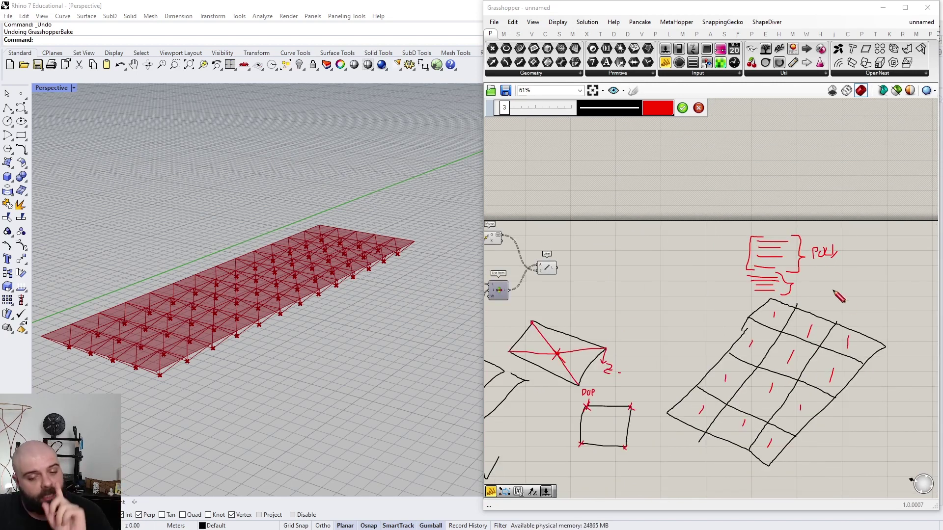
scroll(736, 405, up, 3)
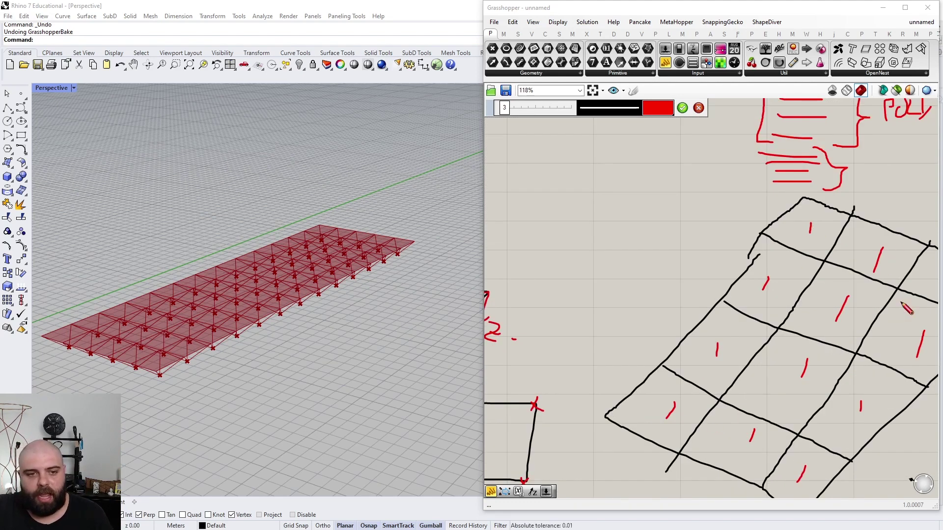
scroll(903, 303, down, 8)
scroll(706, 282, up, 10)
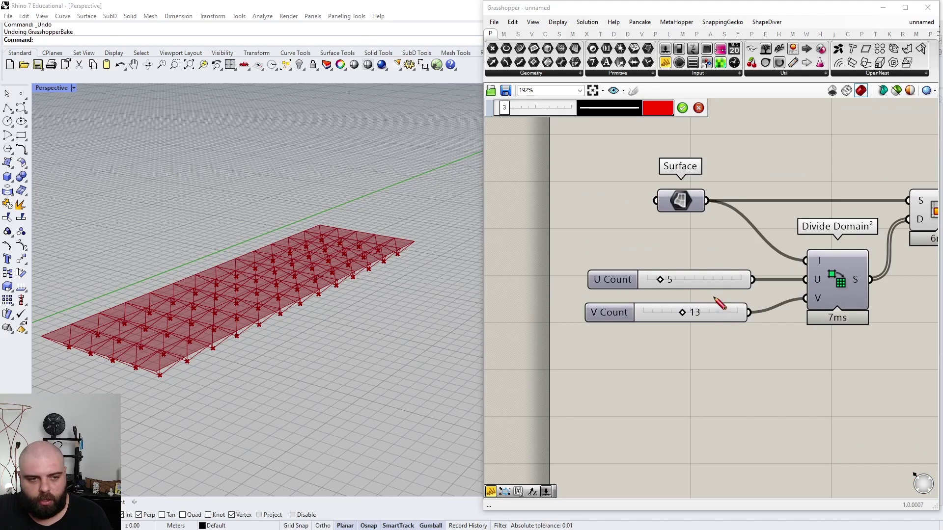
scroll(708, 314, down, 5)
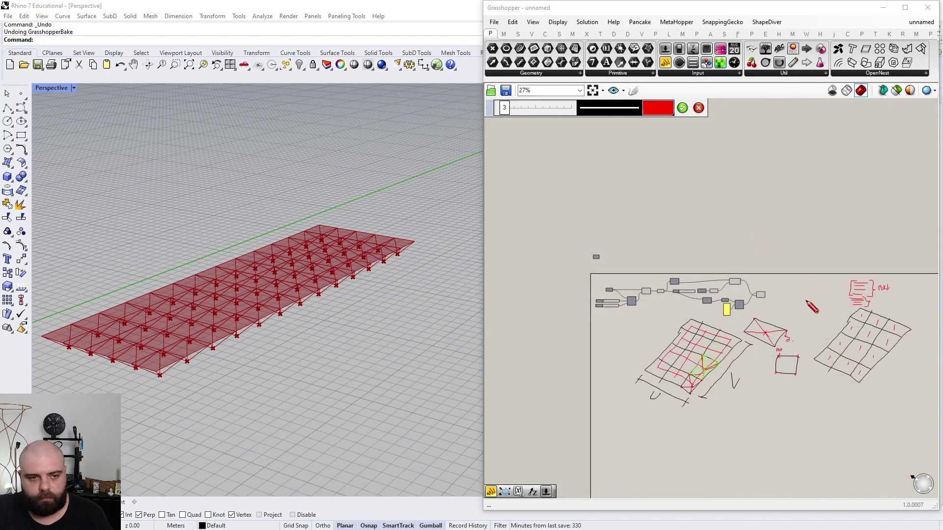
click(683, 109)
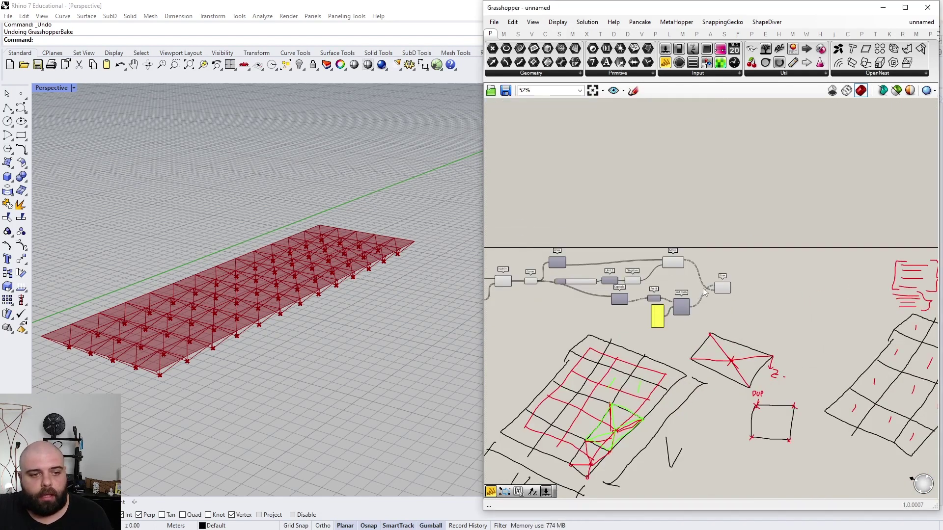
Step: Remove the Graft from the Move component's geometry output and graft the Line component's B input instead
scroll(718, 271, up, 4)
click(733, 314)
scroll(645, 248, up, 3)
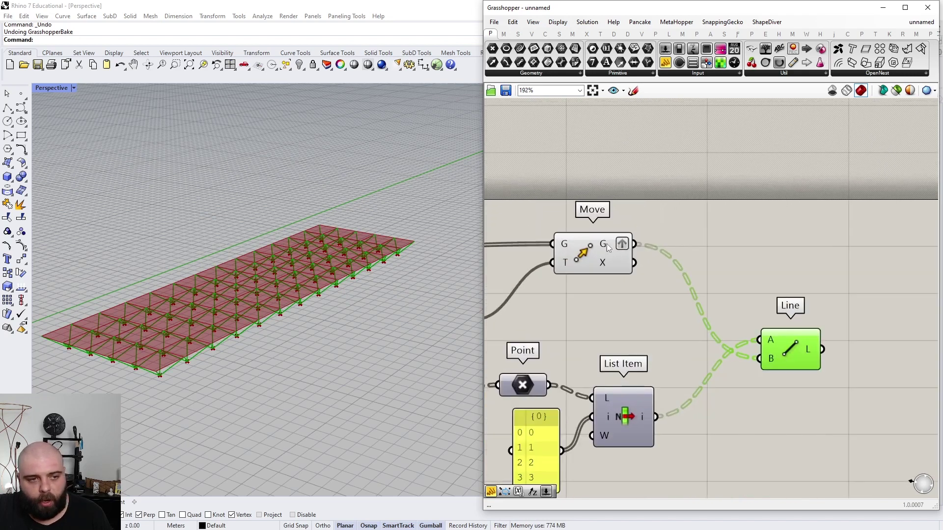
mouse_move(608, 248)
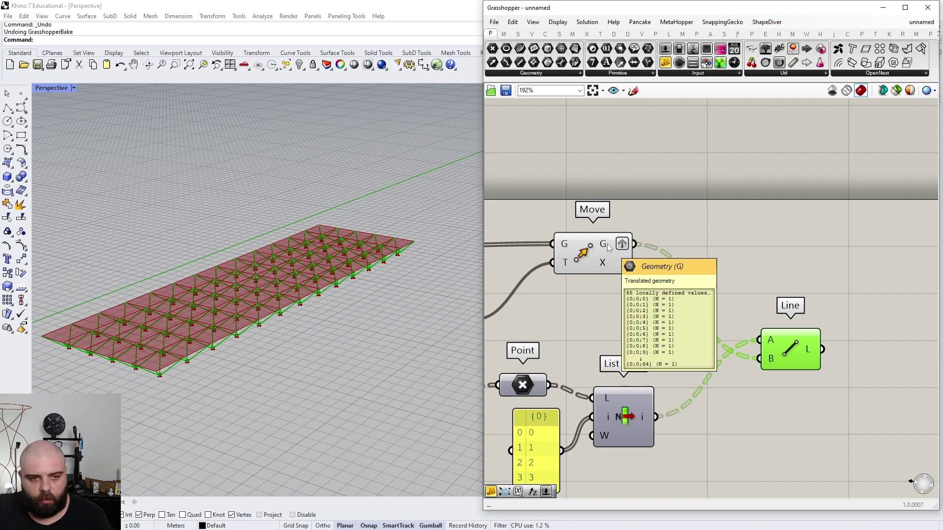
drag(801, 354, 775, 333)
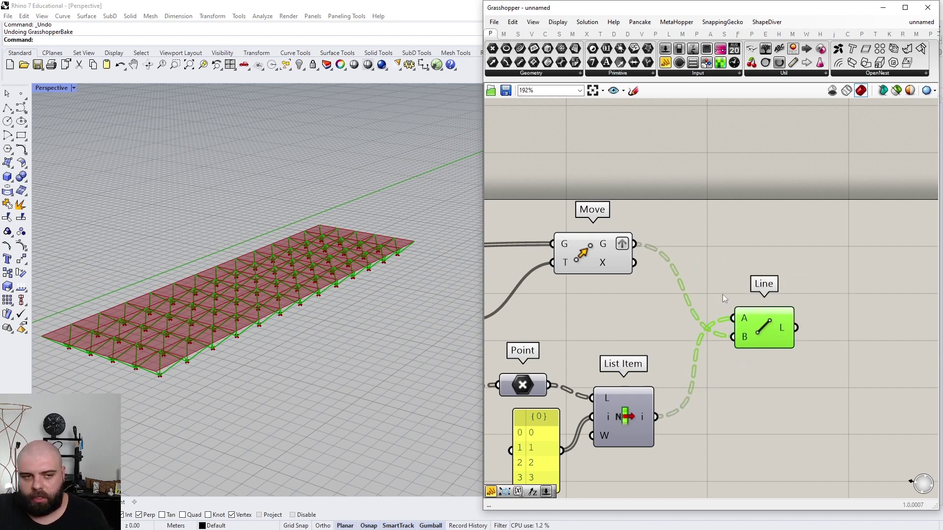
right_click(610, 244)
click(640, 308)
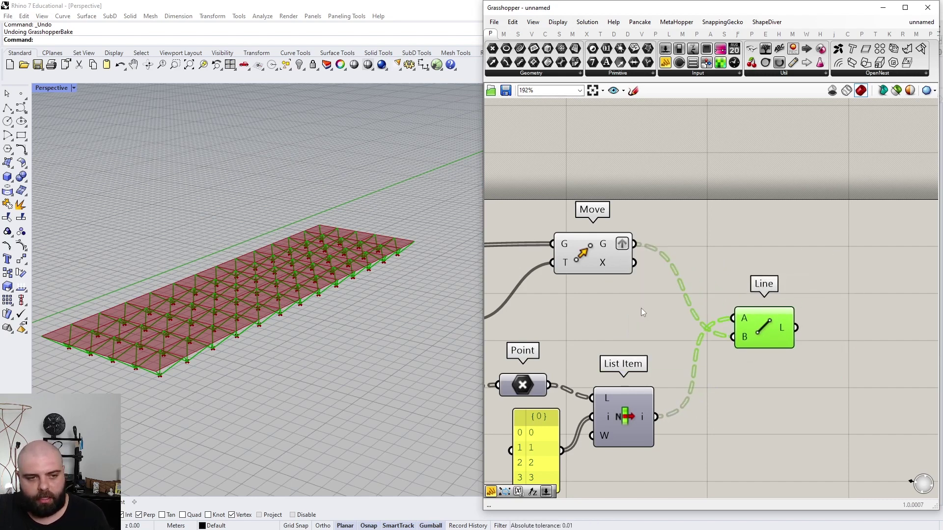
right_click(749, 338)
click(771, 417)
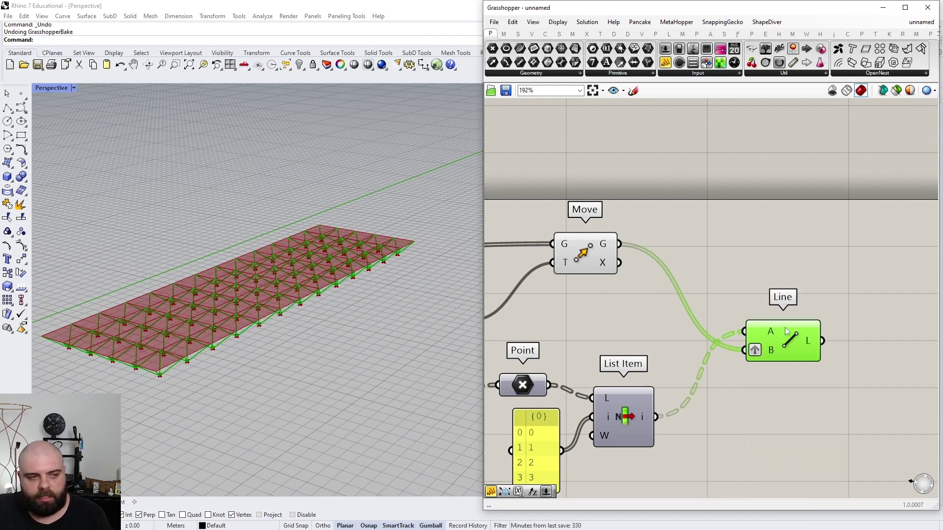
Step: Adjust the positions of the Move and Line components slightly and deselect them
mouse_move(581, 236)
mouse_down()
mouse_move(597, 241)
mouse_move(587, 239)
mouse_up()
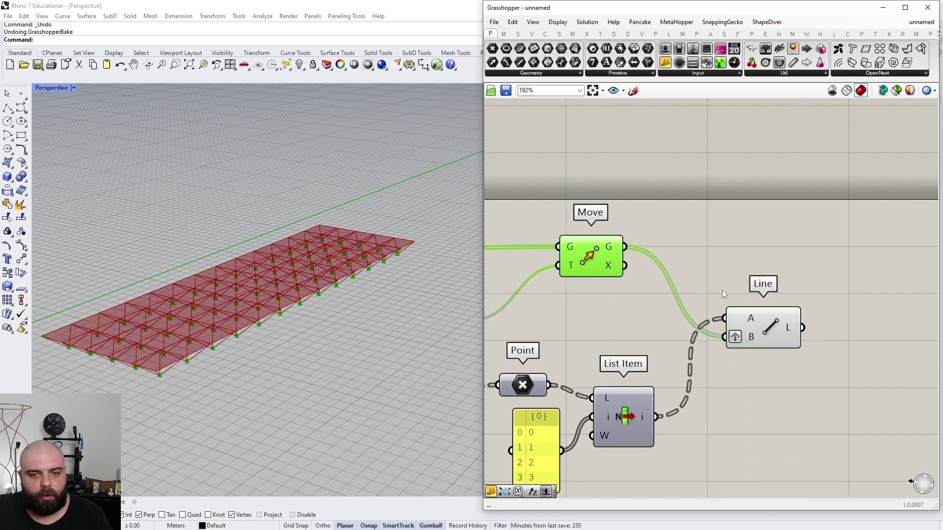
drag(769, 337, 777, 335)
drag(689, 284, 829, 373)
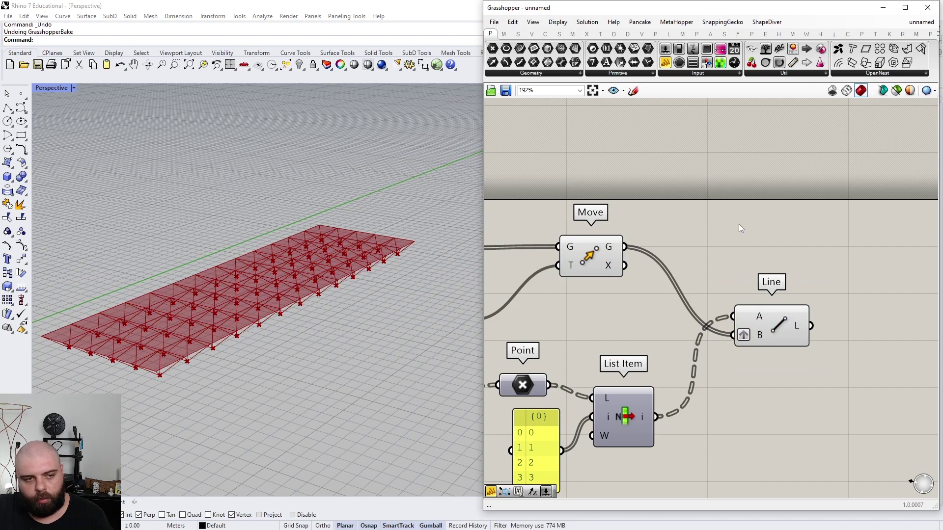
Step: Add a Point parameter fed by the Move component's geometry output and place it above the Line component
double_click(738, 224)
text(POIN)
key(Return)
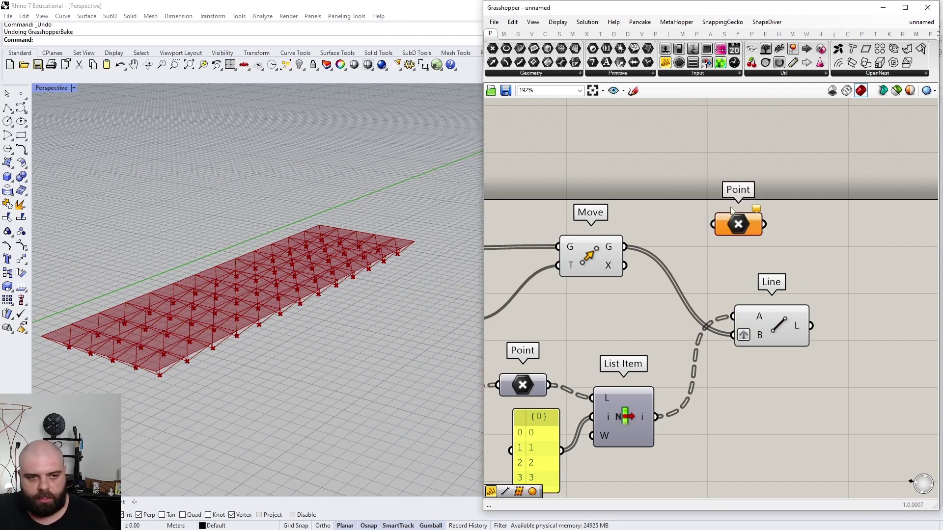
drag(626, 247, 837, 190)
scroll(629, 257, down, 4)
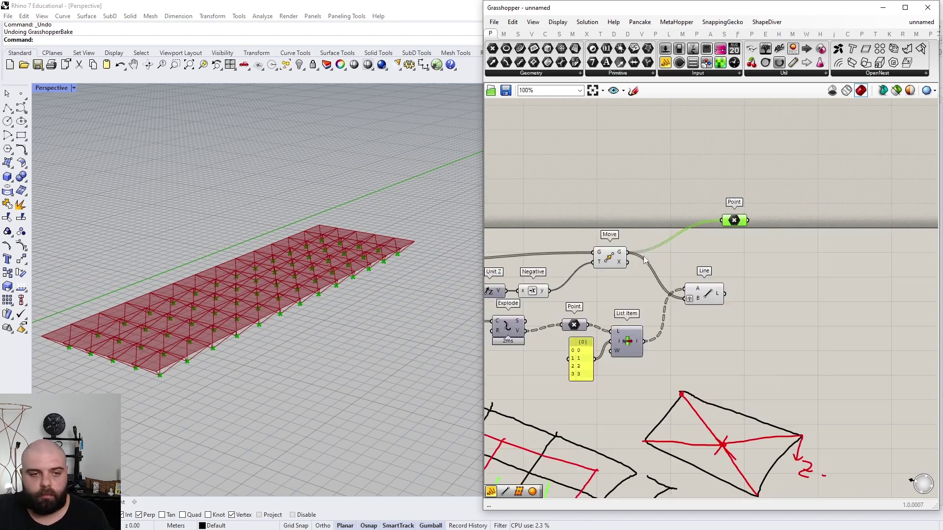
scroll(727, 211, up, 3)
drag(722, 245, 638, 245)
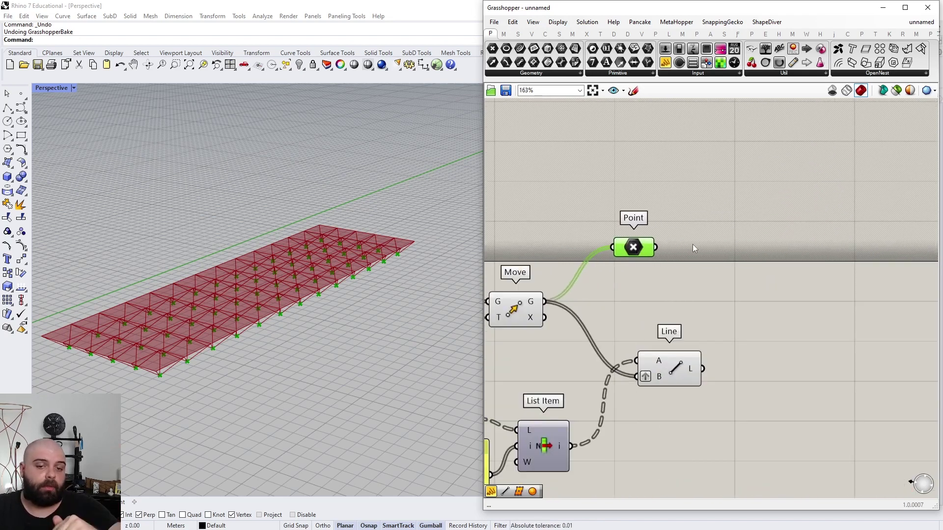
Step: Read the Point parameter's data in a temporary panel, and delete the panel
drag(781, 238, 735, 247)
mouse_move(854, 211)
mouse_down()
mouse_move(855, 253)
mouse_move(855, 207)
mouse_up()
scroll(856, 210, up, 2)
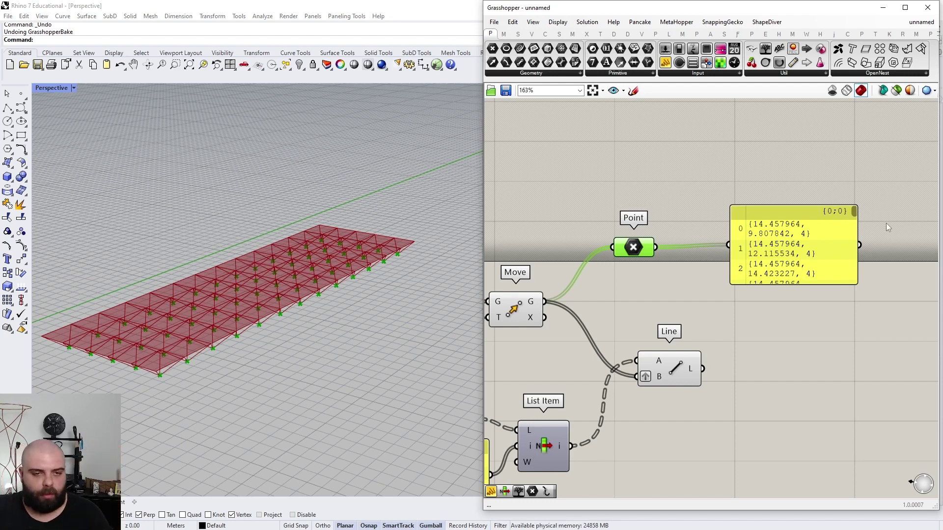
scroll(886, 223, down, 2)
scroll(881, 228, up, 2)
click(854, 247)
key(Delete)
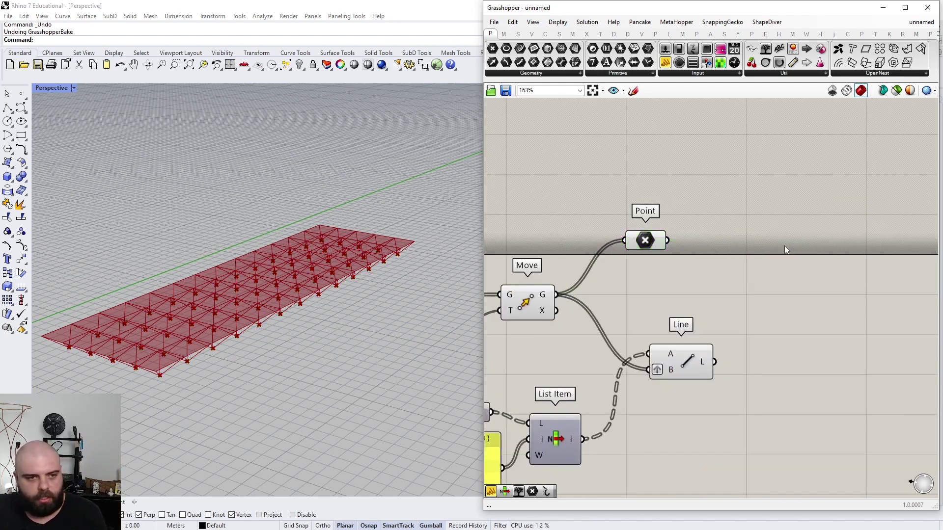
Step: Select the Point parameter and examine its highlighted lower points in the model from a higher angle
scroll(825, 245, down, 5)
scroll(747, 243, up, 5)
click(745, 242)
scroll(381, 212, down, 8)
right_drag(381, 211, 339, 300)
scroll(353, 284, up, 6)
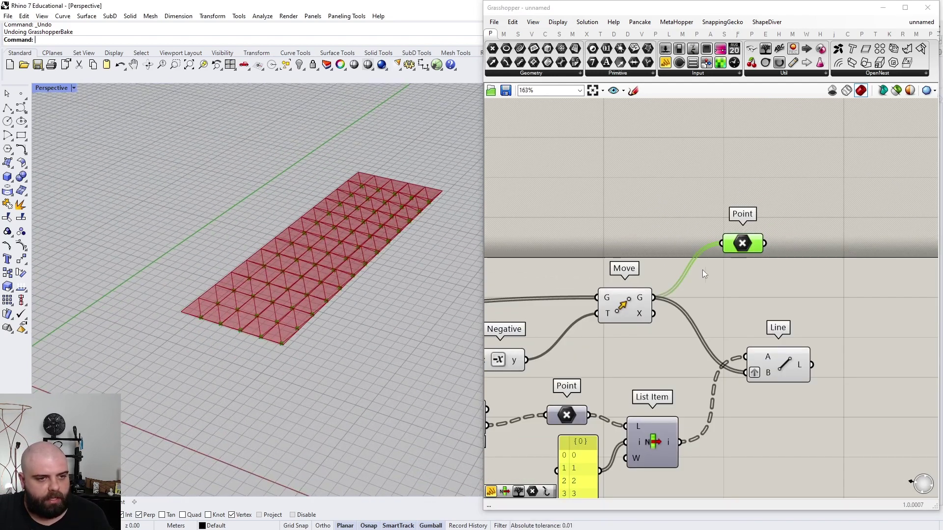
scroll(656, 203, down, 6)
click(634, 90)
scroll(644, 294, down, 3)
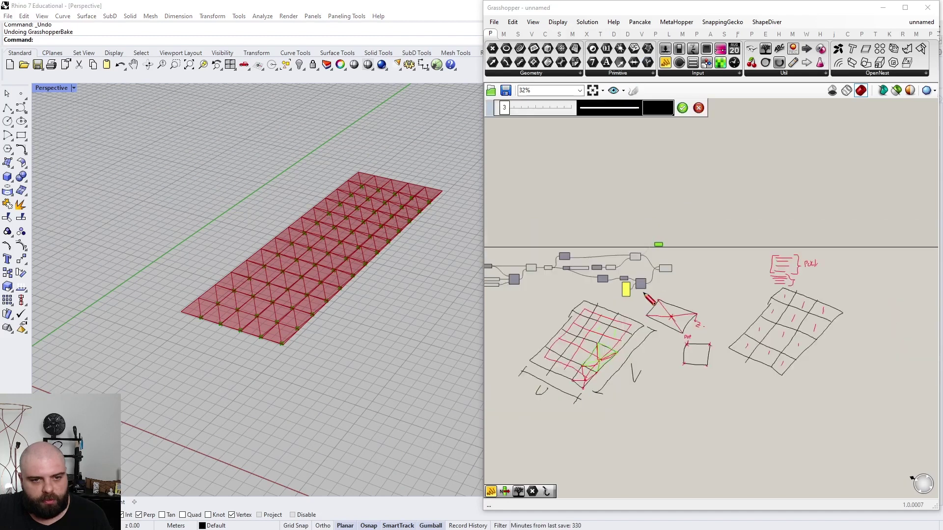
scroll(771, 309, up, 5)
mouse_move(811, 323)
mouse_down()
mouse_move(761, 393)
mouse_move(783, 372)
mouse_move(790, 323)
mouse_up()
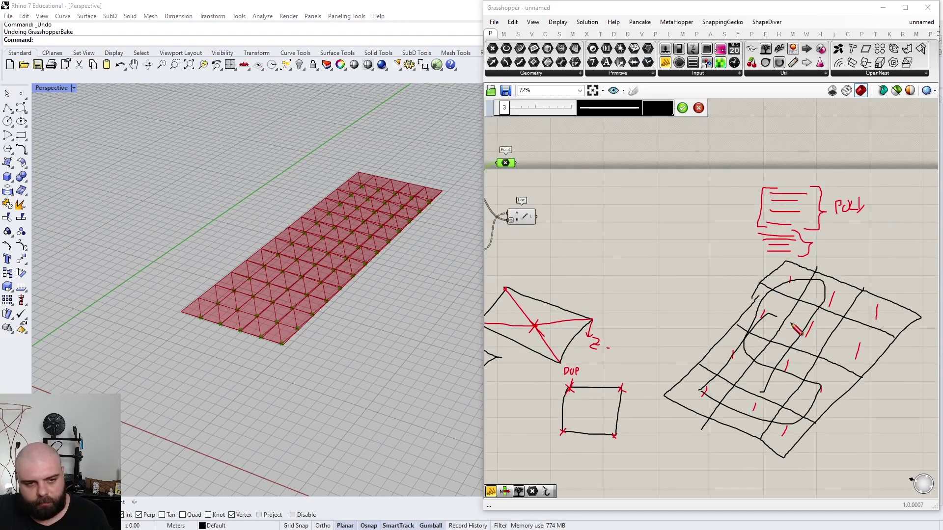
scroll(839, 334, down, 3)
click(699, 108)
Step: Add a List Item component beside the Point parameter and connect the points to its list input
scroll(683, 209, up, 5)
double_click(632, 267)
text(LIST ITEM)
key(Return)
drag(632, 267, 649, 267)
scroll(592, 259, up, 5)
drag(590, 256, 666, 249)
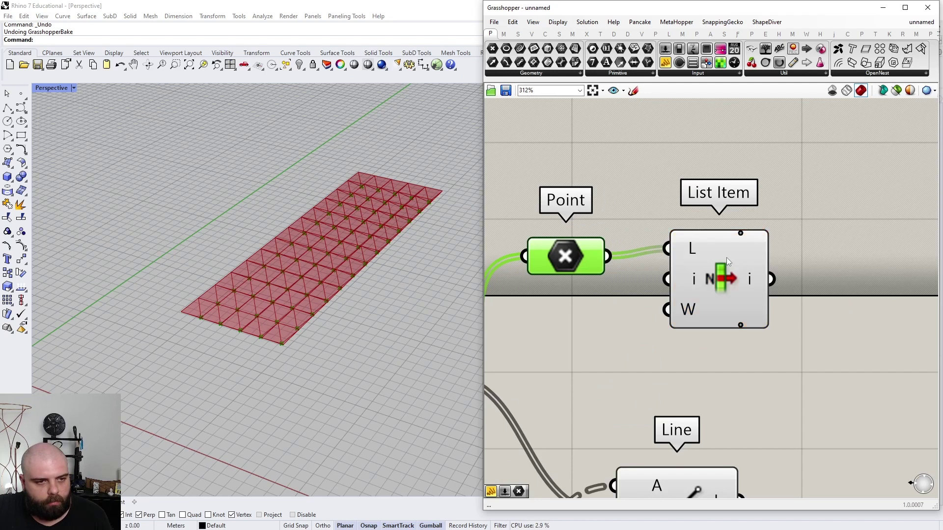
drag(727, 257, 725, 266)
Step: Add a +1 output to the new List Item component and check the selected corner points in the model
scroll(210, 309, up, 8)
right_drag(209, 311, 219, 309)
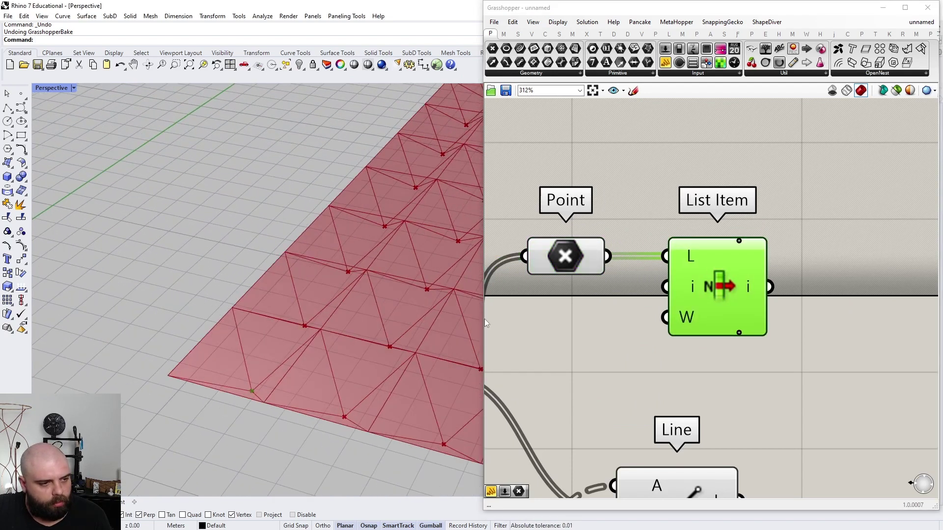
scroll(738, 334, up, 1)
click(738, 333)
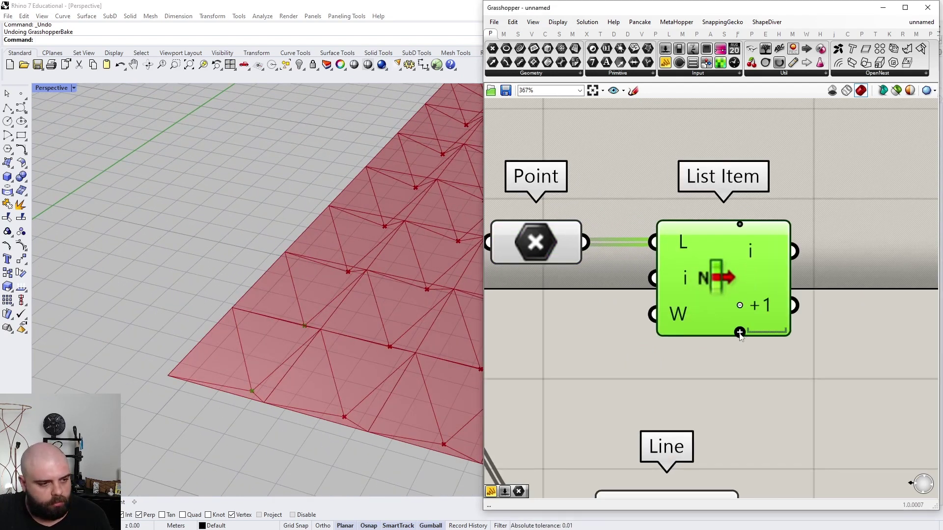
scroll(212, 403, up, 2)
scroll(213, 403, down, 3)
scroll(167, 419, down, 2)
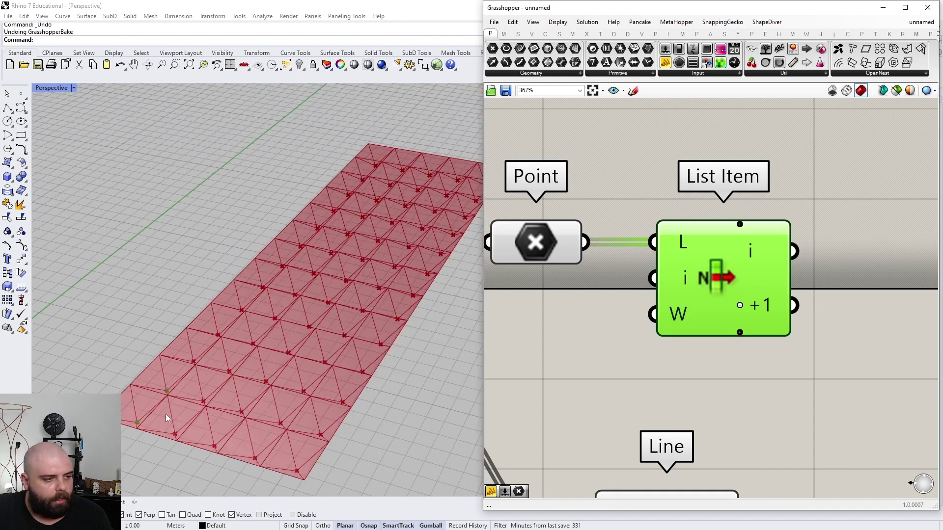
Step: Add +2 and +3 outputs to the new List Item component, check the selected points in the model, and delete the component
click(740, 332)
click(741, 346)
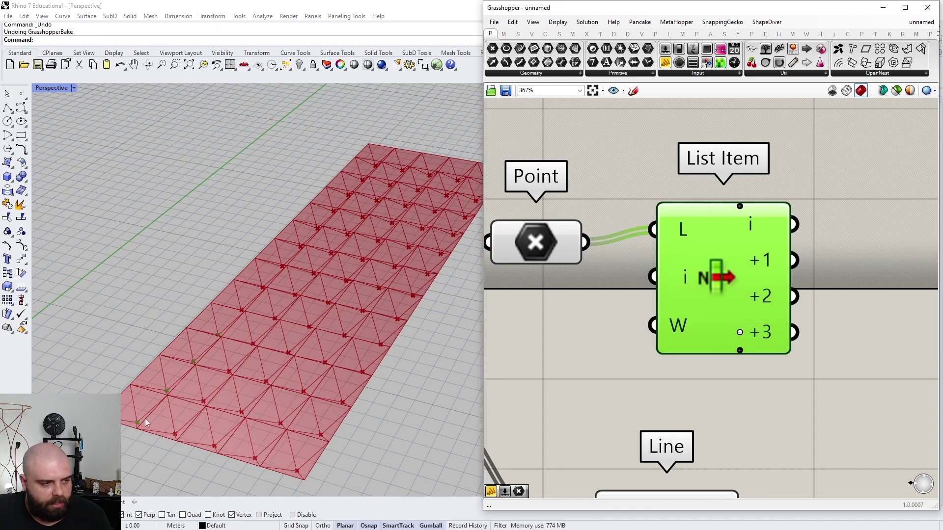
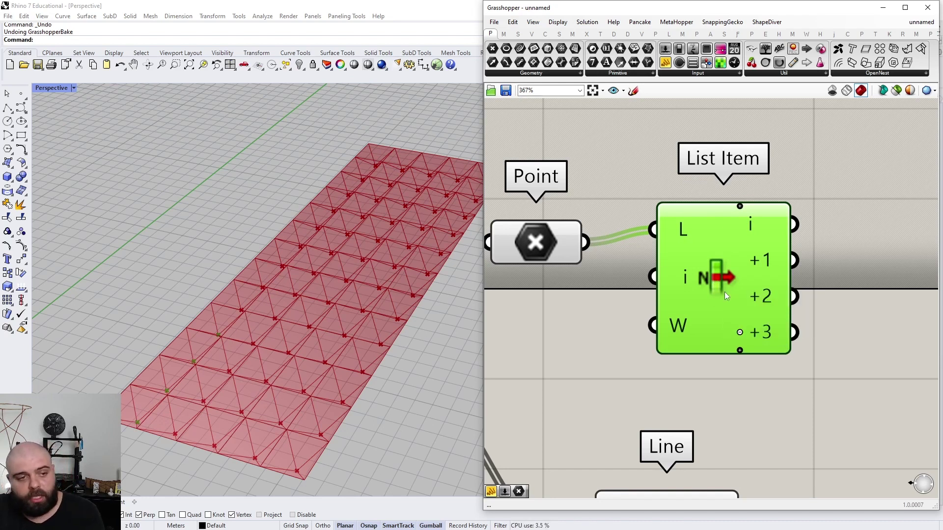
key(Delete)
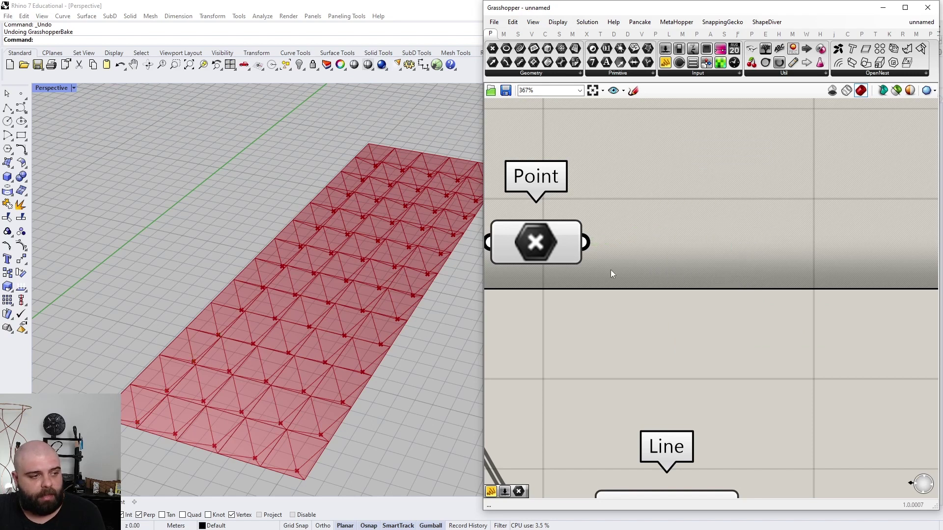
Step: Set the V Count slider to 11 and move it slightly lower, away from the U Count slider
scroll(856, 264, down, 5)
scroll(620, 293, up, 5)
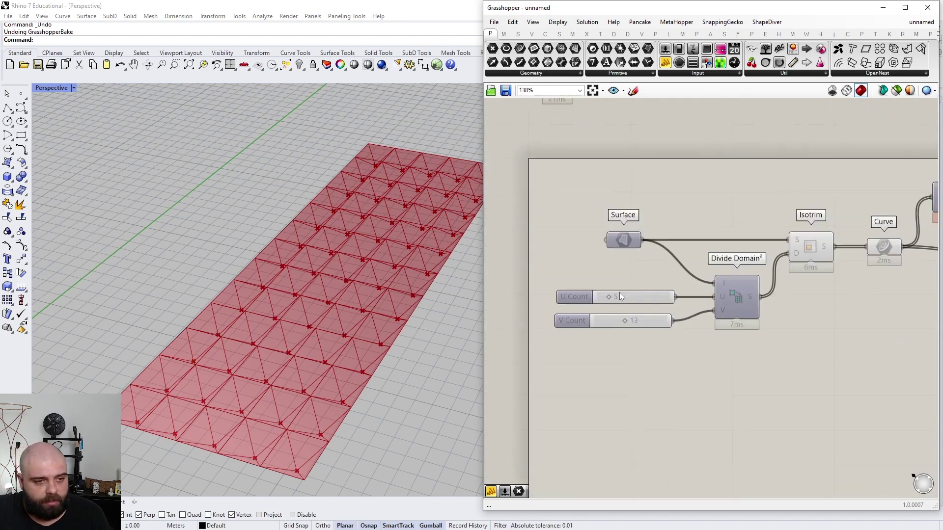
scroll(625, 341, down, 2)
mouse_move(627, 340)
mouse_down()
mouse_move(653, 341)
mouse_move(590, 343)
mouse_move(612, 343)
mouse_up()
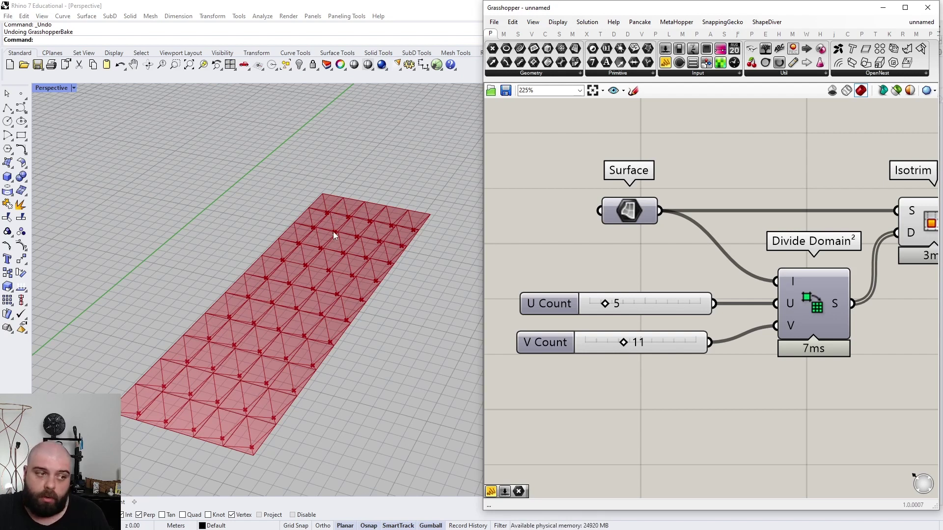
drag(676, 344, 672, 368)
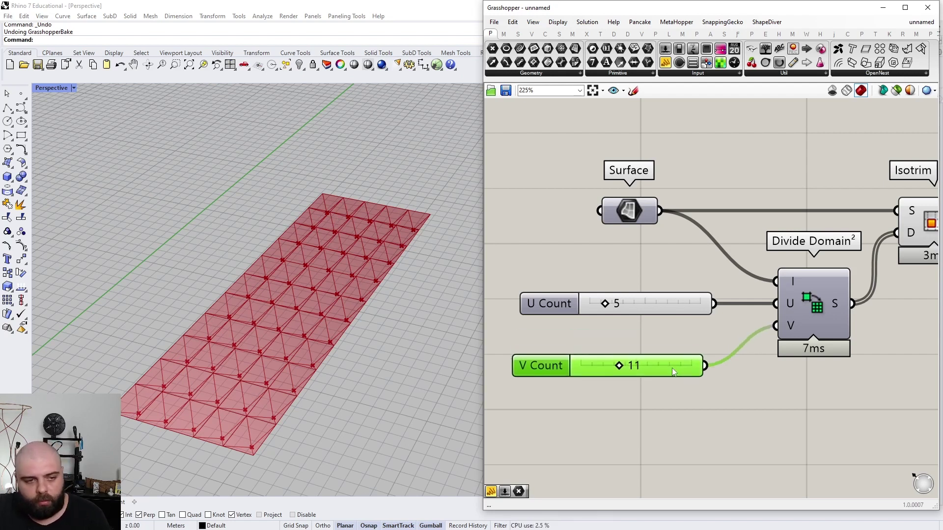
Step: Add an Integer parameter beside the V Count slider and connect the slider's output to it
double_click(714, 391)
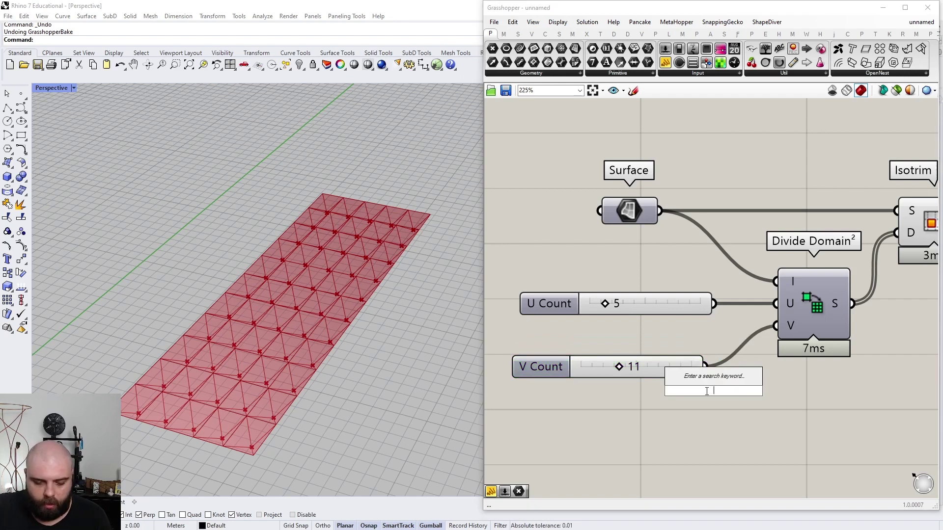
text(integer)
key(Return)
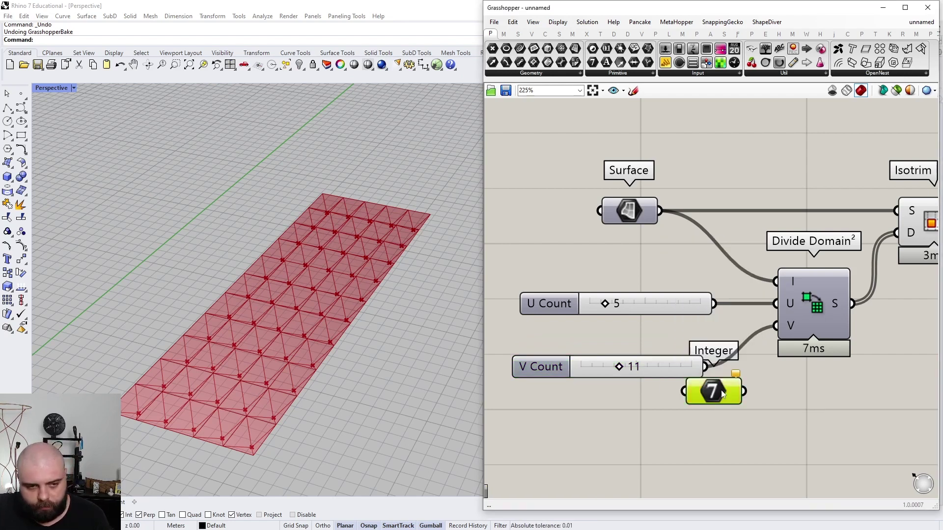
drag(722, 395, 765, 402)
drag(706, 367, 729, 398)
Step: Move the Integer parameter across the canvas to sit directly above the Point parameter that holds the lower points
drag(756, 399, 574, 404)
drag(493, 390, 727, 283)
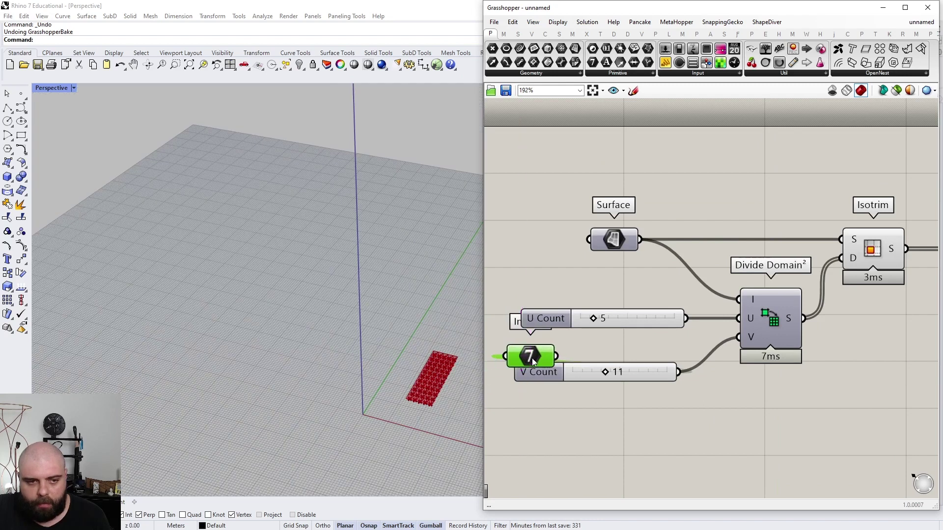
scroll(554, 362, down, 11)
scroll(740, 317, up, 8)
click(666, 260)
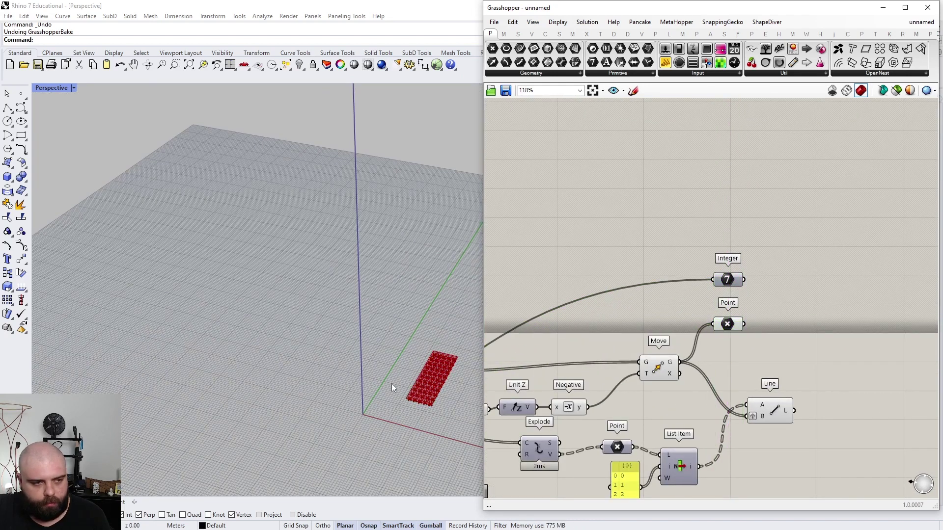
Step: Insert a relay on the wire from V Count to the Integer parameter and place it above Divide Domain²
scroll(444, 393, up, 5)
scroll(904, 291, down, 5)
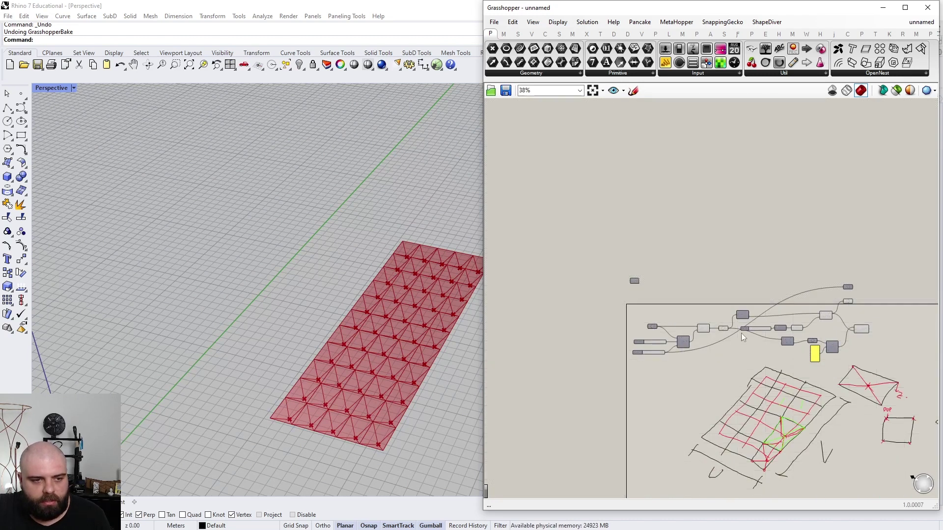
scroll(742, 333, up, 5)
scroll(836, 261, down, 2)
drag(836, 261, 645, 254)
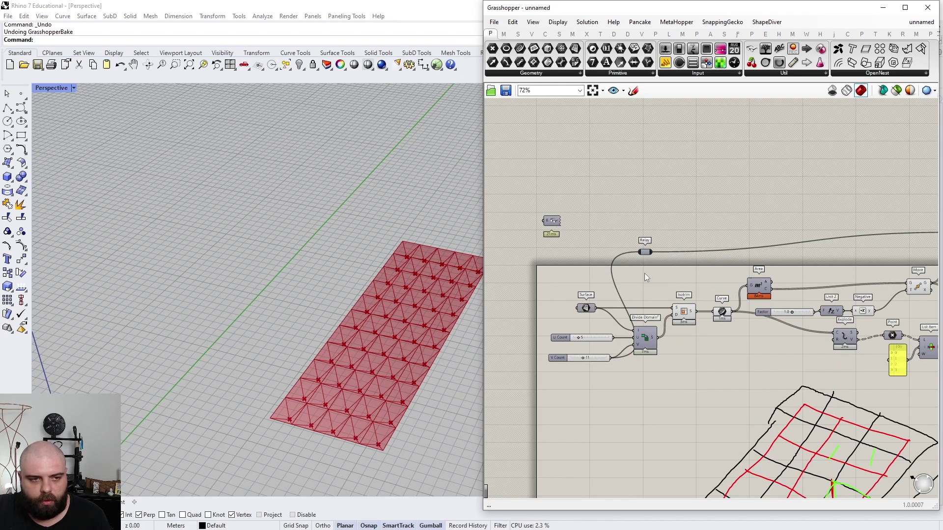
Step: Check the Point parameter's highlighted lower points and add a Partition List component beside it
scroll(644, 274, down, 4)
scroll(816, 251, up, 8)
click(696, 313)
scroll(308, 296, down, 5)
right_drag(309, 295, 372, 296)
scroll(366, 309, up, 6)
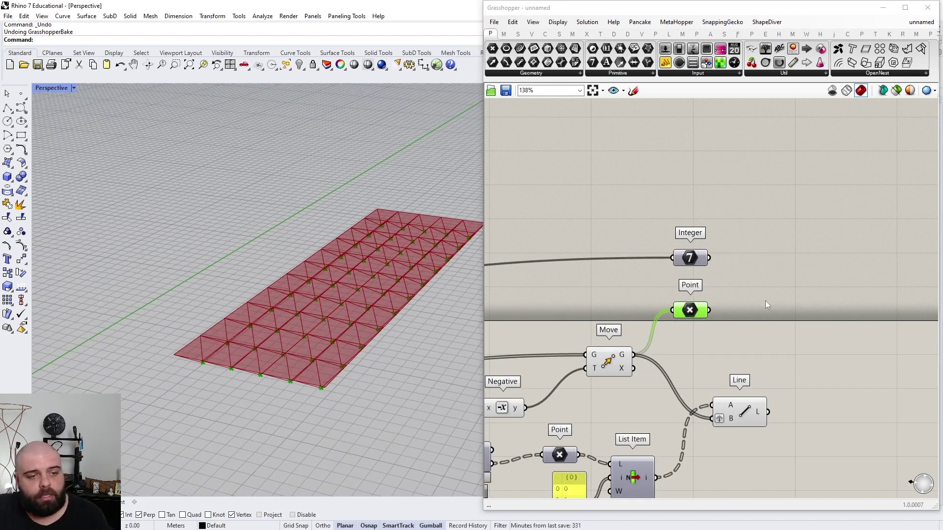
double_click(768, 307)
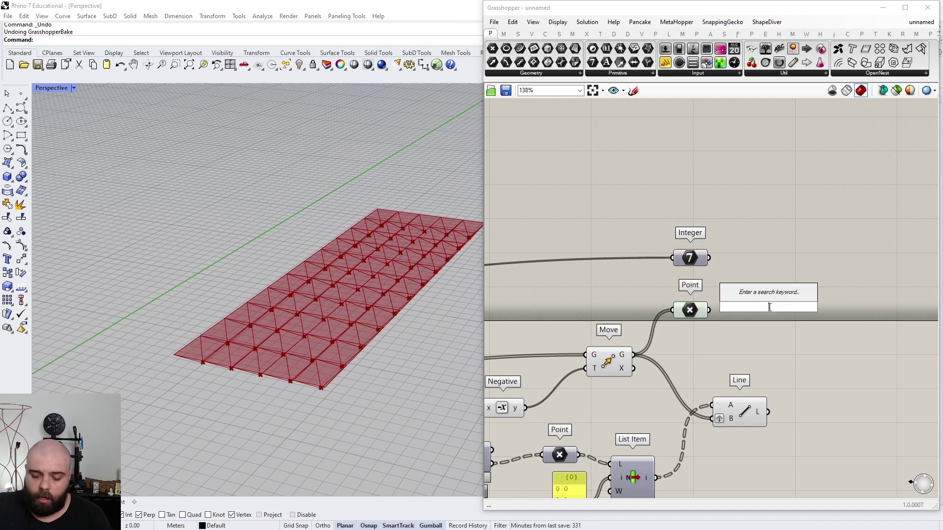
text(PART)
click(753, 270)
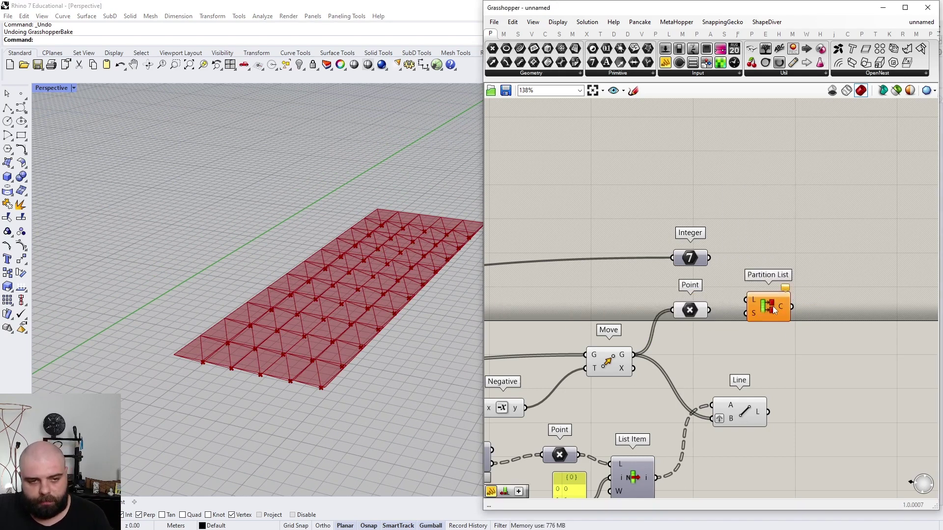
Step: Connect the Point parameter to the Partition List's list input
scroll(714, 288, down, 3)
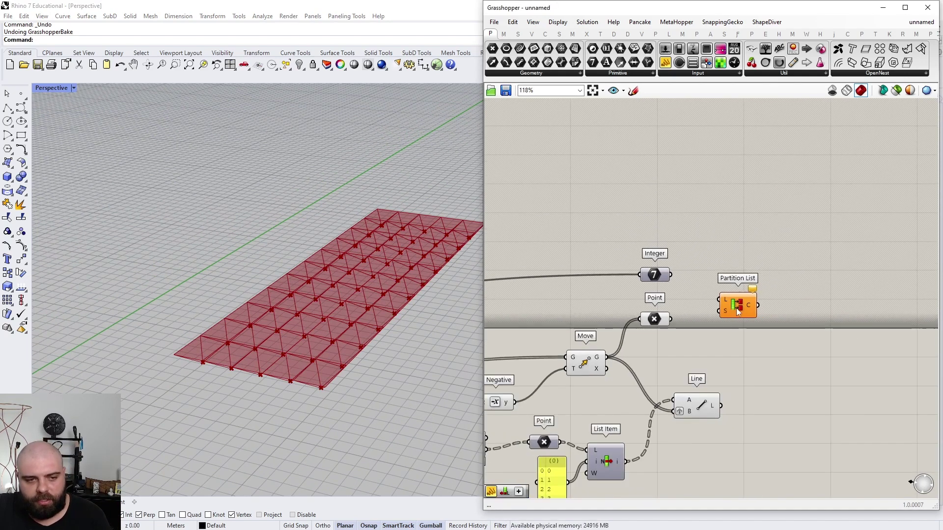
scroll(724, 276, up, 8)
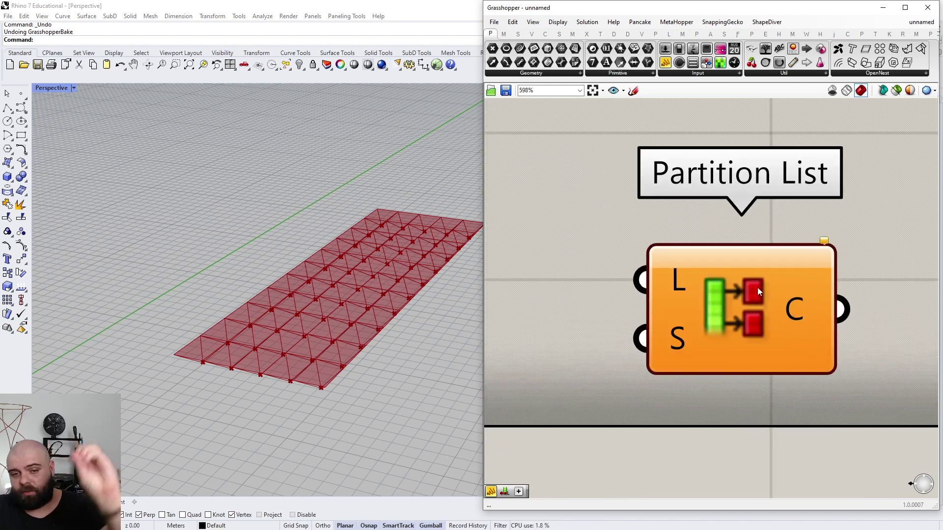
scroll(757, 287, down, 10)
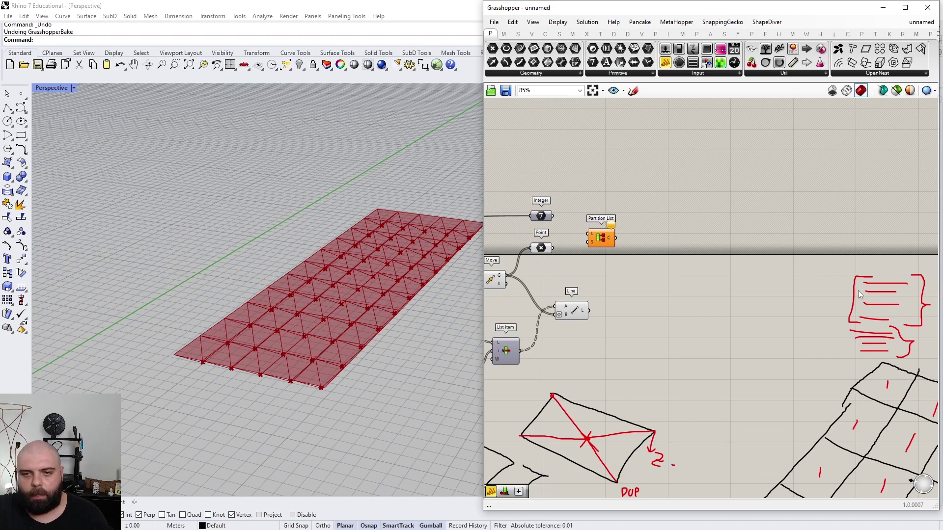
scroll(860, 294, down, 3)
scroll(538, 265, up, 5)
click(524, 263)
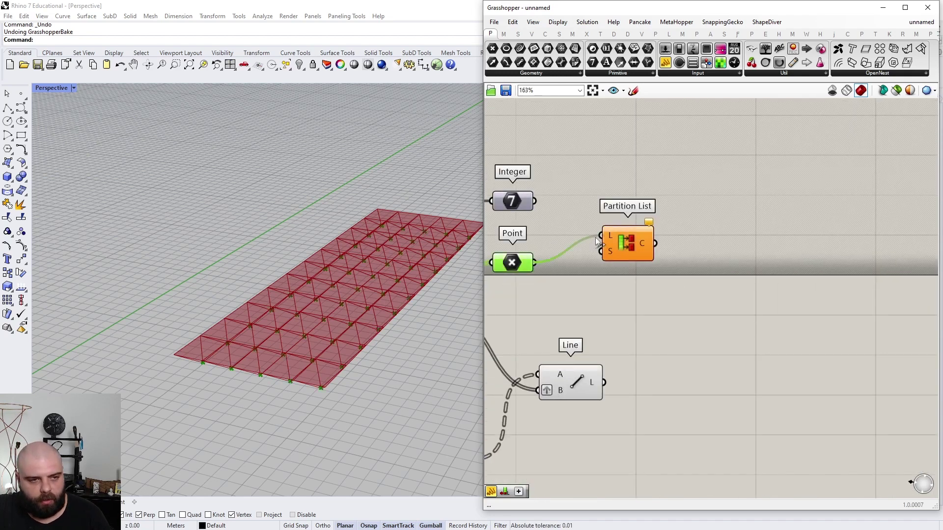
drag(596, 241, 600, 236)
Step: Connect the Integer parameter to the Partition List's size input and line the component up with the Point parameter
scroll(668, 217, down, 3)
scroll(664, 217, up, 5)
click(625, 232)
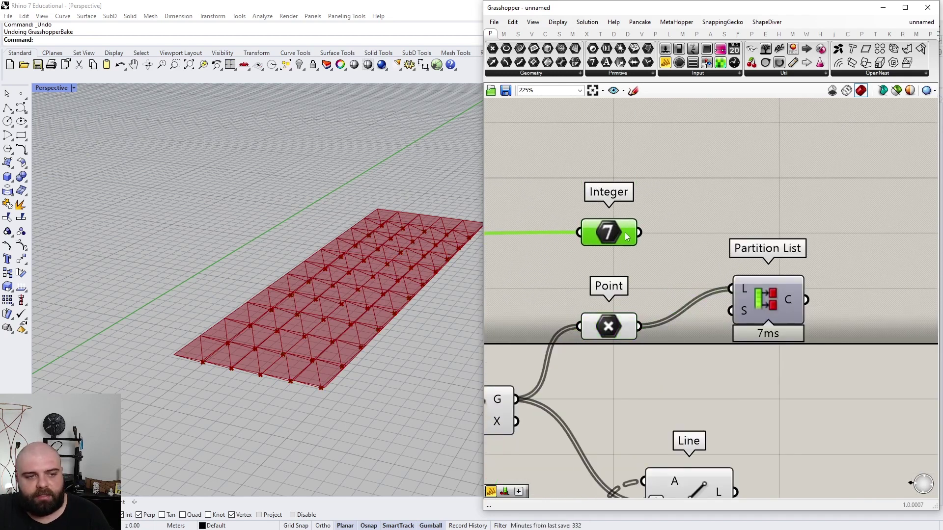
drag(639, 233, 746, 349)
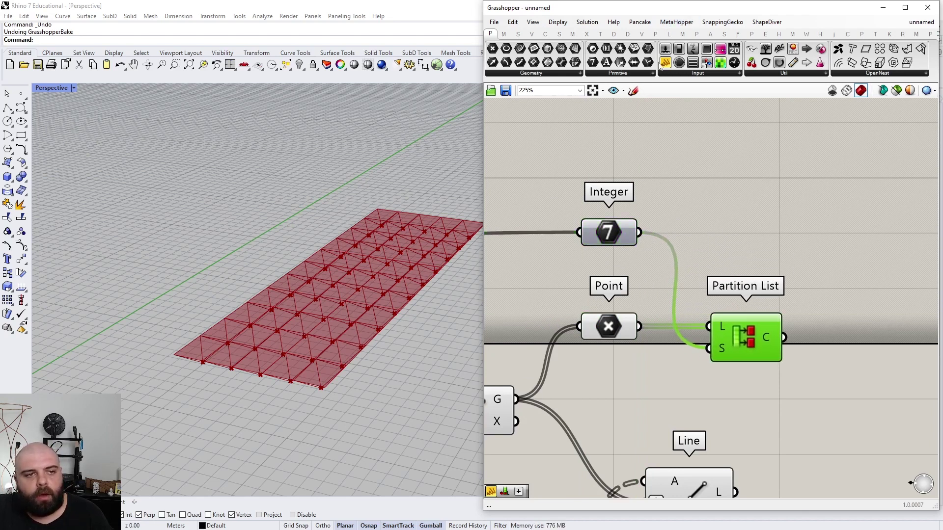
Step: Add a Param Viewer fed by the Point parameter, switch it to the tree diagram, and enlarge it beside the Partition List
drag(768, 48, 743, 232)
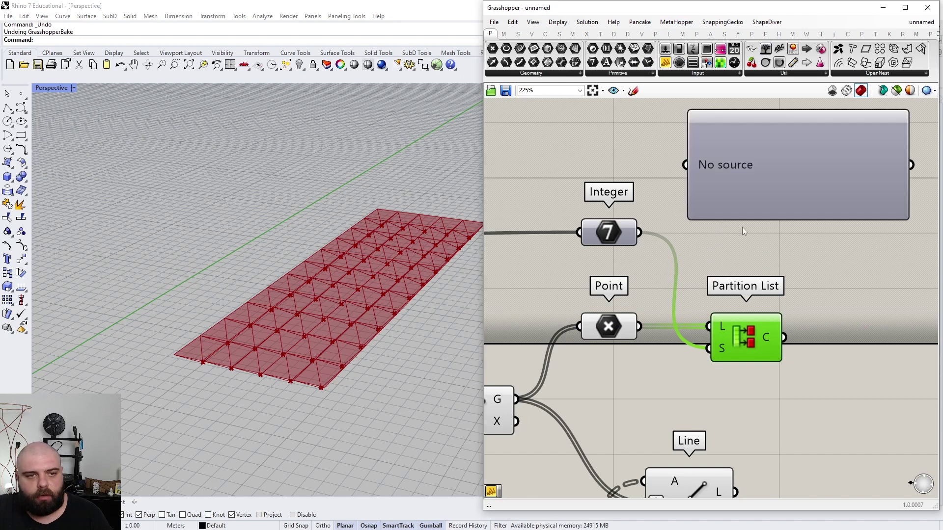
drag(645, 322, 687, 165)
double_click(715, 162)
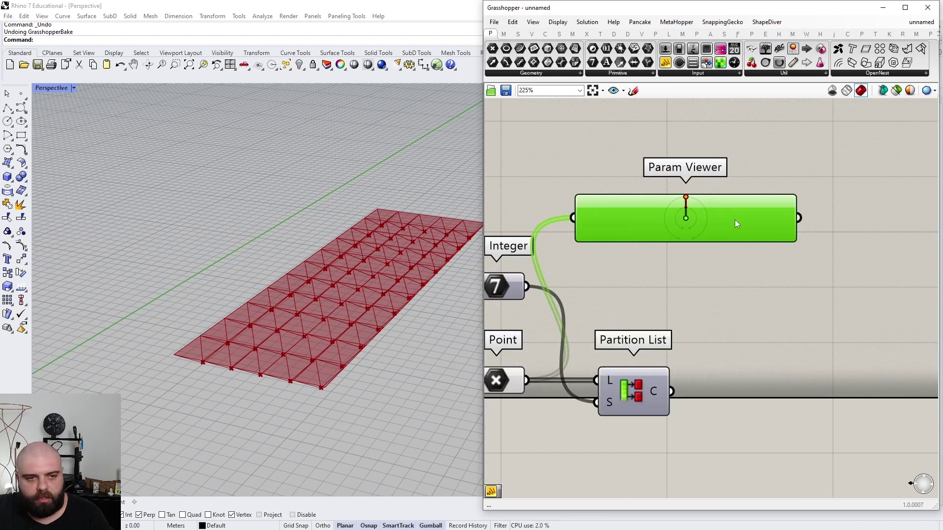
drag(793, 238, 838, 346)
drag(758, 317, 867, 317)
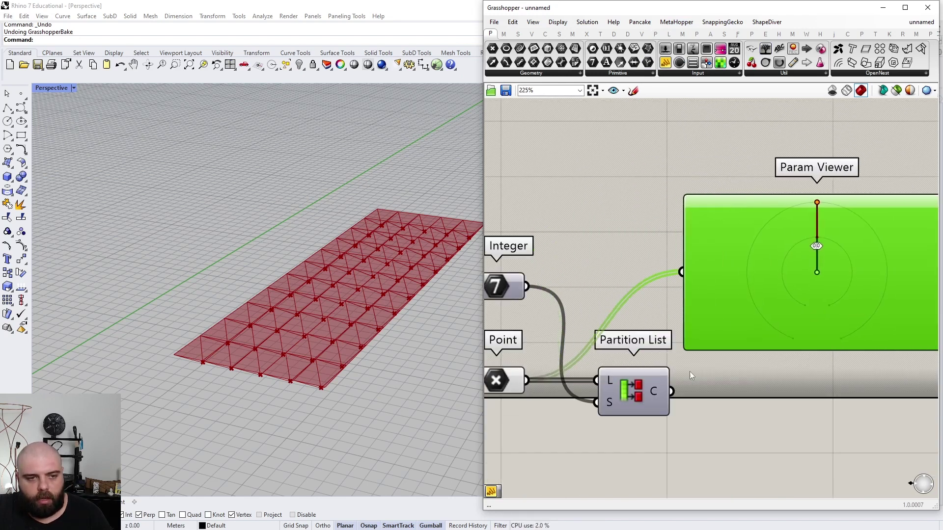
Step: Connect the Partition List's chunks to the Param Viewer and compare its branches with the rows of points in the model
drag(672, 379, 686, 287)
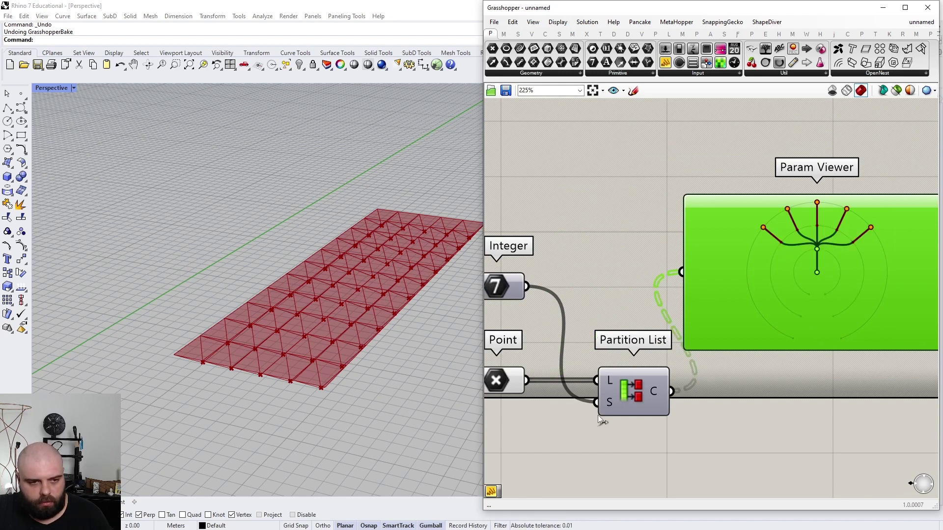
mouse_move(651, 392)
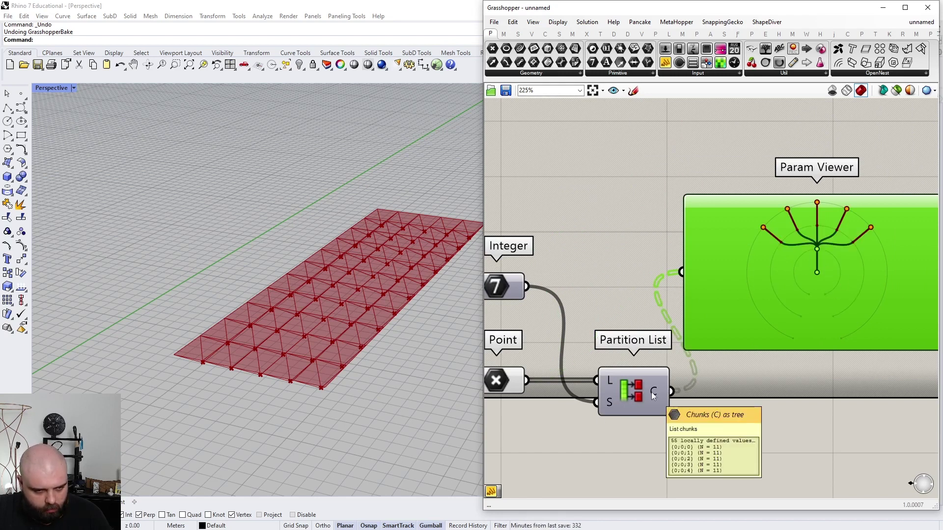
scroll(859, 219, up, 4)
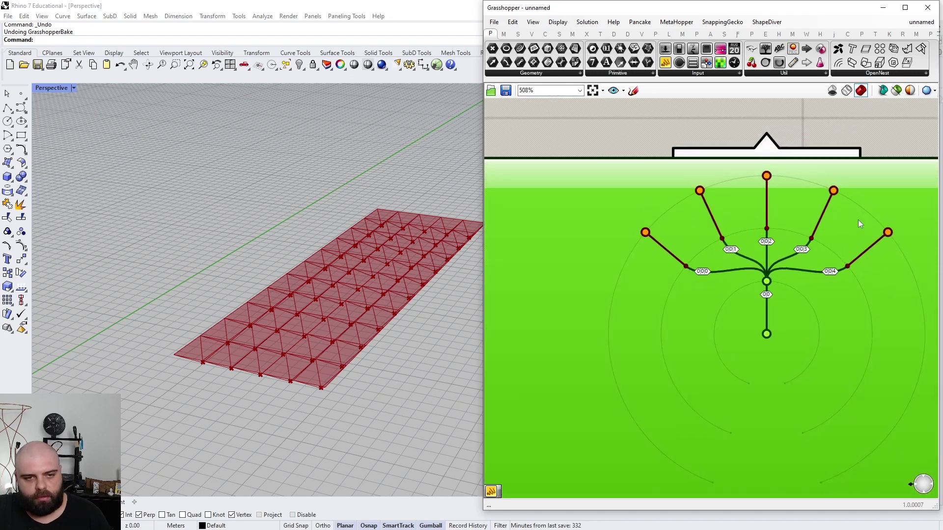
right_drag(216, 255, 304, 347)
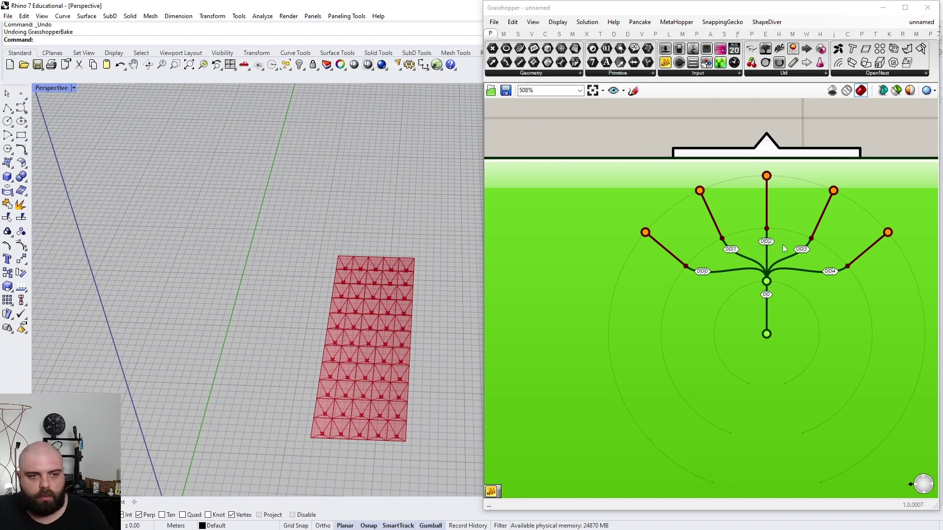
Step: Add a PolyLine component, connect the Partition List's chunks to its vertices input, and check the polylines from below
scroll(782, 245, down, 4)
scroll(815, 276, down, 1)
scroll(816, 277, up, 1)
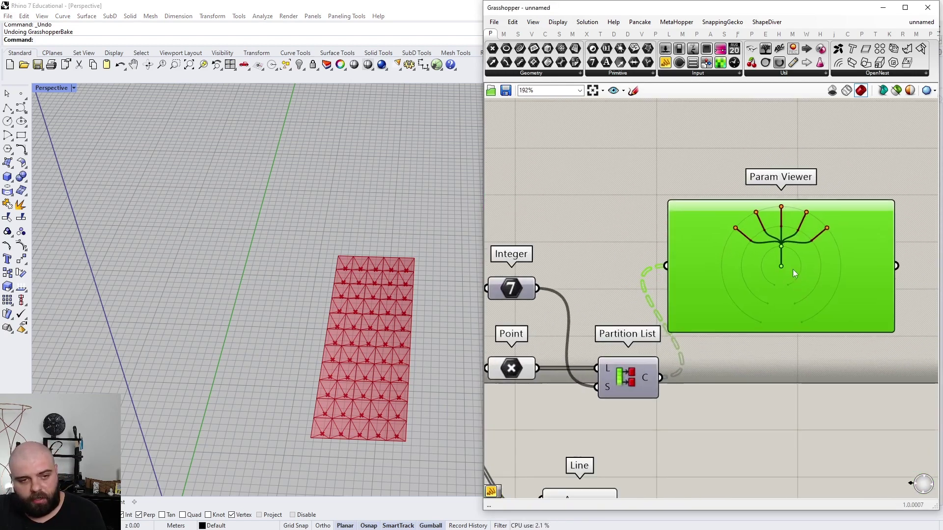
double_click(750, 395)
text(POLYLINE)
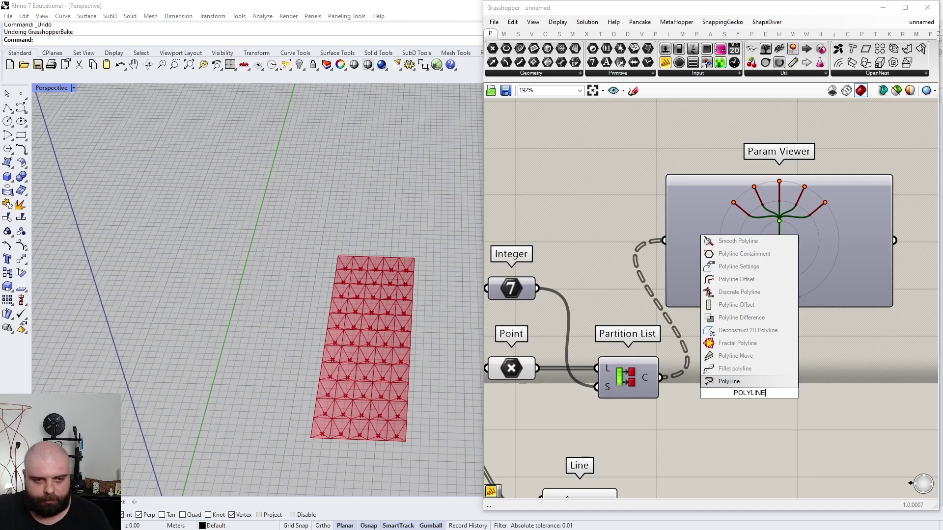
click(730, 380)
drag(666, 382, 716, 383)
right_drag(397, 367, 342, 162)
scroll(315, 143, up, 2)
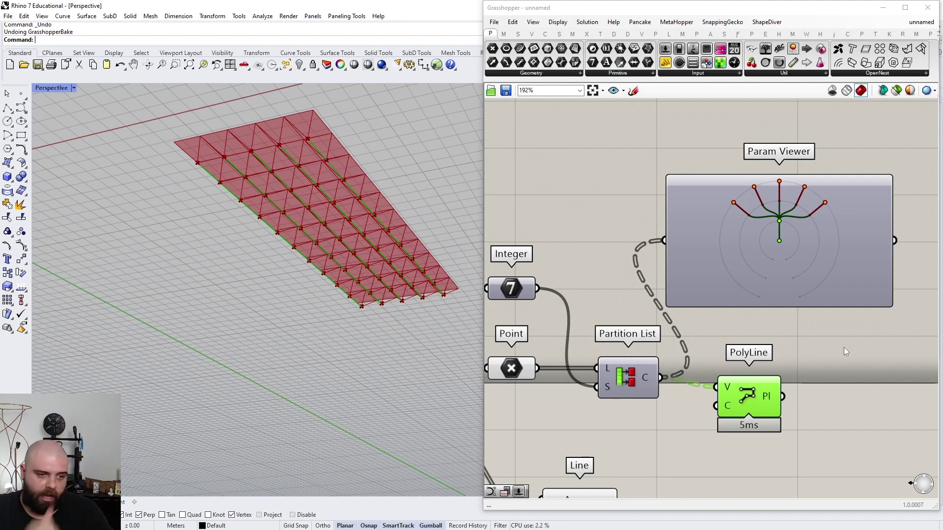
Step: Move PolyLine below the Partition List, rewire its vertices input to the Point parameter, and examine the polyline in the model
scroll(796, 373, down, 2)
scroll(759, 393, up, 2)
drag(759, 393, 701, 432)
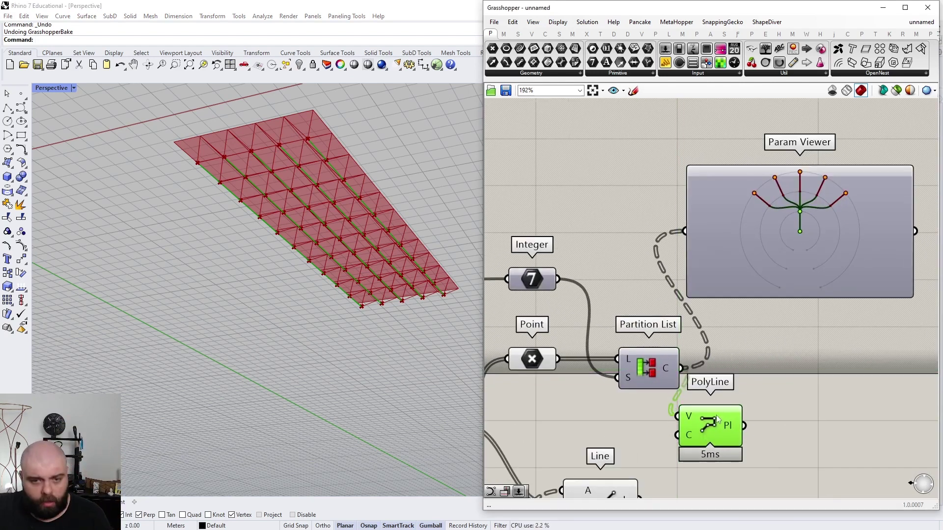
scroll(687, 397, down, 2)
scroll(729, 358, up, 2)
drag(669, 363, 730, 387)
right_drag(445, 275, 465, 329)
scroll(422, 318, down, 3)
scroll(452, 178, up, 3)
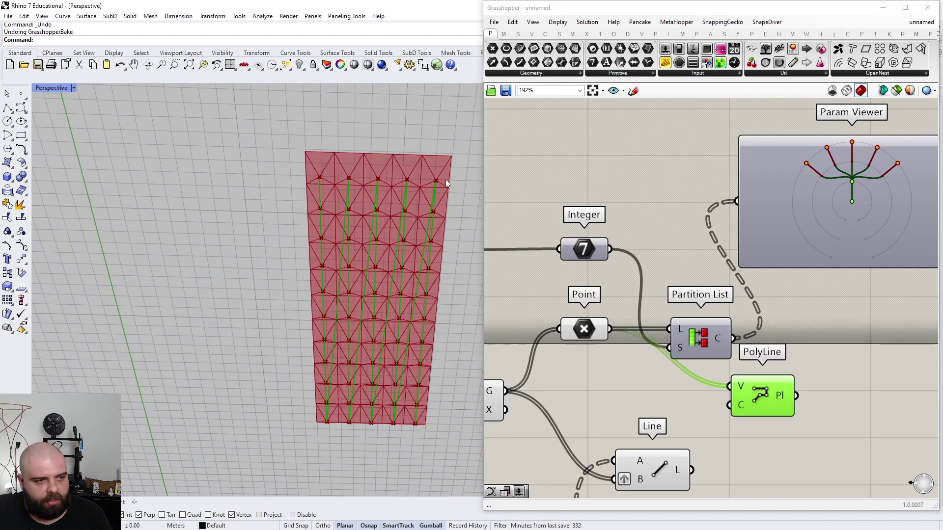
scroll(438, 178, up, 2)
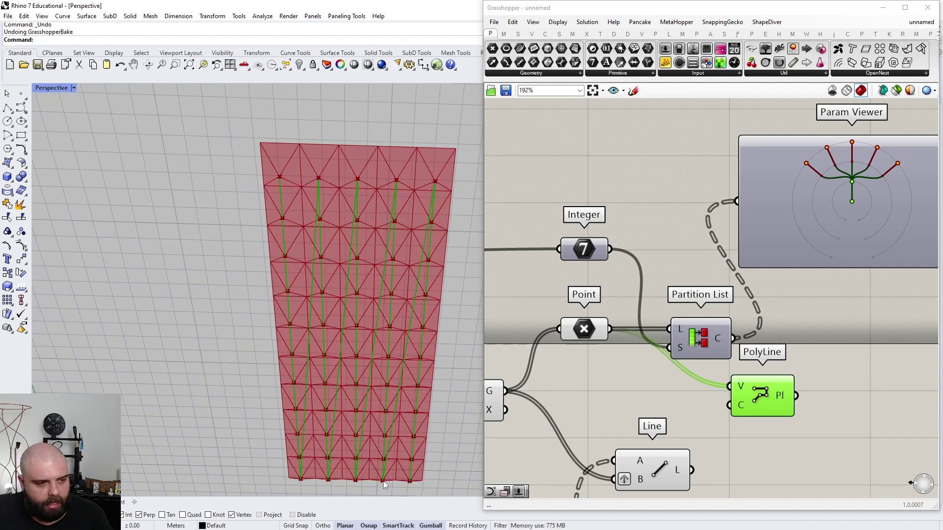
Step: Turn the Line component's preview off to inspect the polyline on the lower points, and turn the preview back on
scroll(653, 196, down, 6)
scroll(631, 304, up, 5)
click(671, 278)
middle_click(671, 278)
click(653, 260)
right_drag(430, 437, 399, 441)
middle_click(693, 283)
click(673, 265)
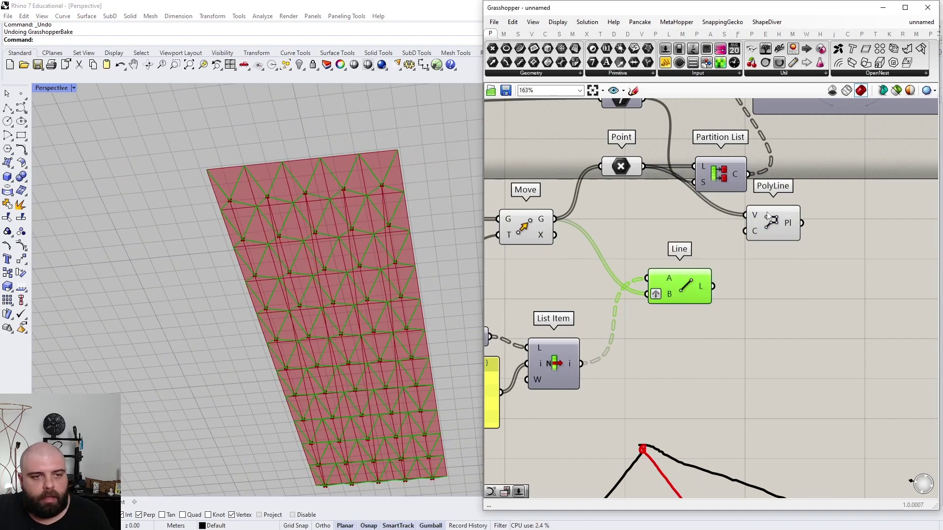
Step: Rewire the PolyLine's vertices input to the Partition List's chunks and check the polylines along the truss from below
drag(768, 214, 785, 215)
right_drag(364, 233, 352, 255)
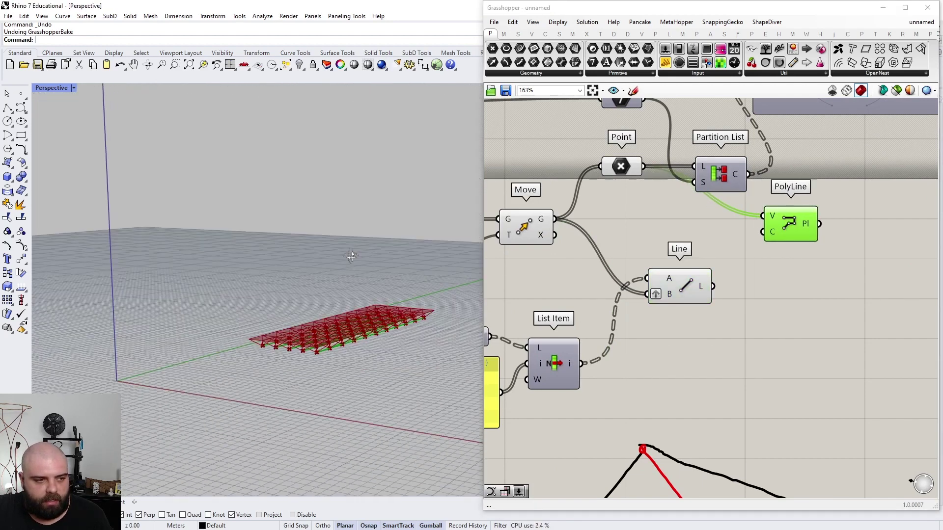
scroll(389, 305, up, 4)
right_click(389, 305)
scroll(771, 337, down, 3)
scroll(788, 246, up, 3)
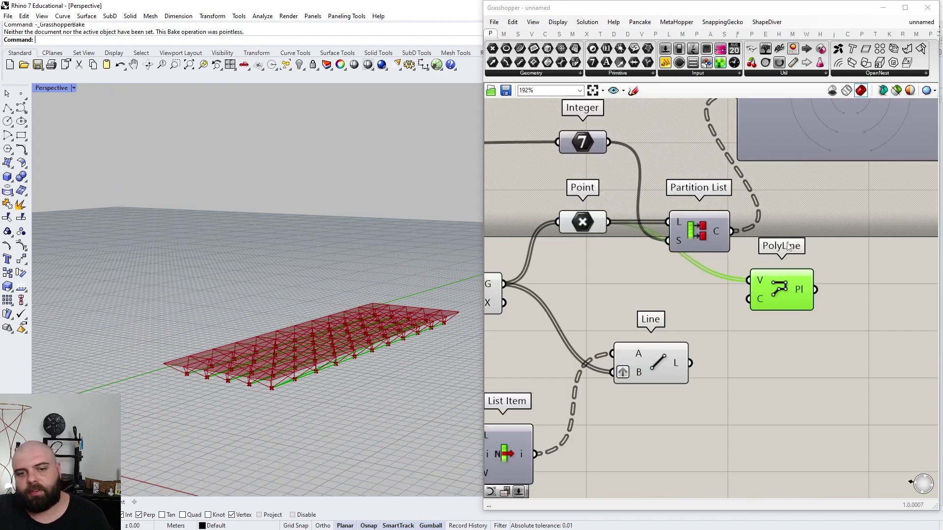
drag(733, 233, 748, 280)
drag(773, 298, 796, 282)
right_drag(393, 333, 386, 263)
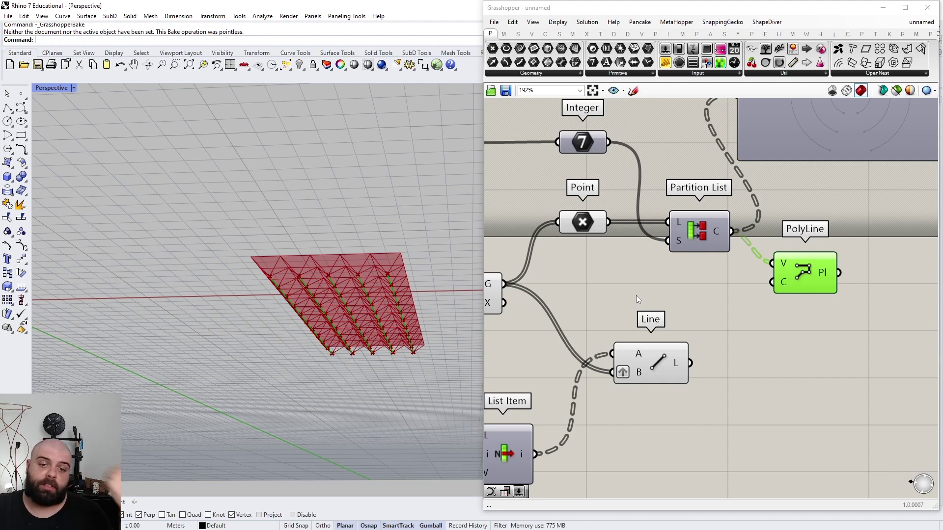
Step: Duplicate the PolyLine component below the original and add a Flip Matrix component in front of the copy
drag(812, 255, 876, 315)
double_click(832, 316)
text(FLIP MAT)
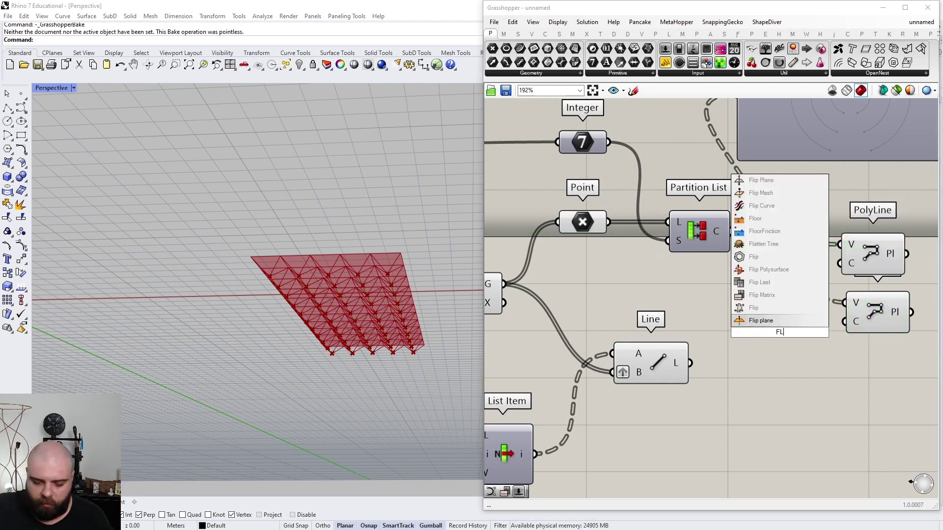
click(759, 298)
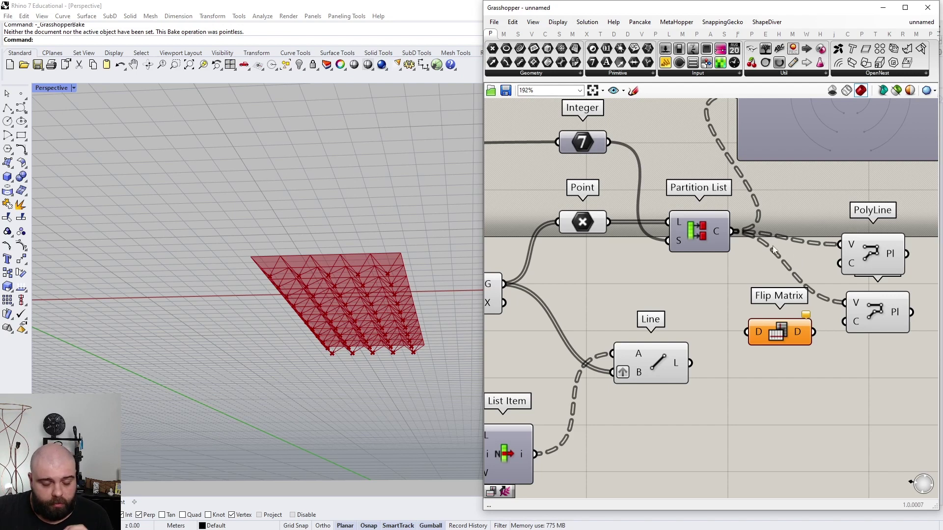
drag(774, 312, 771, 303)
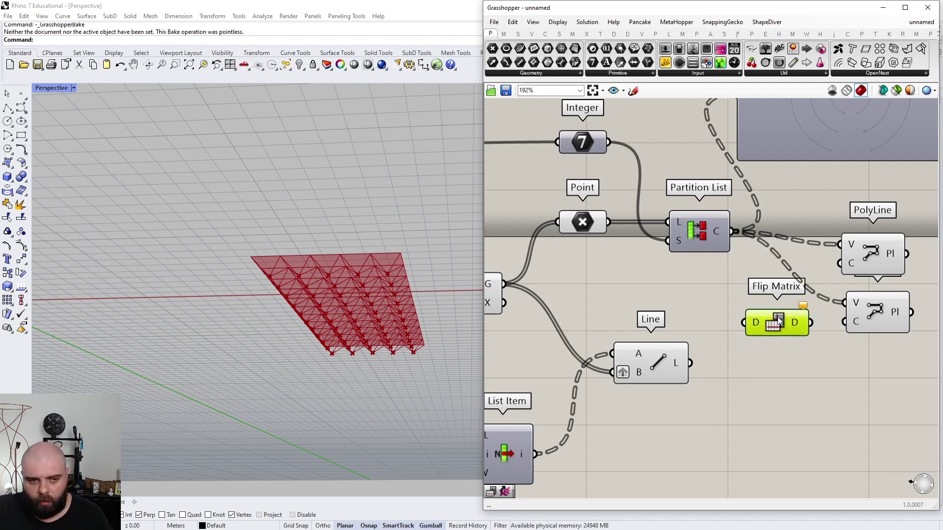
Step: Feed the Partition List's chunks through Flip Matrix into the second PolyLine's vertices and check the crosswise polylines
click(725, 228)
drag(732, 233, 789, 310)
scroll(718, 320, down, 3)
scroll(786, 319, up, 3)
drag(816, 327, 817, 333)
right_drag(418, 317, 358, 342)
drag(814, 319, 815, 334)
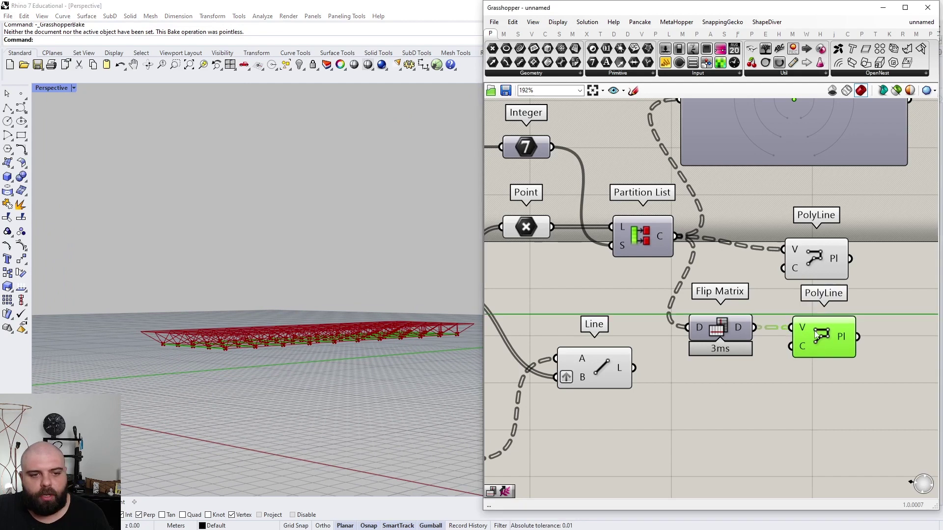
Step: Move the Line component directly below the second PolyLine so the output components form a column
scroll(805, 294, down, 4)
scroll(710, 321, up, 2)
drag(699, 326, 853, 376)
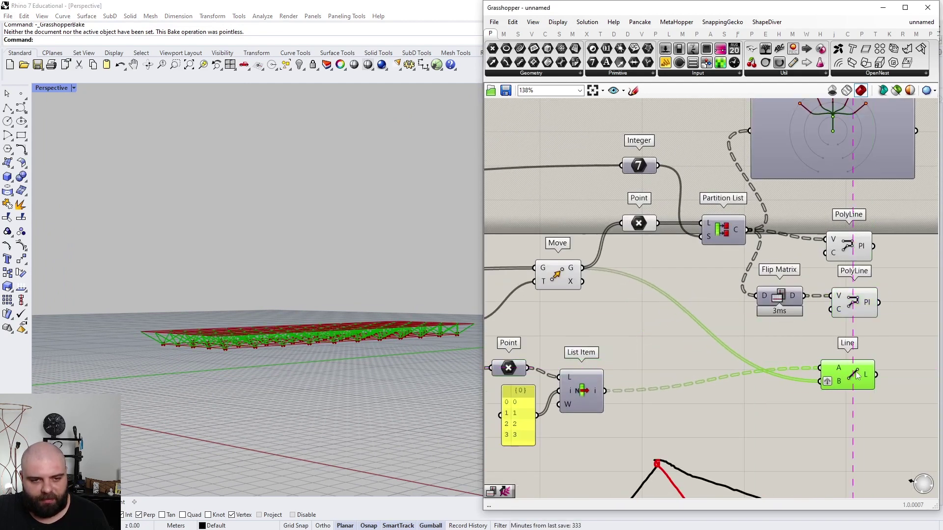
click(854, 334)
Step: Turn off the preview of the upstream components so only the polylines and diagonal lines show in the model
scroll(854, 334, down, 5)
drag(544, 217, 766, 413)
middle_click(770, 403)
click(802, 369)
click(815, 339)
right_drag(280, 267, 300, 317)
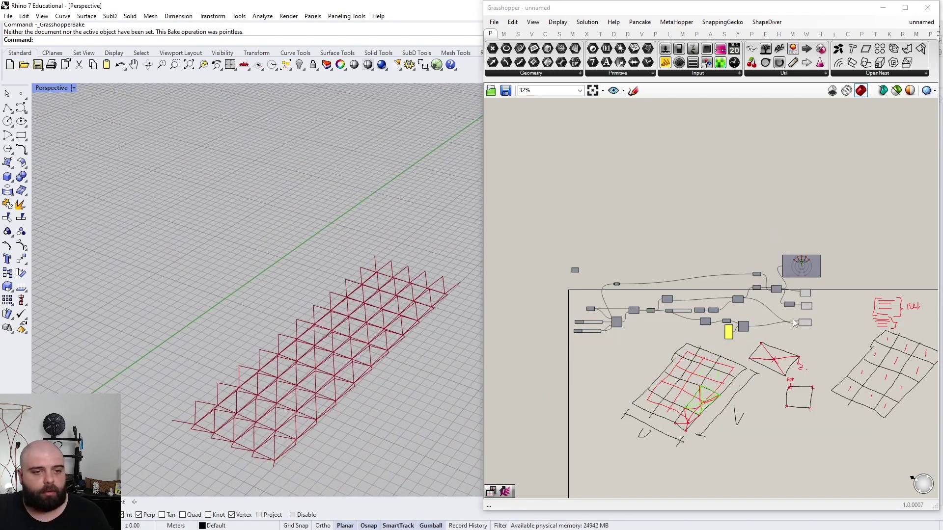
Step: Copy the Curve parameter after Isotrim, feed the copy from the original, and place it below the Line component
scroll(795, 323, up, 4)
scroll(457, 264, up, 5)
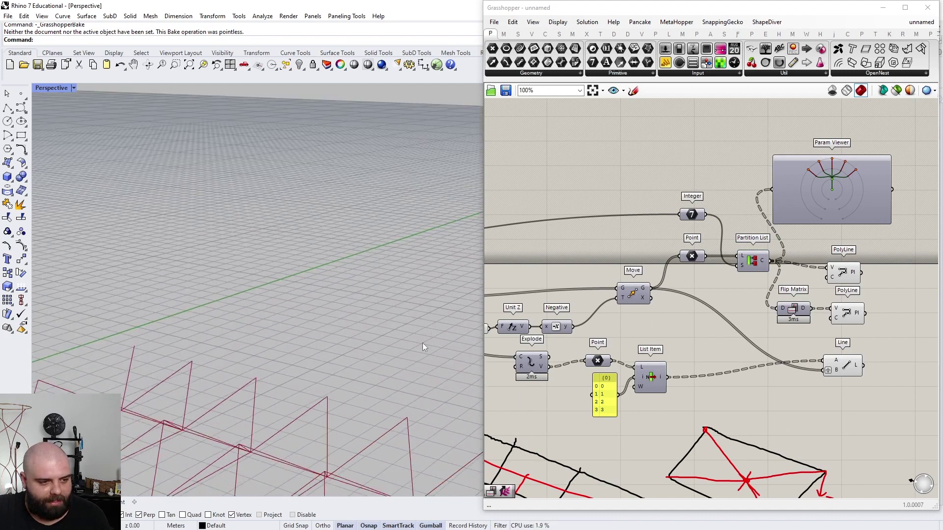
scroll(393, 385, down, 1)
scroll(786, 289, down, 4)
scroll(615, 355, up, 4)
scroll(868, 288, down, 3)
scroll(643, 250, up, 3)
scroll(688, 277, up, 2)
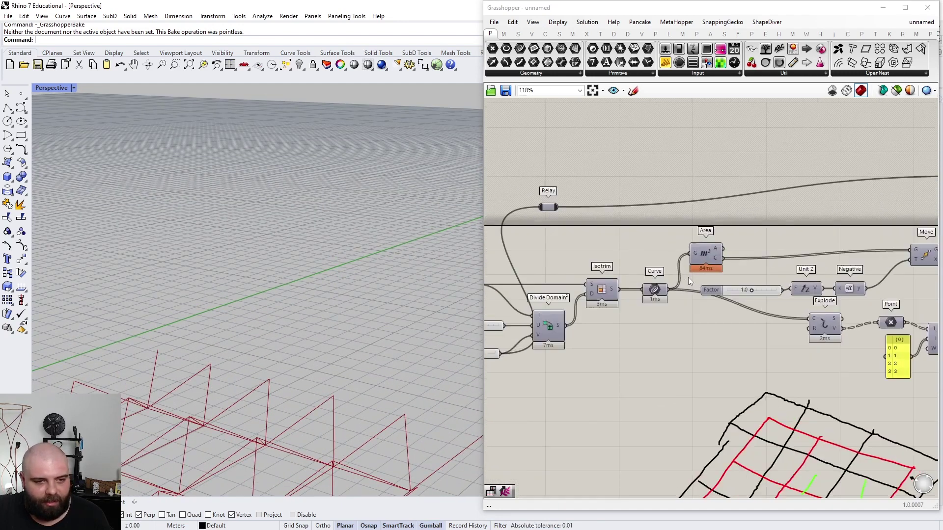
click(654, 296)
key(ctrl+c)
key(ctrl+v)
drag(658, 304, 703, 354)
click(690, 324)
drag(715, 350, 906, 362)
scroll(660, 339, down, 4)
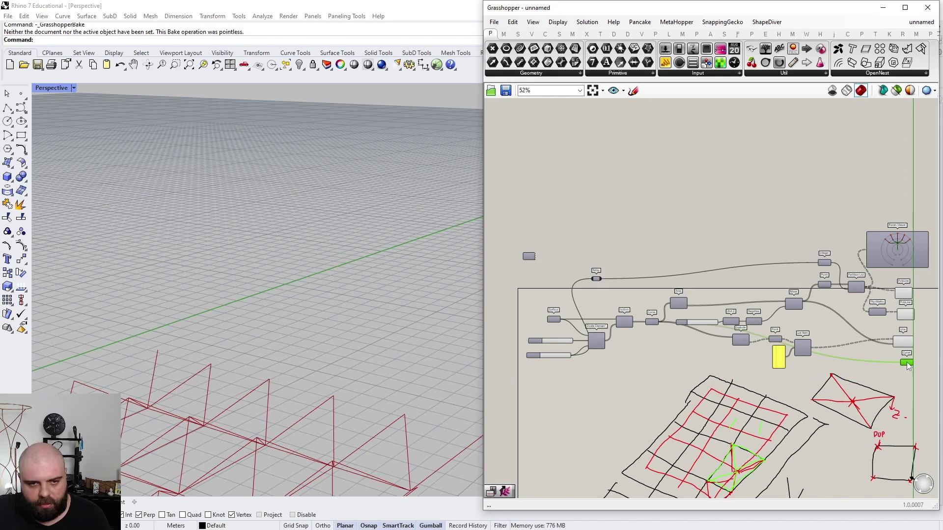
scroll(844, 364, up, 3)
Step: Insert a Relay on the long wire to the new Curve parameter and move it below the Area component
double_click(844, 363)
scroll(824, 368, down, 3)
drag(845, 362, 625, 359)
click(633, 369)
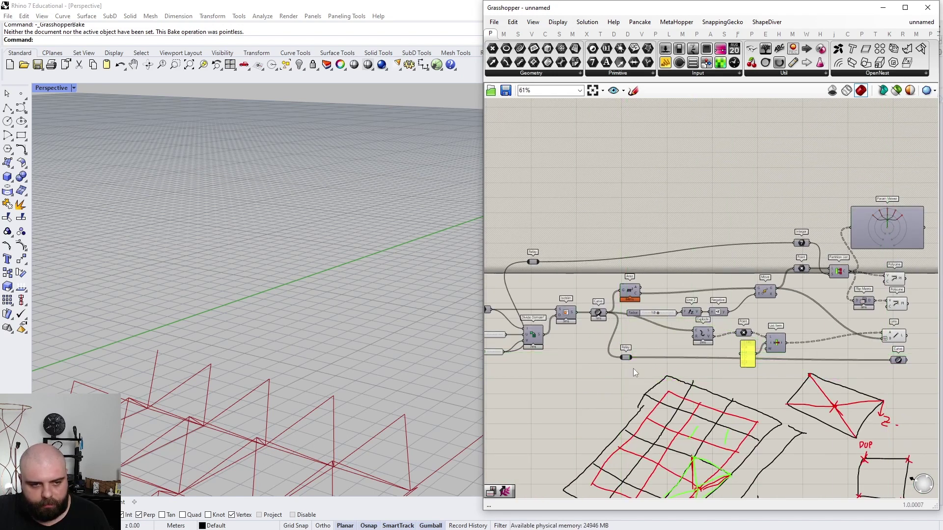
scroll(632, 369, down, 2)
scroll(888, 346, up, 4)
scroll(387, 245, down, 5)
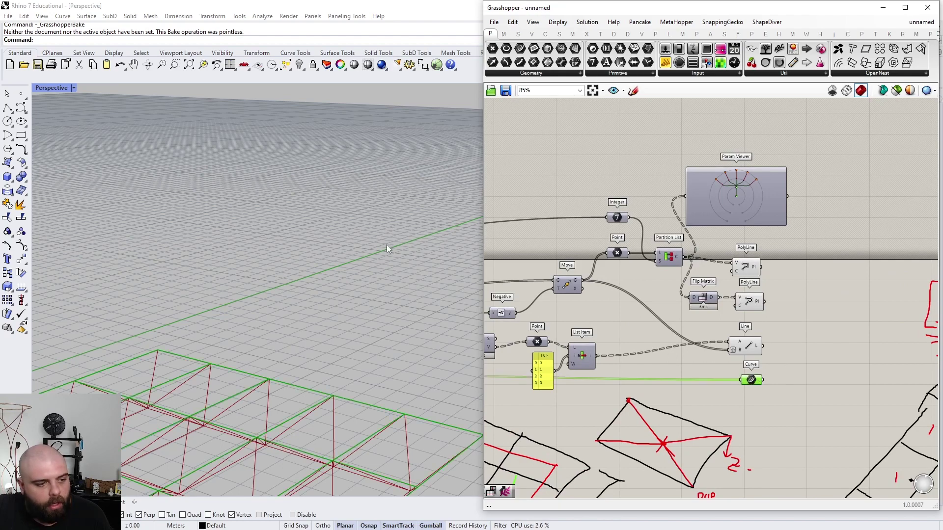
Step: Review the combined truss lines in the model and add a Pipe component beside the two PolyLines
drag(780, 395, 736, 259)
scroll(429, 285, down, 5)
right_drag(429, 285, 407, 303)
scroll(862, 297, up, 4)
click(821, 308)
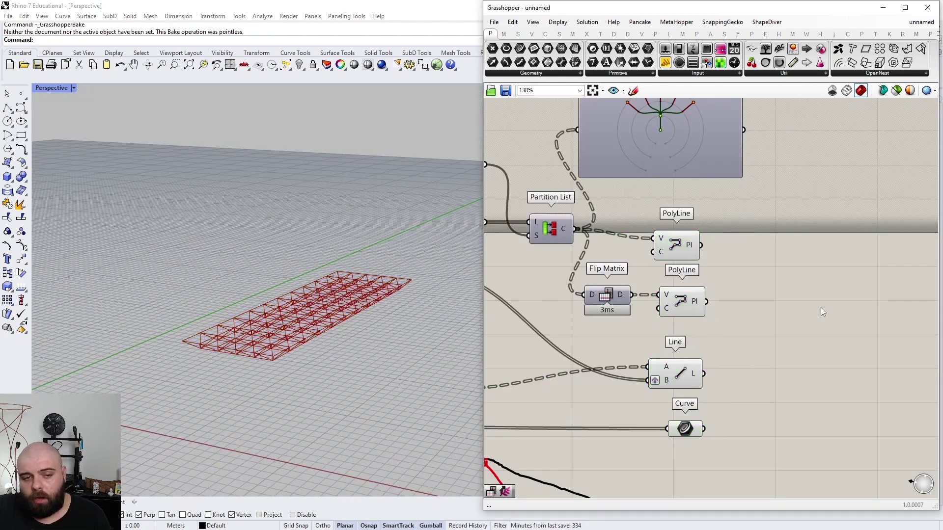
double_click(821, 308)
text(PIPE)
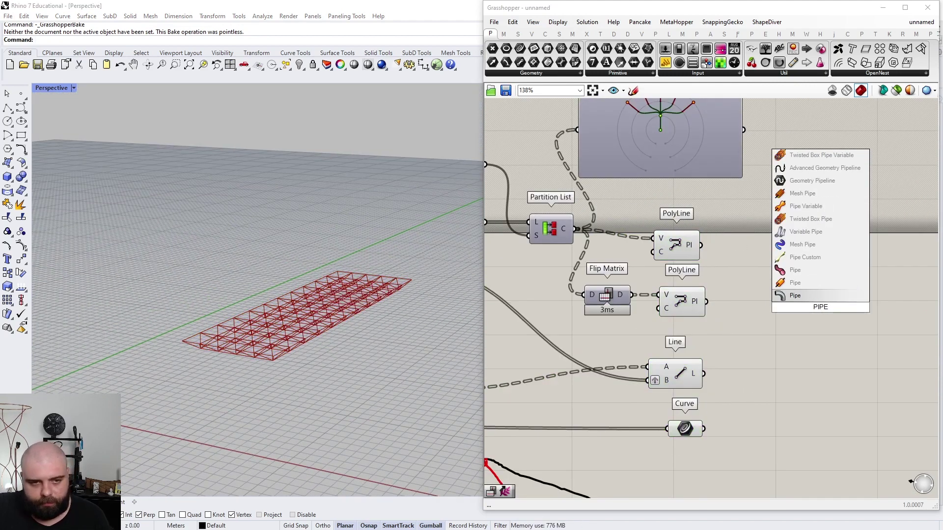
click(825, 281)
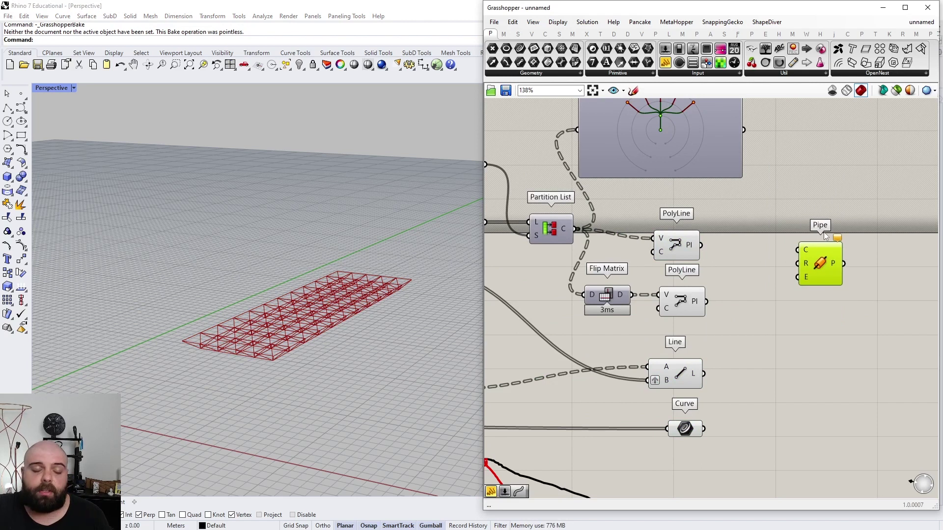
Step: Connect both PolyLine outputs to the Pipe's curve input and place the Pipe to their right
scroll(742, 263, down, 3)
scroll(759, 248, up, 3)
click(660, 261)
right_drag(313, 302, 324, 253)
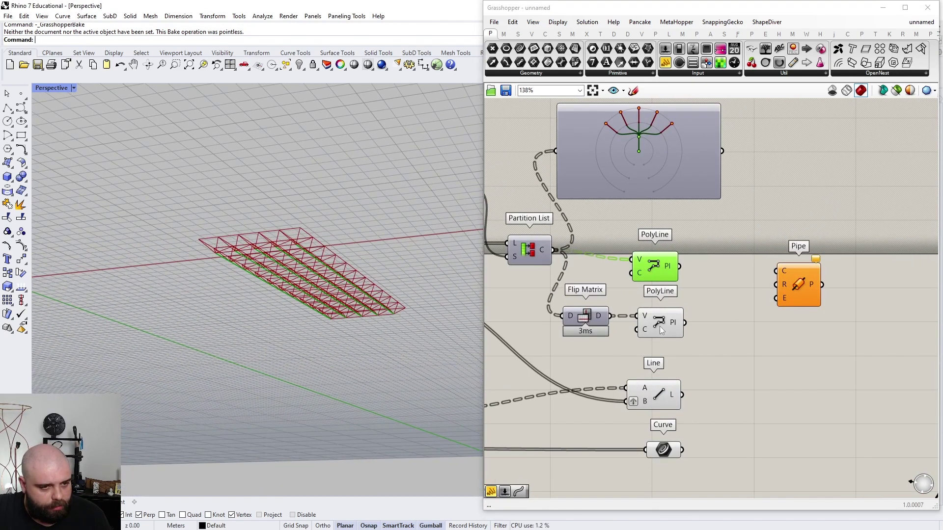
shift+click(659, 326)
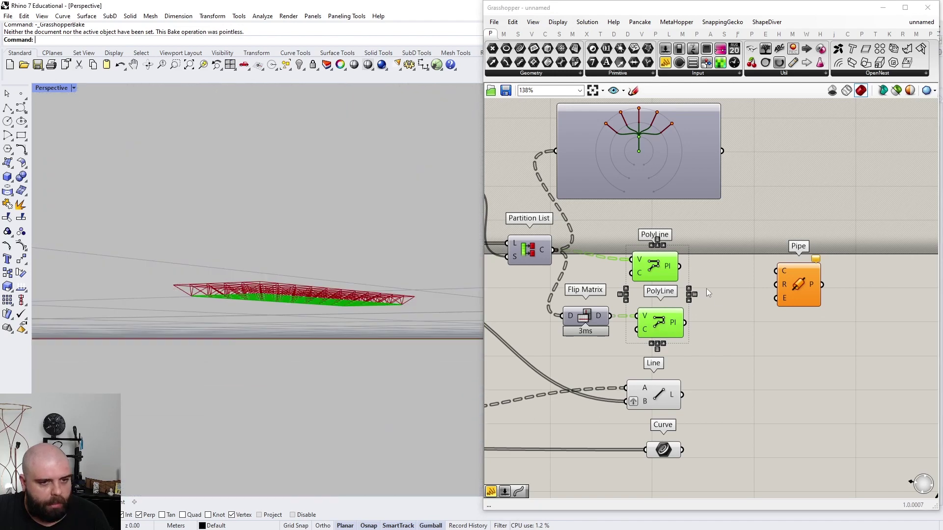
scroll(707, 292, up, 2)
drag(666, 260, 808, 268)
shift+drag(698, 328, 800, 266)
drag(846, 296, 845, 243)
drag(836, 279, 864, 301)
click(790, 310)
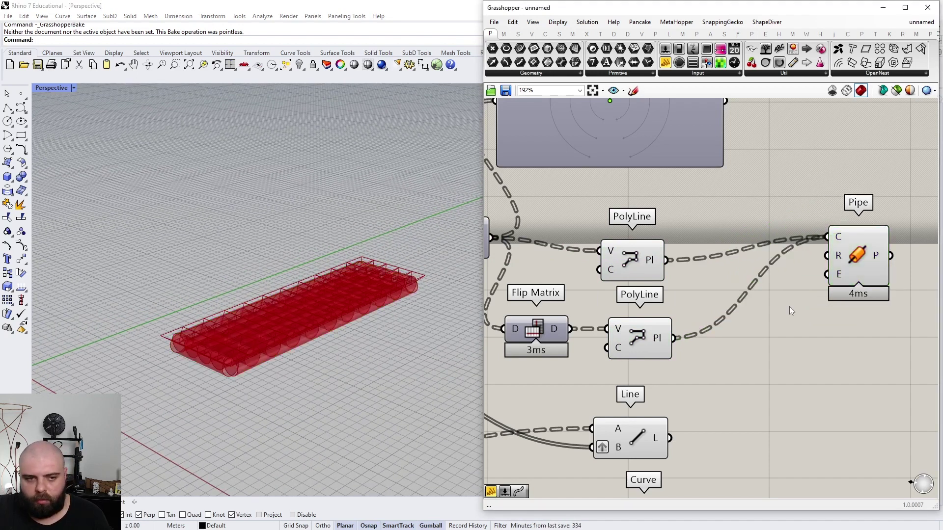
Step: Create a number slider from 0 to 0.25 and connect it to the Pipe's radius input
double_click(789, 306)
text(0<)
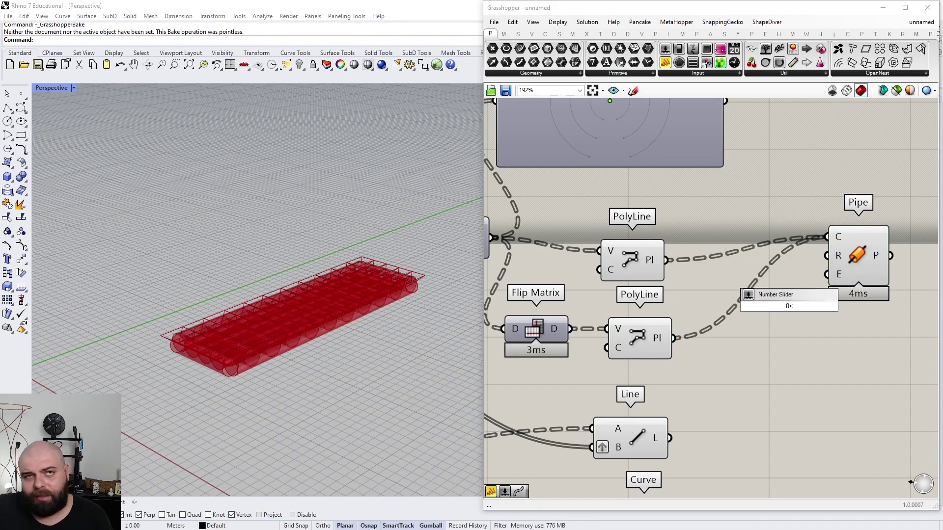
text(.25)
key(Return)
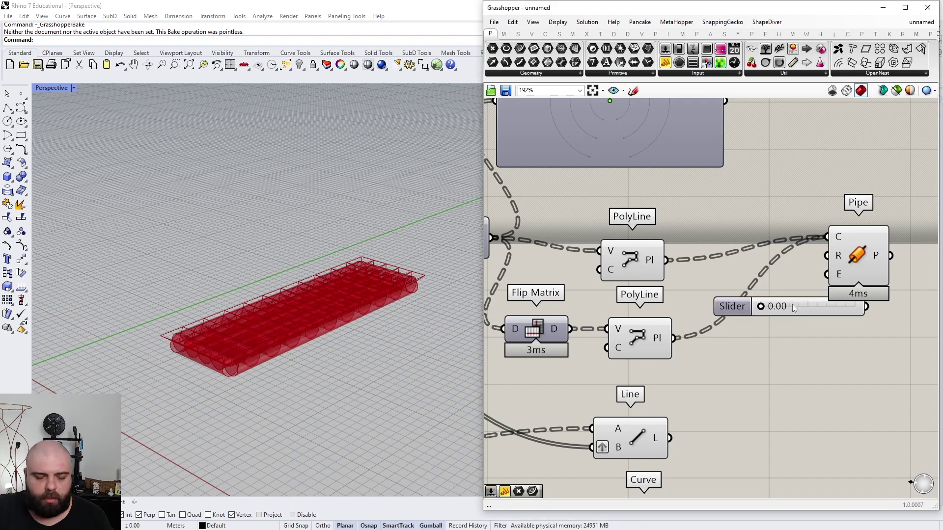
drag(792, 302, 722, 275)
drag(798, 278, 826, 256)
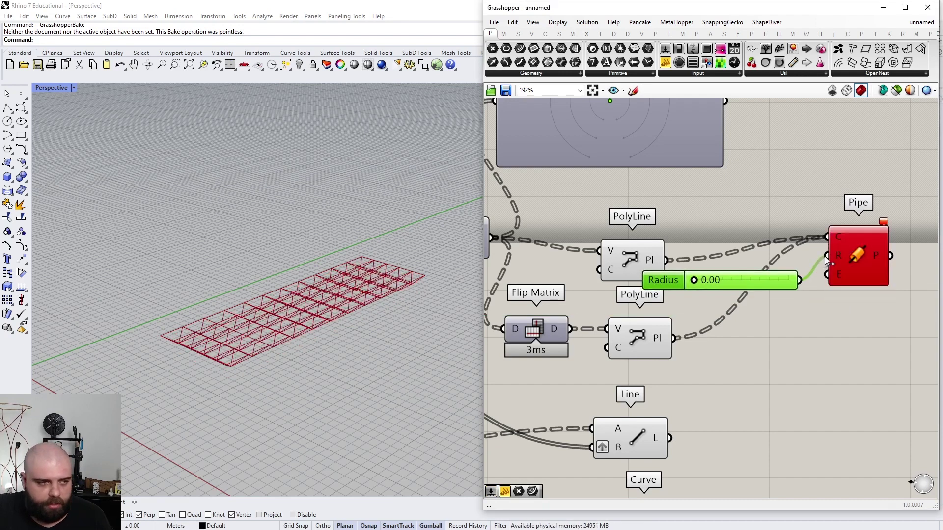
Step: Set the Pipe's radius slider to 0.10 and inspect the piped lower grid in the model
scroll(722, 285, up, 3)
drag(666, 278, 722, 280)
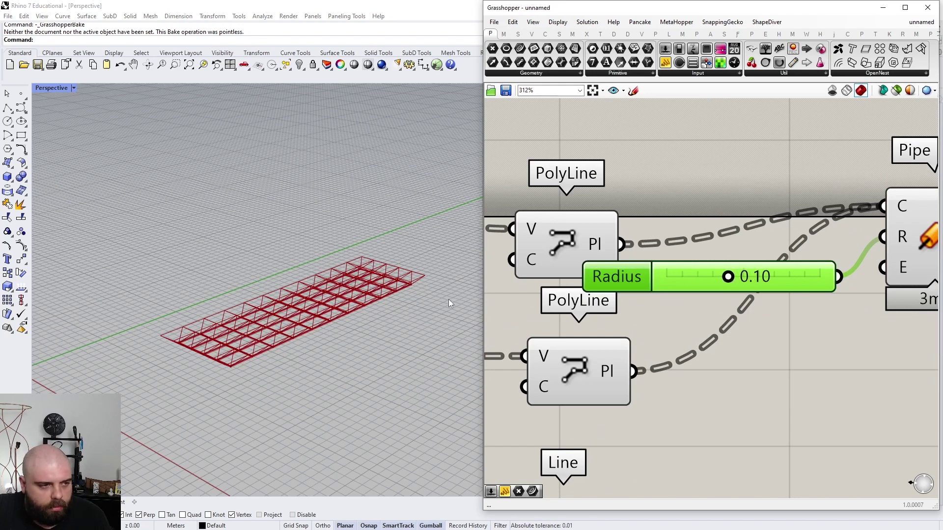
scroll(449, 303, up, 8)
mouse_move(417, 285)
right_down()
mouse_move(461, 255)
mouse_move(449, 276)
mouse_move(430, 282)
right_up()
scroll(449, 276, down, 4)
scroll(423, 285, down, 5)
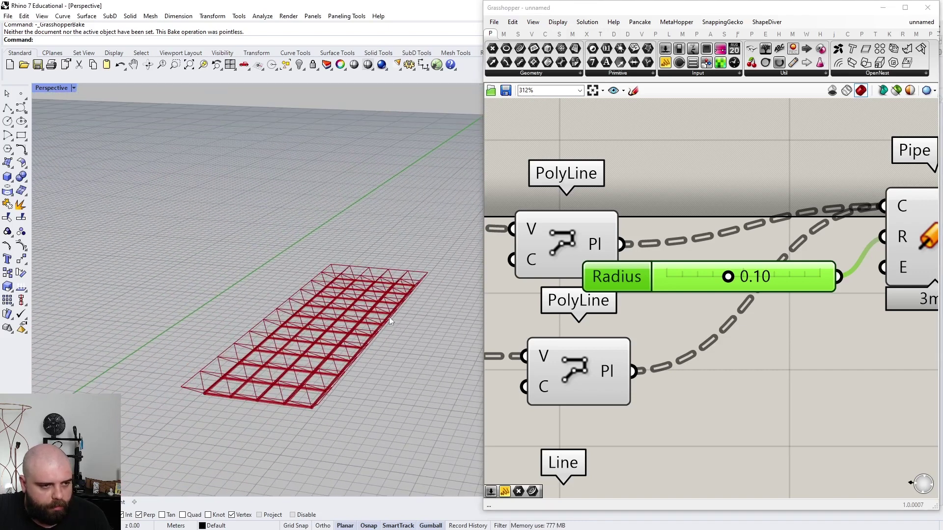
Step: Duplicate the Pipe with its radius slider below the original and replace the copy's curve input with the Line output
scroll(675, 276, down, 5)
drag(806, 310, 712, 244)
drag(769, 256, 827, 396)
scroll(819, 262, up, 2)
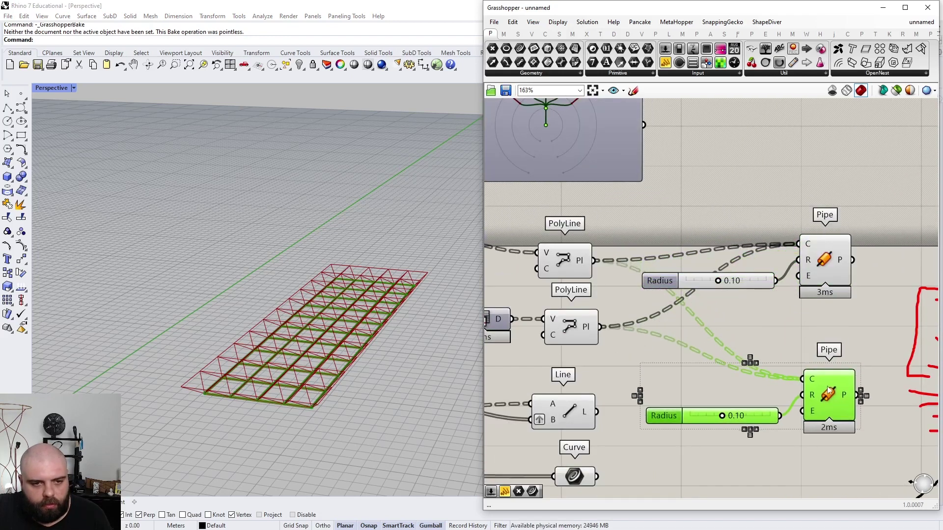
click(693, 374)
drag(565, 415, 801, 379)
click(821, 407)
Step: Set the polyline pipes' radius to 0.05 and the diagonal pipes' radius to 0.10, and check the truss
scroll(719, 423, up, 3)
drag(731, 417, 706, 416)
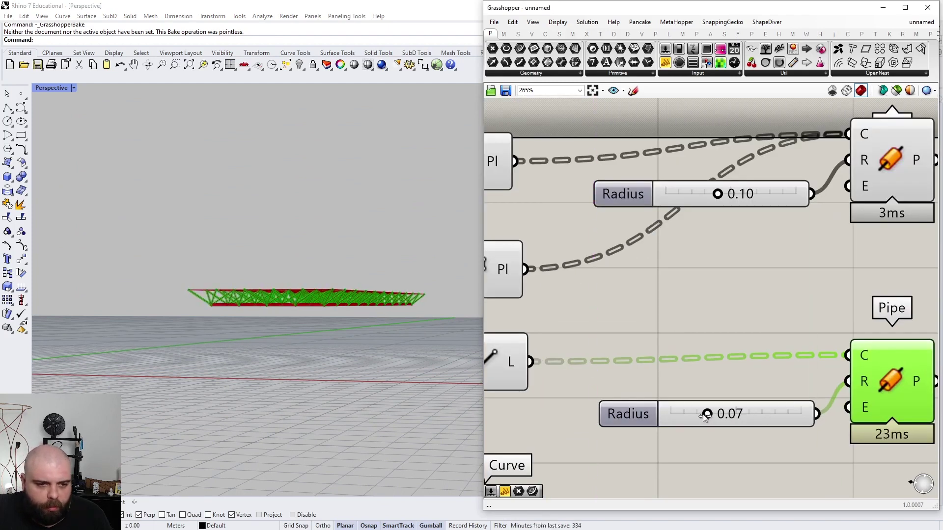
drag(718, 196, 698, 196)
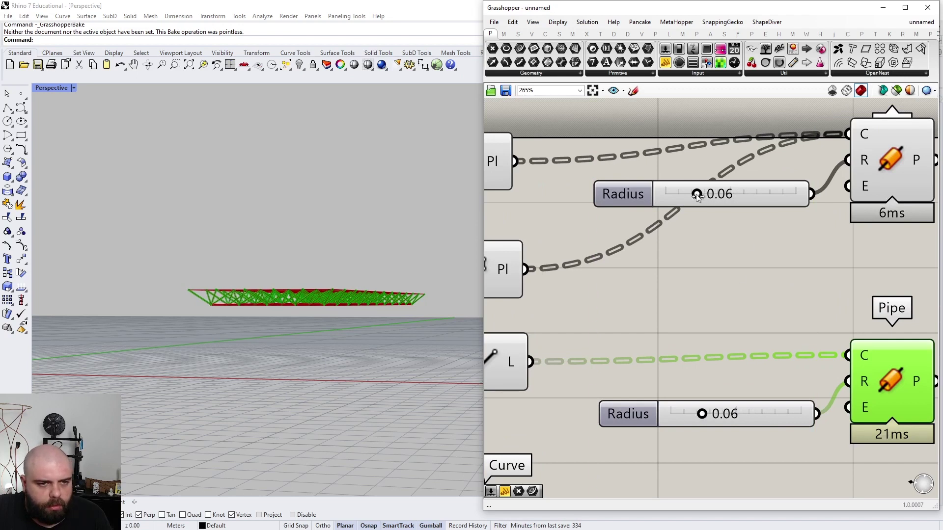
drag(706, 418, 726, 418)
click(687, 317)
right_drag(349, 229, 369, 261)
scroll(807, 237, down, 3)
Step: Add the Curve parameter to the lower Pipe's curve input alongside the Line, and examine the piped upper grid
click(645, 377)
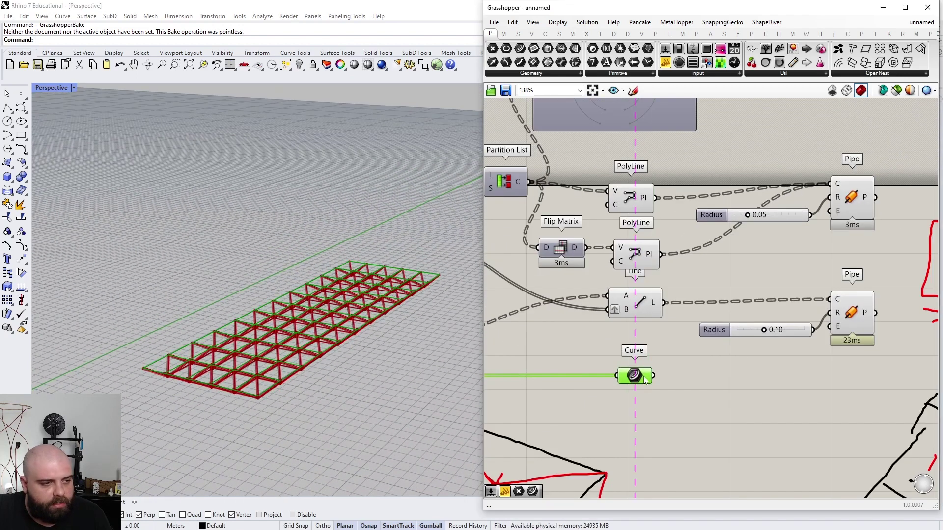
scroll(442, 276, up, 8)
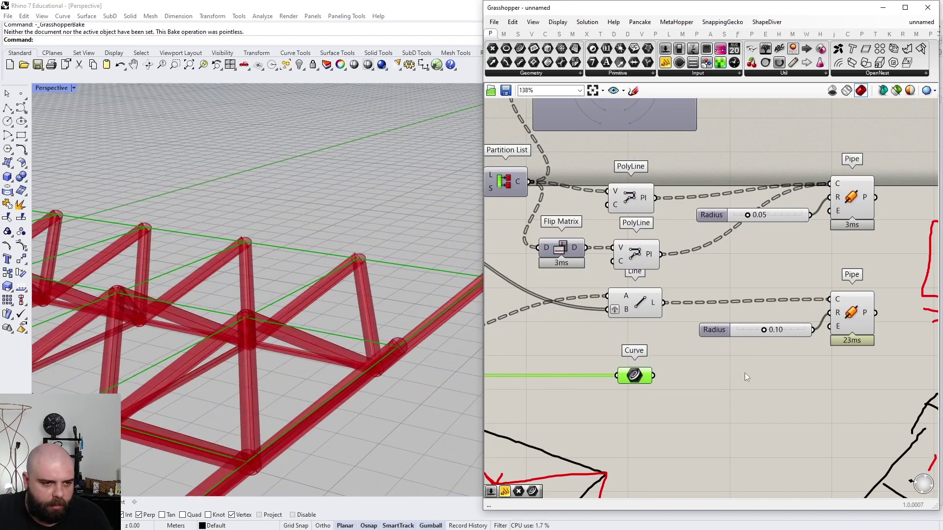
click(638, 307)
shift+drag(774, 308, 838, 298)
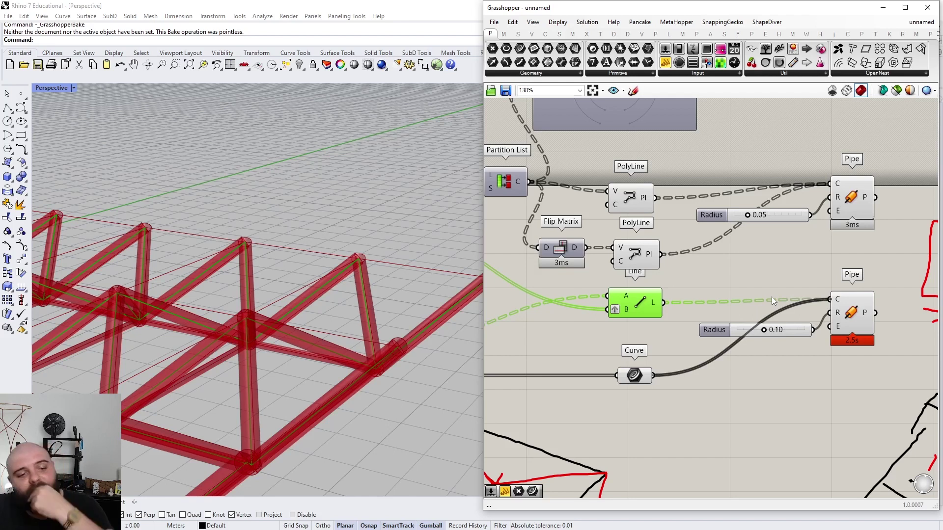
scroll(772, 296, down, 2)
drag(674, 354, 665, 352)
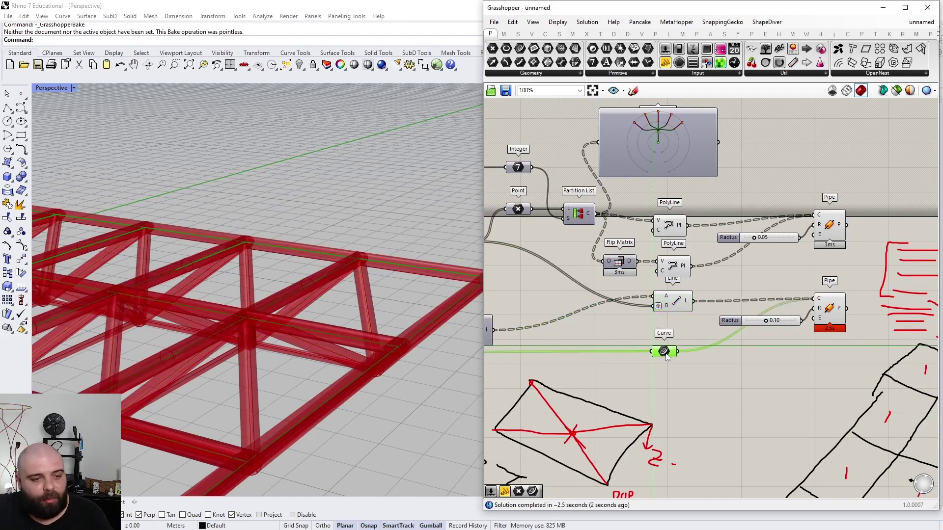
scroll(378, 280, down, 4)
right_drag(378, 282, 378, 270)
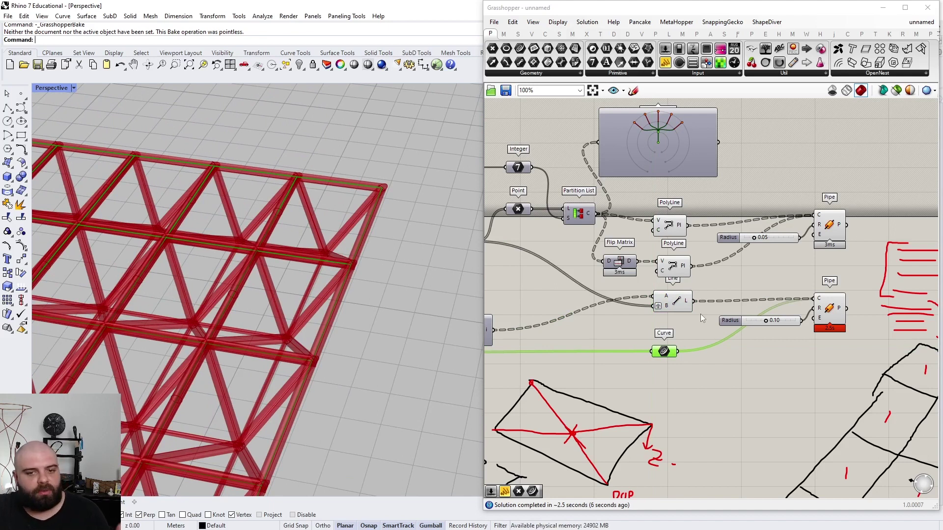
Step: Feed the Explode component's segments output into the Curve parameter that supplies the lower Pipe
scroll(709, 365, up, 4)
double_click(709, 365)
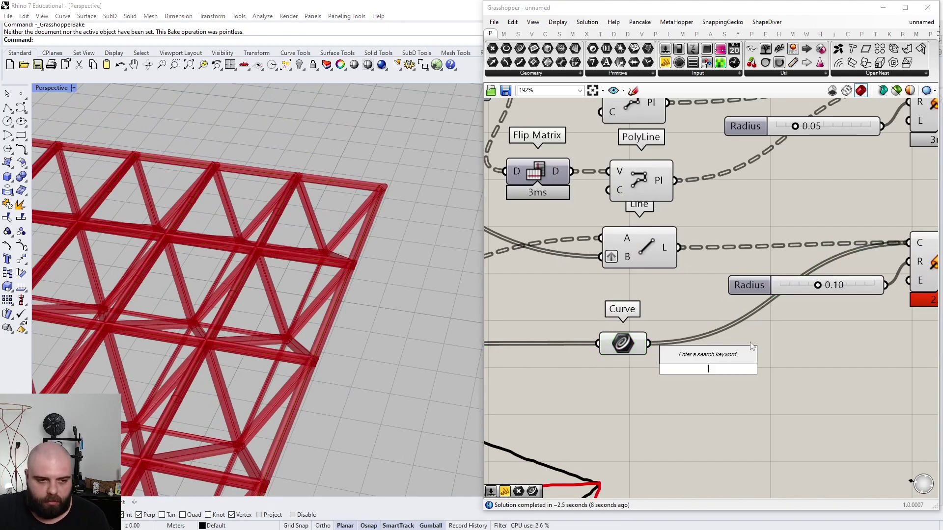
scroll(799, 306, down, 5)
scroll(745, 293, down, 3)
scroll(588, 296, up, 5)
click(563, 286)
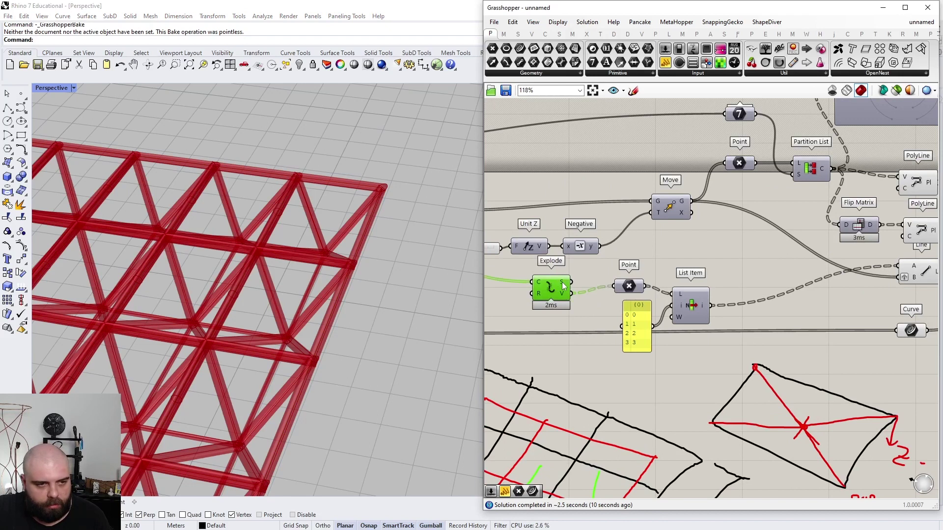
mouse_move(563, 287)
drag(563, 286, 810, 319)
scroll(573, 284, down, 2)
scroll(732, 305, down, 4)
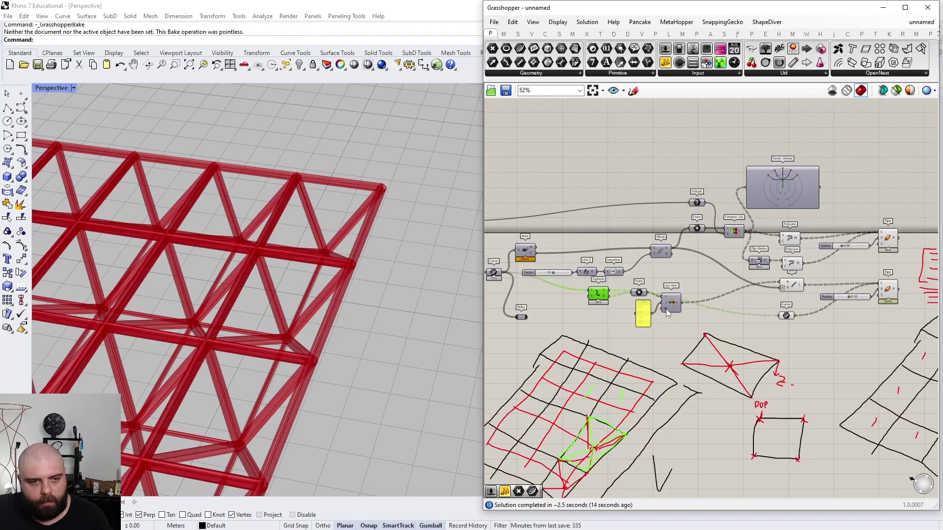
Step: Reposition the Explode component and the neighbouring group of Point, index panel and List Item on the canvas
scroll(889, 285, up, 3)
scroll(805, 295, down, 3)
scroll(605, 297, up, 4)
mouse_move(587, 301)
mouse_down()
mouse_move(607, 282)
mouse_move(592, 294)
mouse_up()
drag(712, 356, 650, 313)
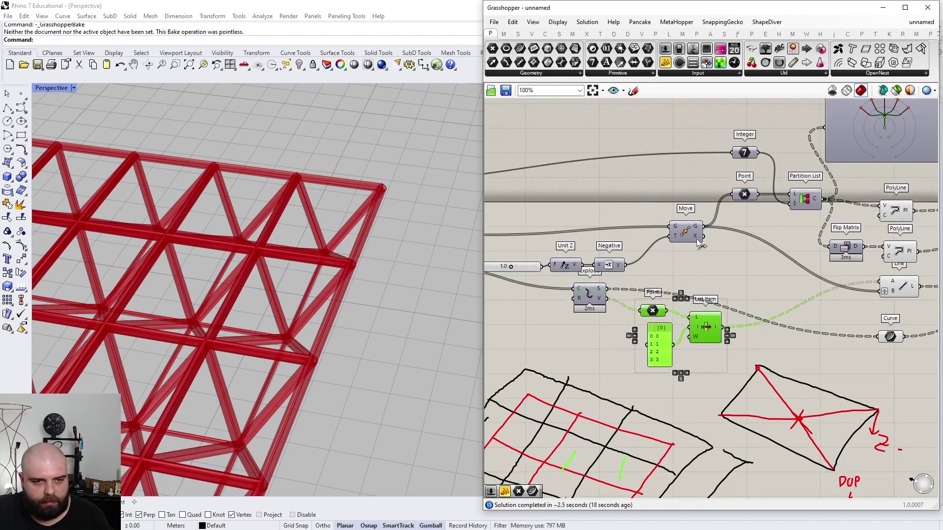
Step: Turn off the preview of the two PolyLine components, the Line and the Curve parameter
scroll(656, 267, down, 4)
scroll(816, 253, up, 3)
drag(794, 360, 749, 214)
scroll(768, 216, down, 1)
key(space)
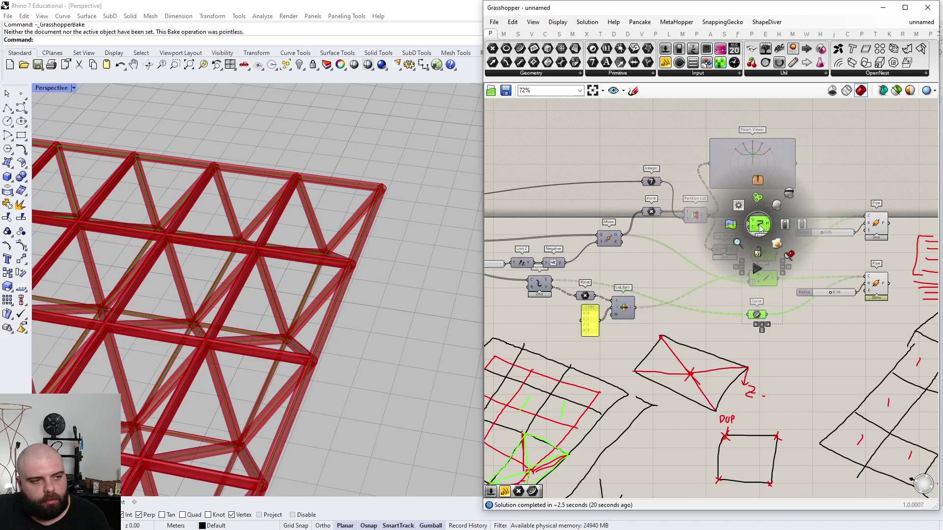
click(789, 195)
scroll(844, 251, down, 3)
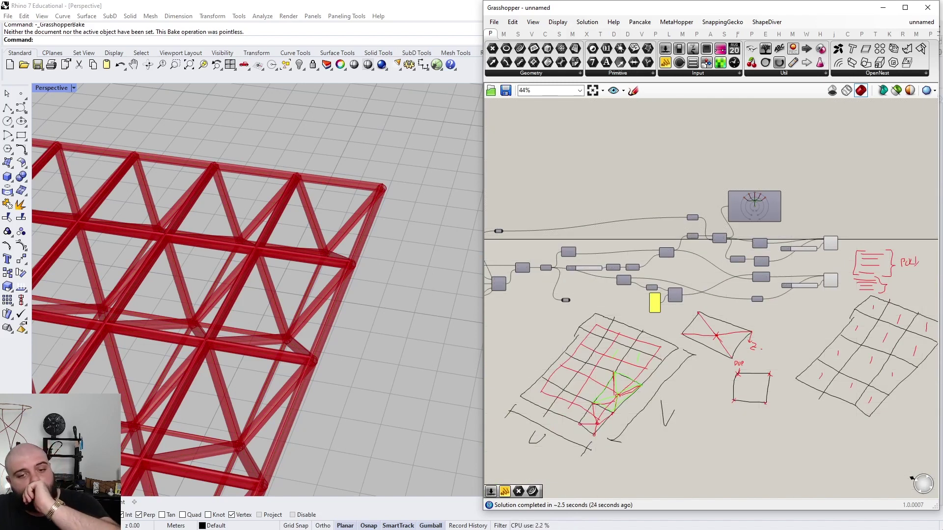
Step: Switch to the browser, view the blue ResearchGate space-truss reference among the image results, and return to Grasshopper
key(alt+Tab)
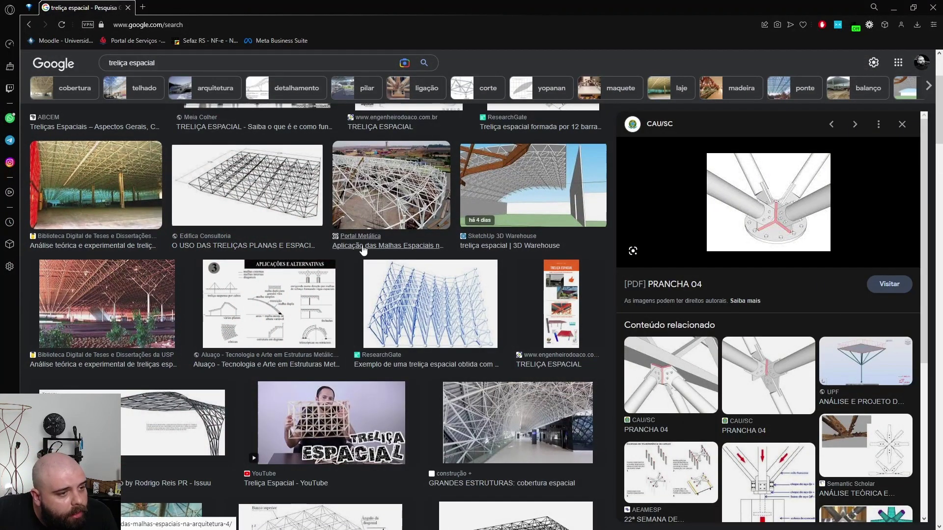
click(427, 302)
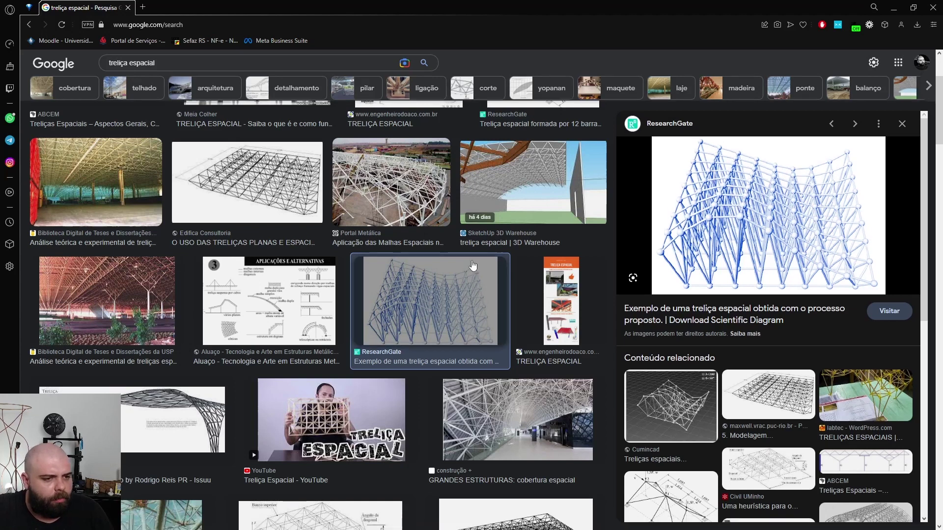
scroll(477, 269, down, 8)
scroll(477, 269, down, 6)
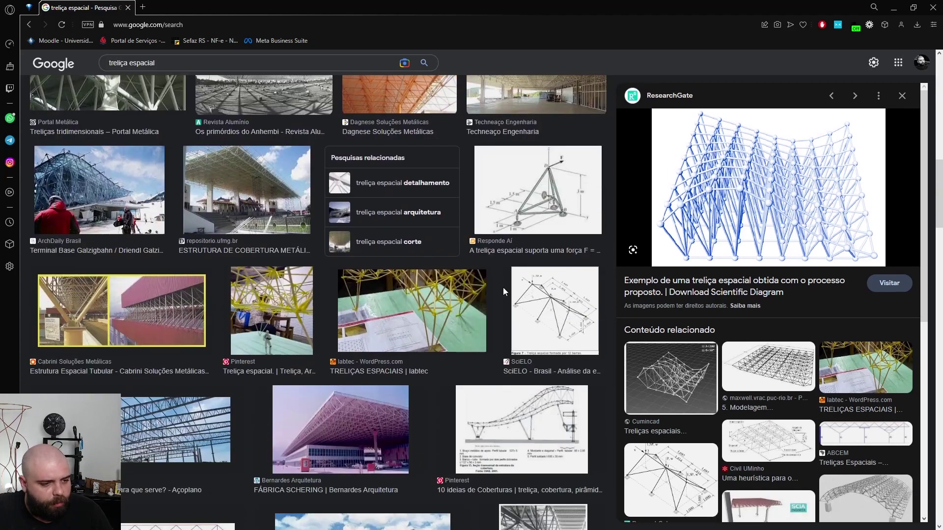
click(894, 5)
Step: Examine the truss joints from a low angle and highlight the grid points held in the two Point parameters
scroll(766, 294, down, 1)
scroll(795, 259, up, 6)
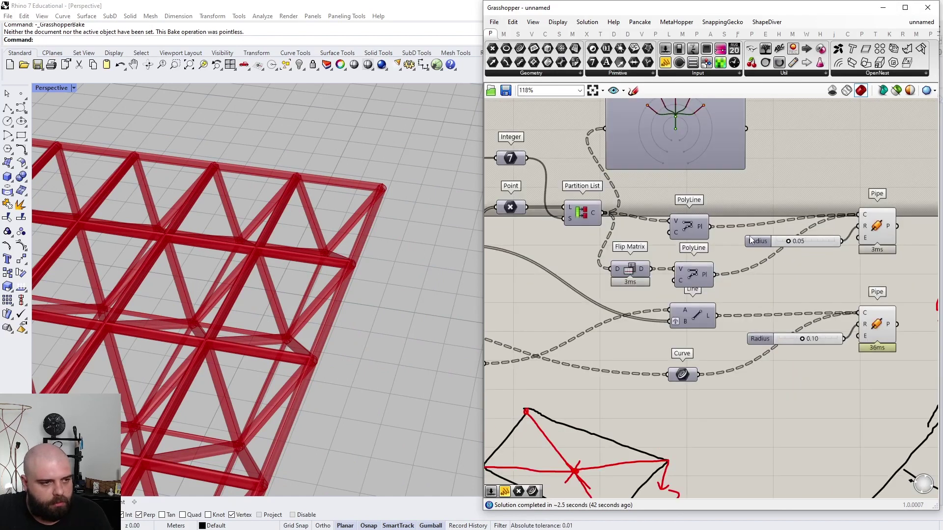
scroll(750, 240, up, 3)
scroll(775, 214, down, 4)
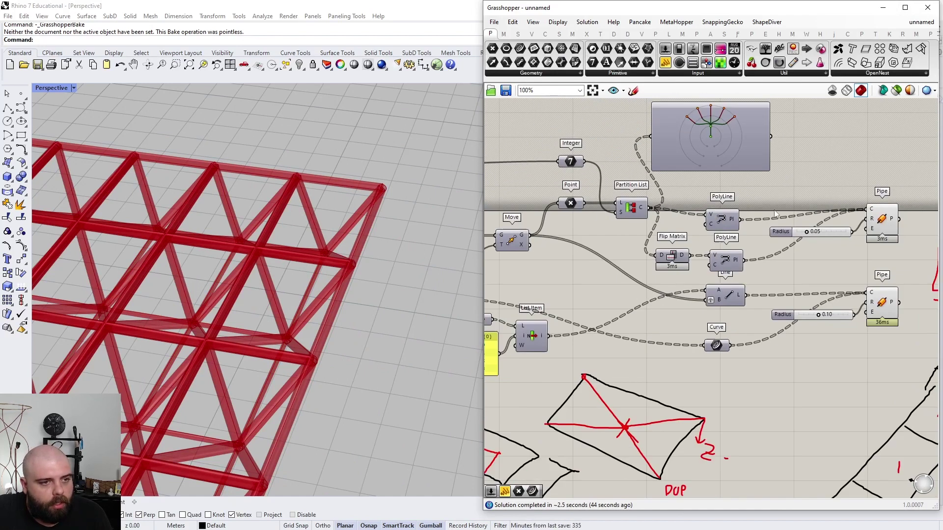
scroll(669, 208, up, 2)
right_drag(335, 454, 322, 395)
scroll(869, 279, down, 5)
scroll(693, 318, up, 6)
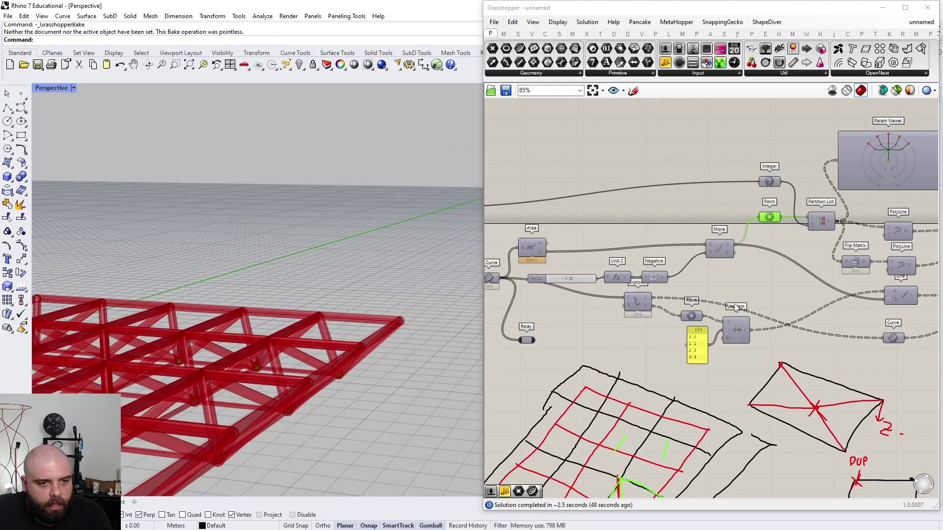
mouse_move(693, 319)
mouse_down()
mouse_move(718, 273)
mouse_move(707, 312)
mouse_up()
scroll(688, 295, down, 6)
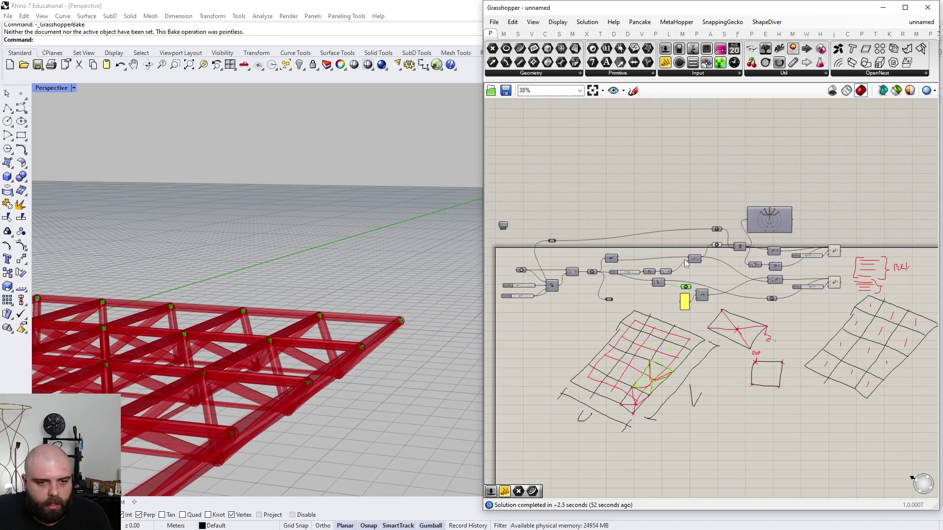
Step: Move all the hand-drawn sketches further down, clear of the component network
drag(902, 458, 602, 297)
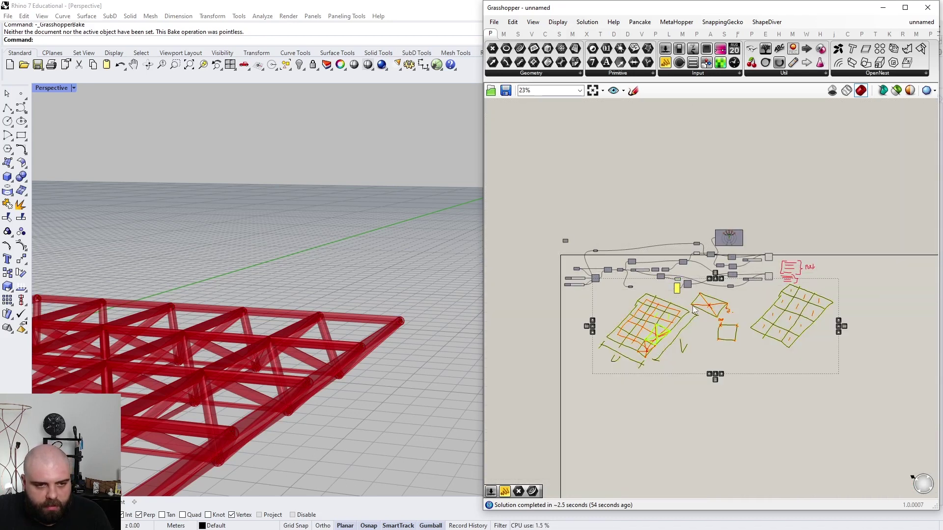
scroll(714, 326, up, 5)
click(737, 275)
scroll(760, 248, up, 2)
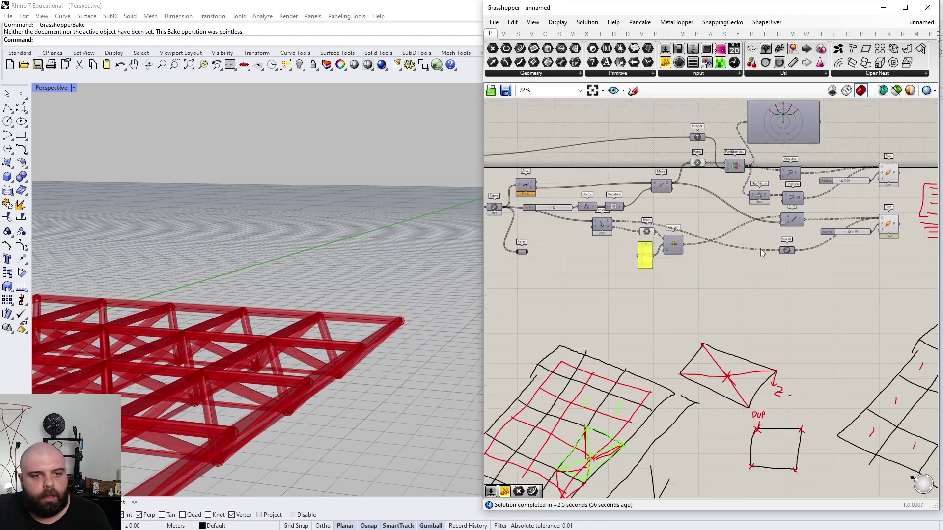
Step: Add a Point parameter beneath the Curve parameter and wire the lower-grid points into it
double_click(745, 288)
text(POINT)
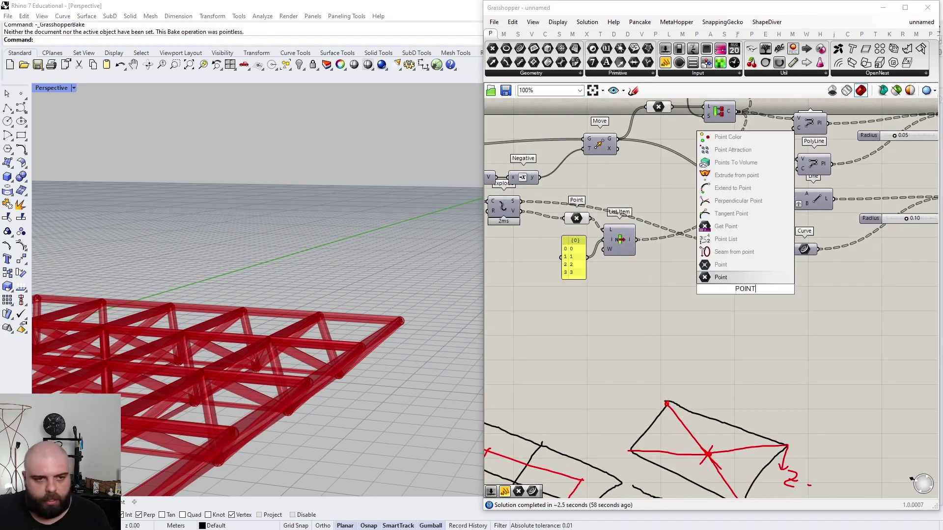
click(746, 278)
scroll(743, 273, down, 3)
scroll(703, 189, up, 4)
drag(691, 158, 763, 371)
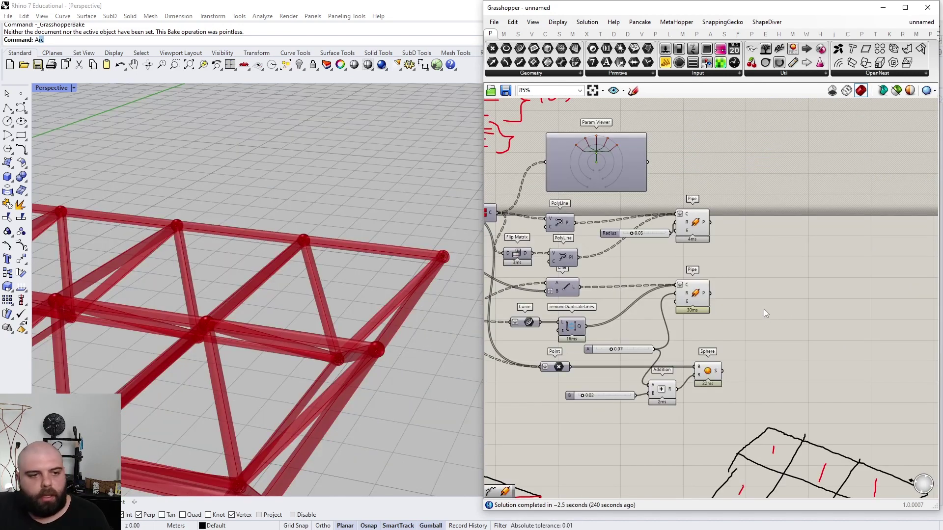
Step: Shift both Pipe components and the Sphere away from their input components to make room
drag(765, 373, 709, 225)
click(709, 225)
drag(719, 295, 720, 293)
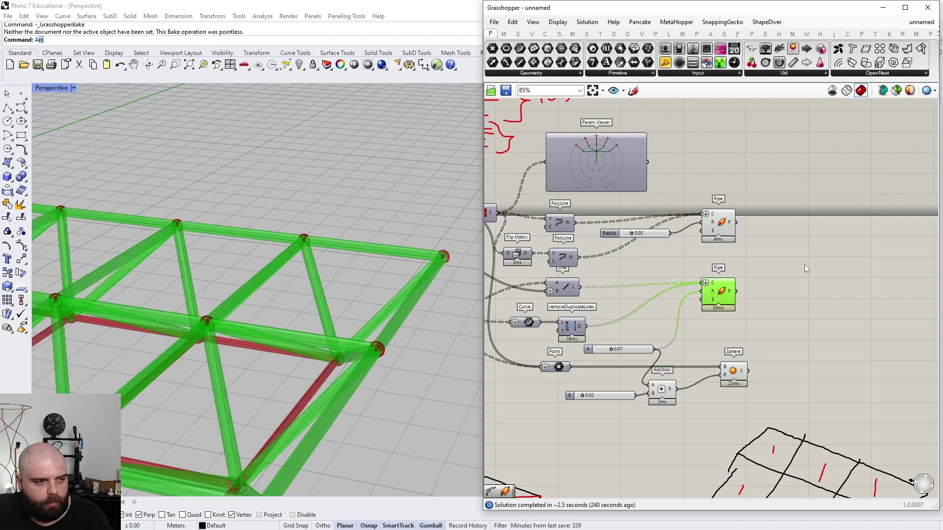
Step: Add a Custom Preview component and connect both Pipe outputs to its geometry input
double_click(804, 265)
text(CUSTOM PREV)
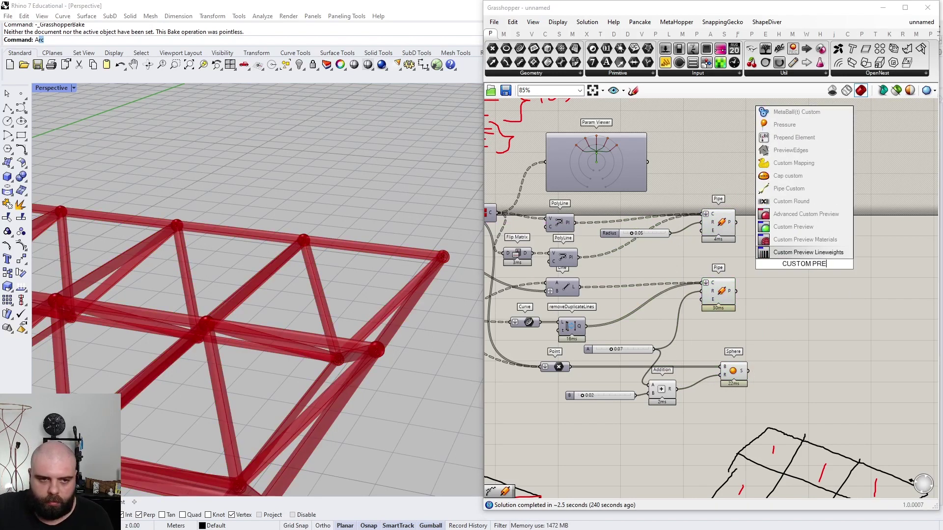
click(819, 226)
click(715, 233)
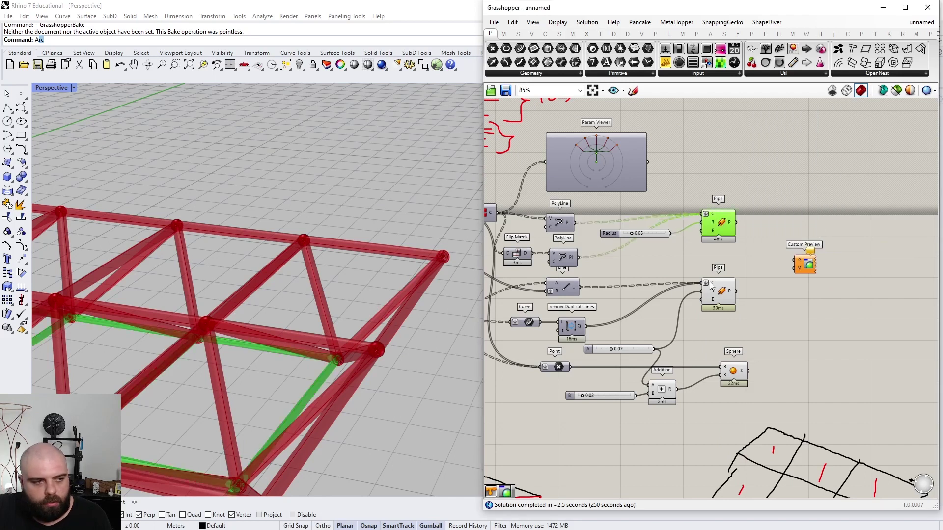
click(710, 292)
drag(752, 234, 797, 261)
drag(805, 264, 833, 257)
click(855, 220)
scroll(830, 251, up, 3)
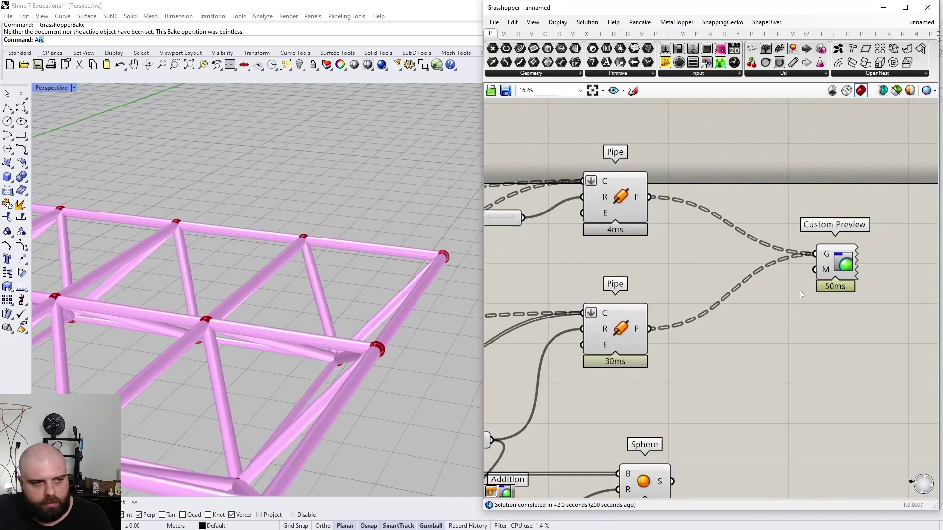
Step: Add a Colour Swatch and connect it to the material input of the pipes' Custom Preview
double_click(784, 316)
text(Swatch)
click(785, 307)
drag(787, 319, 762, 335)
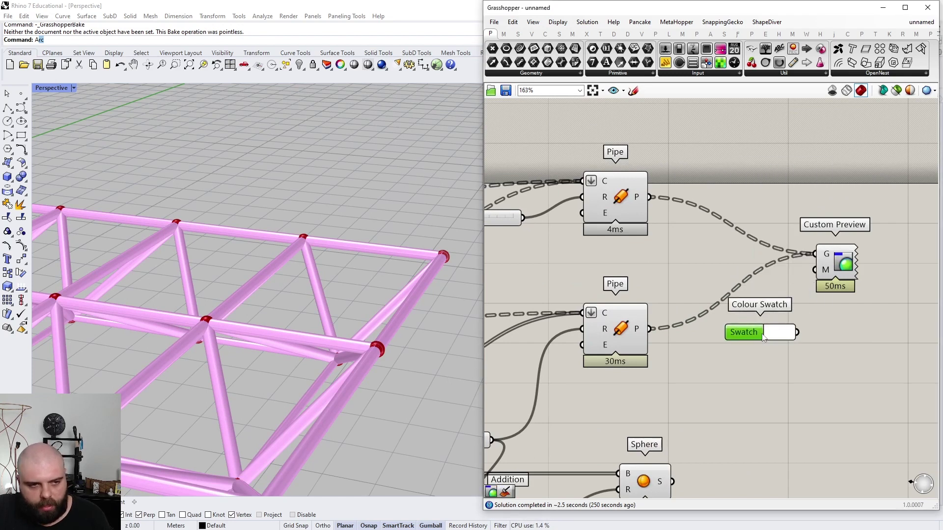
drag(819, 272, 817, 271)
click(809, 338)
Step: Duplicate the Custom Preview and its Colour Swatch beside the Sphere and preview the Sphere output with the copy
scroll(790, 233, down, 3)
drag(844, 336, 770, 235)
key(ctrl+c)
key(ctrl+v)
drag(822, 259, 795, 368)
click(730, 383)
Step: Adjust the colour of the Colour Swatch that feeds the Sphere's Custom Preview
scroll(780, 439, up, 4)
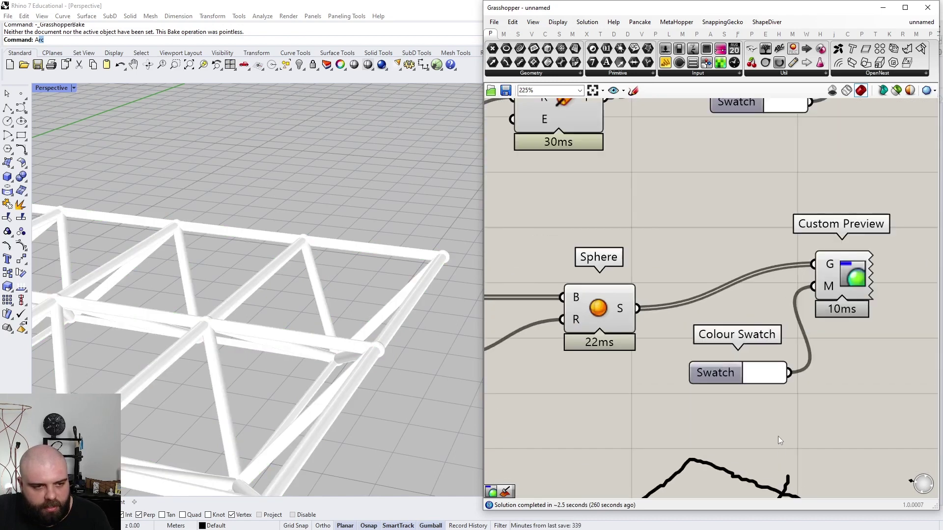
click(769, 369)
drag(846, 484, 835, 485)
Step: Turn off the standard preview of the components that feed the Custom Previews across the network
scroll(413, 291, down, 8)
right_drag(405, 324, 393, 275)
scroll(883, 323, down, 5)
scroll(802, 354, down, 4)
scroll(801, 354, down, 1)
drag(801, 366, 540, 186)
middle_click(566, 209)
click(599, 177)
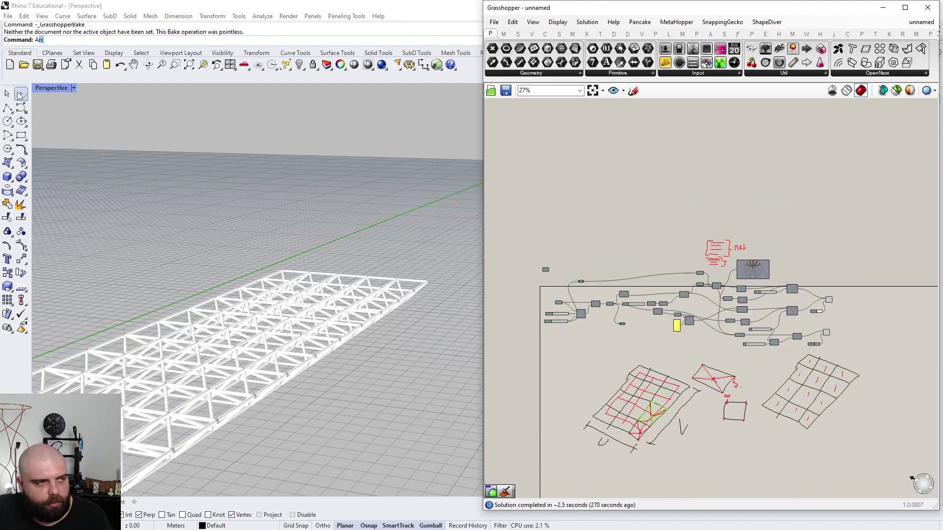
Step: Set the Perspective viewport to Rendered display and view the whole truss
click(49, 89)
click(62, 145)
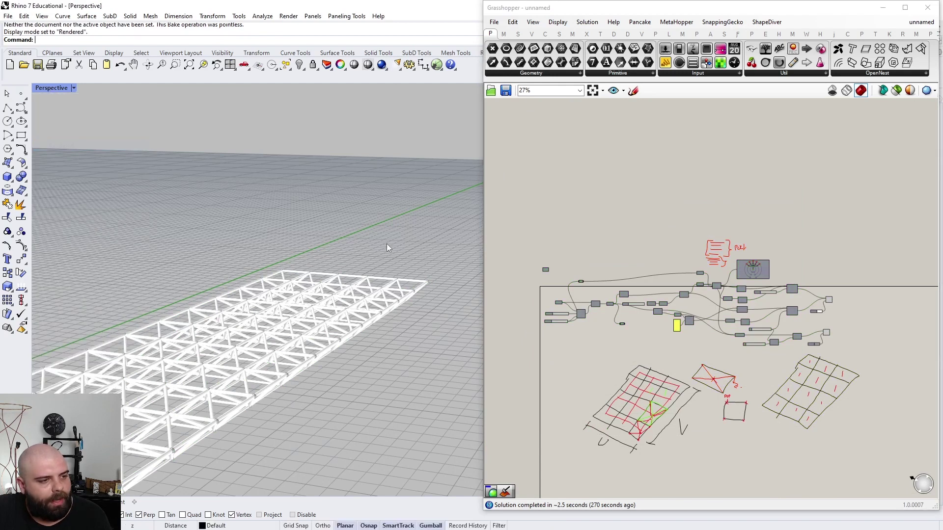
scroll(396, 239, down, 6)
right_drag(393, 261, 381, 306)
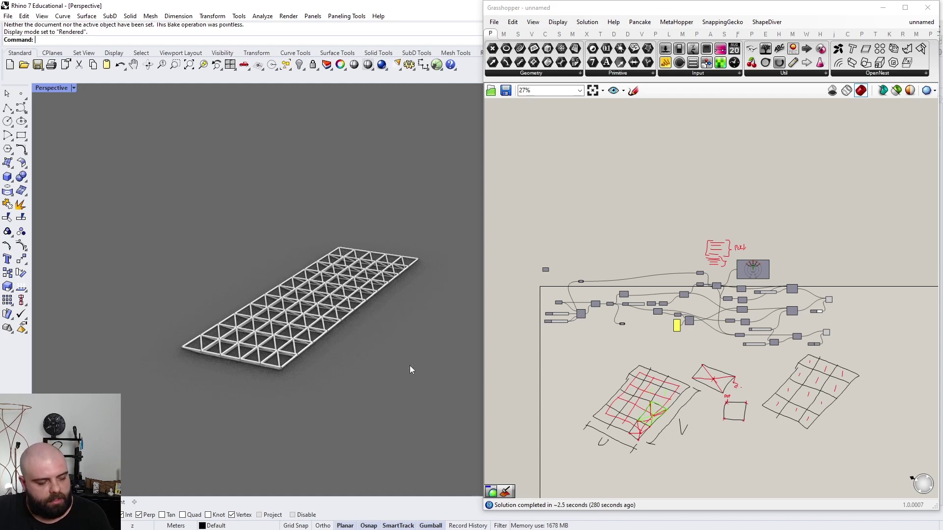
Step: Compare the truss in Shaded and Rendered display modes from different angles
click(49, 87)
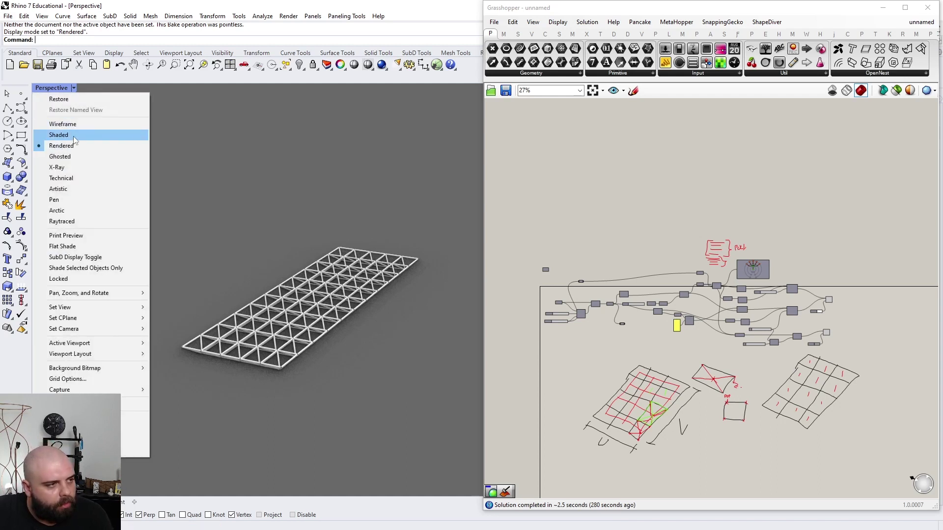
click(49, 135)
click(51, 88)
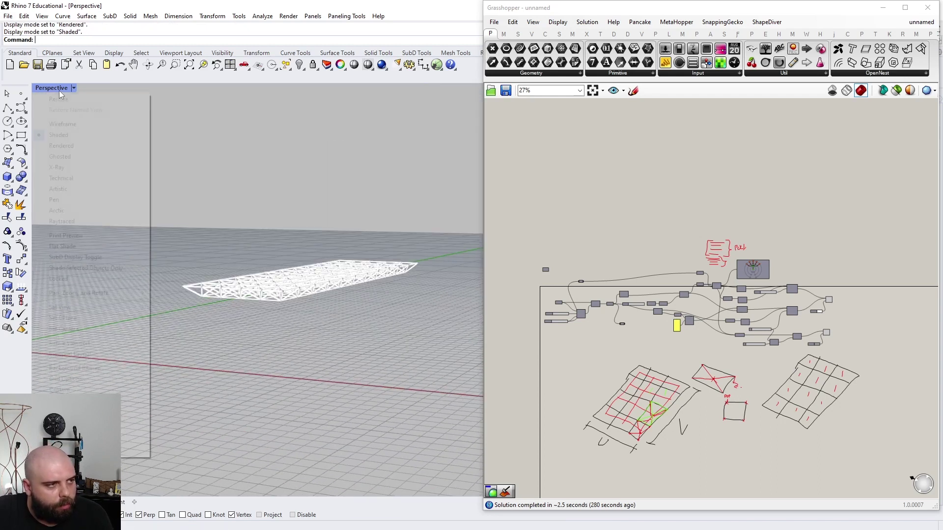
click(72, 147)
right_drag(349, 281, 349, 272)
right_drag(220, 269, 407, 226)
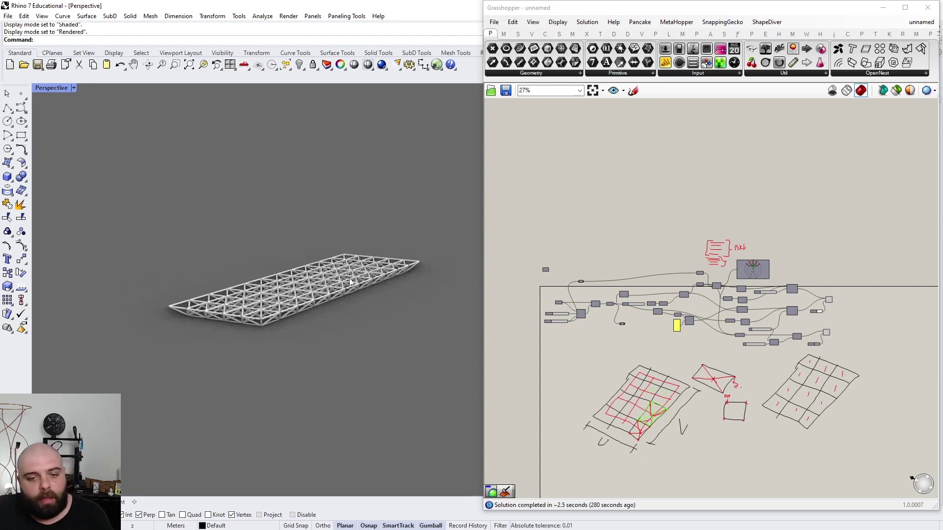
Step: Draw a small box on the ground well away from the truss and inspect the rendered truss from several angles
scroll(349, 282, down, 5)
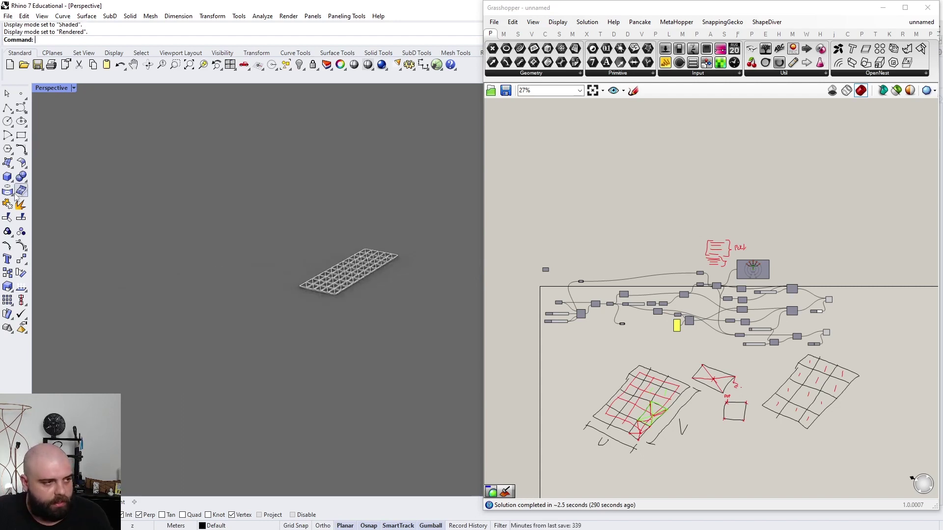
click(7, 178)
click(62, 319)
click(66, 318)
click(68, 315)
right_drag(84, 331, 75, 305)
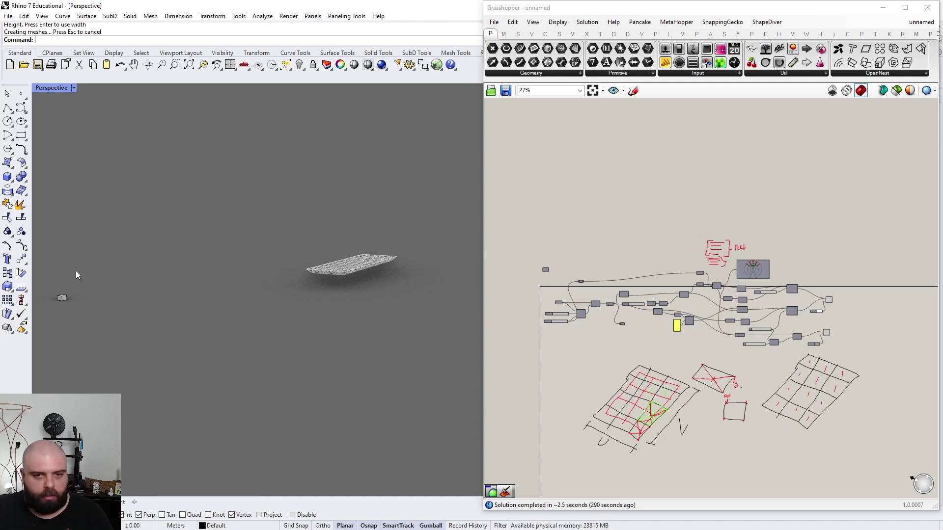
scroll(384, 254, up, 5)
mouse_move(363, 293)
right_down()
mouse_move(349, 297)
mouse_move(367, 285)
right_up()
scroll(439, 262, up, 3)
scroll(439, 262, down, 3)
right_drag(439, 262, 456, 304)
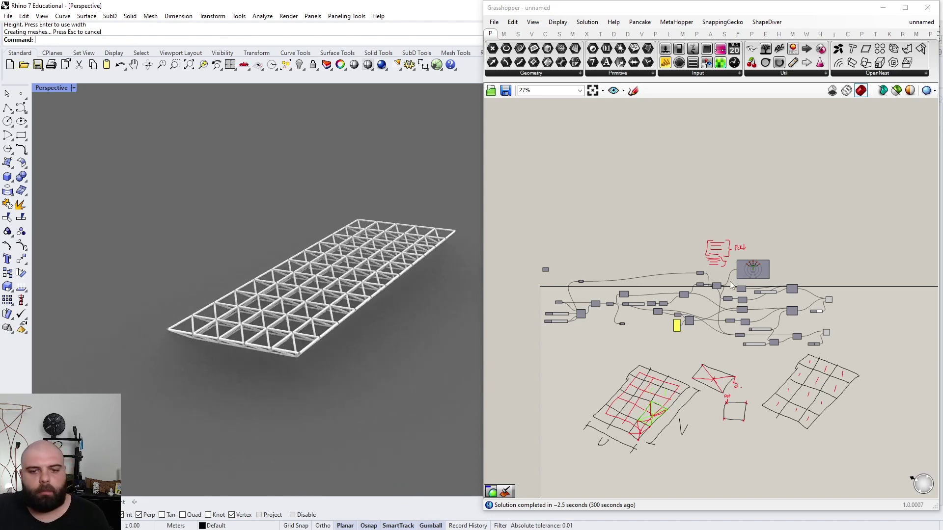
Step: Set the U division count of the Divide Domain² component to 10
scroll(591, 305, up, 6)
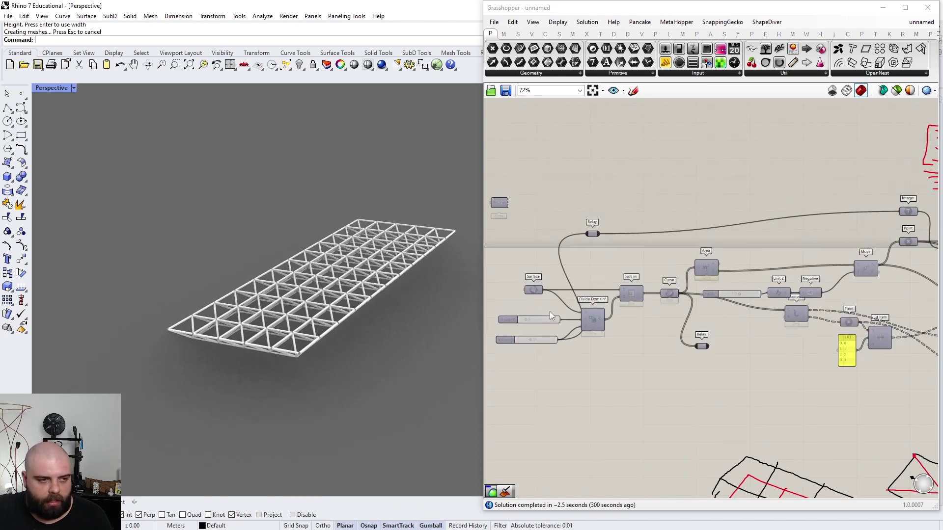
scroll(508, 329, up, 2)
double_click(541, 327)
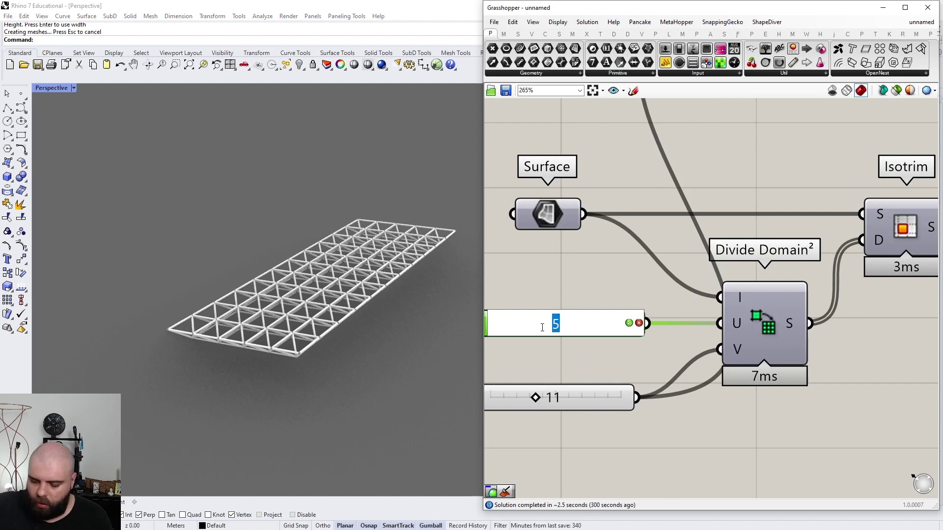
text(10)
key(Return)
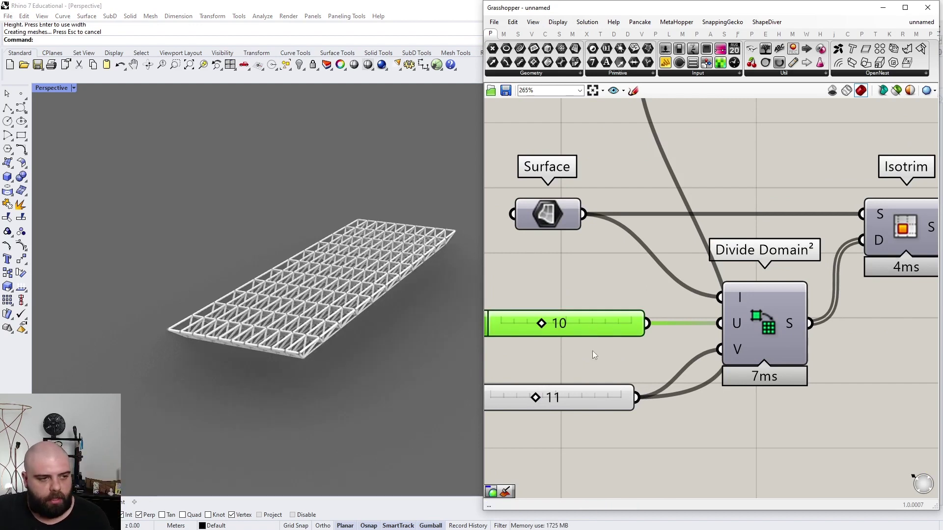
Step: Set the V division count of the Divide Domain² component to 25 and view the denser truss
double_click(579, 394)
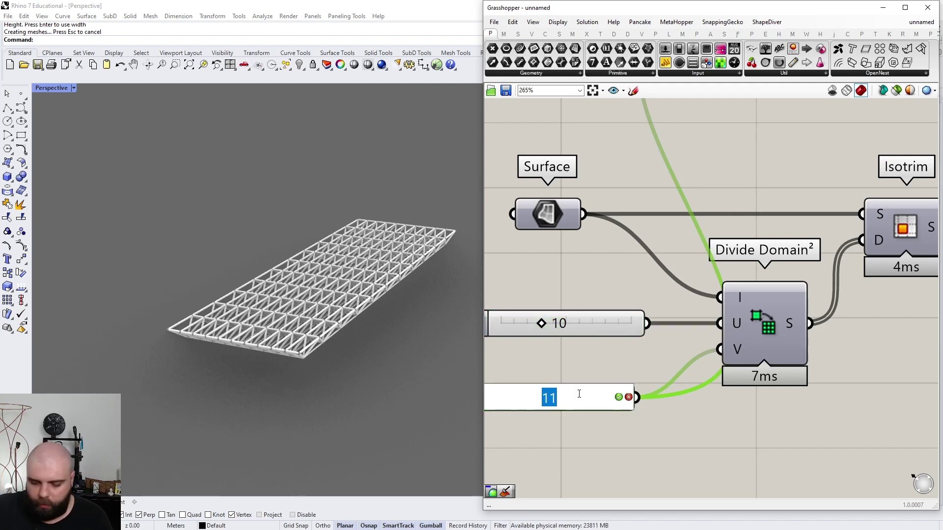
text(25)
key(Return)
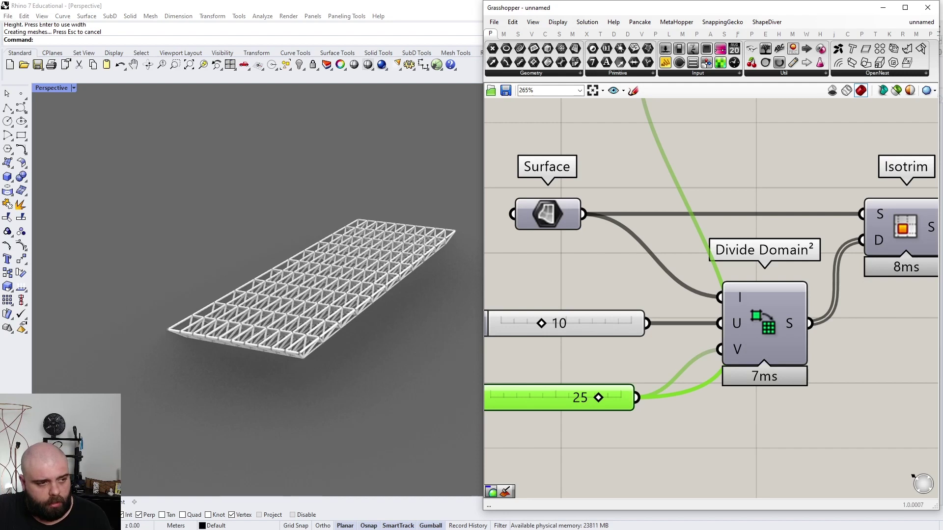
right_drag(306, 338, 314, 287)
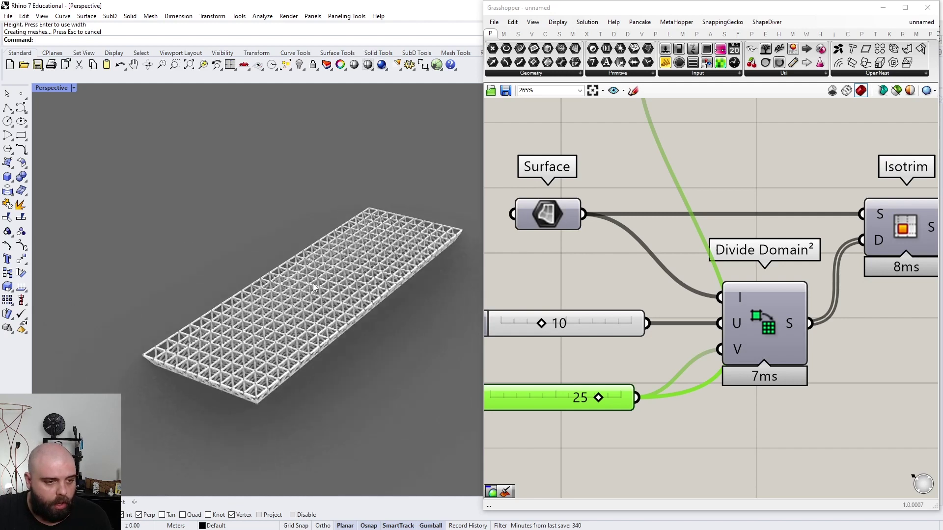
Step: Set the Divide Domain² division counts to 8 in U and 18 in V
double_click(606, 322)
text(8)
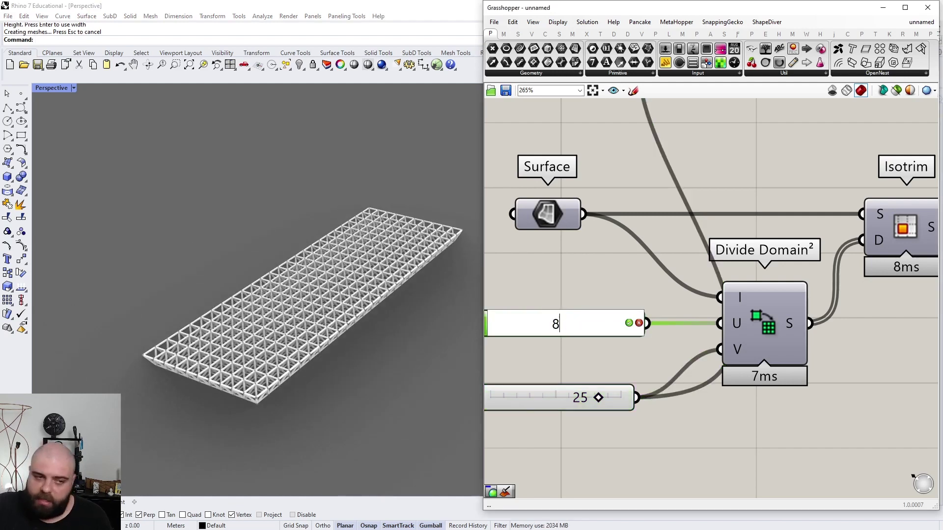
key(Return)
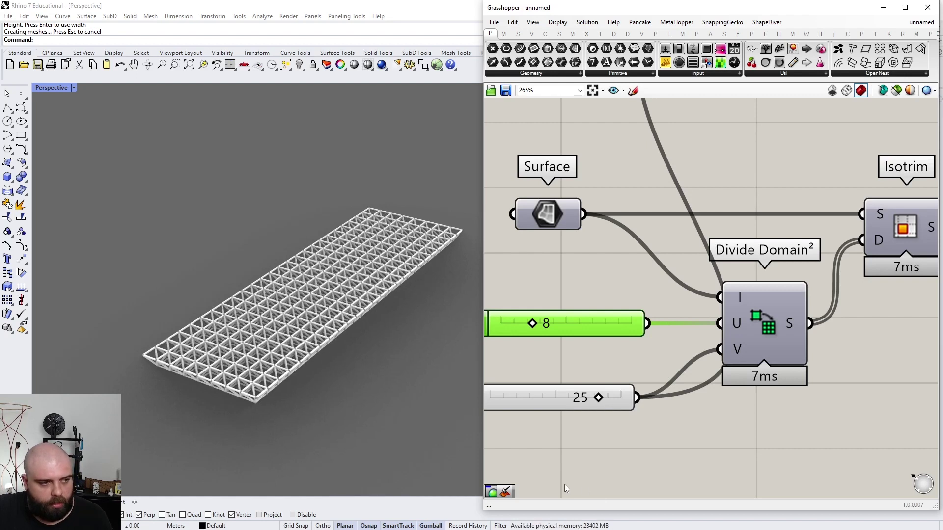
double_click(557, 390)
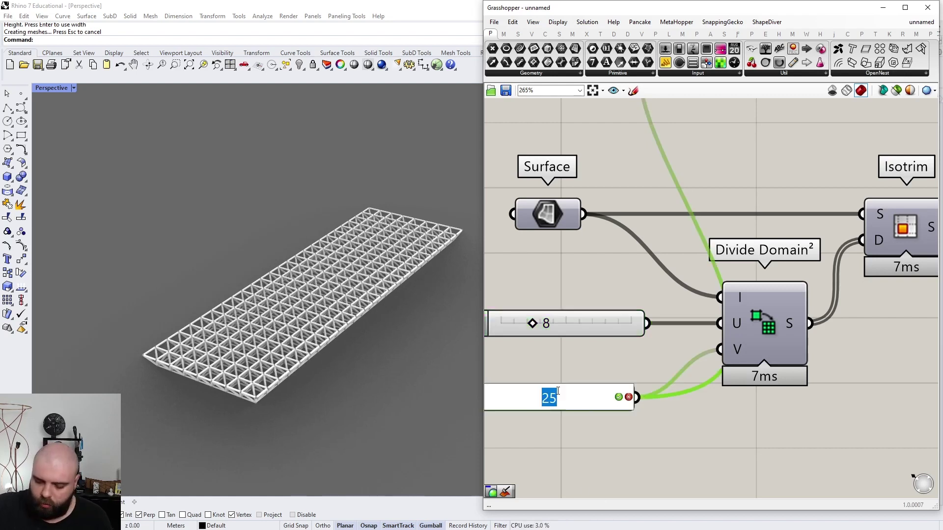
text(18)
key(Return)
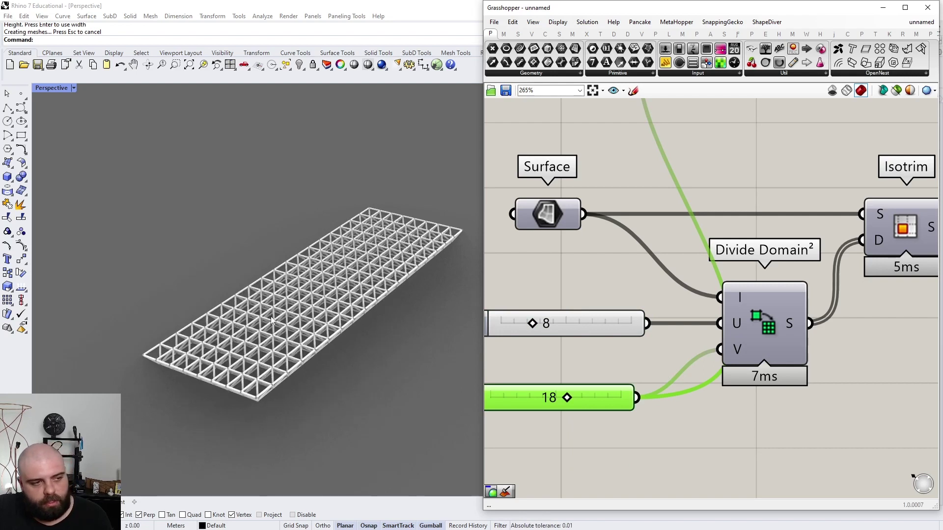
scroll(572, 332, down, 8)
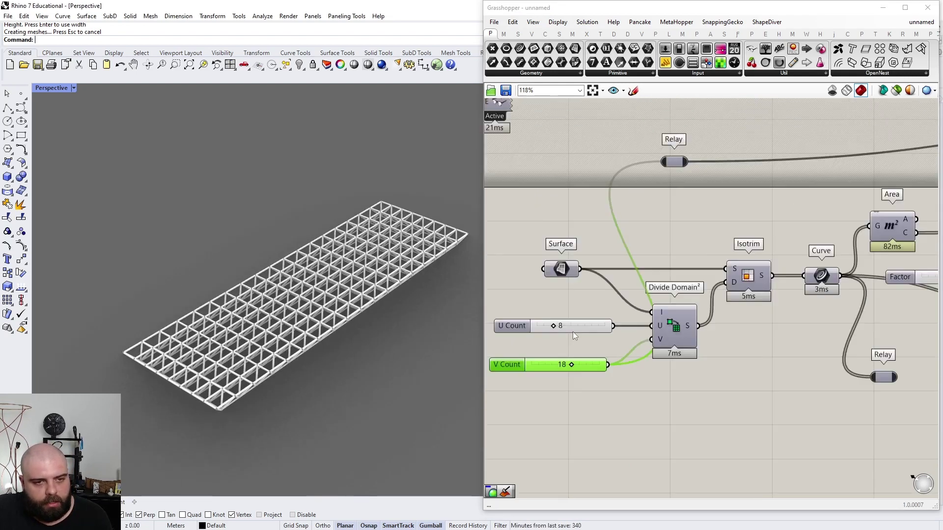
Step: Reduce the truss depth by setting the Unit Z factor to 0.2 and inspect the truss from the side
scroll(805, 314, up, 6)
right_drag(403, 361, 421, 310)
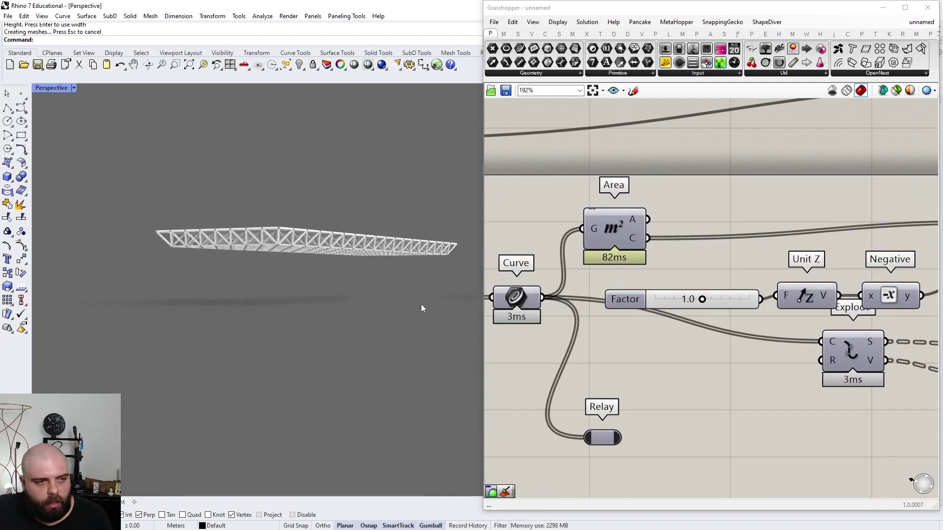
scroll(709, 304, up, 3)
drag(711, 304, 578, 304)
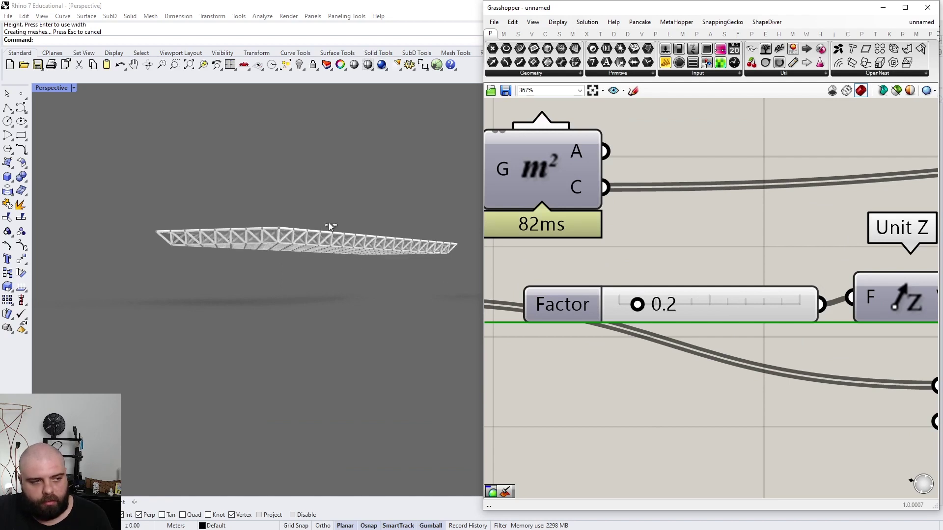
mouse_move(329, 246)
right_down()
mouse_move(329, 235)
mouse_move(339, 279)
mouse_move(326, 247)
right_up()
scroll(326, 247, up, 5)
Step: Set the Unit Z factor controlling the truss depth to 0.5 and view the truss from the side
click(713, 307)
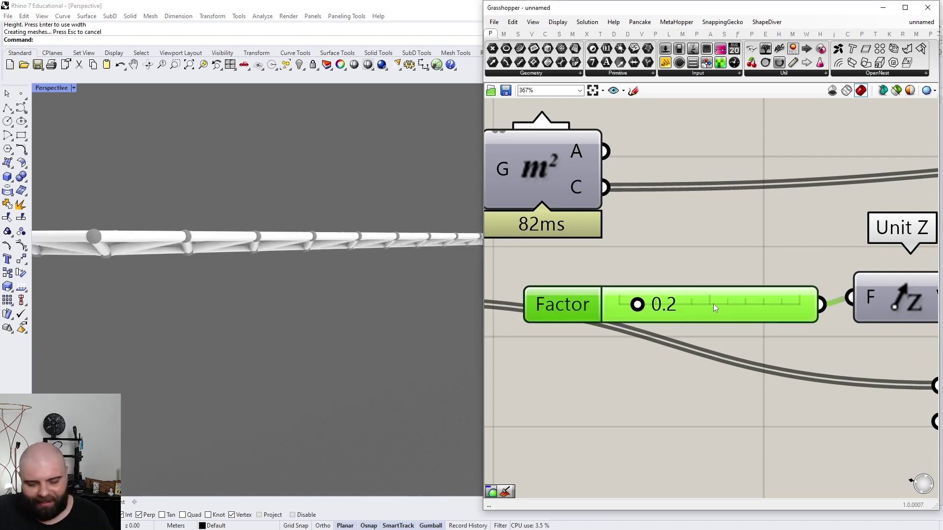
double_click(713, 305)
text(.5)
key(Return)
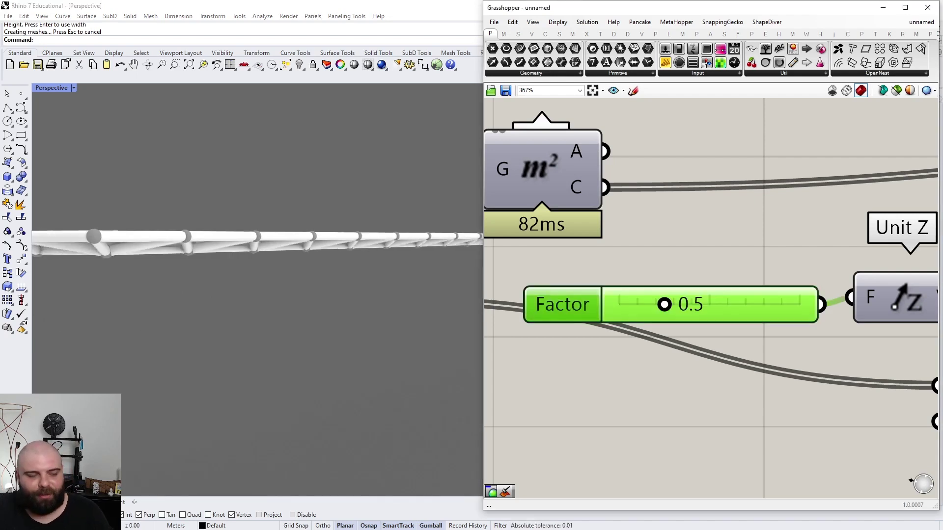
scroll(329, 373, down, 5)
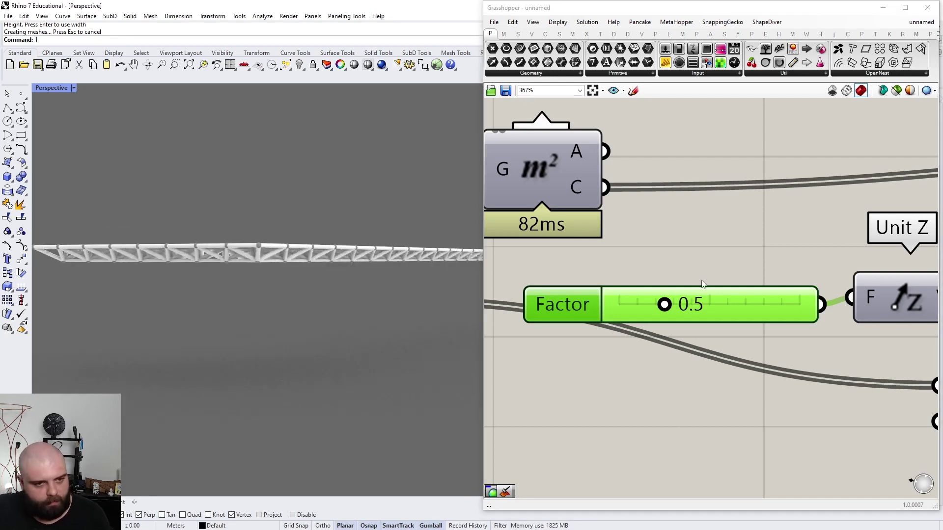
Step: Set the Unit Z factor to 1.0 and view the truss from above
double_click(706, 305)
text(1)
key(Return)
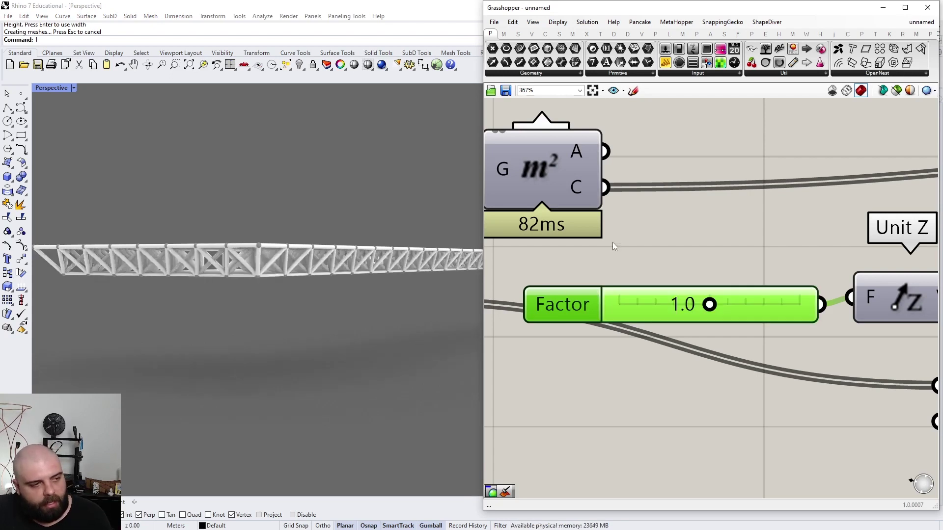
right_drag(230, 292, 227, 319)
scroll(576, 287, down, 10)
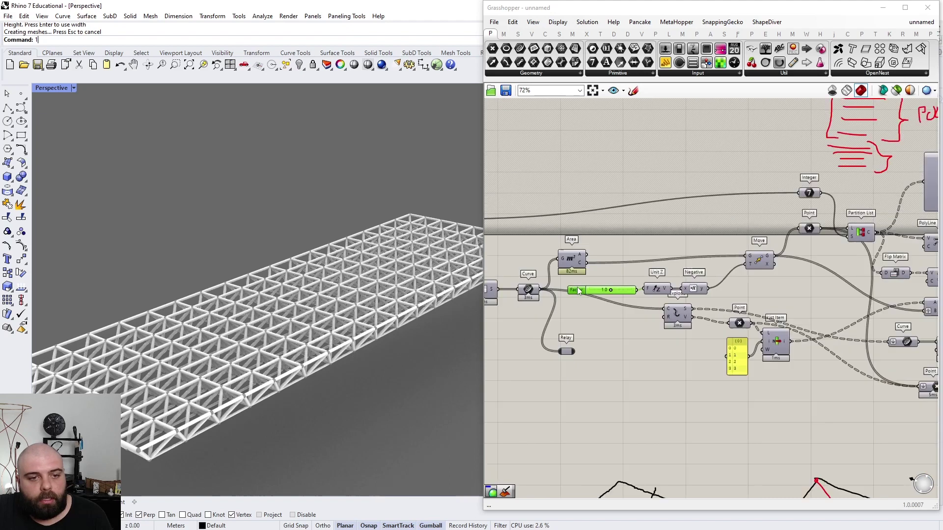
Step: Examine the Pipe and Sphere part of the definition and the members and nodes along the truss edge
scroll(785, 282, up, 2)
scroll(785, 282, up, 3)
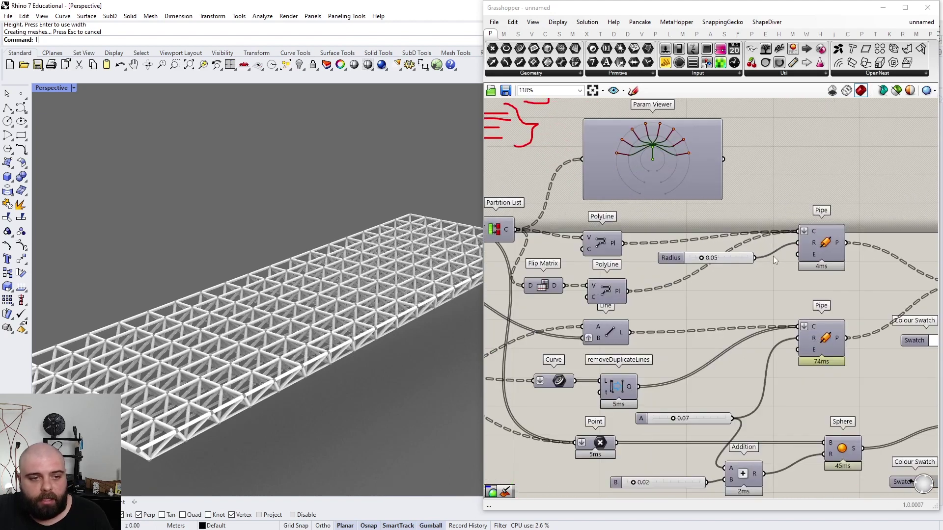
scroll(439, 299, down, 3)
scroll(456, 270, up, 3)
scroll(455, 270, up, 6)
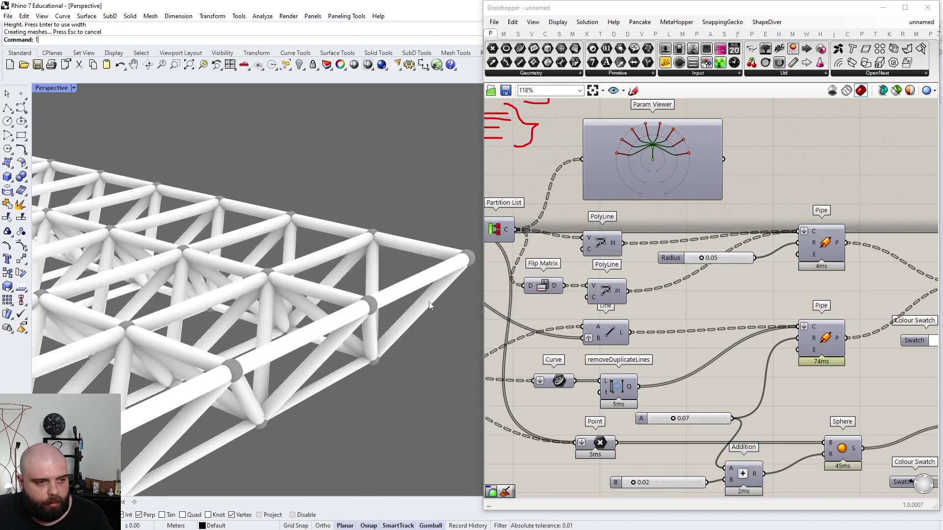
scroll(382, 355, down, 4)
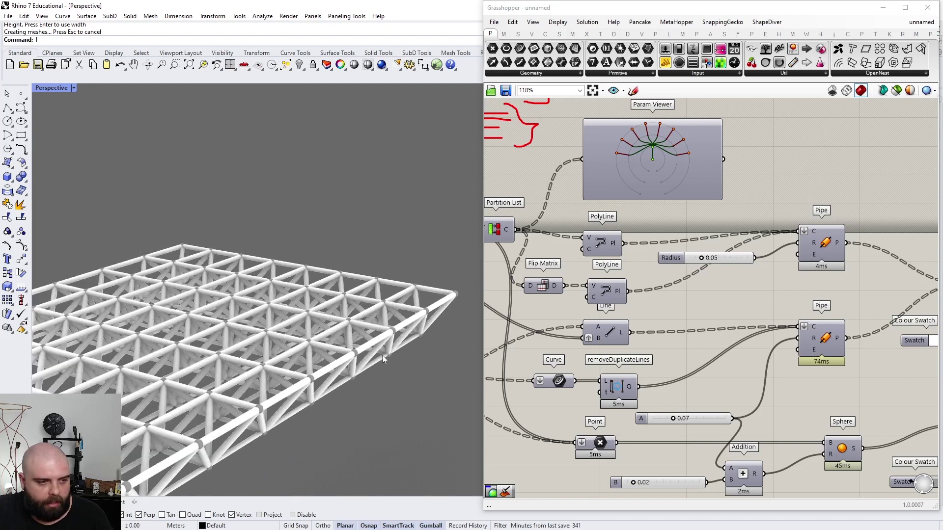
scroll(402, 351, up, 4)
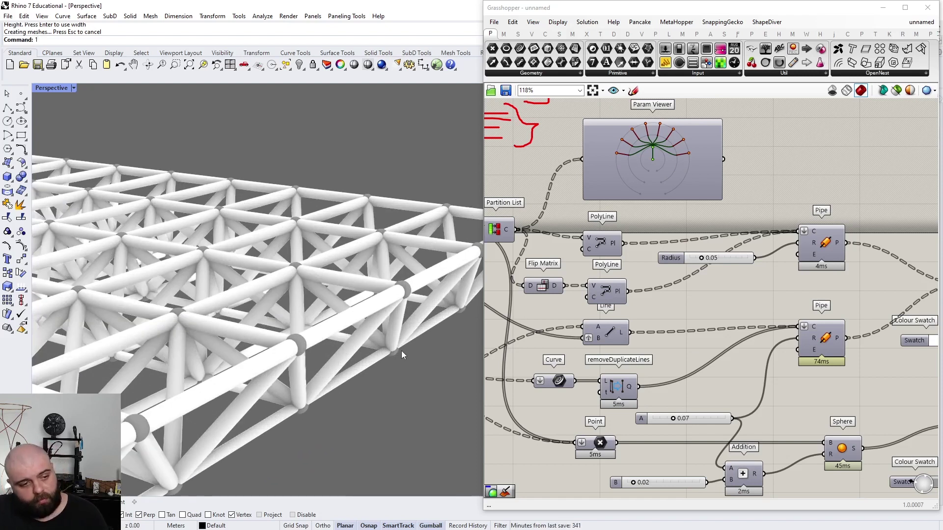
Step: Try a smaller radius on the Pipe fed by the polylines, view the truss from below, and restore the radius to 0.05
scroll(702, 259, up, 6)
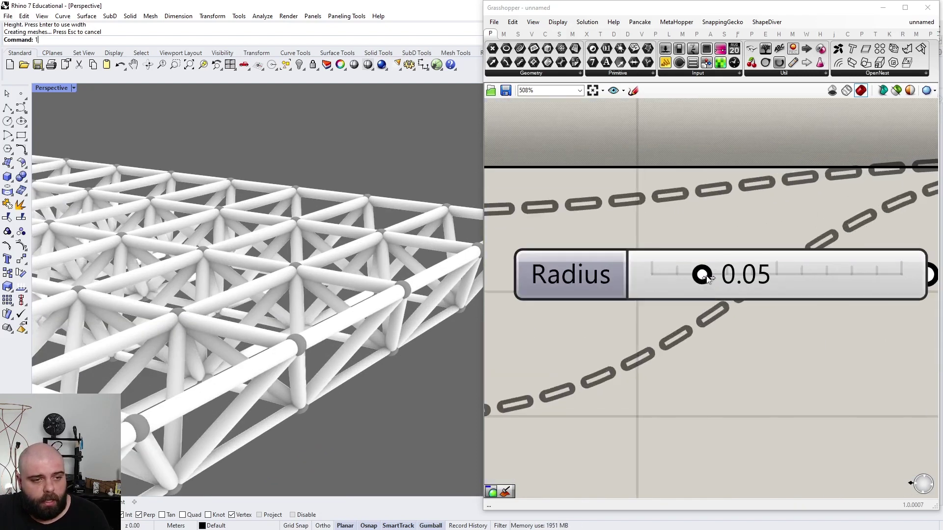
drag(706, 277, 671, 279)
right_drag(345, 398, 347, 328)
drag(672, 275, 702, 276)
scroll(683, 230, down, 5)
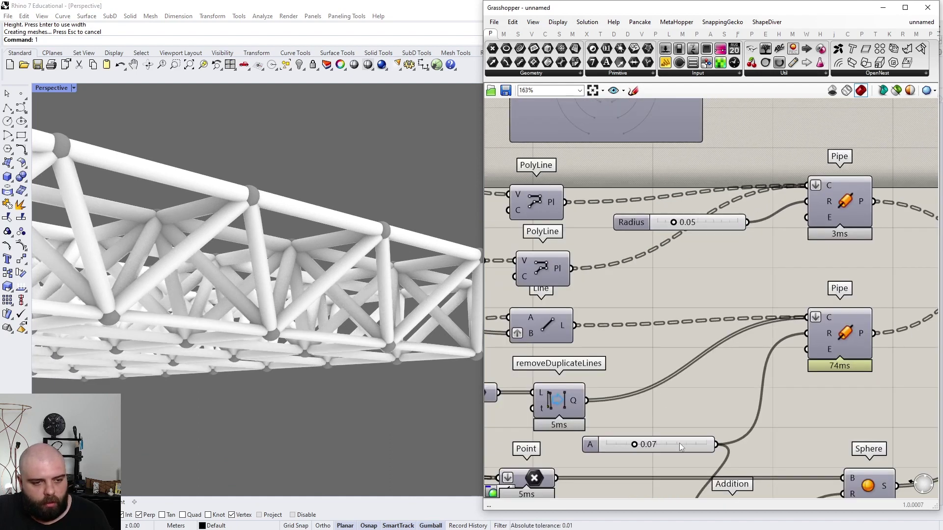
Step: Thin the truss members by trying 0.03 on the A slider feeding the lower Pipe's radius, and settle on 0.06
click(668, 415)
drag(652, 410, 625, 413)
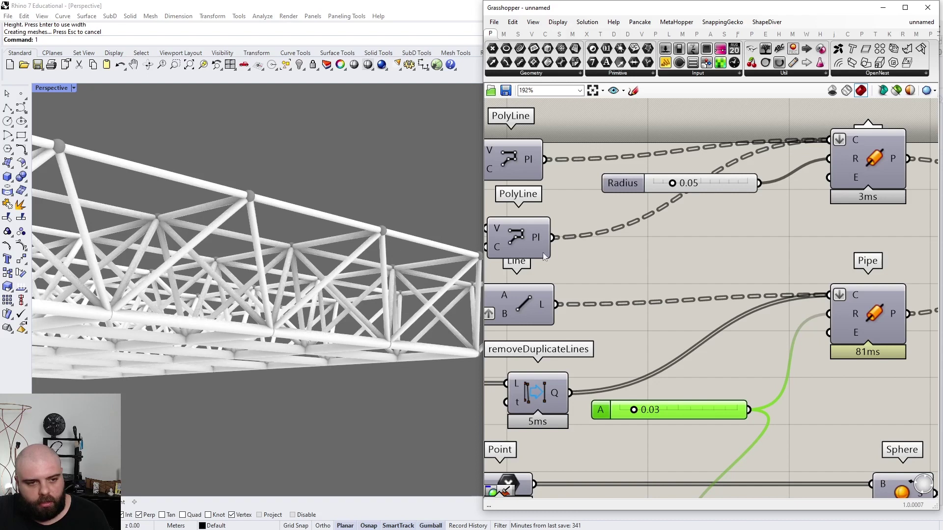
double_click(666, 417)
text(0.06)
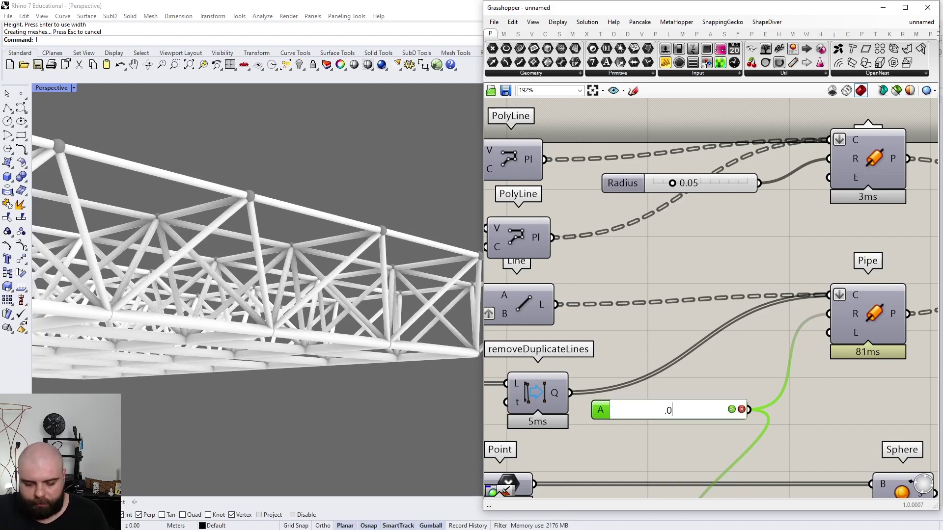
key(Return)
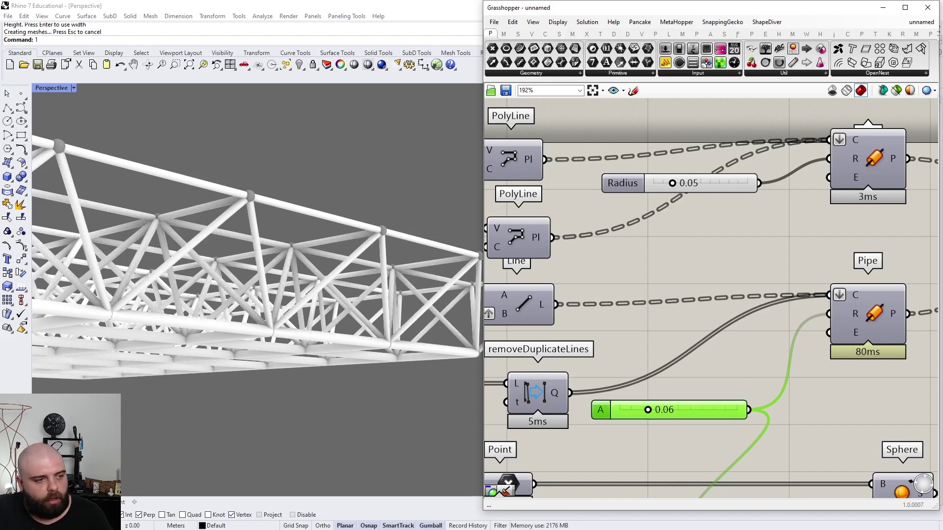
right_drag(296, 269, 436, 300)
scroll(459, 280, down, 4)
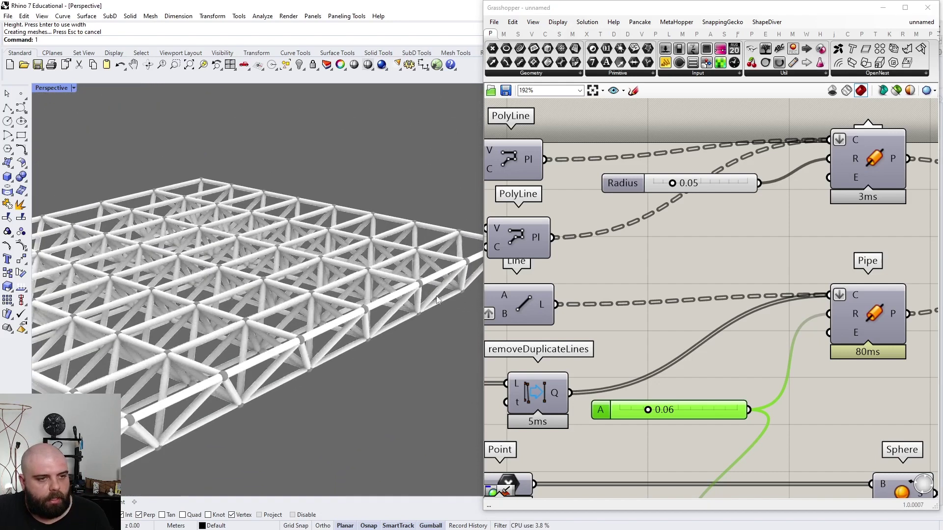
Step: Show the hidden base surface and stretch it across its width to roughly double
scroll(766, 262, down, 8)
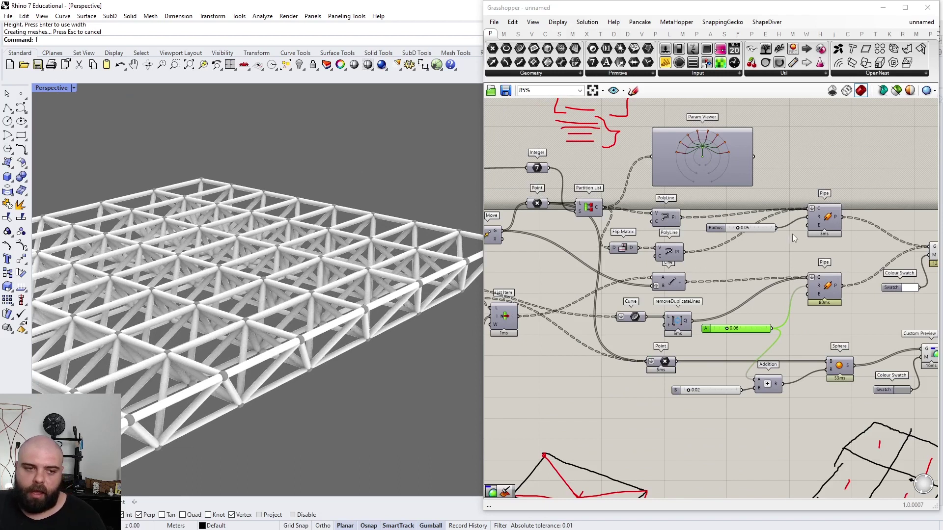
click(301, 66)
click(317, 84)
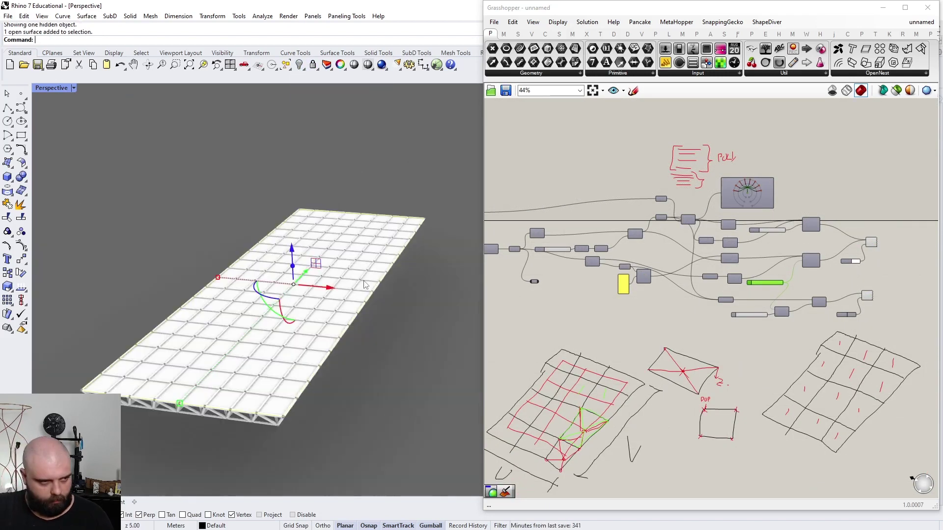
scroll(436, 281, down, 6)
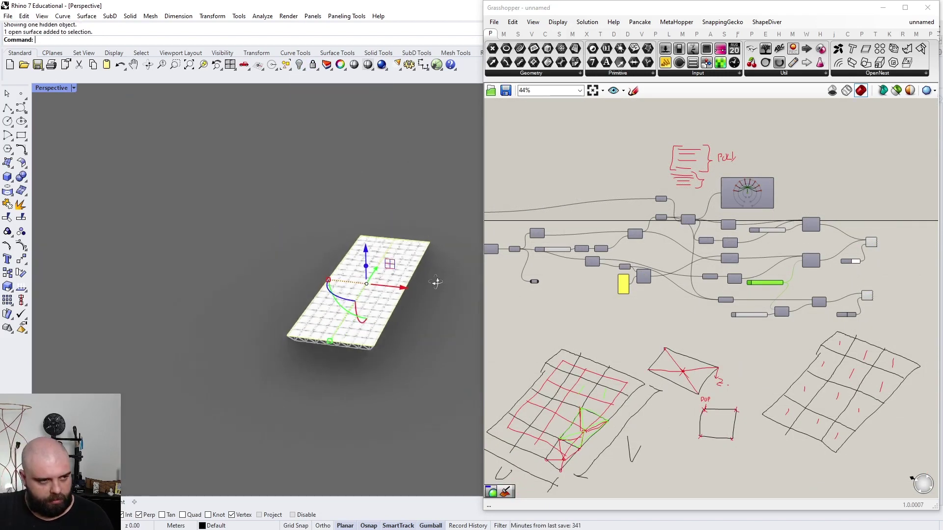
scroll(338, 285, up, 3)
drag(327, 286, 261, 277)
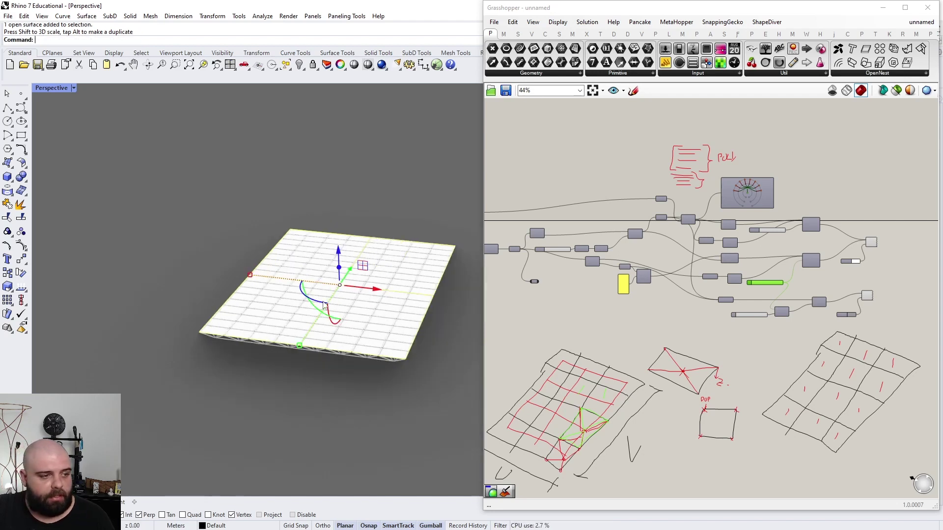
Step: Scale the base surface down along its length into a roughly square roof and deselect it
scroll(446, 361, up, 3)
right_drag(447, 361, 417, 363)
click(361, 291)
right_drag(368, 300, 383, 312)
drag(153, 354, 182, 332)
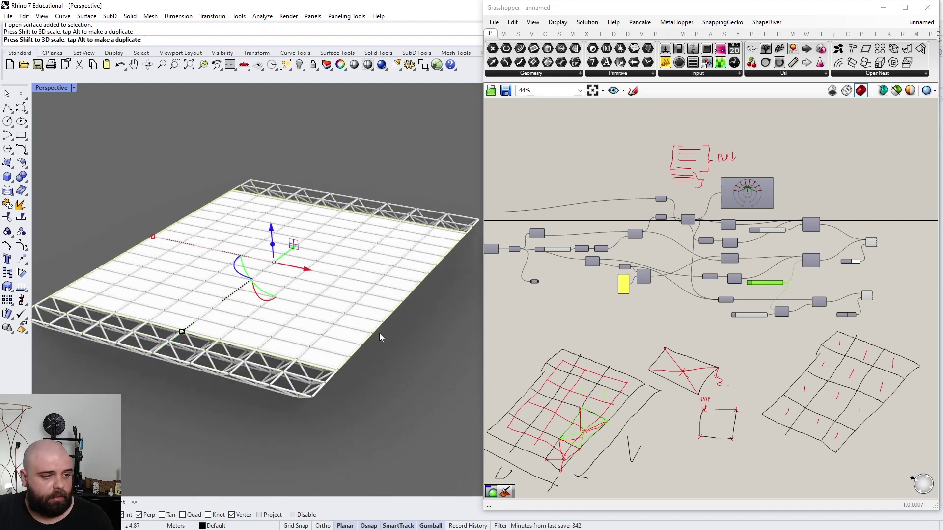
right_drag(349, 435, 318, 377)
key(Escape)
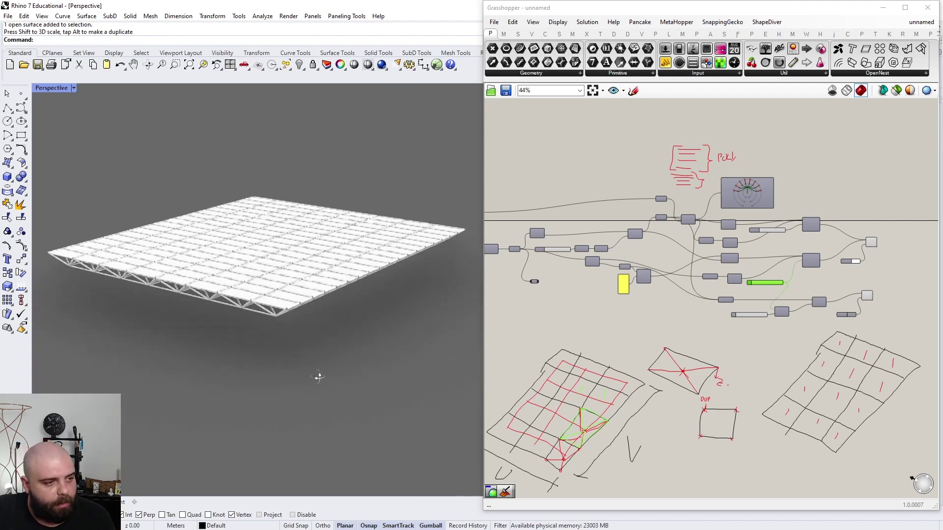
Step: Hide the base surface and view the resized truss on its own
click(305, 268)
key(ctrl+h)
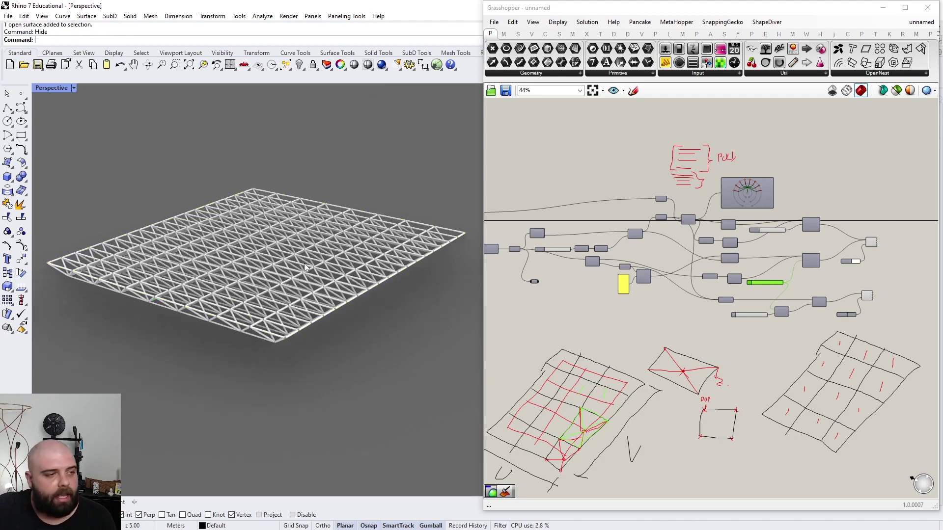
right_drag(304, 267, 315, 216)
scroll(735, 274, down, 2)
Step: Review the Grasshopper definition with its sketches and inspect the resized truss from above and up close
drag(861, 442, 547, 314)
scroll(680, 342, up, 3)
drag(680, 342, 677, 379)
click(650, 280)
right_drag(266, 216, 285, 254)
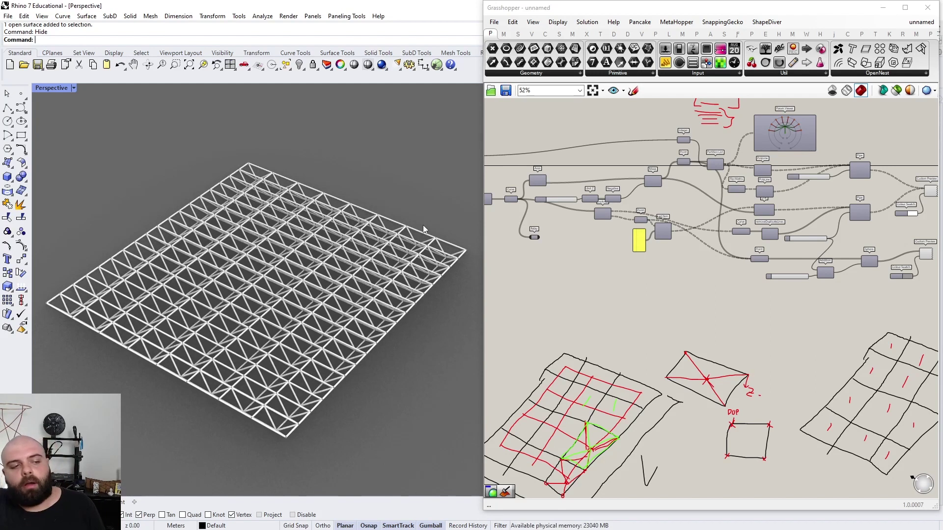
mouse_move(424, 228)
right_down()
mouse_move(417, 246)
mouse_move(383, 255)
mouse_move(393, 202)
mouse_move(461, 232)
mouse_move(427, 236)
right_up()
scroll(461, 228, up, 6)
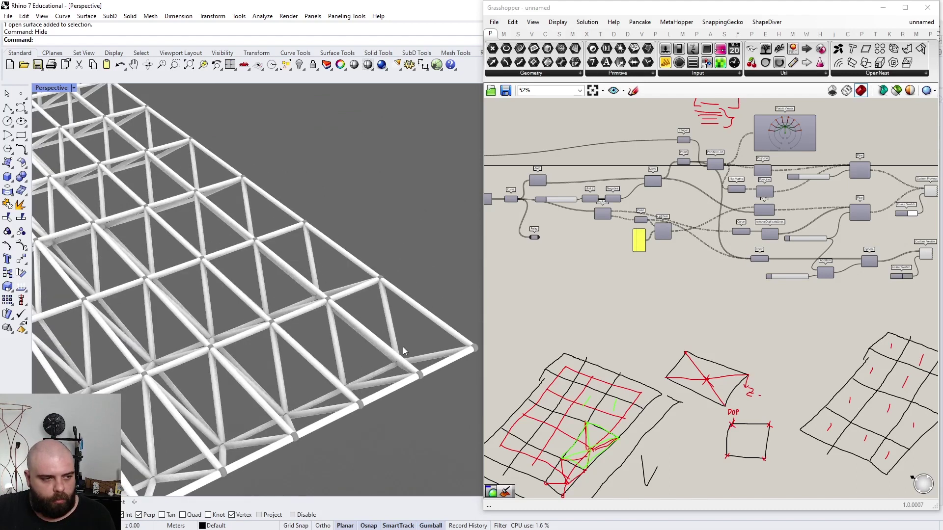
scroll(404, 348, down, 5)
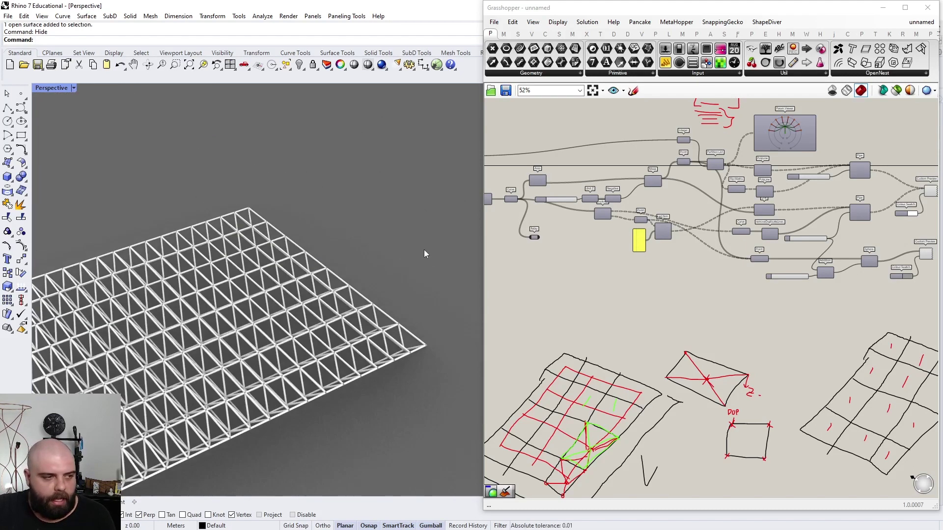
Step: Delete the unused component branching off below the Curve parameter that feeds the Area component
scroll(425, 253, down, 3)
scroll(535, 225, up, 4)
drag(522, 221, 562, 272)
key(Delete)
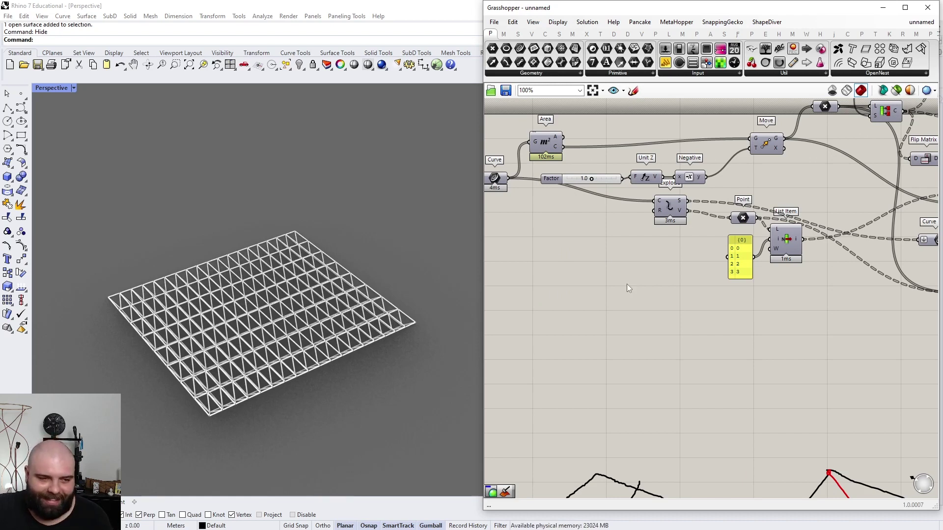
Step: Set the count slider feeding the U input of Divide Domain² to 1
scroll(626, 284, down, 2)
scroll(640, 207, down, 2)
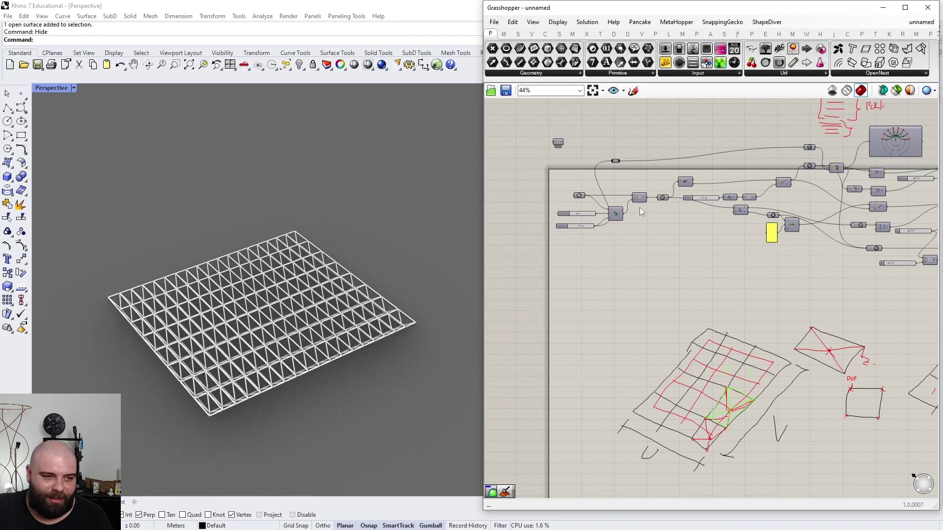
scroll(532, 224, up, 4)
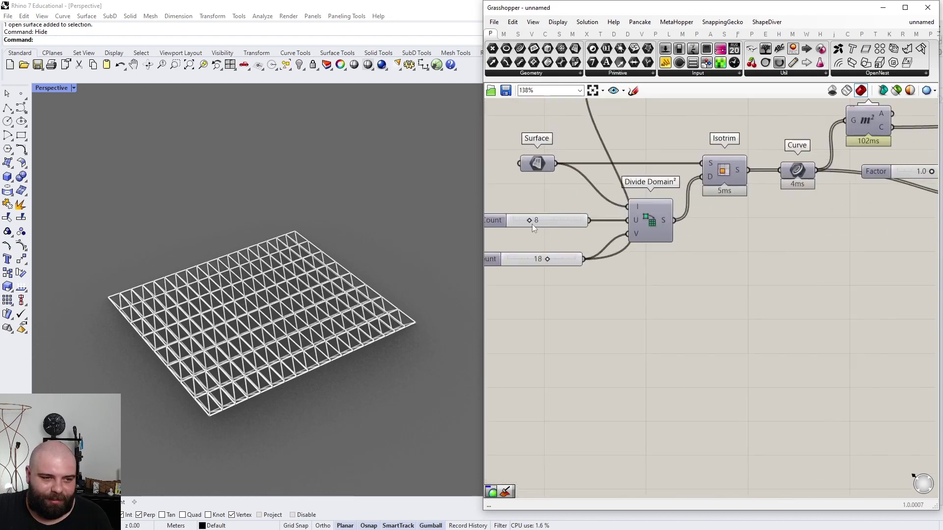
double_click(558, 219)
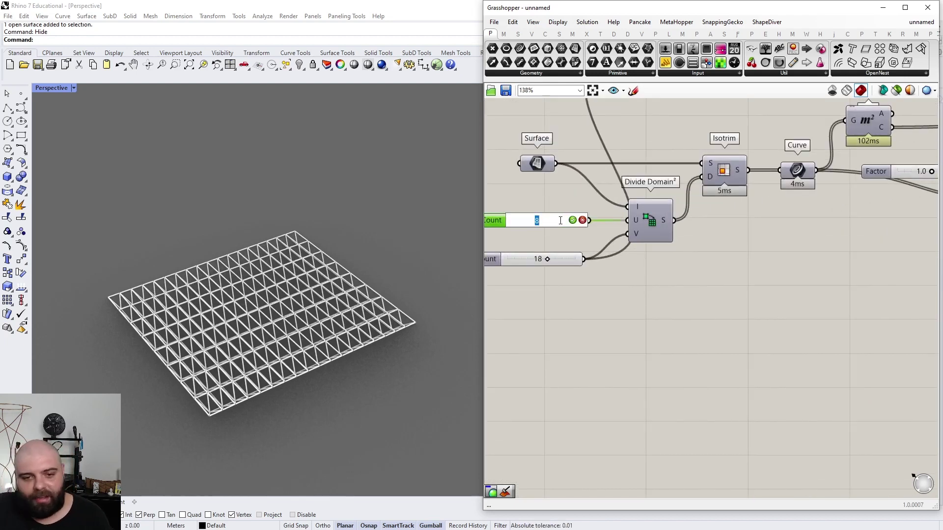
text(1)
key(Return)
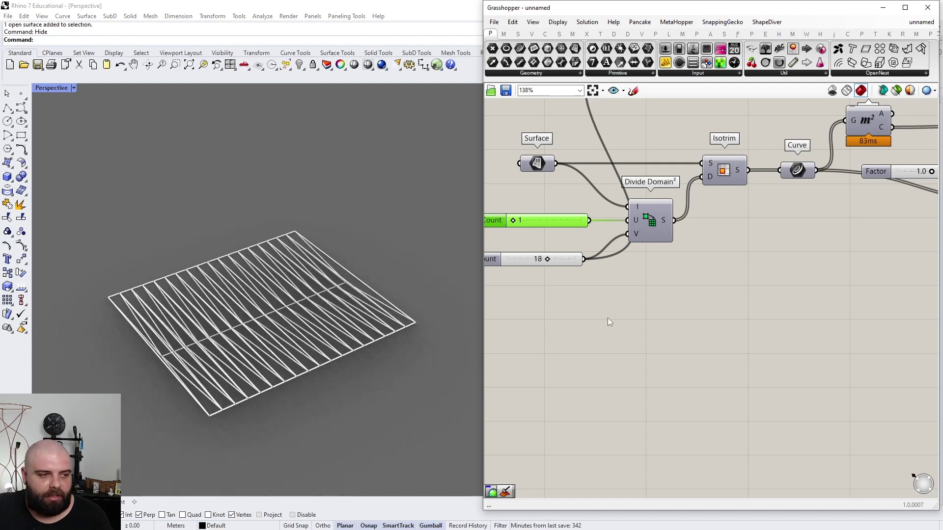
Step: Set the U division count of Divide Domain² to 10
double_click(555, 220)
text(10)
key(Return)
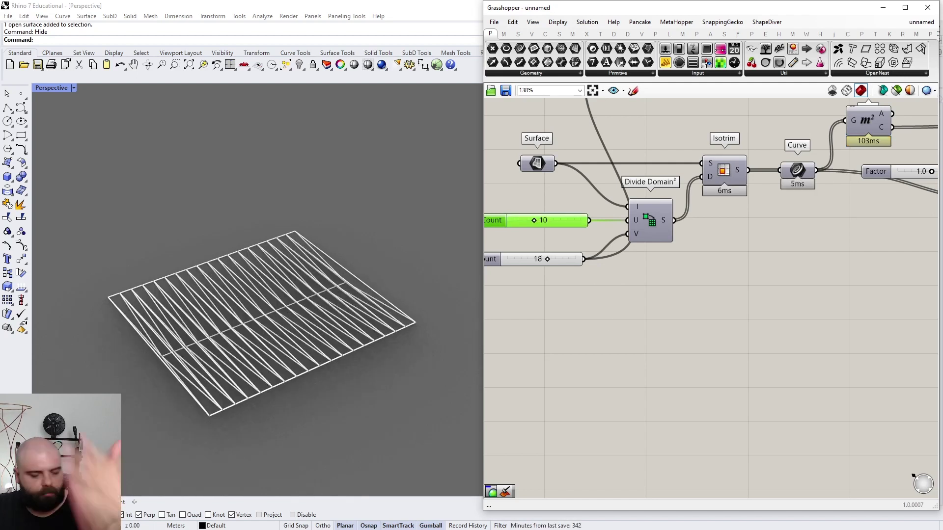
Step: Inspect the updated truss up close and review the components of the Grasshopper definition
right_drag(322, 362, 330, 319)
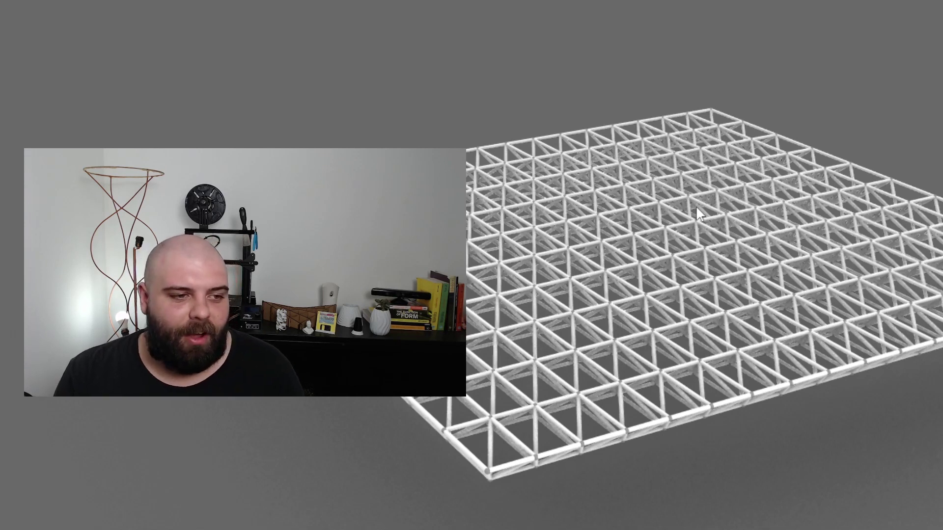
key(alt+Tab)
scroll(888, 219, down, 7)
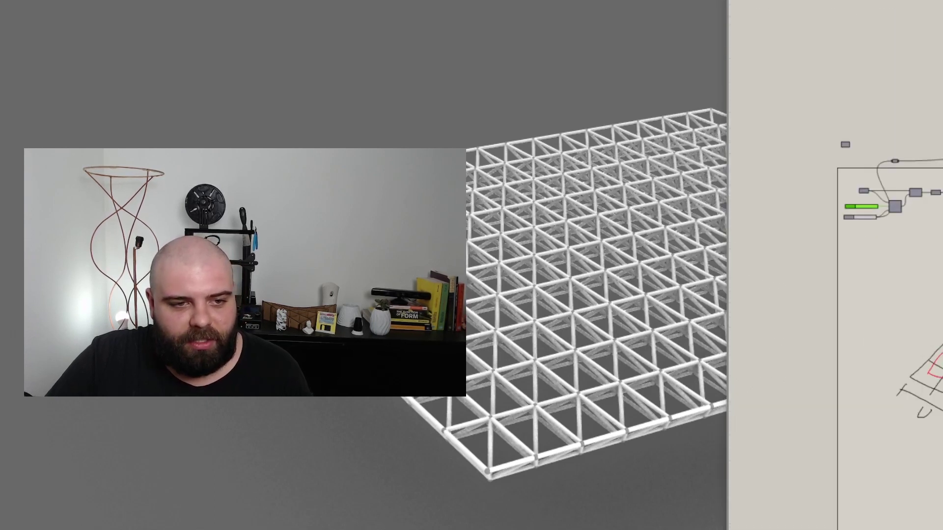
drag(803, 89, 942, 278)
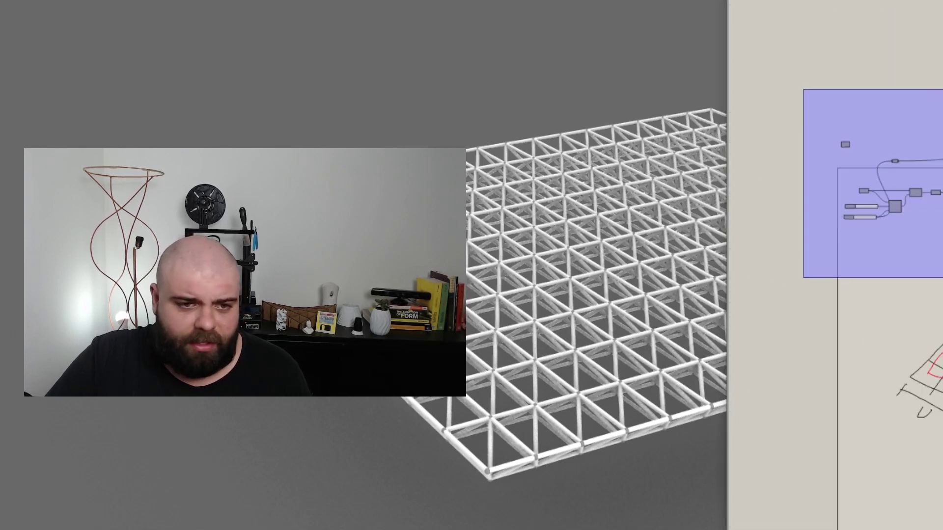
drag(862, 110, 942, 295)
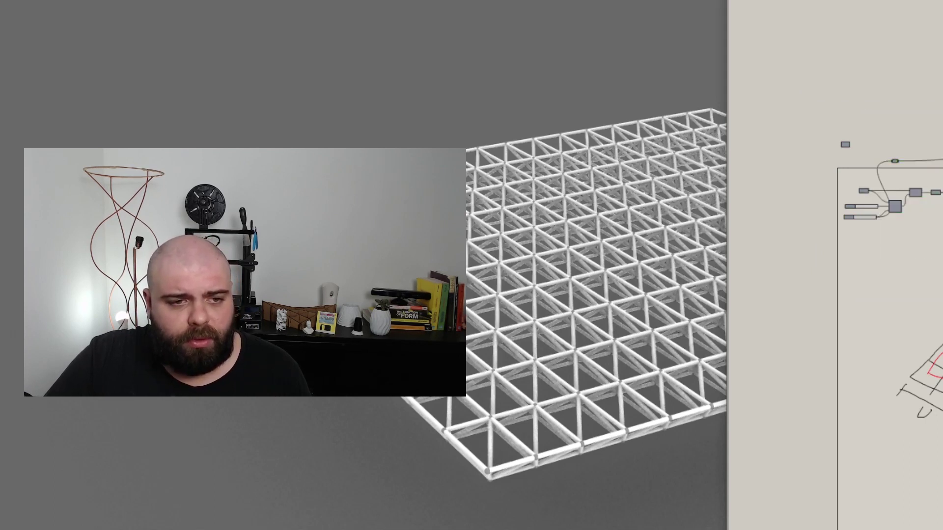
scroll(942, 186, up, 2)
scroll(942, 186, up, 3)
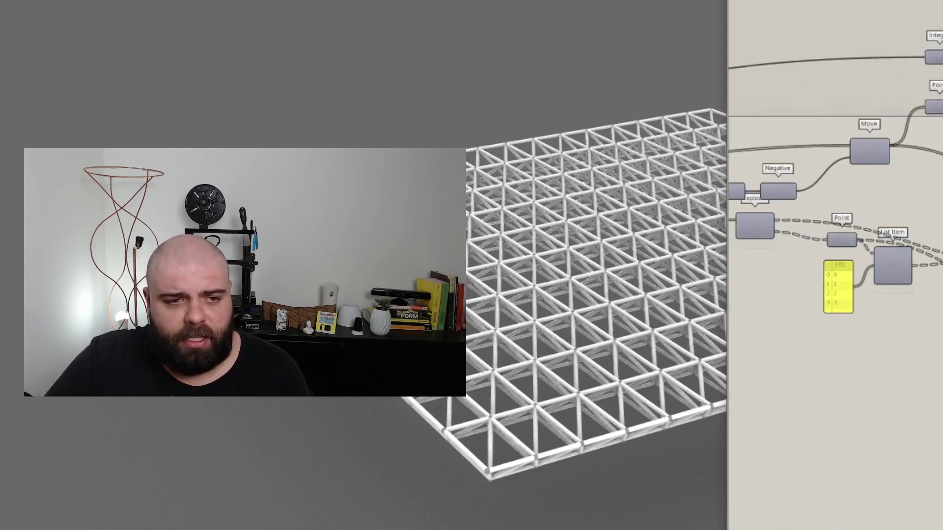
scroll(942, 187, down, 5)
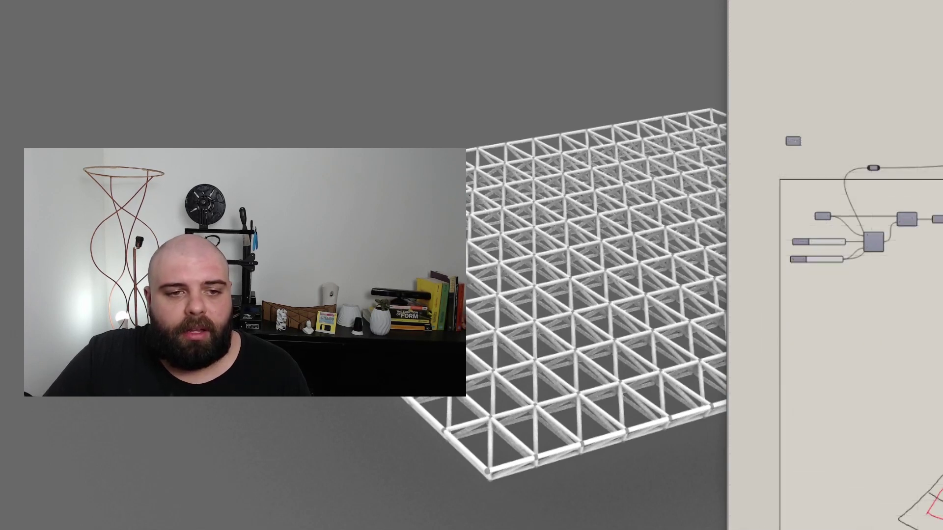
Step: Select all the connected truss components, including both count sliders, move them down within the canvas border, and deselect them
drag(809, 107, 942, 354)
shift+drag(849, 314, 808, 248)
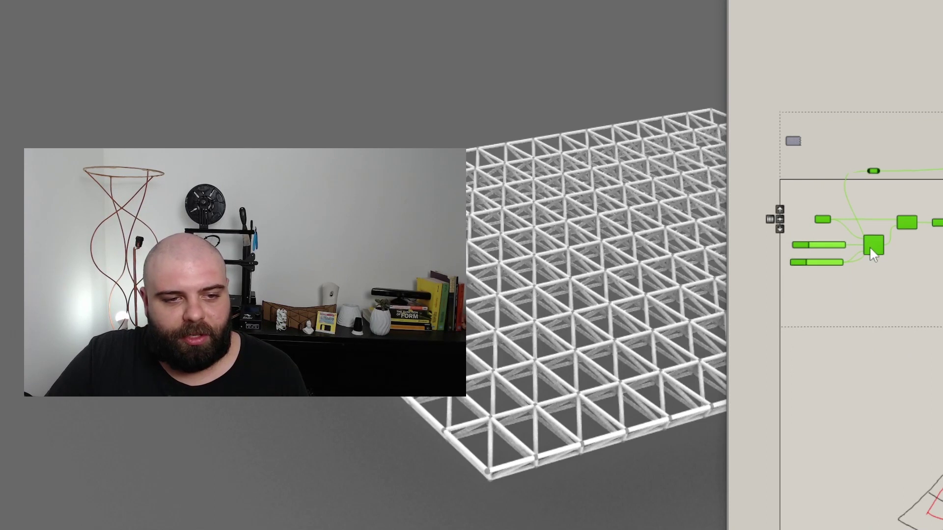
drag(870, 249, 870, 301)
click(928, 157)
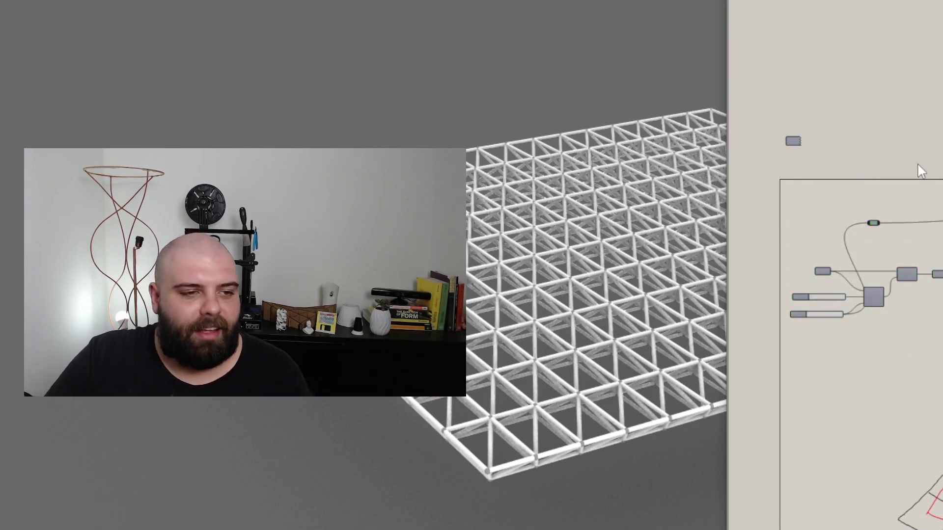
scroll(829, 206, down, 1)
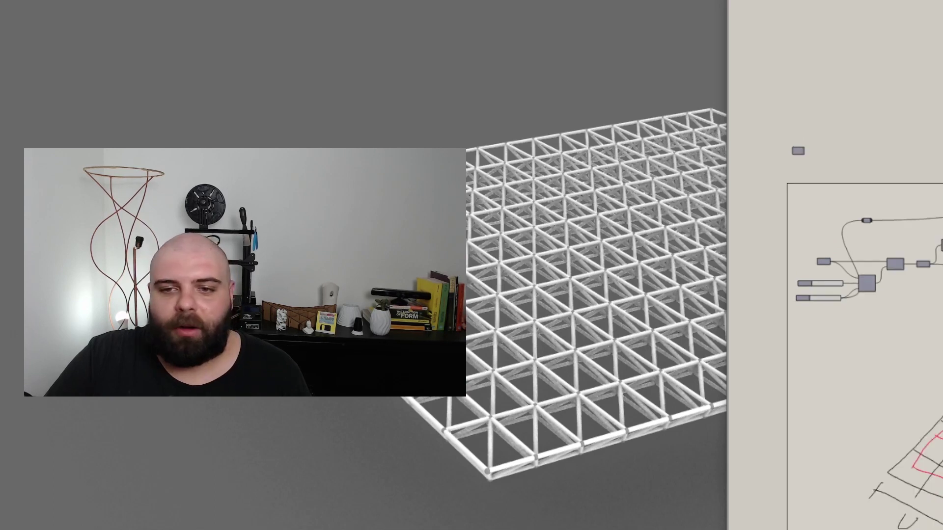